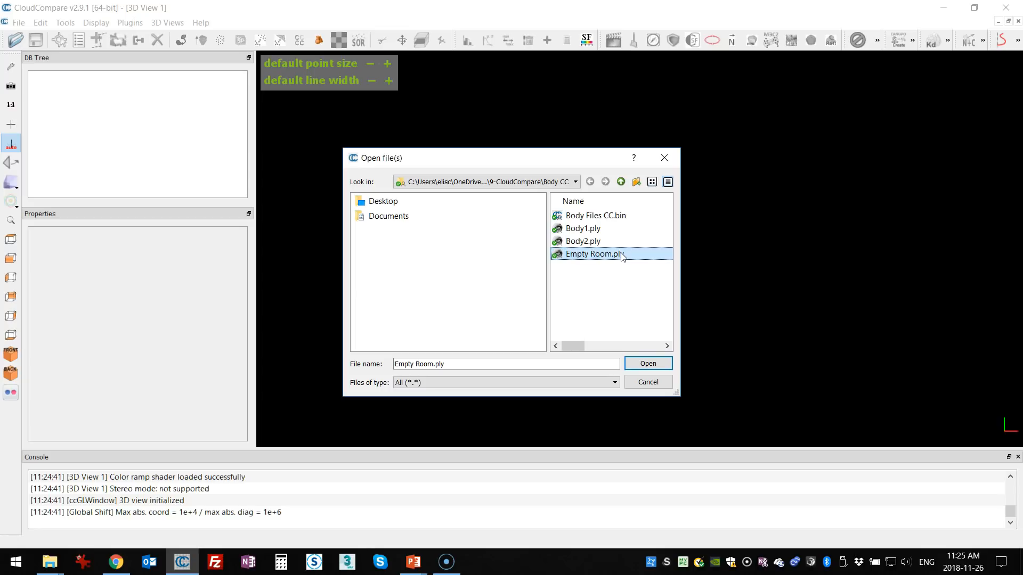
Load the ShotVan.e57 point cloud from the Van Trajectories folder into the 3D view
click(624, 216)
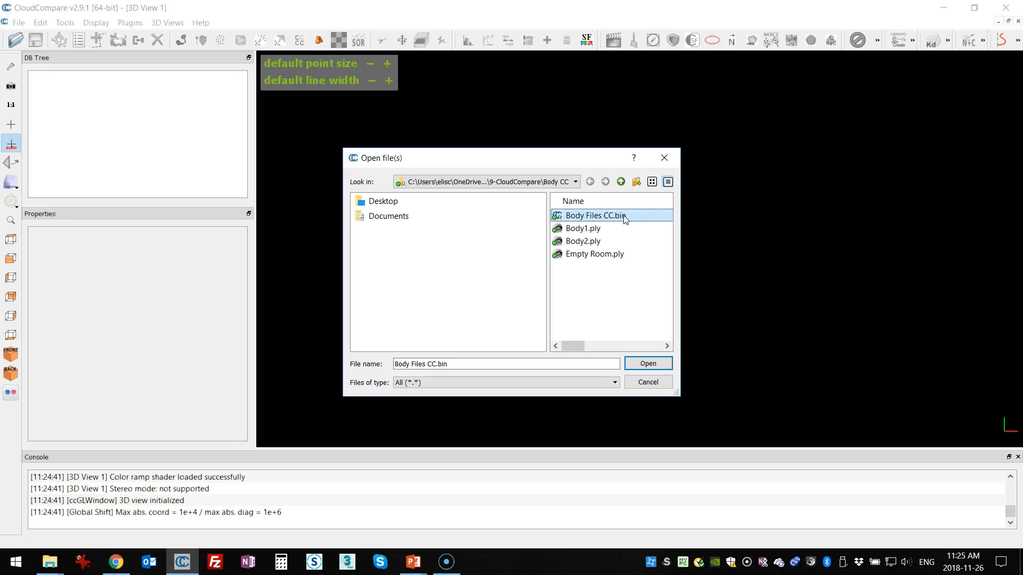
click(649, 382)
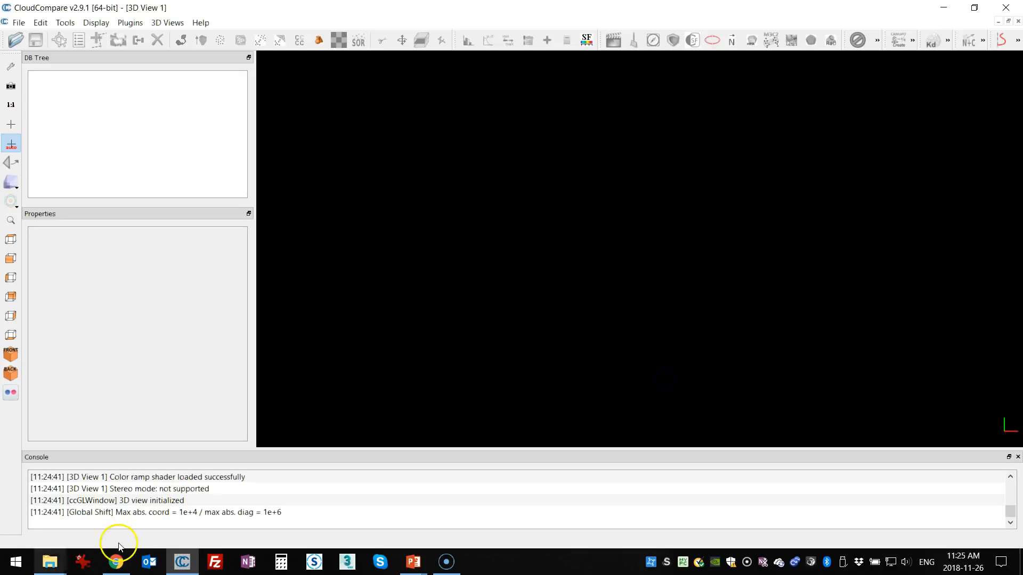
click(44, 557)
click(127, 518)
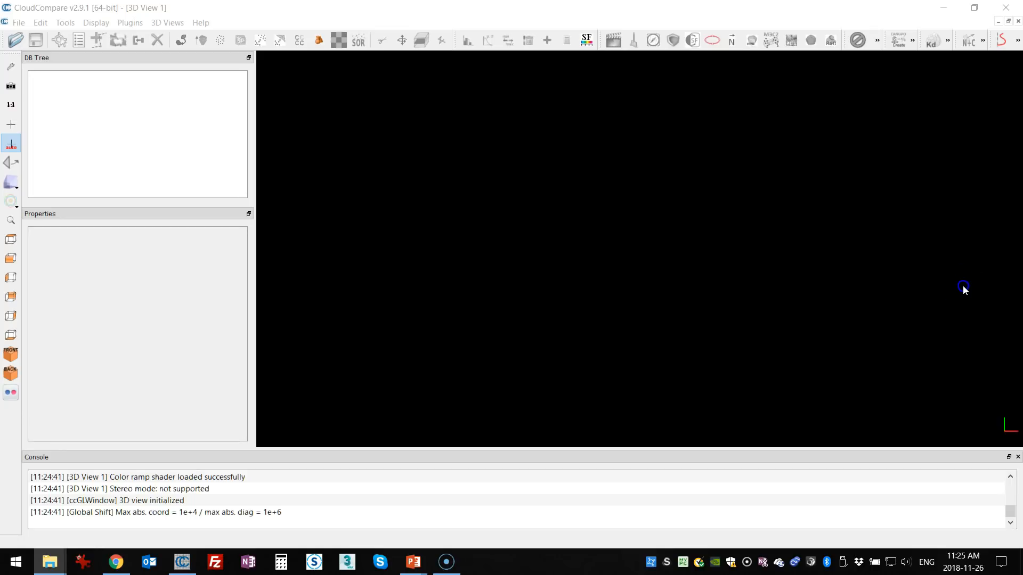
drag(964, 285, 493, 258)
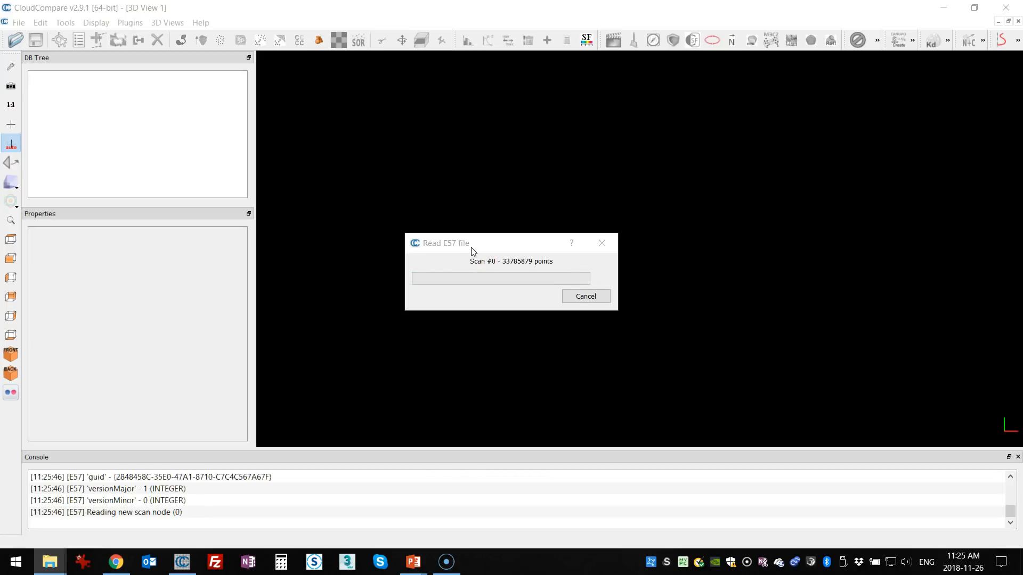
Examine the ShotVan point cloud from several angles and distances, including the van, tripods and surrounding ground
drag(665, 312, 703, 101)
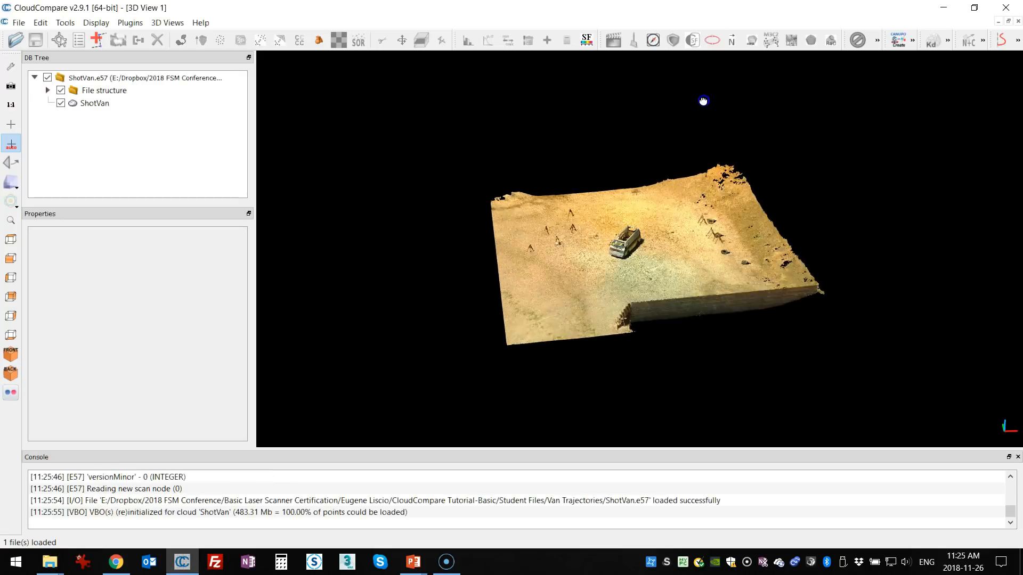
scroll(709, 219, up, 5)
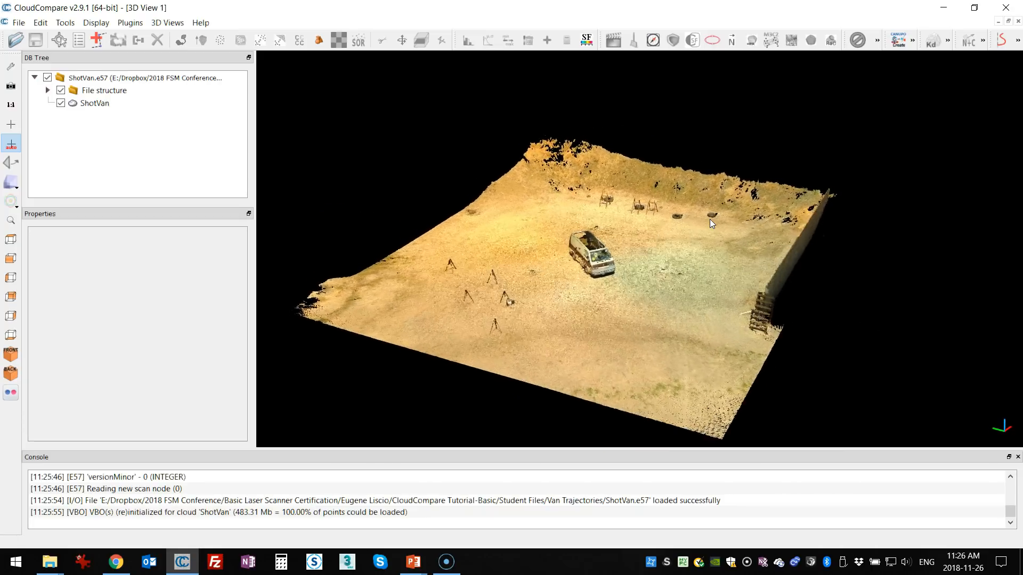
click(619, 295)
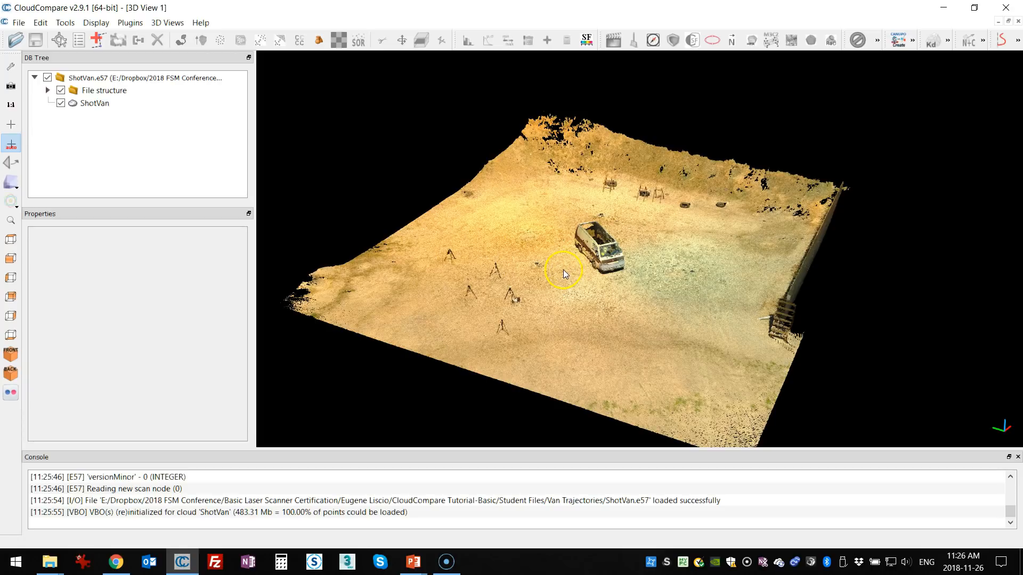
right_drag(564, 271, 600, 258)
click(708, 325)
drag(705, 327, 608, 334)
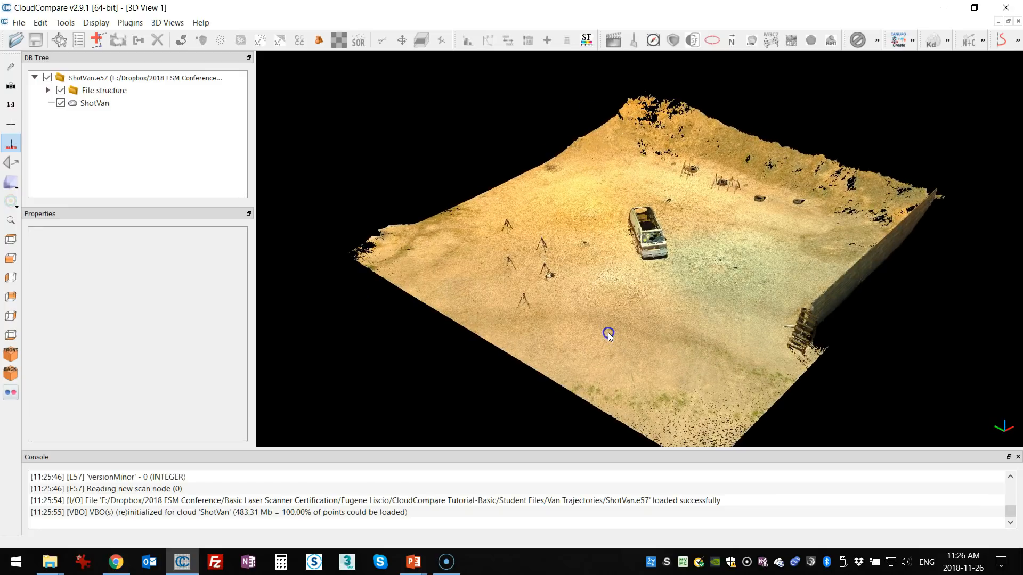
scroll(608, 334, up, 5)
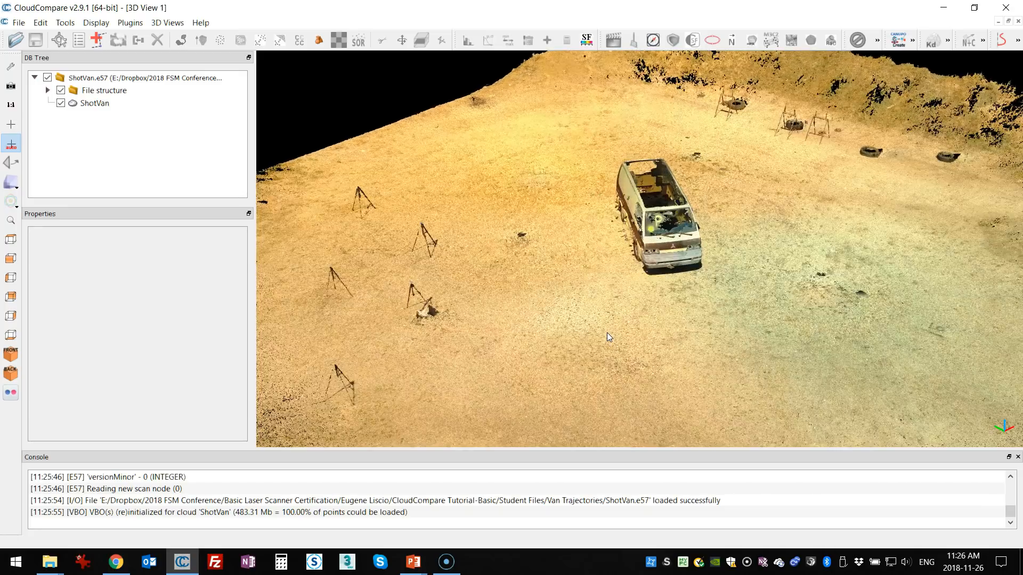
scroll(607, 334, down, 6)
scroll(607, 333, up, 3)
scroll(606, 335, down, 1)
scroll(606, 334, down, 1)
scroll(606, 334, up, 6)
scroll(606, 333, down, 2)
right_drag(637, 328, 693, 288)
drag(687, 358, 624, 331)
right_drag(610, 309, 540, 314)
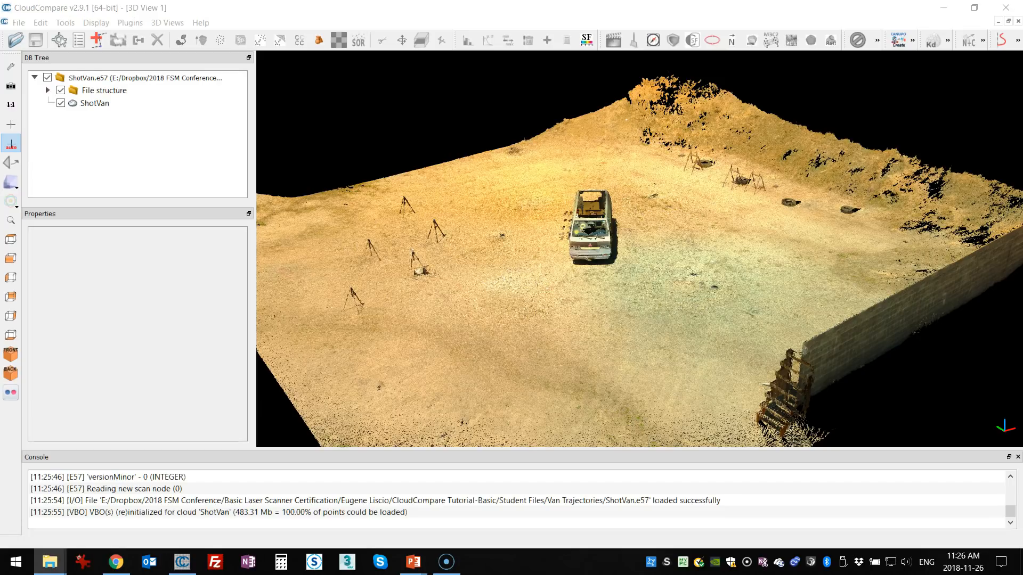
Import UTMCrimeHouse5mm.pts from the UTM Crime House folder, keeping column 4 as Scalar and columns 5 to 7 as Red, Green and Blue
drag(741, 287, 503, 274)
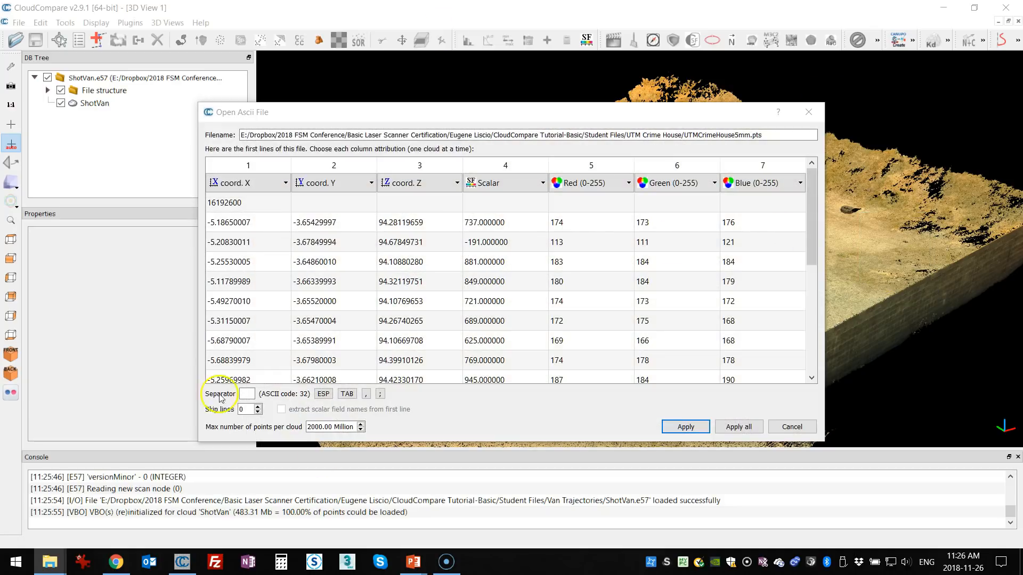
drag(445, 113, 485, 99)
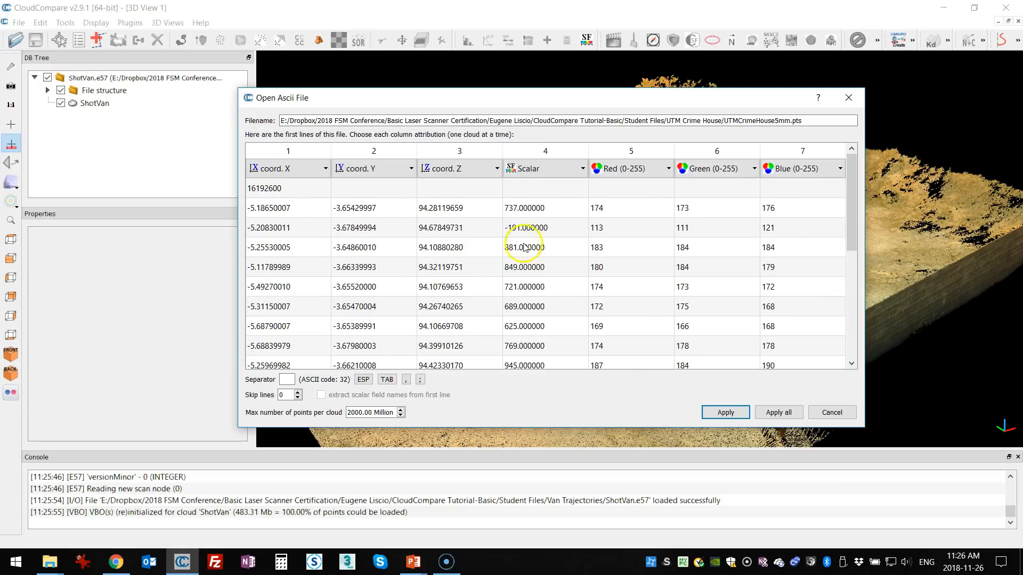
click(582, 170)
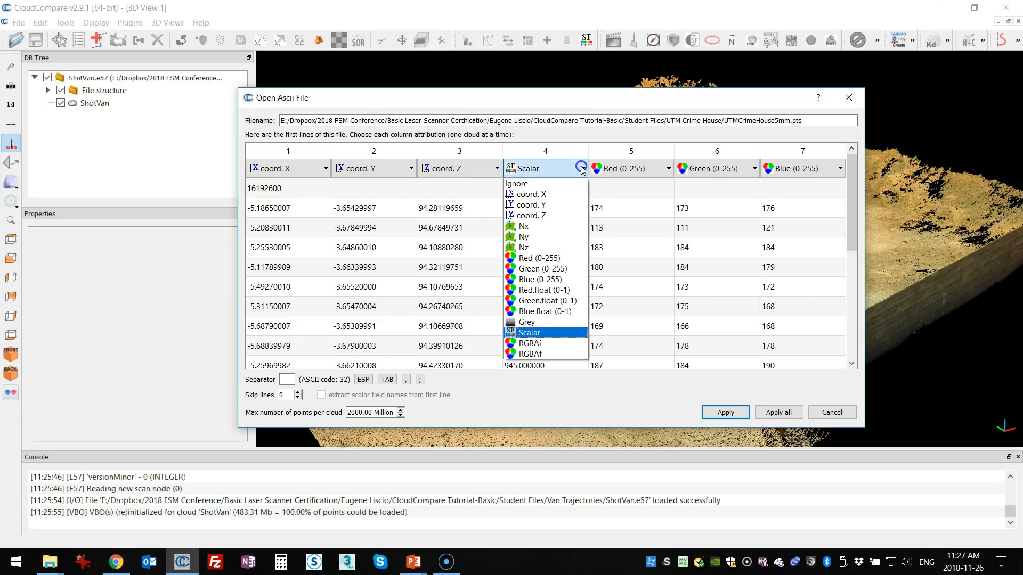
click(583, 169)
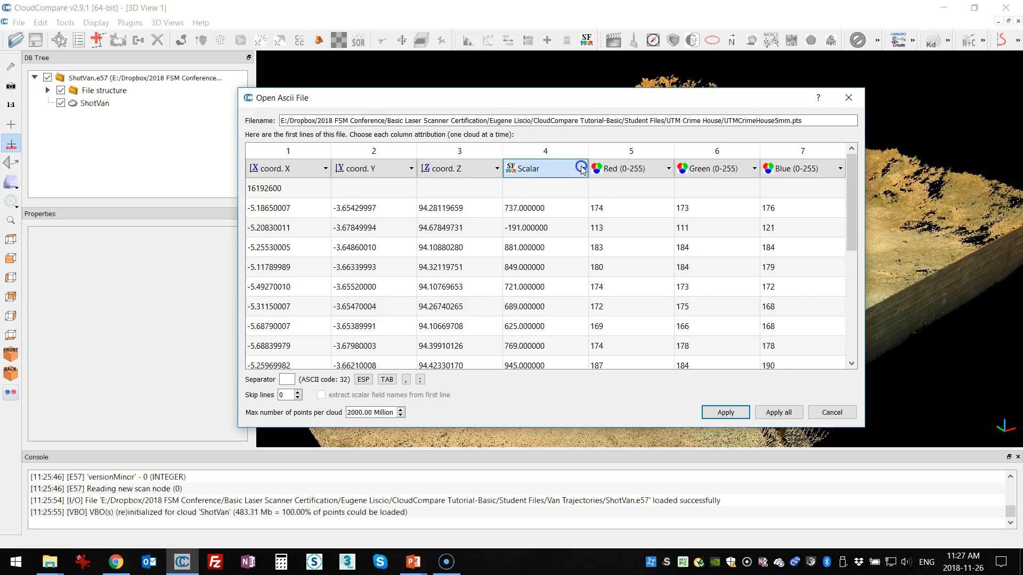
click(669, 169)
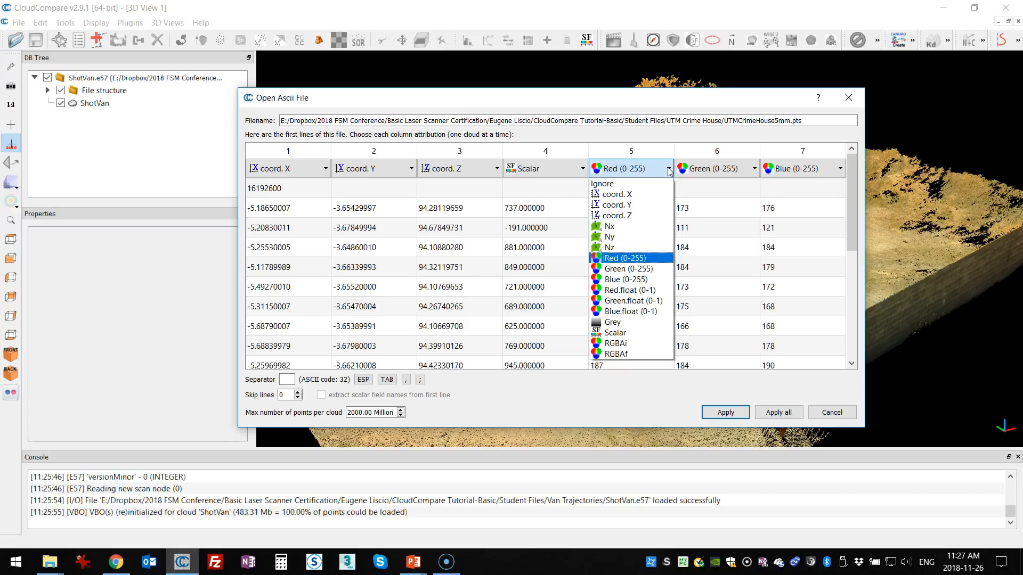
click(669, 169)
click(582, 169)
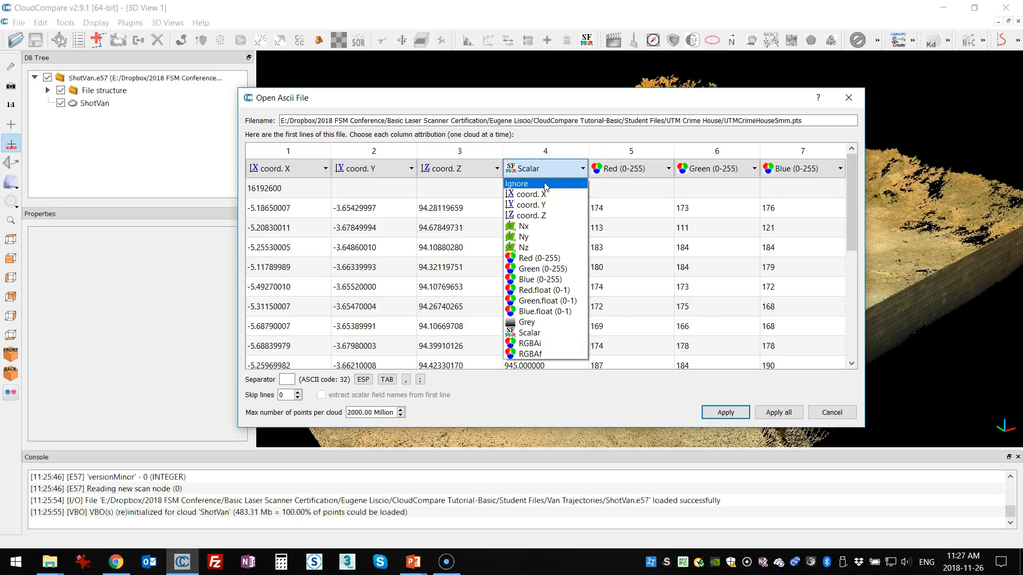
click(526, 166)
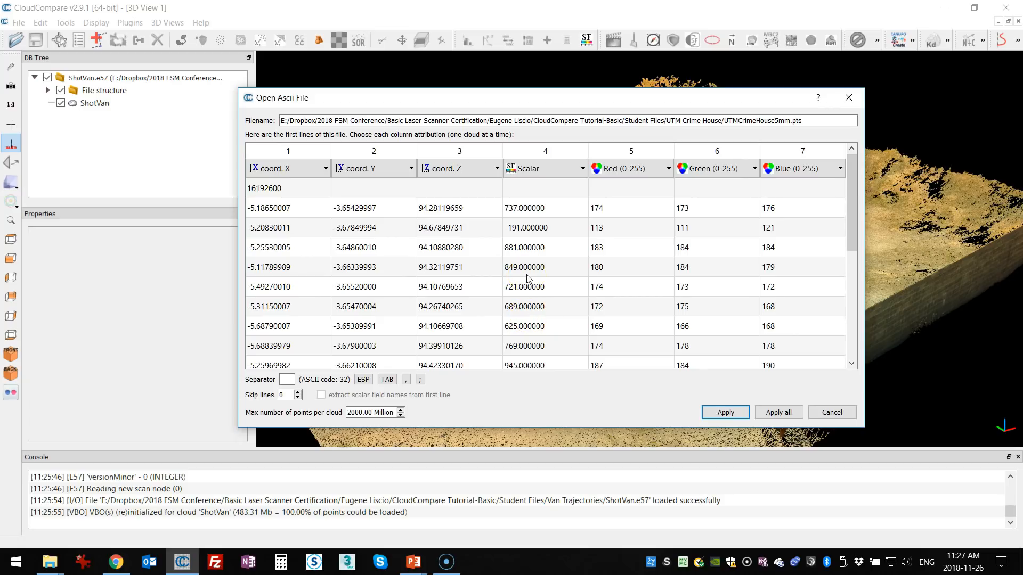
click(778, 412)
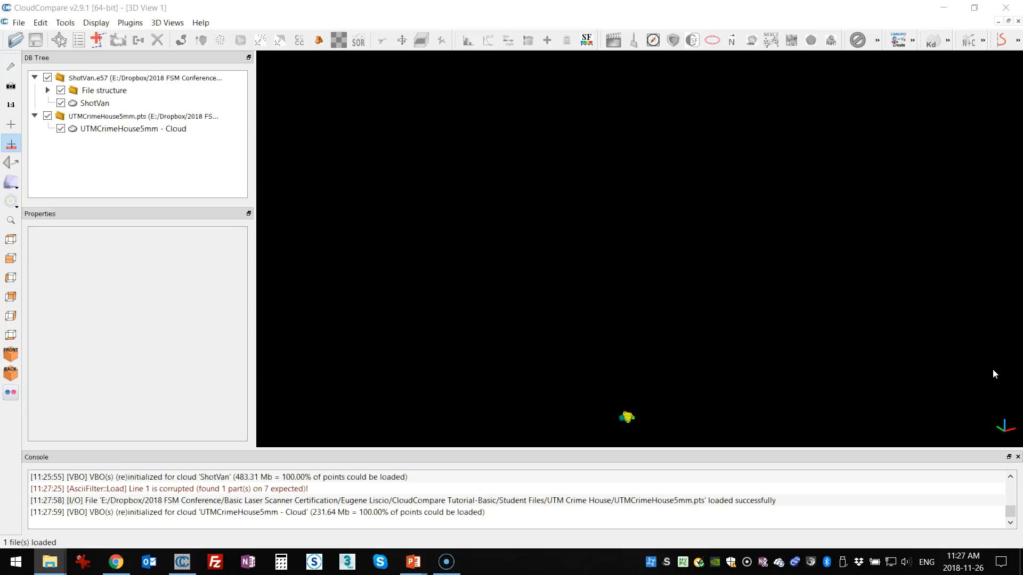
Load the TireHighRes.obj mesh from the Tire folder into the same 3D view
scroll(698, 403, down, 2)
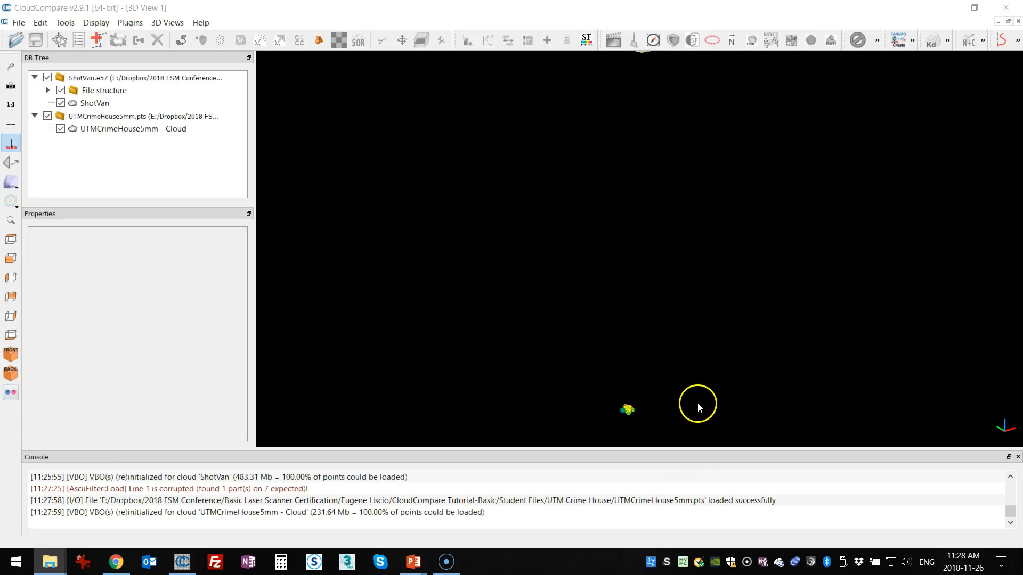
scroll(667, 372, down, 2)
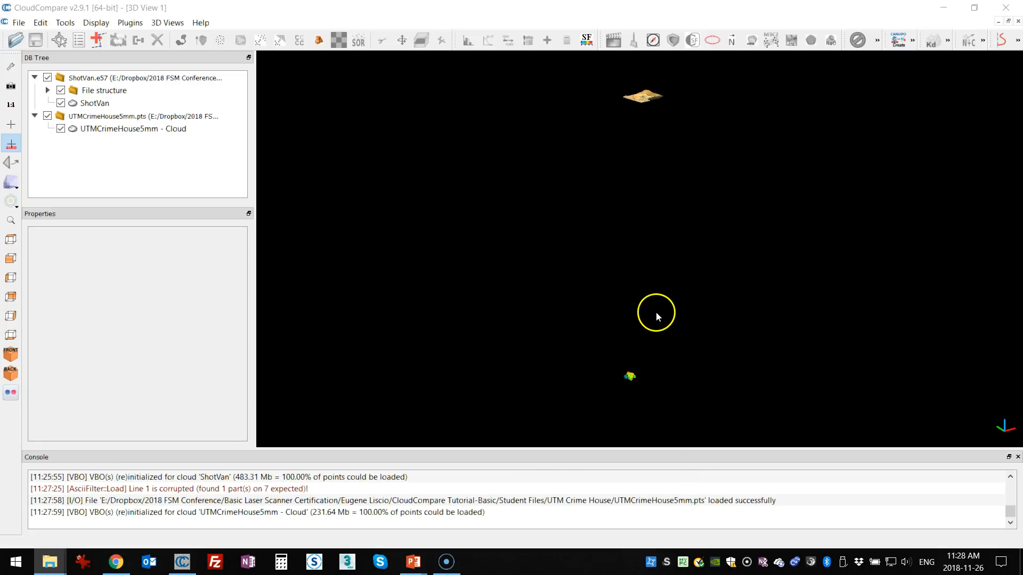
drag(663, 273, 658, 281)
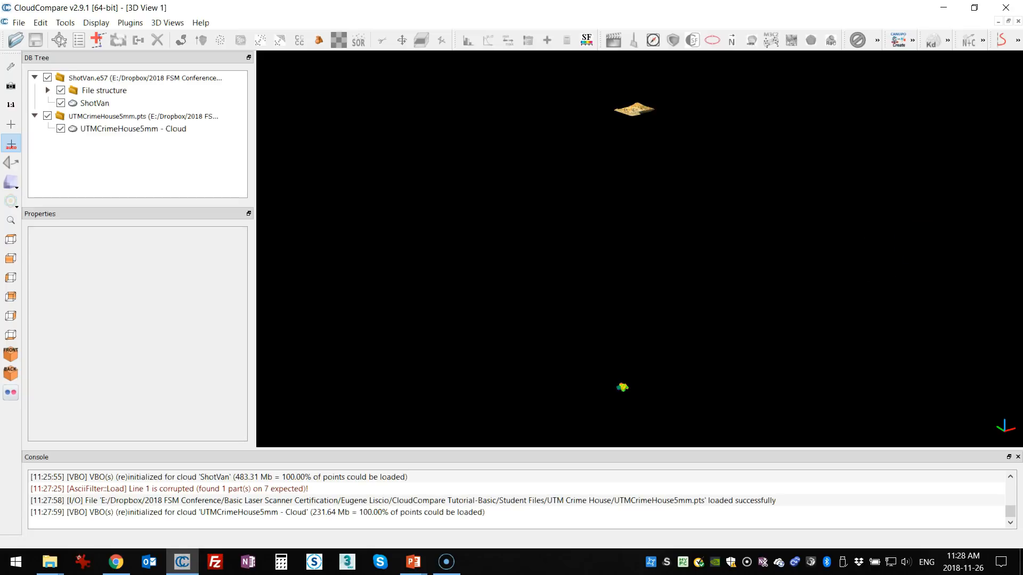
key(alt+Tab)
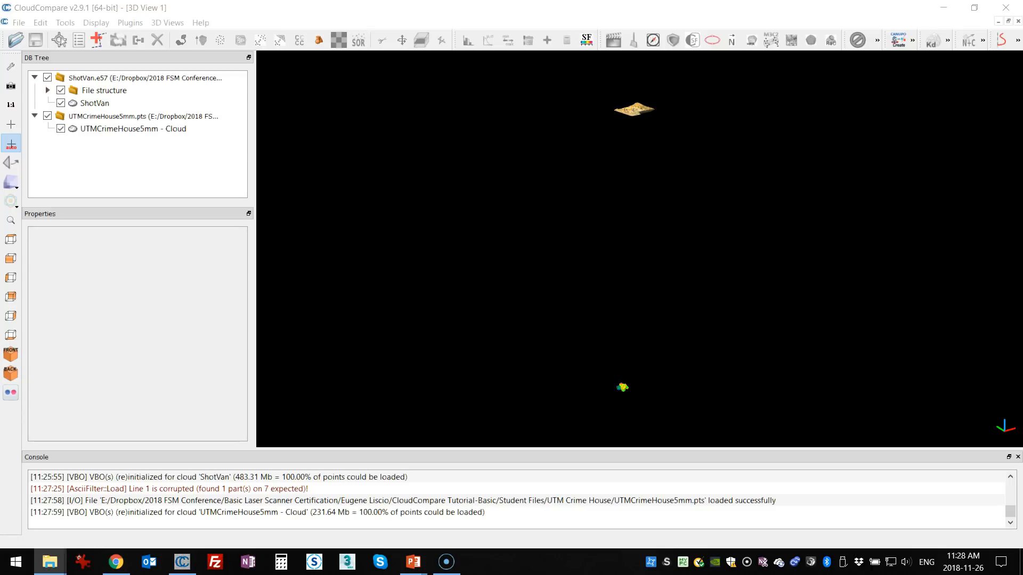
drag(1022, 341, 458, 241)
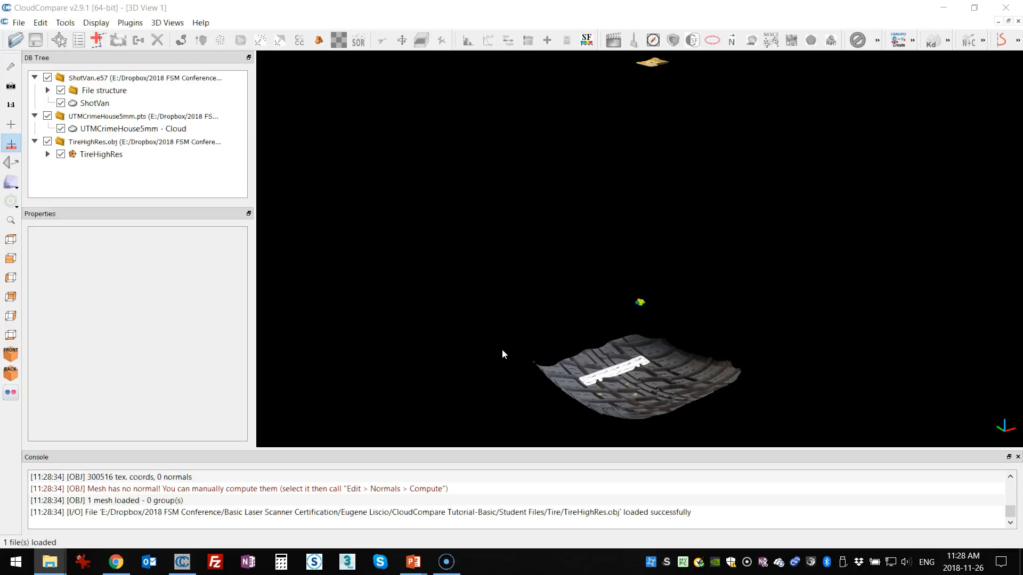
Examine the relative positions and sizes of the van scene, crime house cloud and tire mesh, including the house up close
scroll(648, 284, down, 4)
right_drag(703, 233, 677, 232)
mouse_move(667, 252)
mouse_down()
mouse_move(655, 306)
mouse_move(661, 267)
mouse_up()
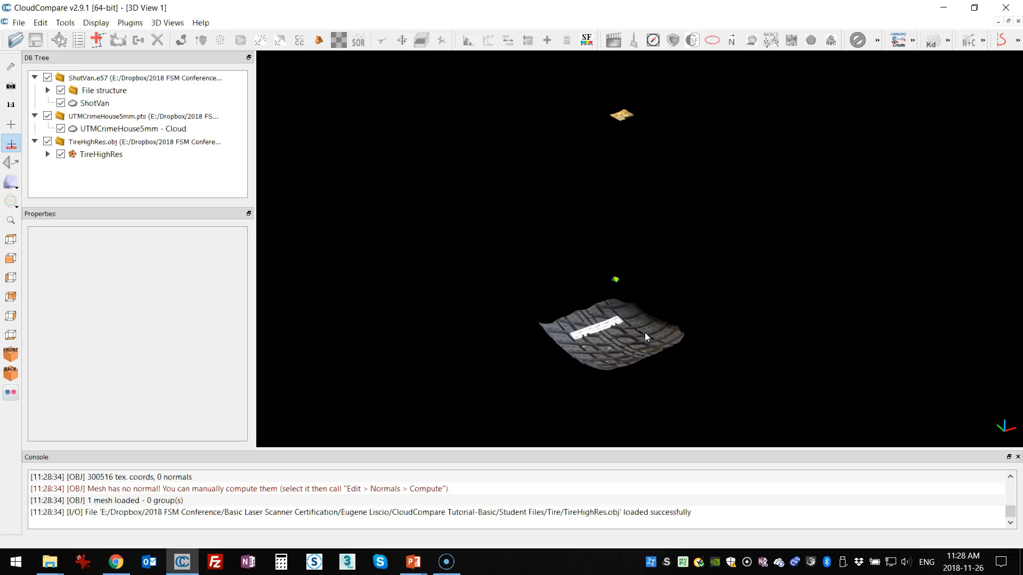
mouse_move(645, 332)
mouse_down()
mouse_move(636, 360)
mouse_move(642, 276)
mouse_move(658, 276)
mouse_move(340, 224)
mouse_up()
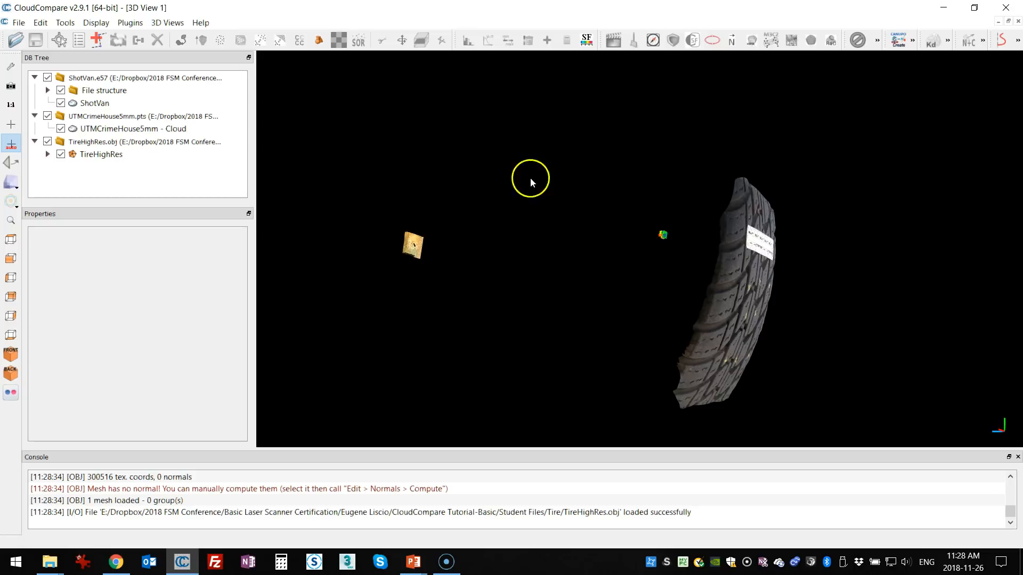
scroll(666, 234, up, 12)
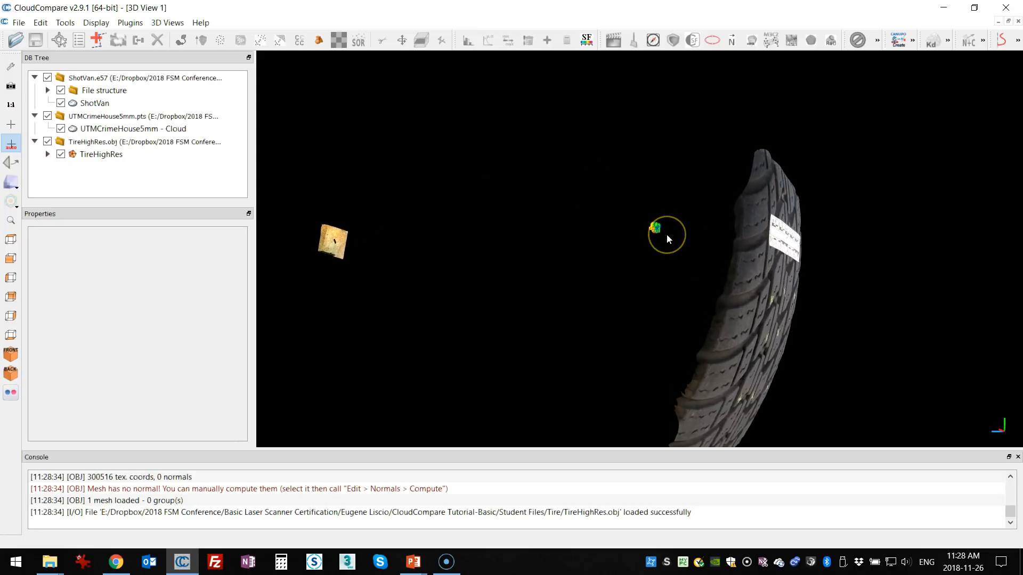
scroll(667, 234, up, 12)
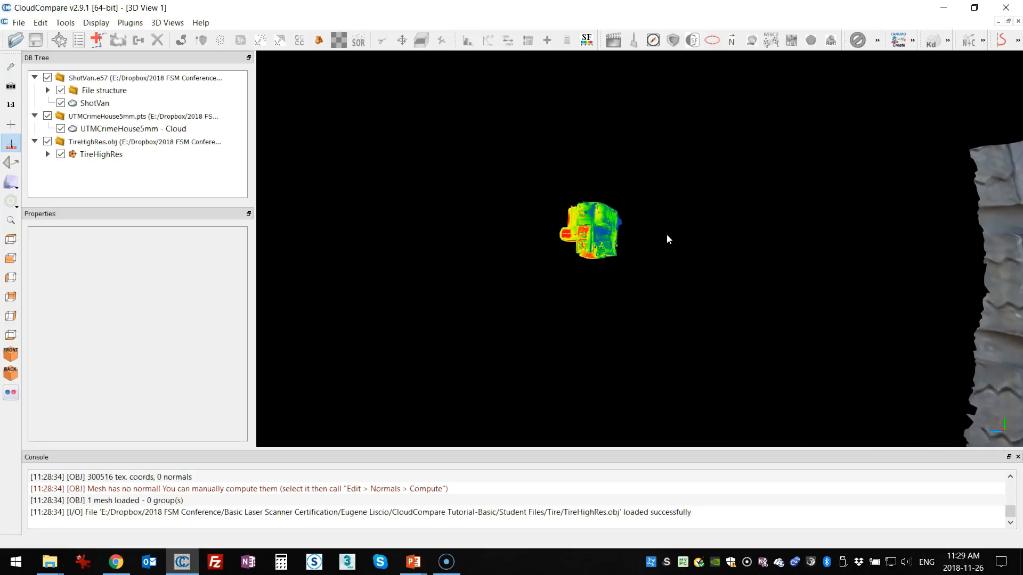
scroll(666, 235, up, 12)
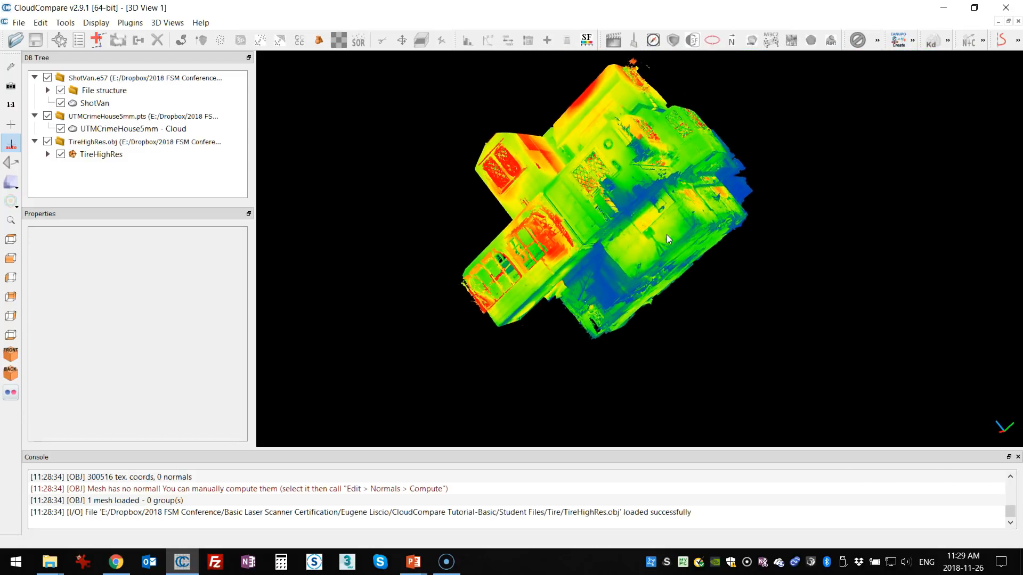
drag(662, 218, 659, 245)
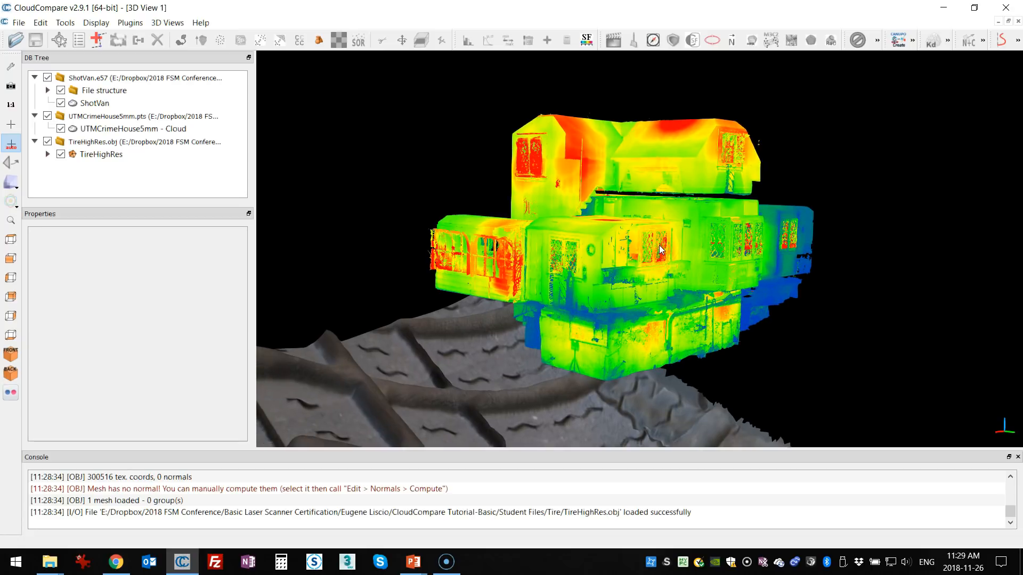
scroll(660, 245, up, 2)
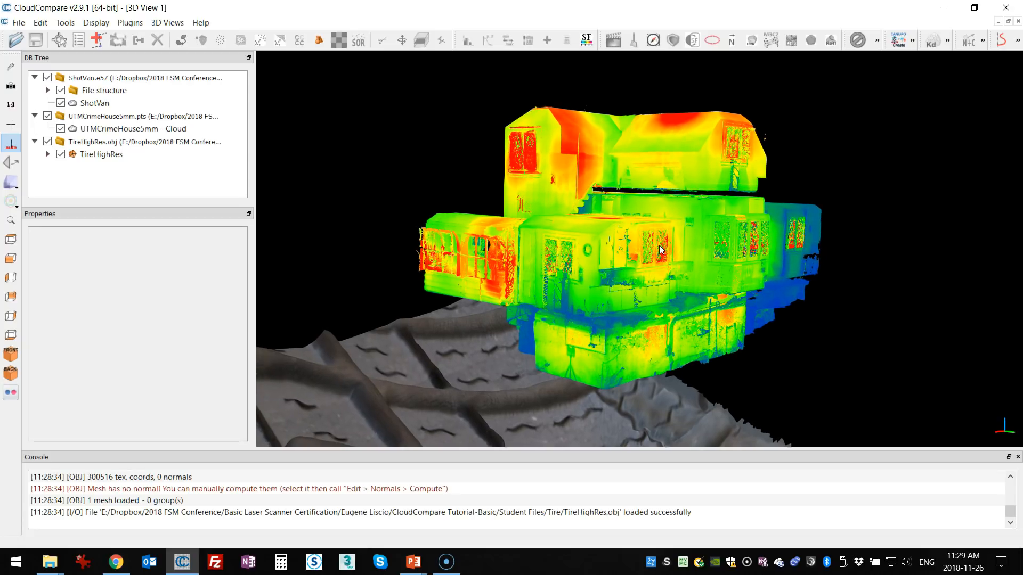
drag(660, 245, 614, 308)
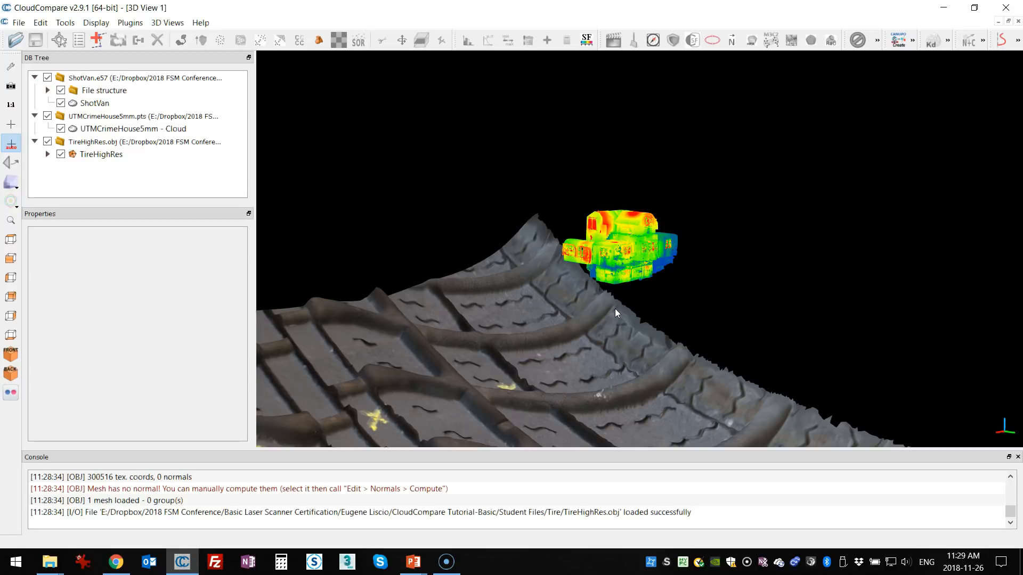
drag(615, 308, 698, 309)
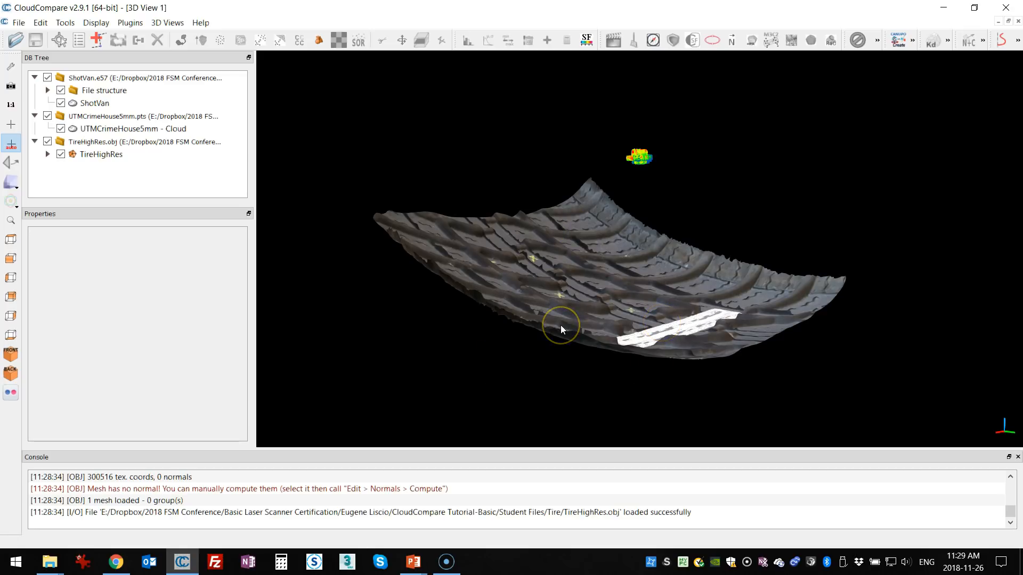
drag(561, 326, 657, 322)
drag(635, 270, 652, 228)
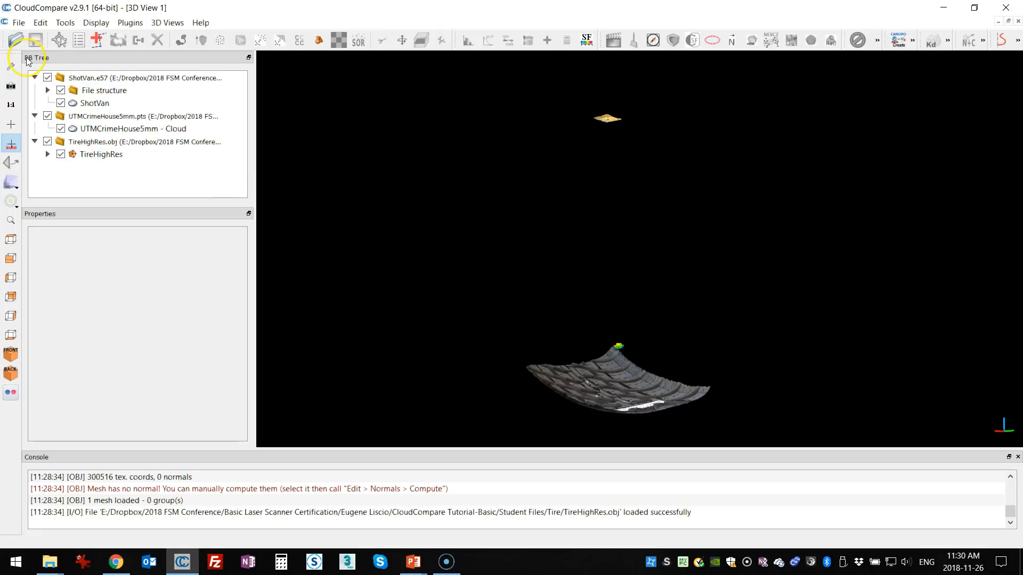
Inspect the properties of the ShotVan cloud, its File structure group and the parent ShotVan.e57 entry
click(101, 103)
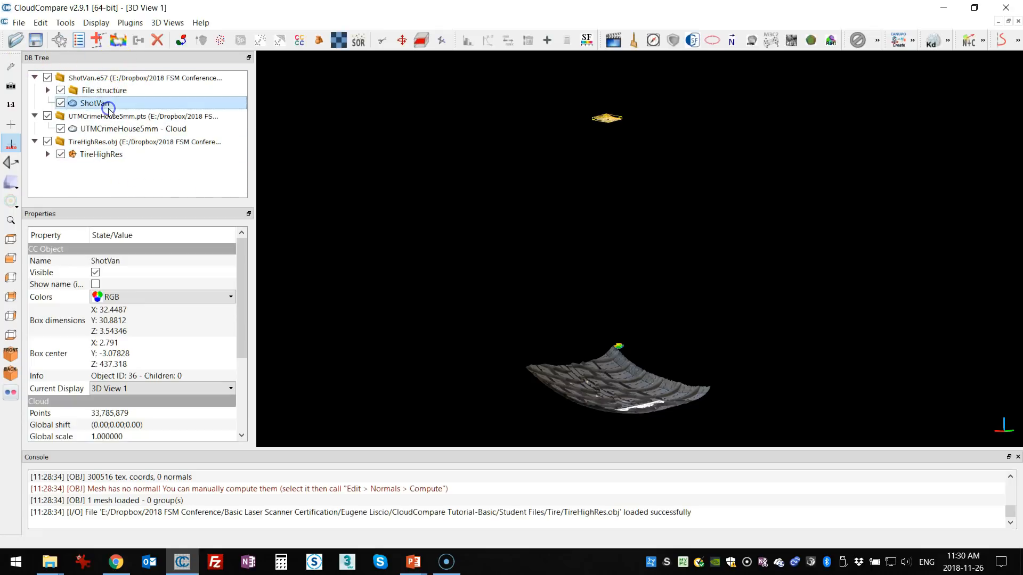
click(104, 90)
click(101, 78)
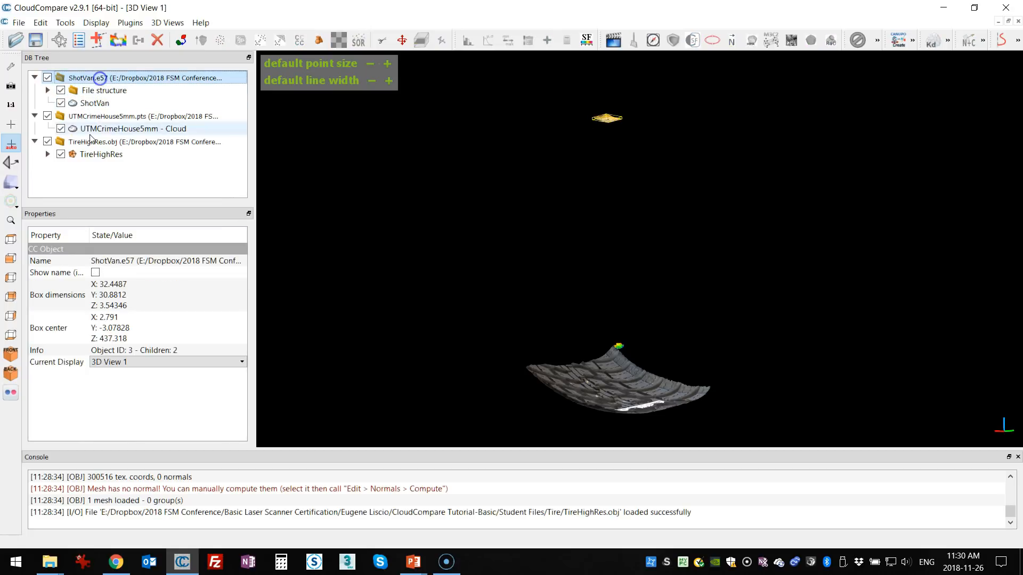
Check the properties of the UTMCrimeHouse5mm.pts entry and TireHighRes mesh, and hide the TireHighRes.obj and ShotVan.e57 entries
click(91, 117)
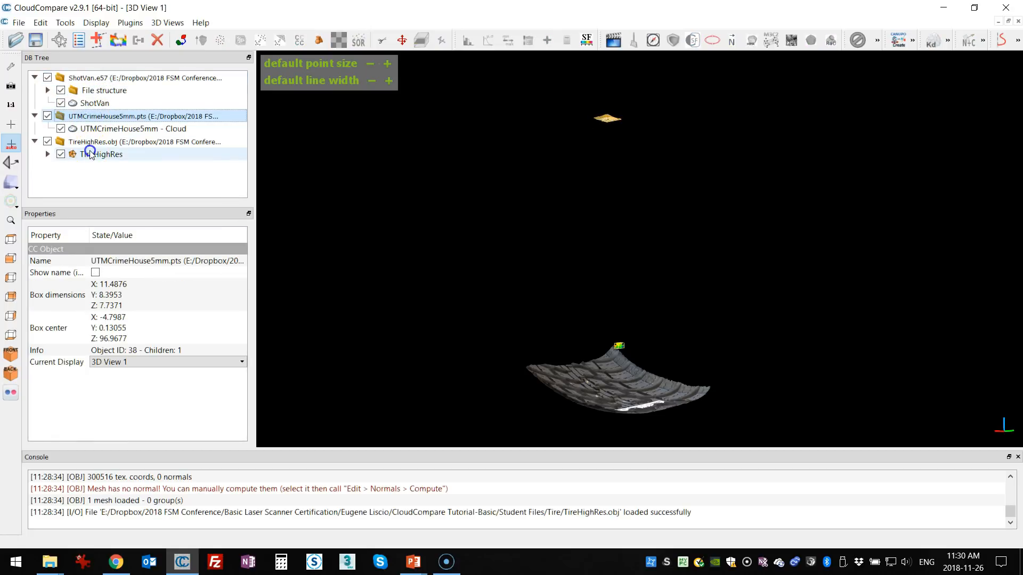
click(89, 154)
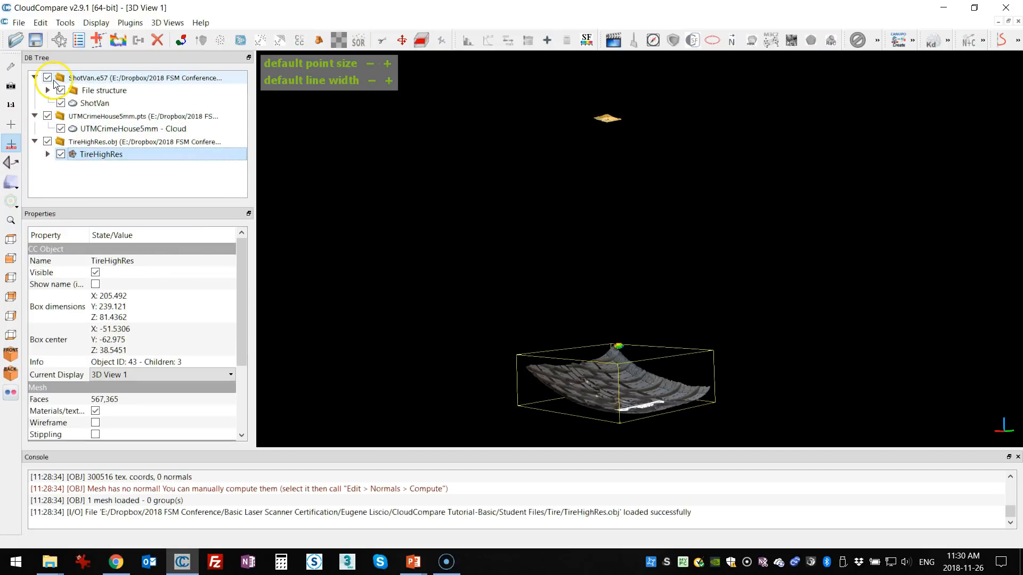
click(48, 142)
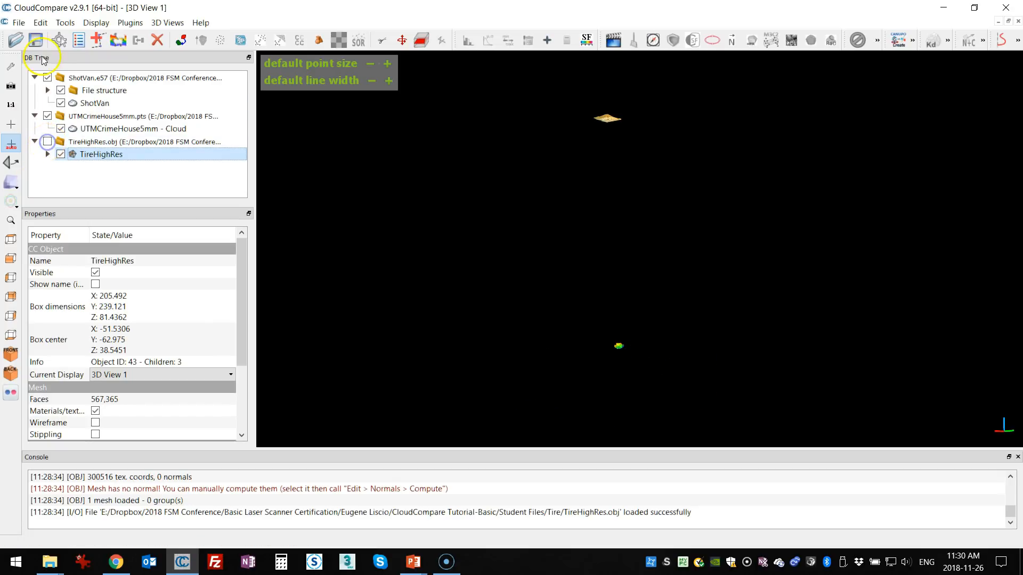
click(48, 78)
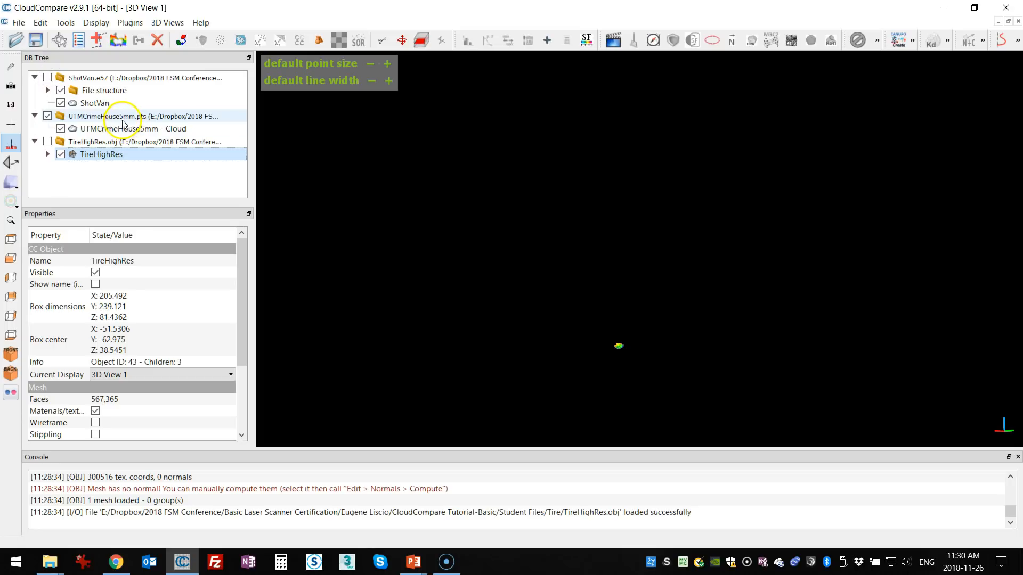
Get a close view of the UTMCrimeHouse5mm cloud and set its Colors property to RGB
click(131, 130)
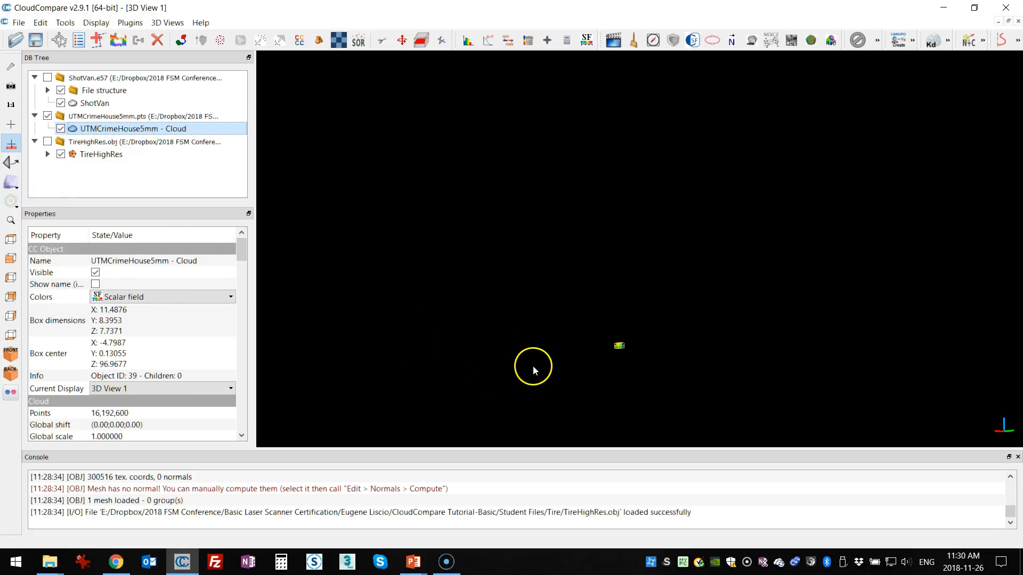
right_drag(586, 366, 603, 231)
scroll(613, 233, up, 5)
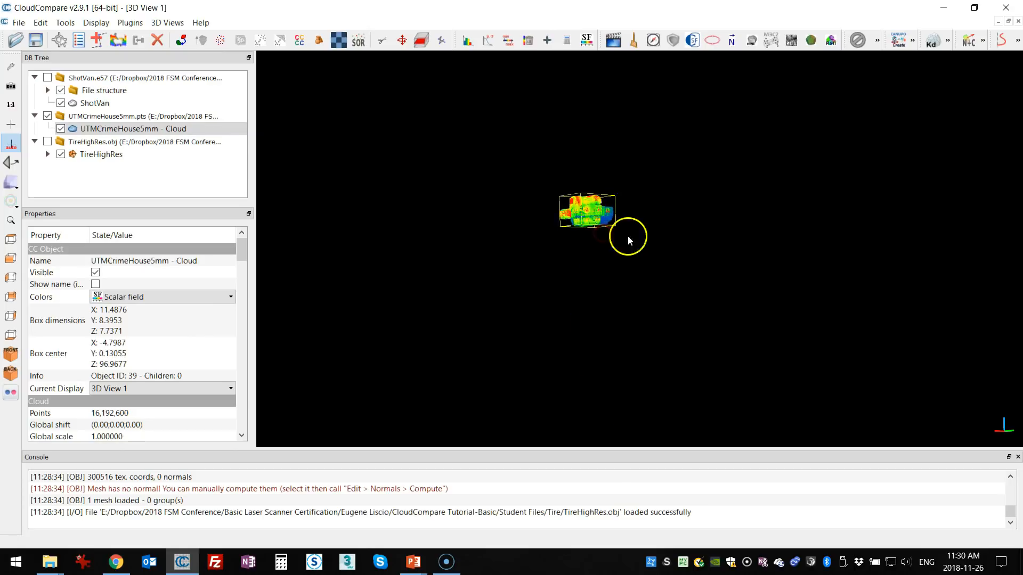
scroll(607, 230, down, 5)
scroll(602, 274, up, 8)
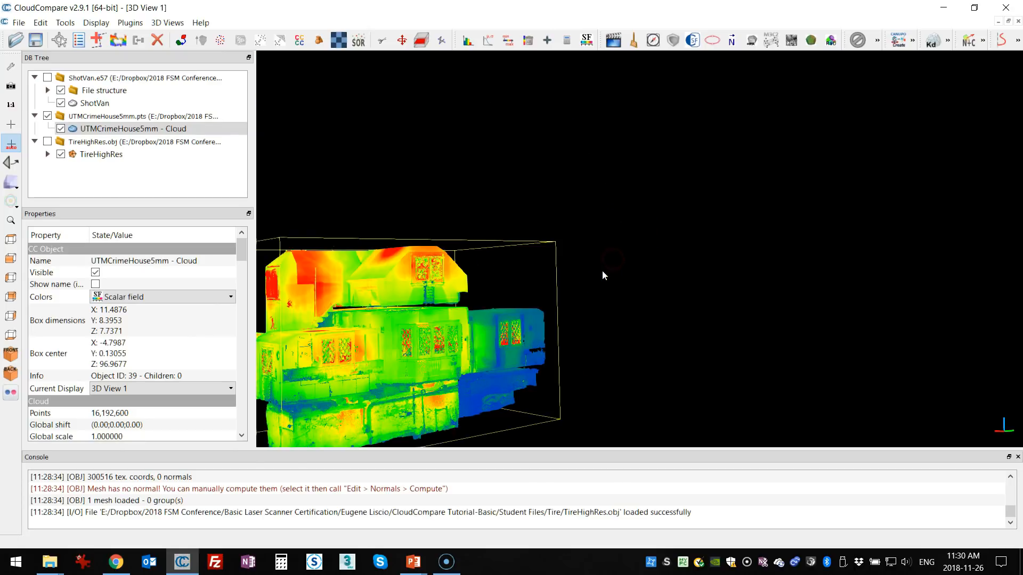
drag(563, 281, 464, 286)
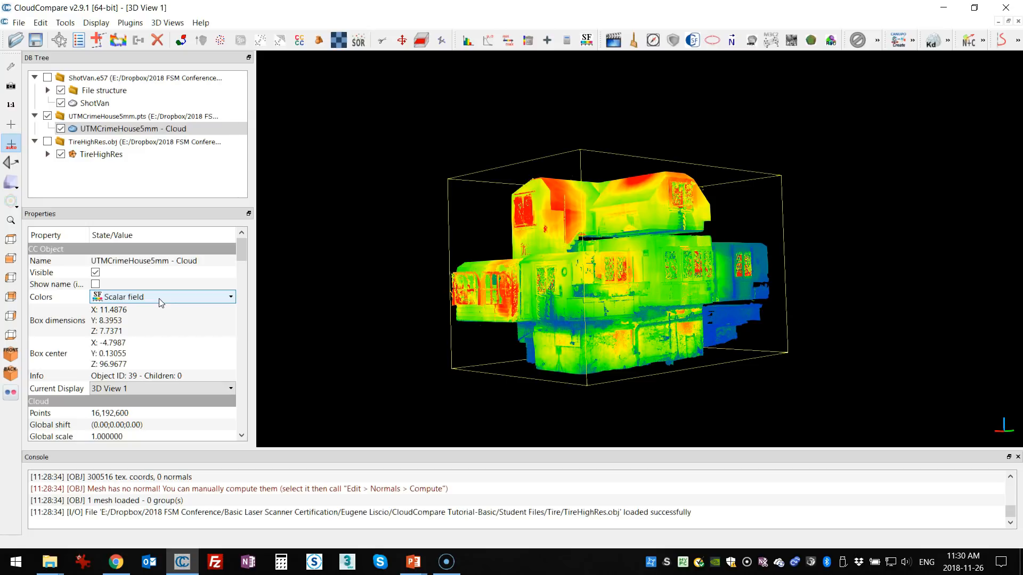
click(223, 297)
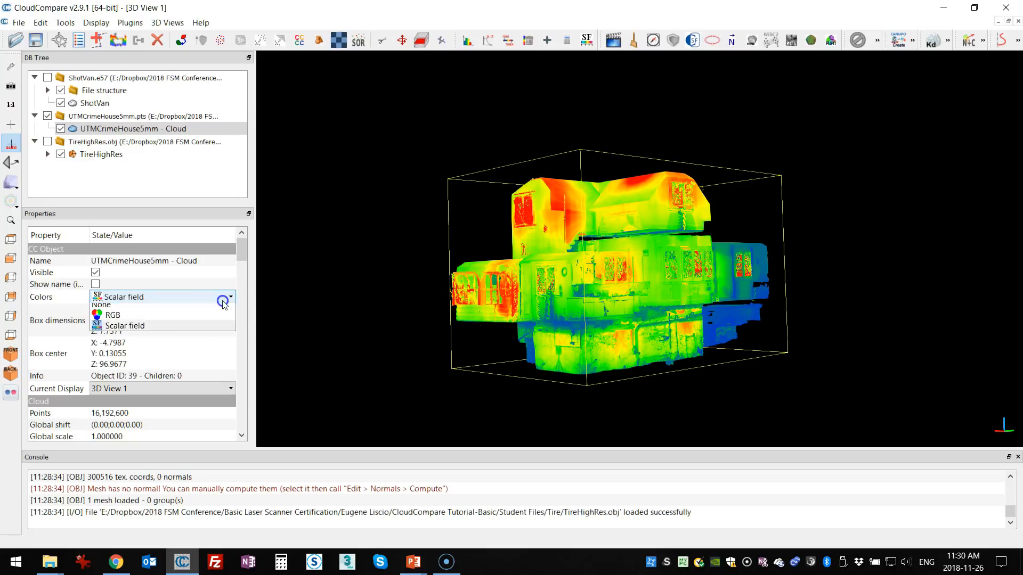
click(109, 321)
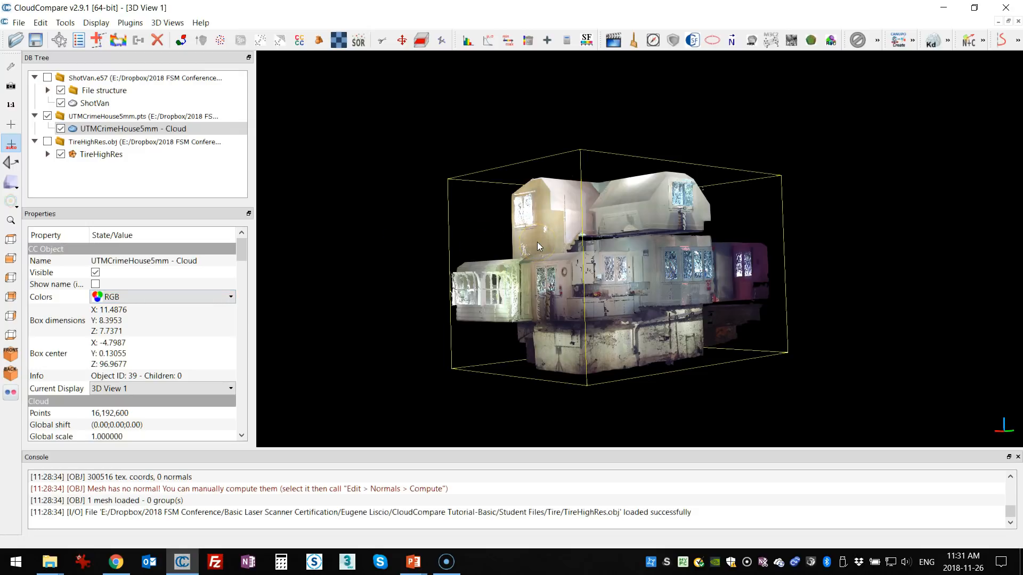
Examine the RGB-coloured house from another side and review its point count, scalar field, color scale and SF display properties
drag(537, 241, 765, 344)
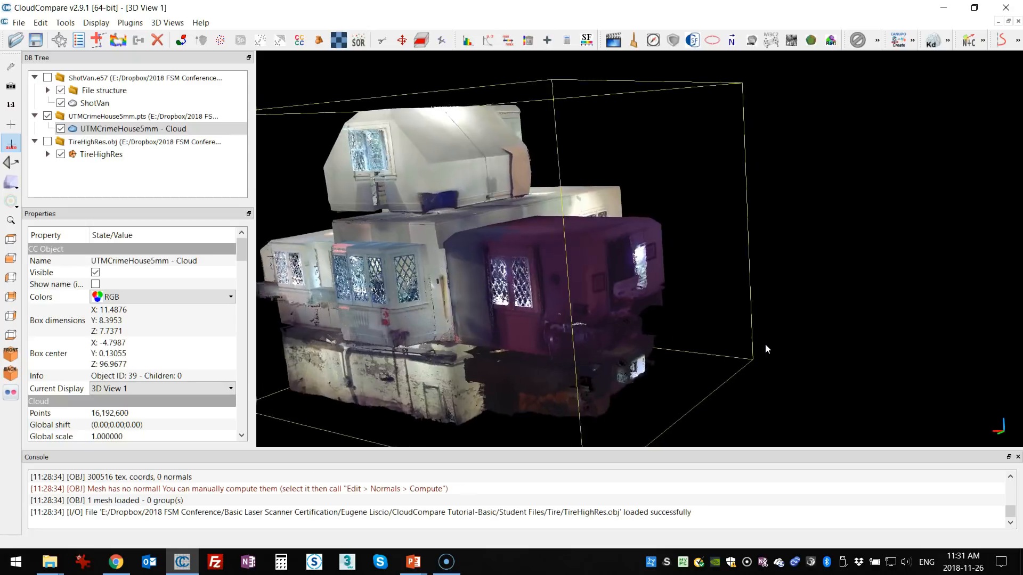
click(485, 351)
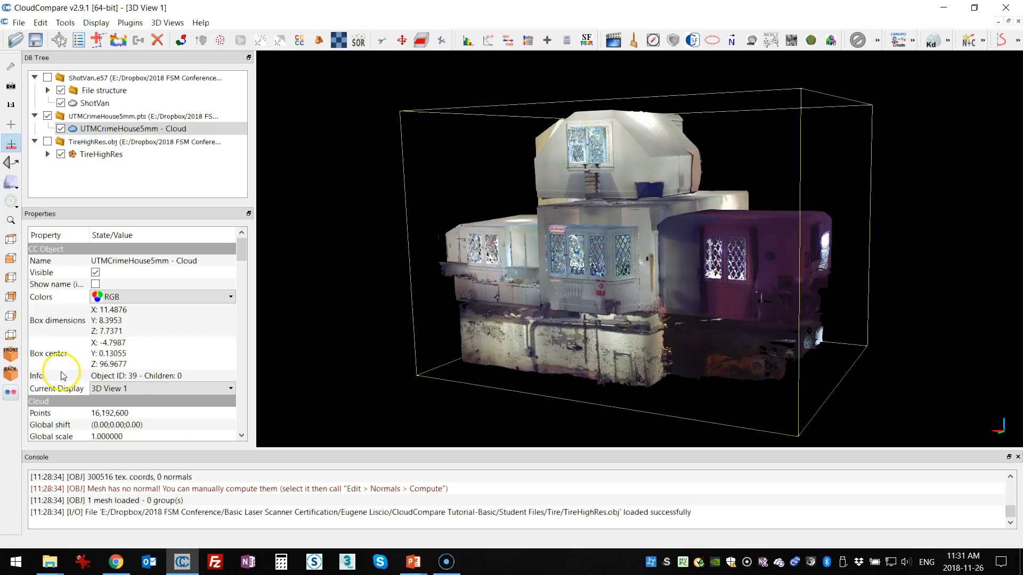
drag(240, 249, 244, 301)
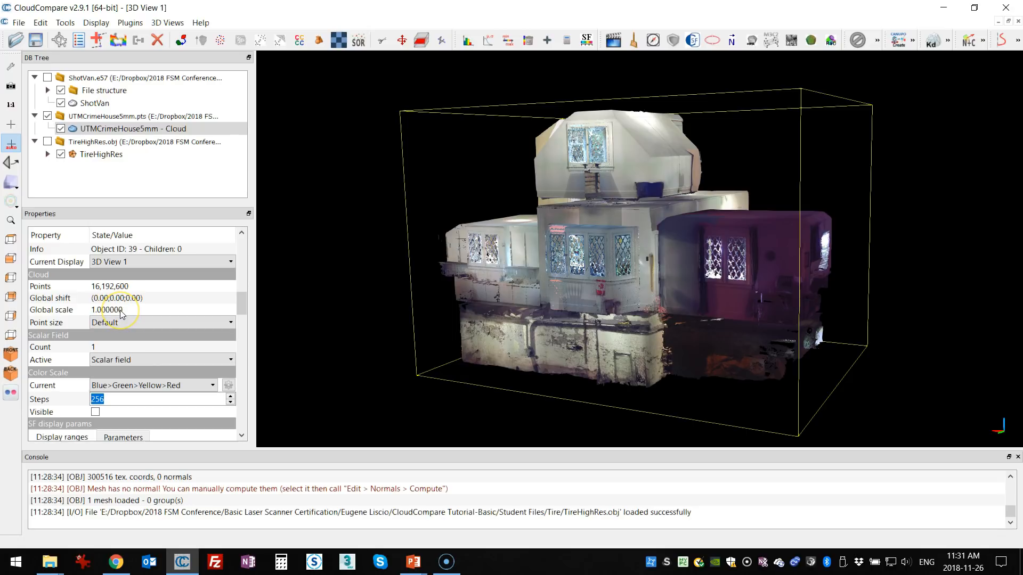
click(239, 307)
drag(239, 306, 238, 349)
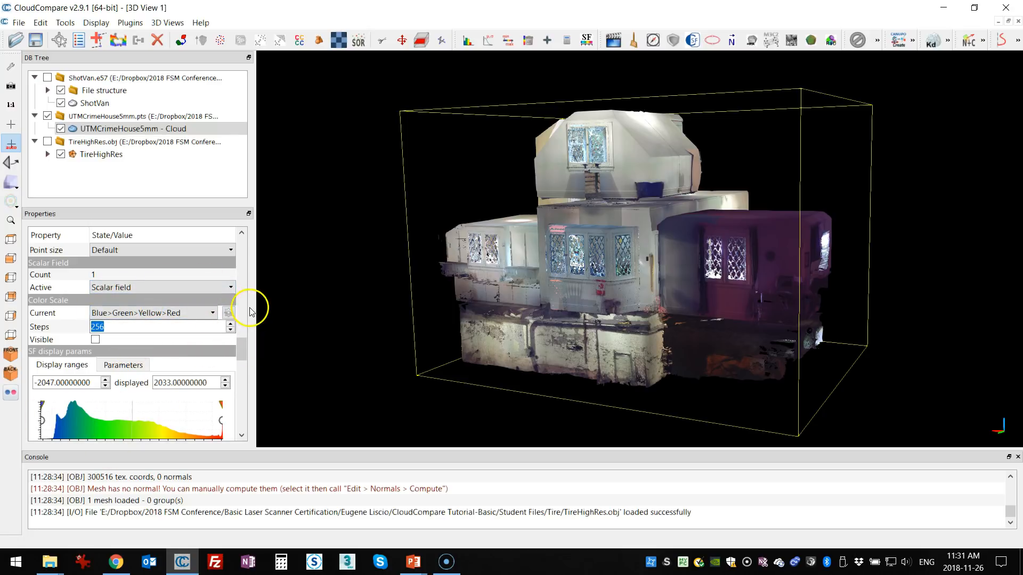
drag(241, 347, 243, 253)
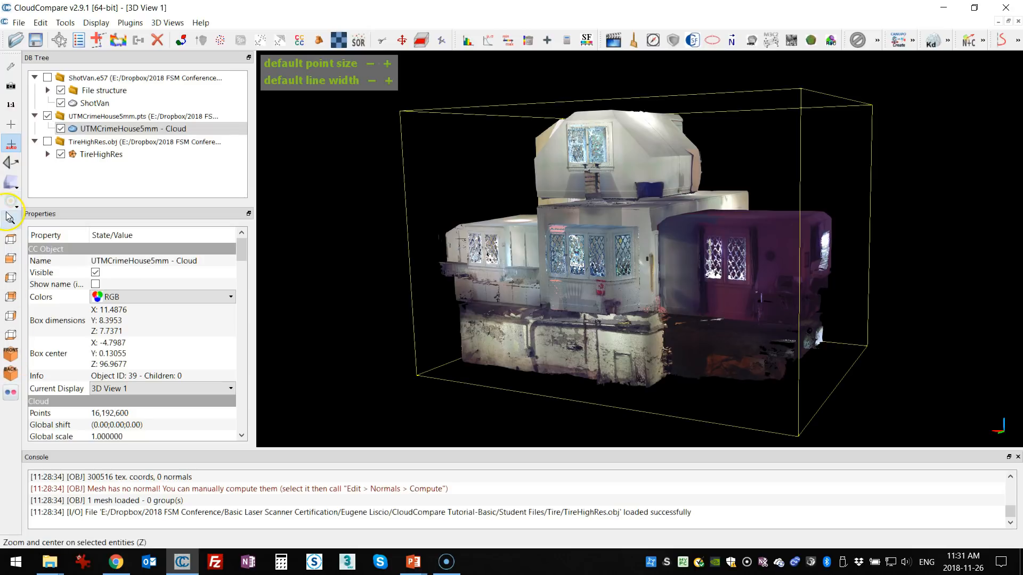
Move away from the UTMCrimeHouse5mm cloud, reselect it, and zoom and center the view on it
click(101, 154)
click(104, 129)
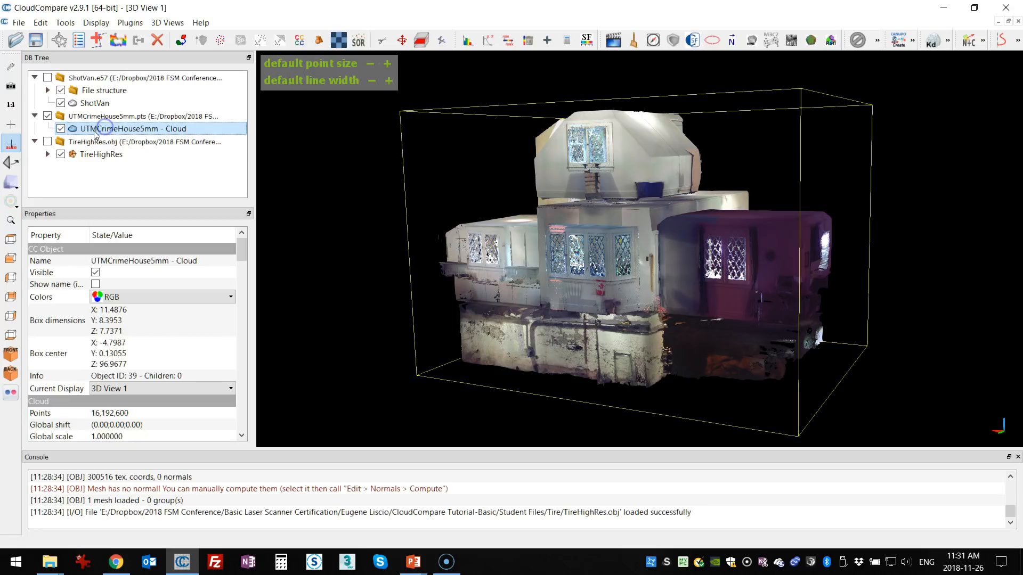
click(10, 224)
scroll(663, 320, down, 10)
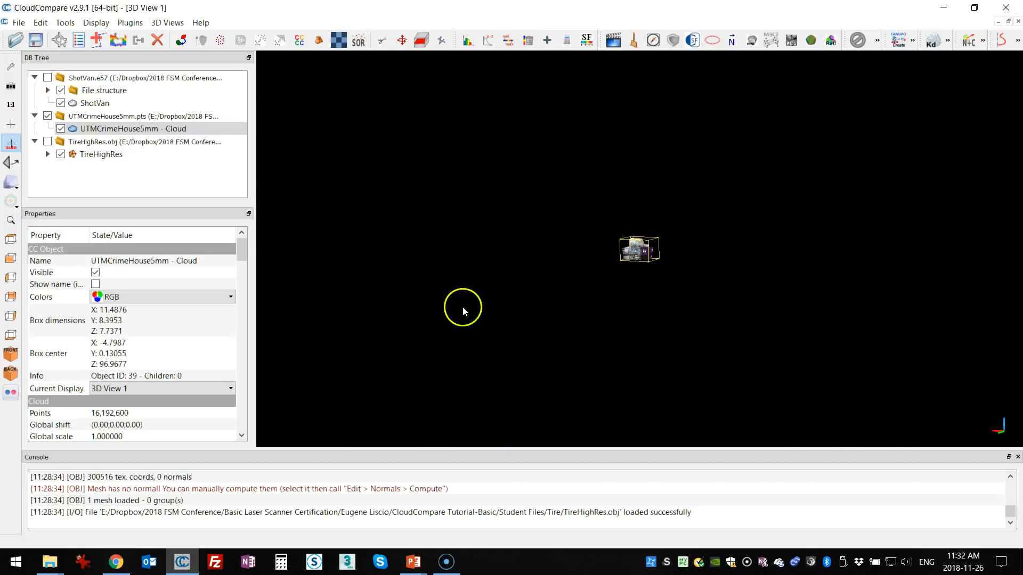
click(775, 308)
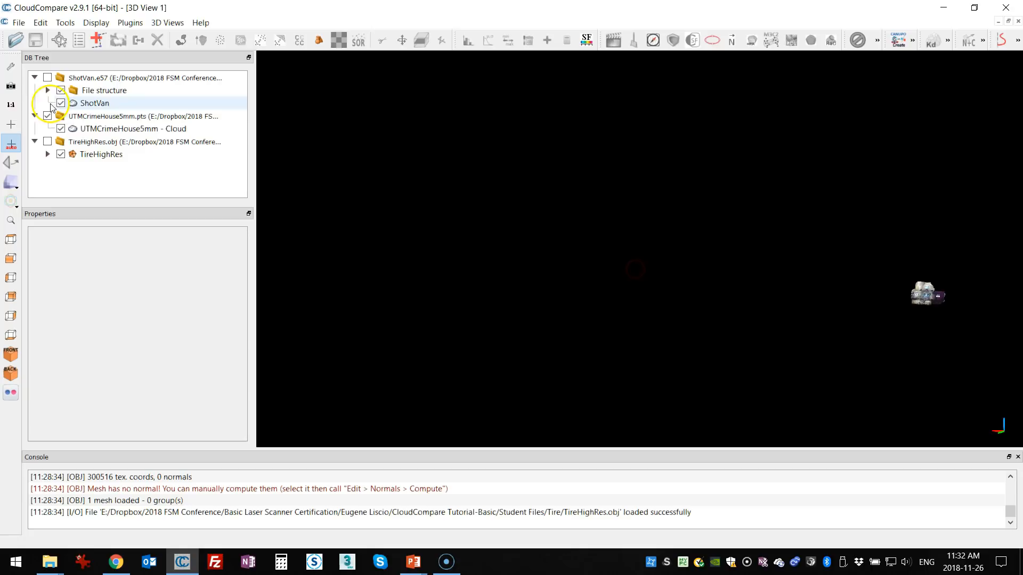
click(117, 128)
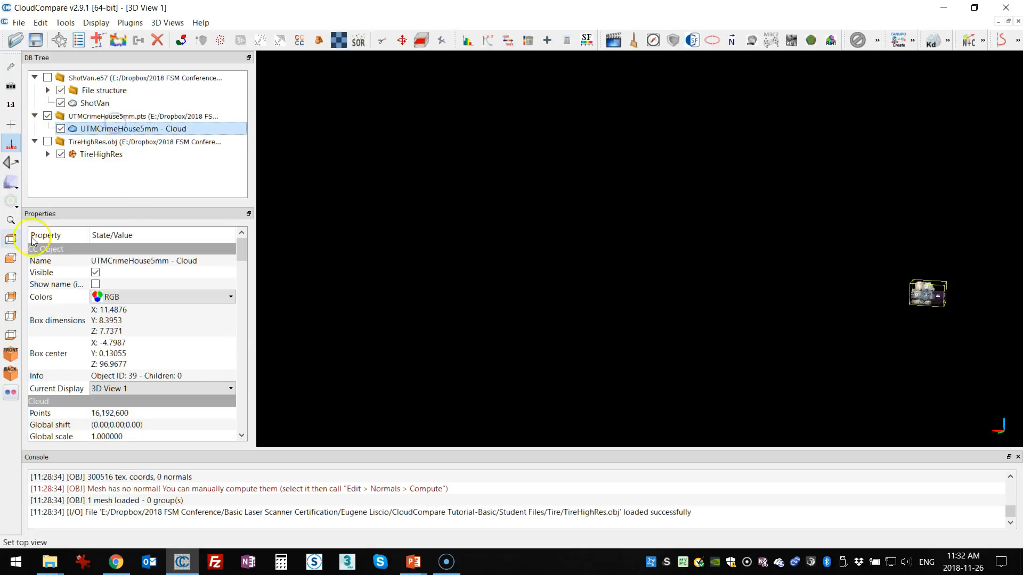
click(10, 221)
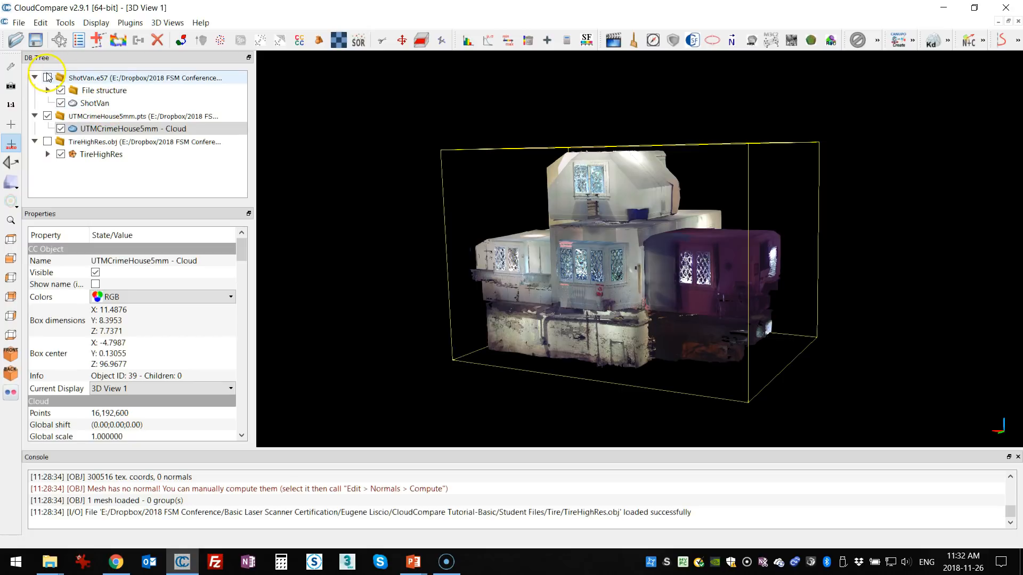
Show the ShotVan.e57 and TireHighRes.obj entries again, and zoom and center on the ShotVan cloud to see it from above
click(48, 142)
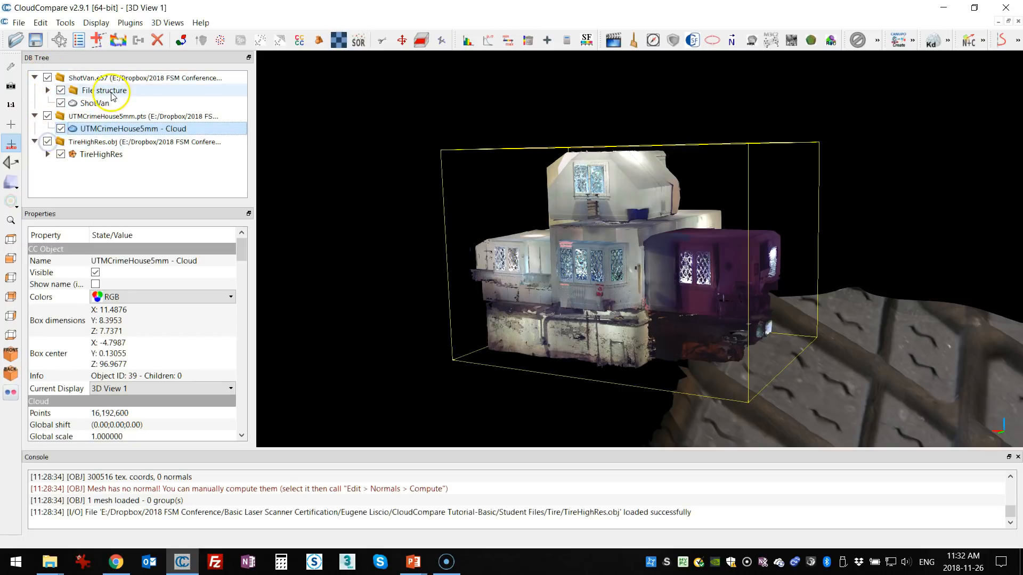
click(94, 103)
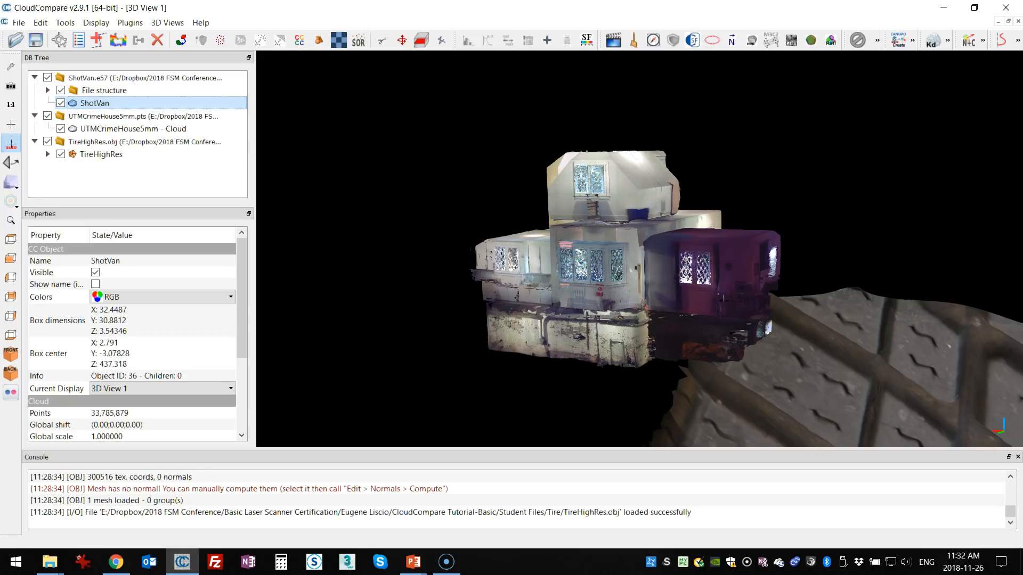
click(11, 221)
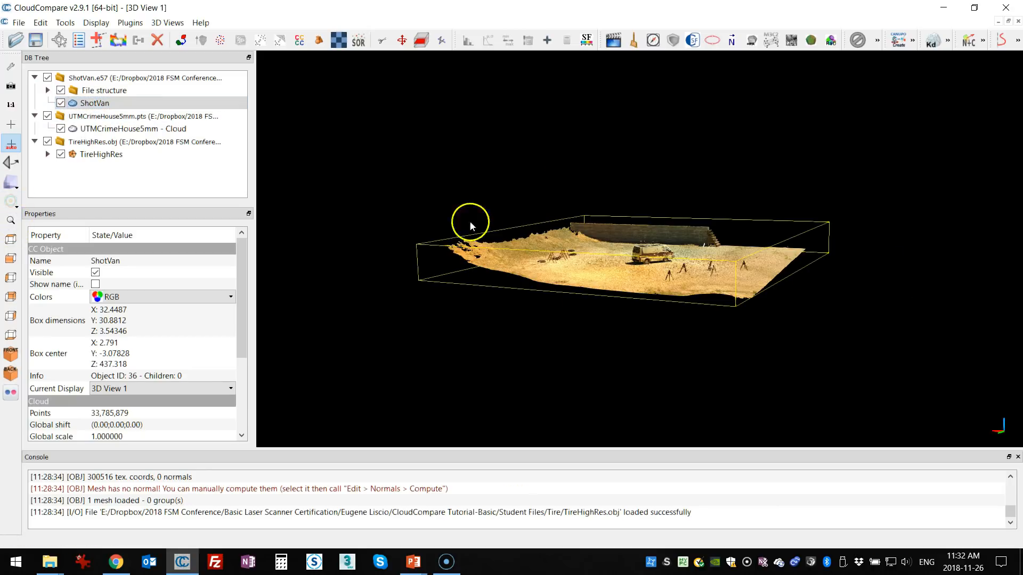
drag(620, 244, 625, 324)
scroll(625, 324, up, 5)
Zoom and center on the TireHighRes mesh and orbit it to see the tread face-on
click(76, 184)
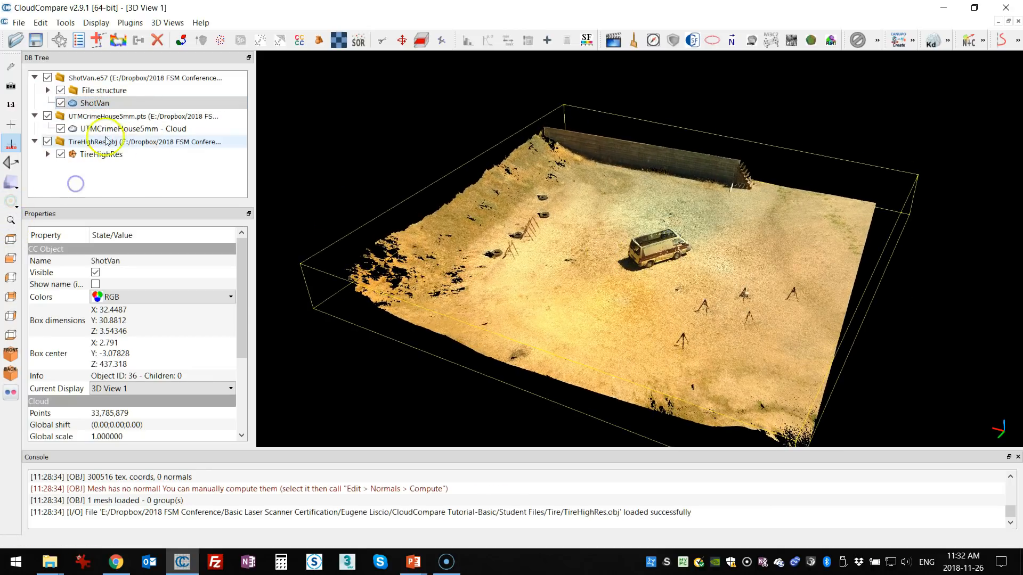
click(99, 154)
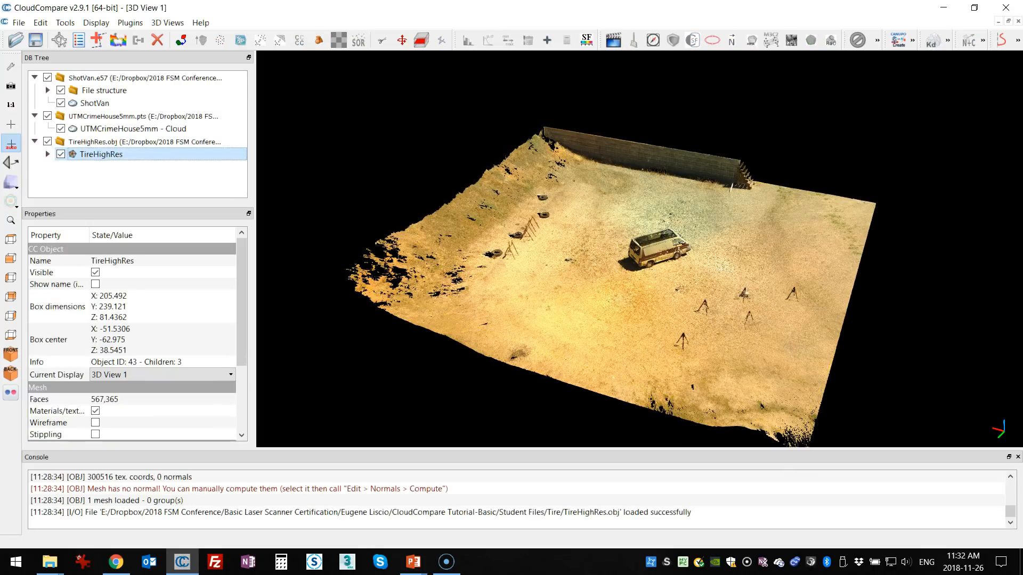
click(11, 221)
drag(826, 326, 722, 175)
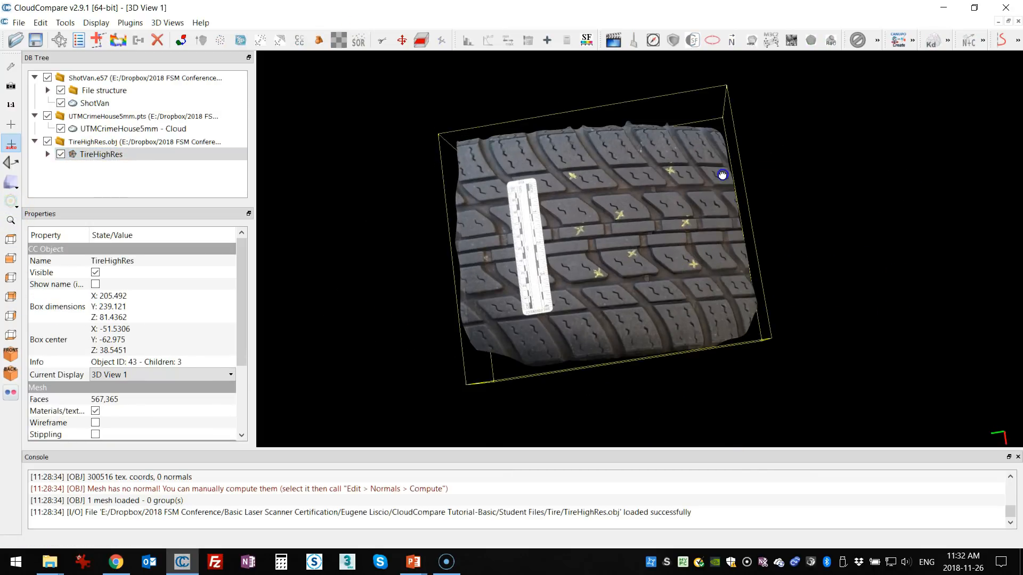
Hide the TireHighRes.obj and ShotVan.e57 entries, and zoom and center on the UTMCrimeHouse5mm cloud to view it from different angles
click(48, 141)
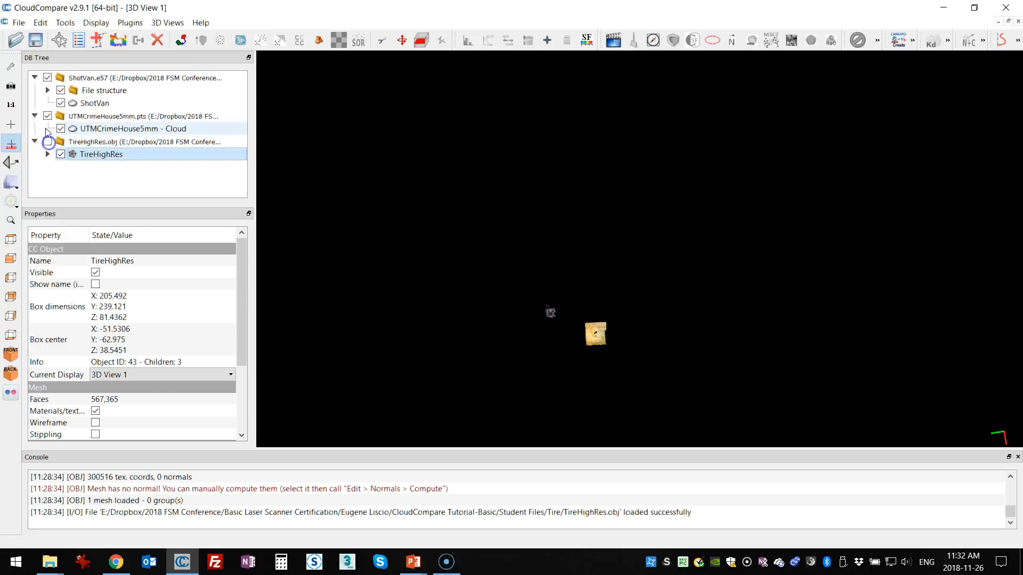
click(47, 78)
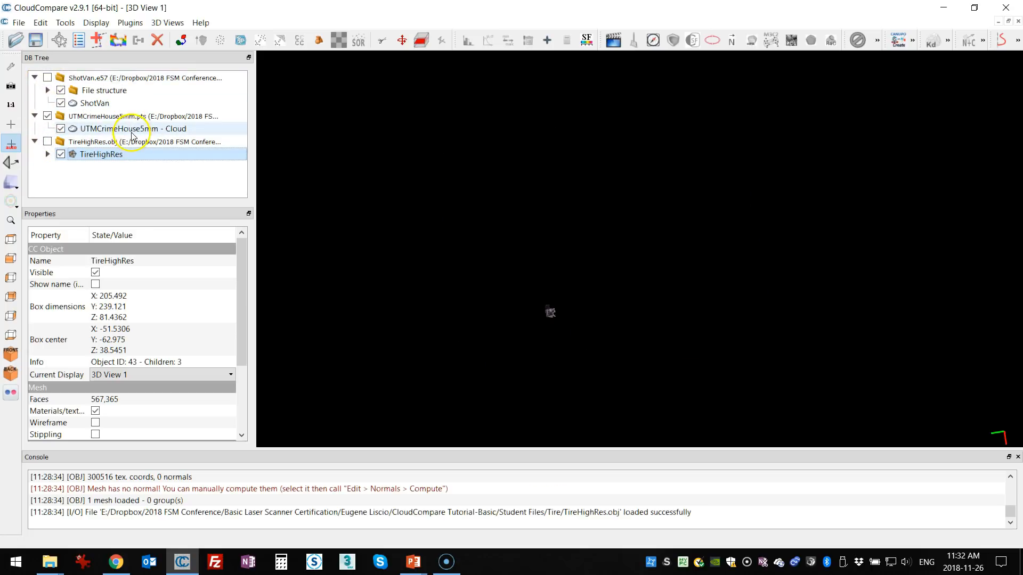
click(132, 128)
click(7, 239)
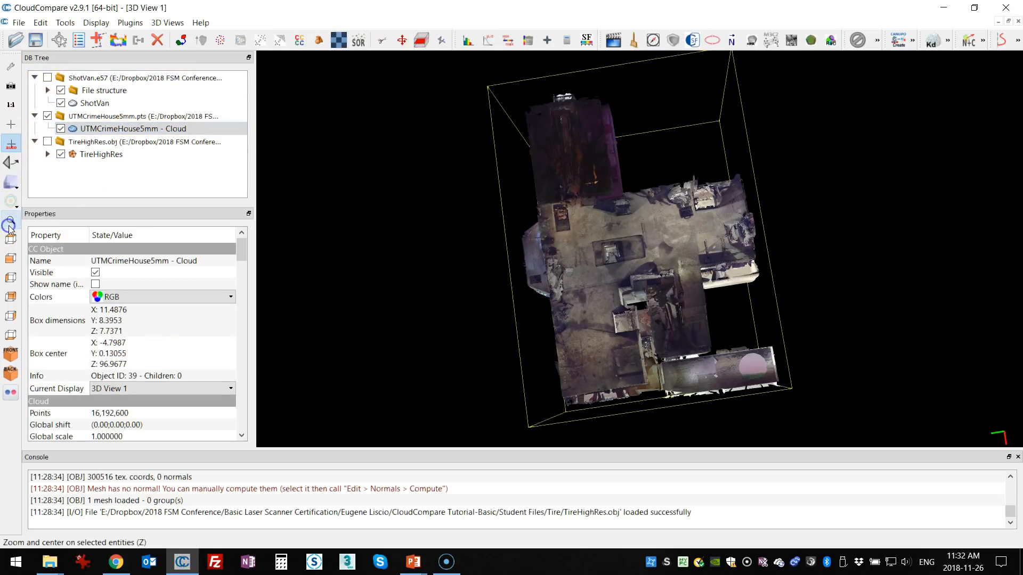
drag(413, 346, 467, 205)
drag(668, 301, 766, 278)
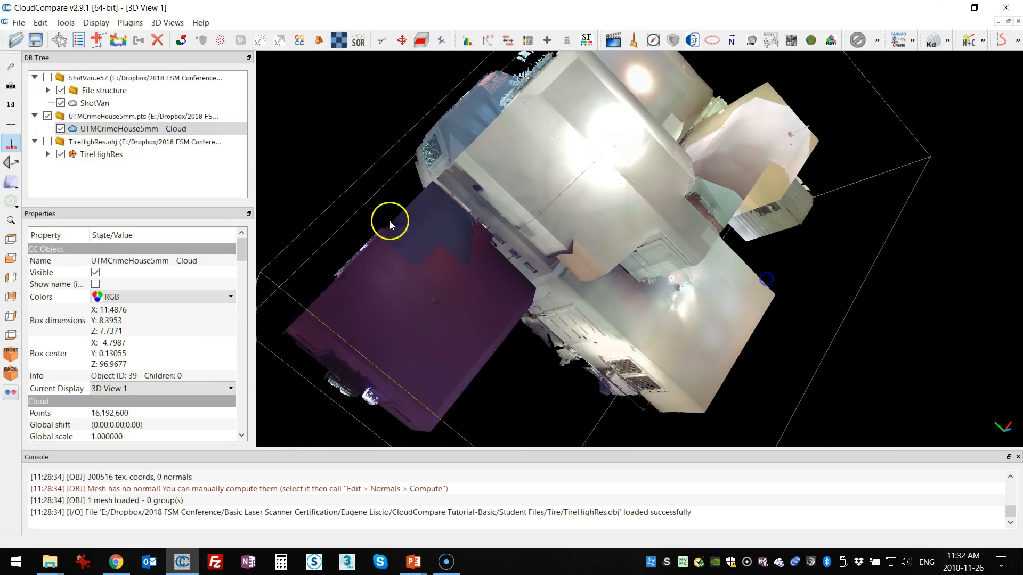
Look at the crime house in the preset top, front, left and back views, framing the whole building in the back view
click(10, 240)
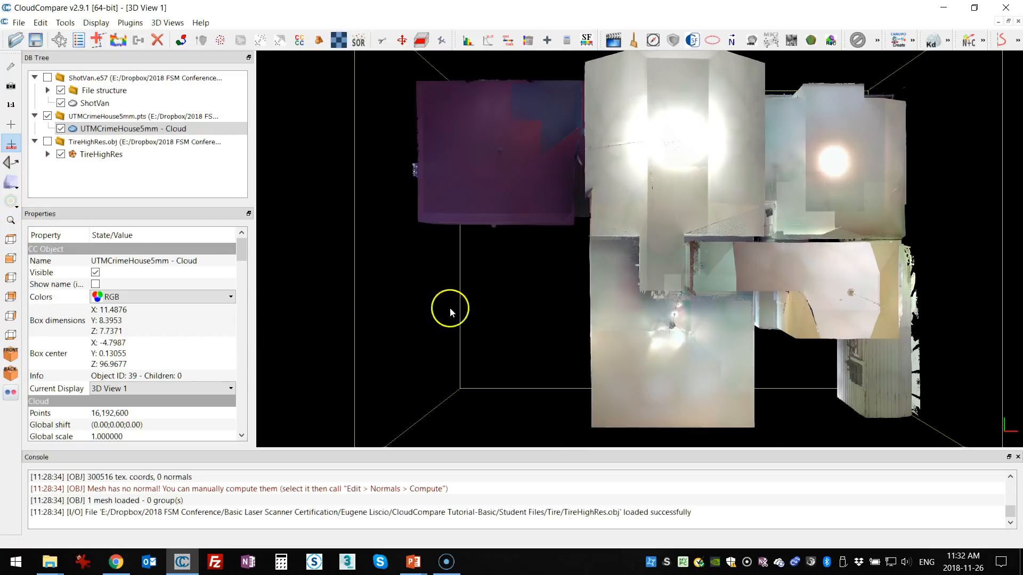
click(9, 261)
click(12, 300)
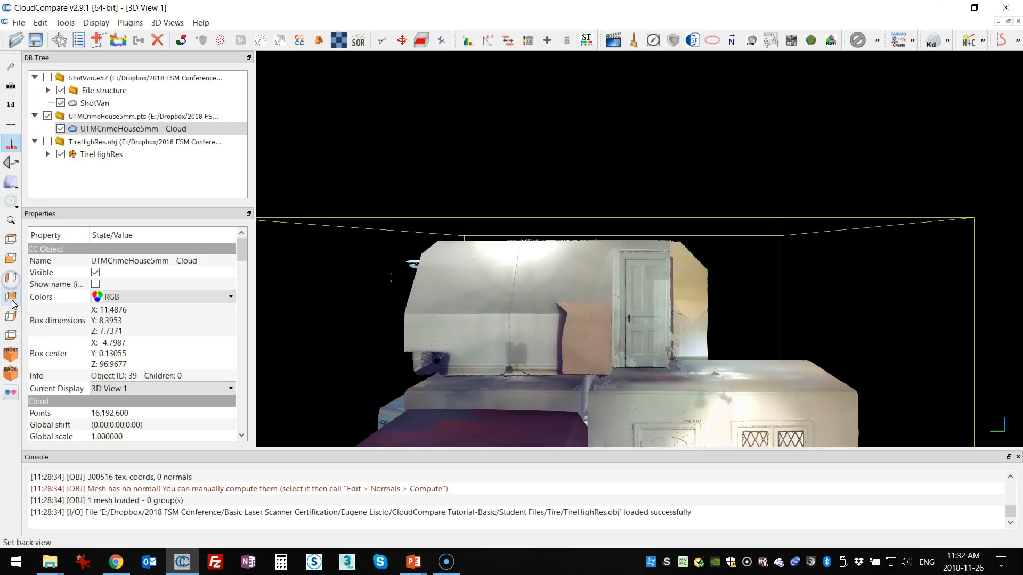
click(11, 300)
right_drag(573, 405, 636, 208)
scroll(636, 209, down, 4)
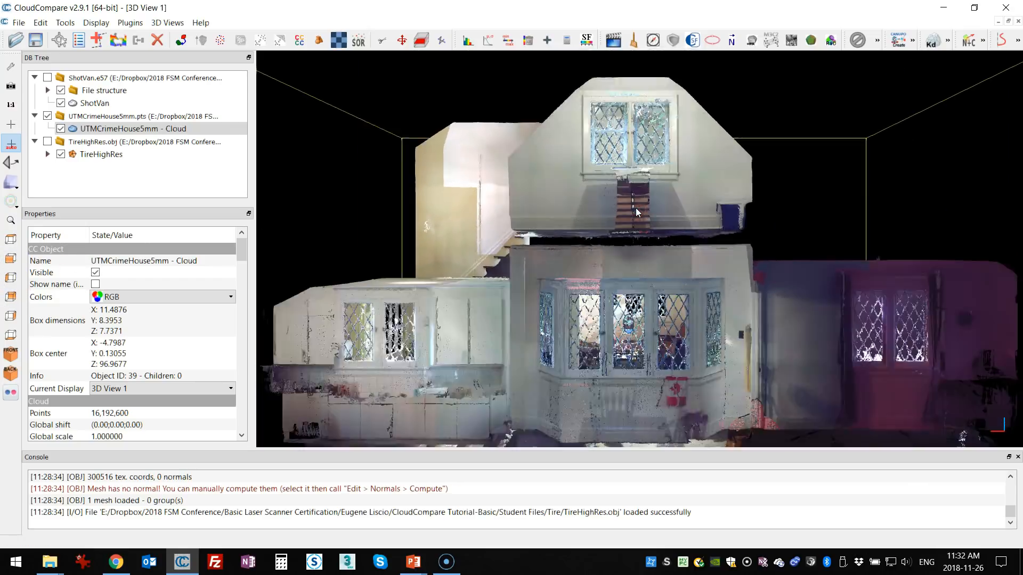
scroll(635, 208, down, 3)
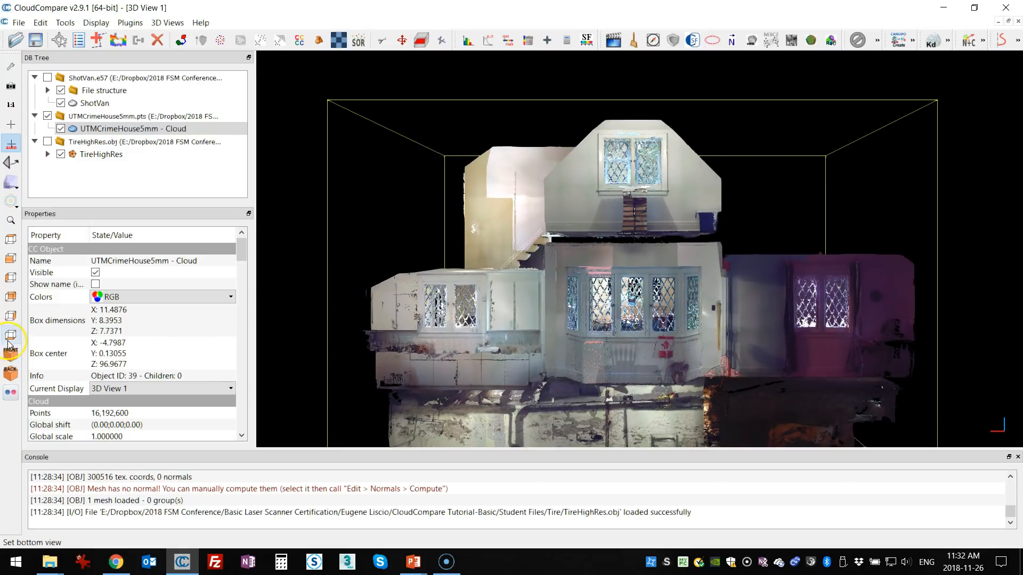
Switch the crime house to the preset bottom view and frame the whole floor plan
click(9, 346)
scroll(685, 319, down, 5)
right_drag(685, 319, 702, 241)
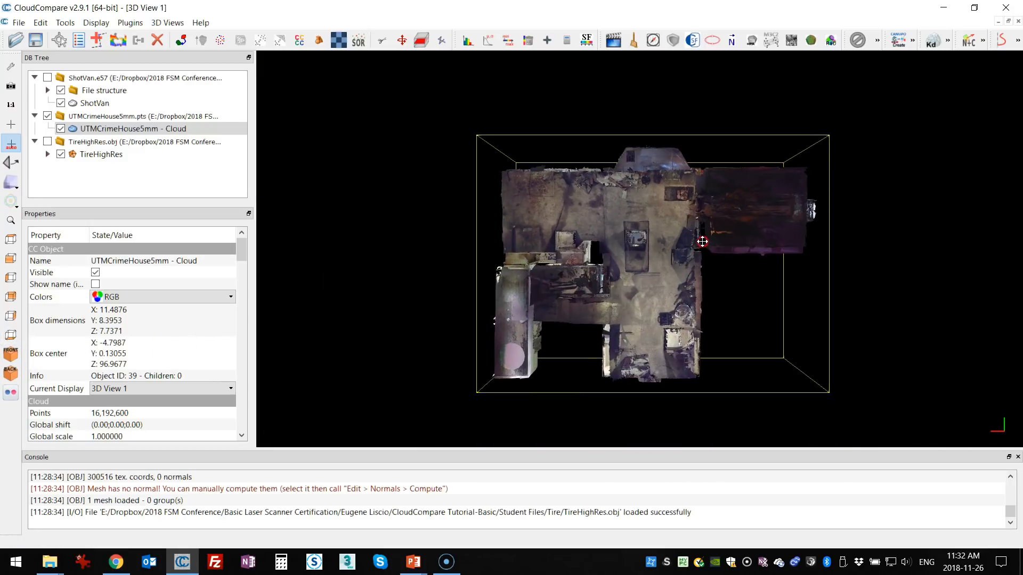
Look at the crime house in the preset top view, framing the whole building, and orbit to an oblique view of it
click(10, 240)
click(580, 286)
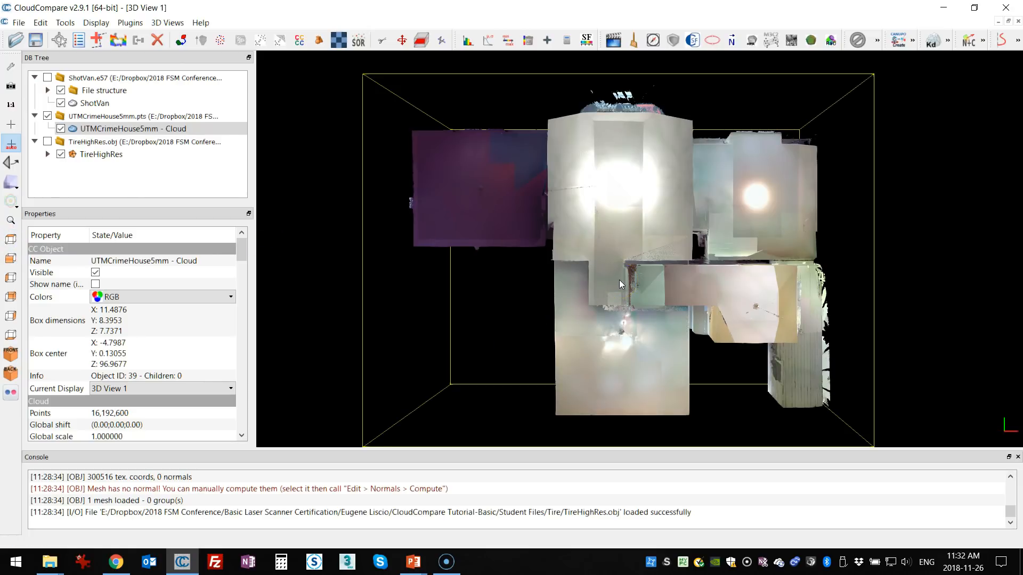
scroll(619, 283, down, 3)
drag(628, 311, 612, 207)
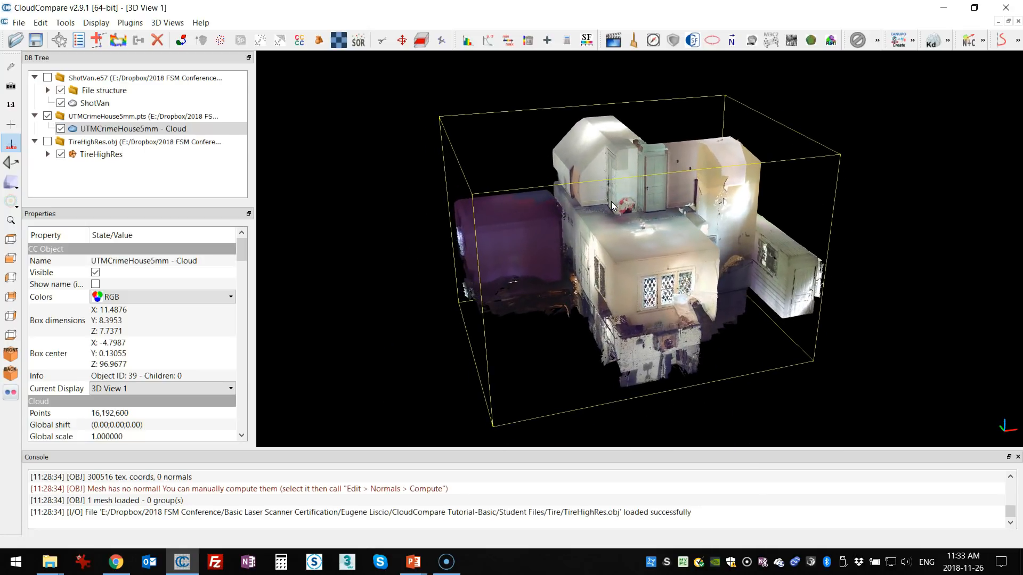
Show only TireHighRes.obj instead of the crime house, zoom and center on the mesh, and view it in the preset top and front views
click(47, 116)
click(47, 142)
click(98, 154)
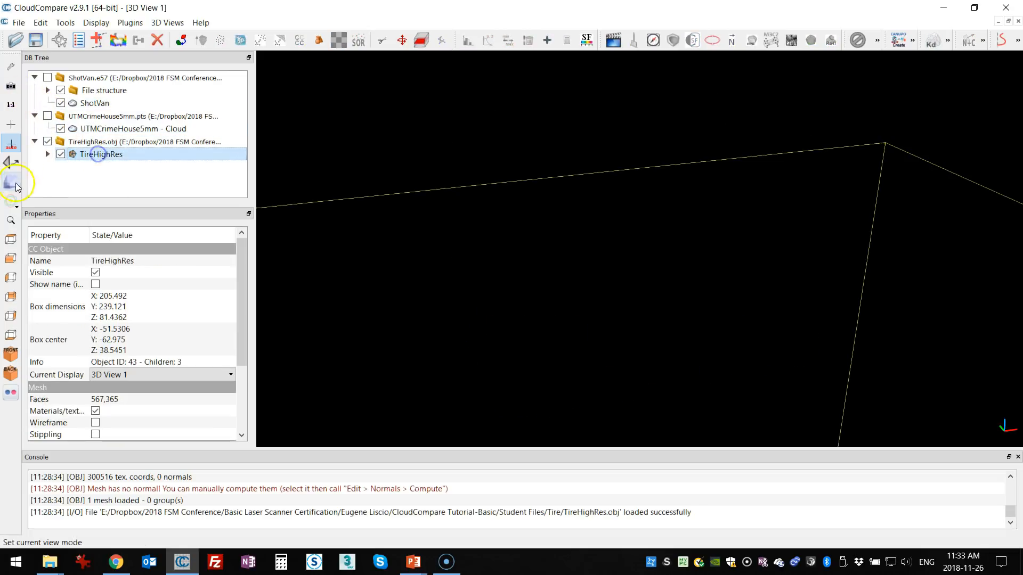
click(11, 220)
drag(438, 261, 319, 281)
click(10, 242)
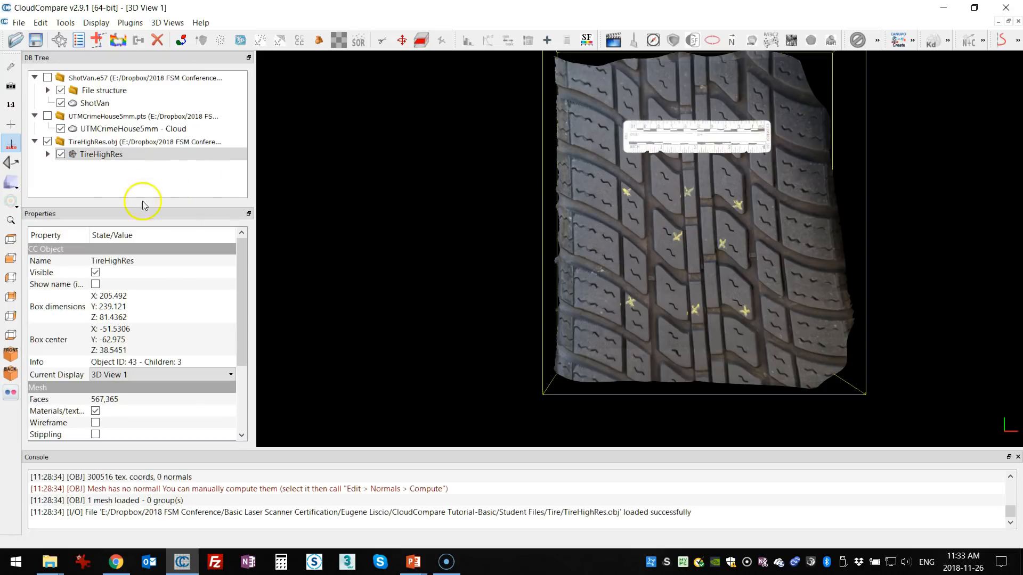
click(11, 259)
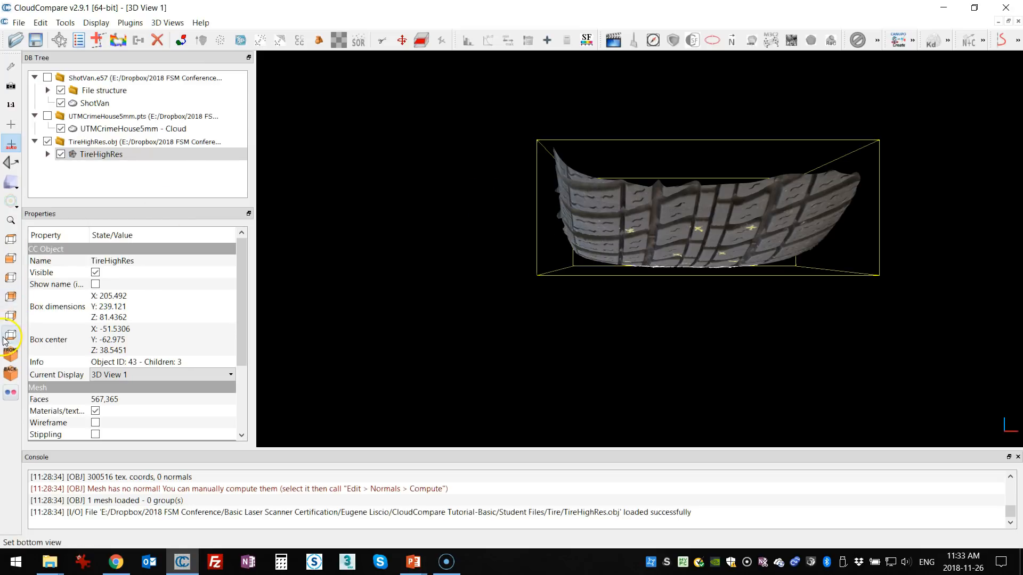
Hide TireHighRes.obj, show UTMCrimeHouse5mm.pts again, zoom and center on its cloud, and orbit it with nothing selected
click(47, 141)
click(47, 116)
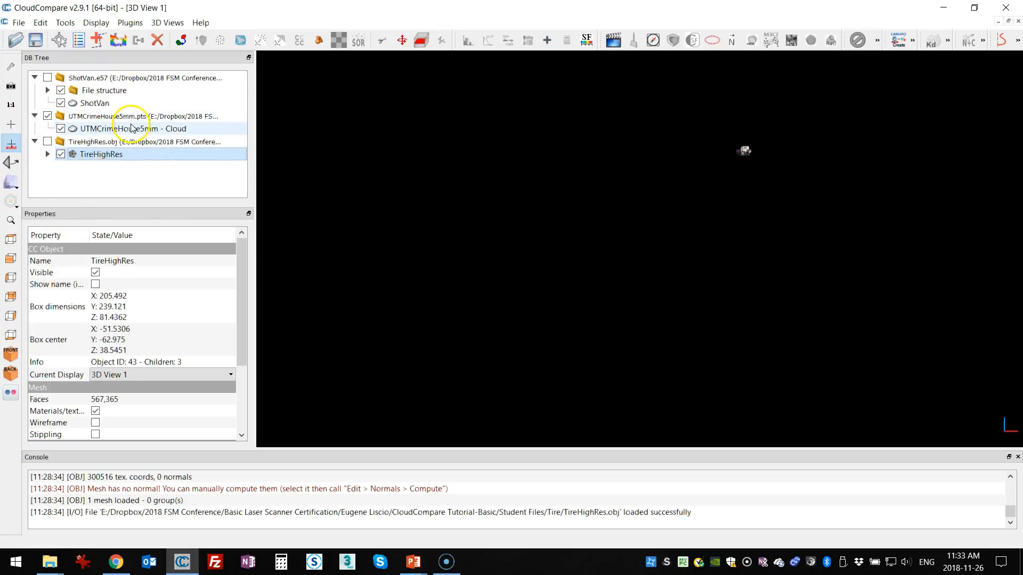
click(132, 128)
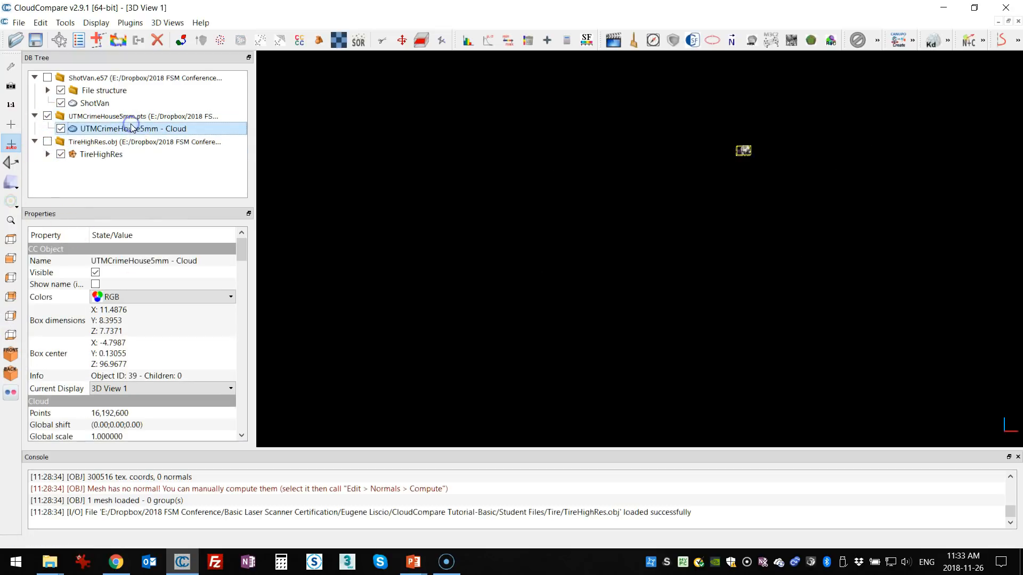
click(10, 222)
key(7)
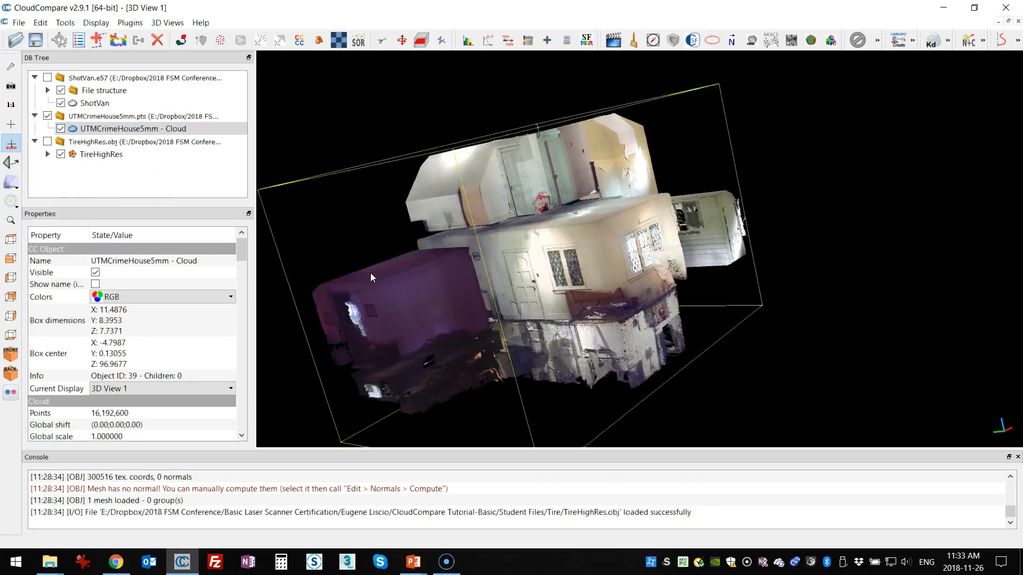
click(350, 263)
drag(350, 263, 675, 211)
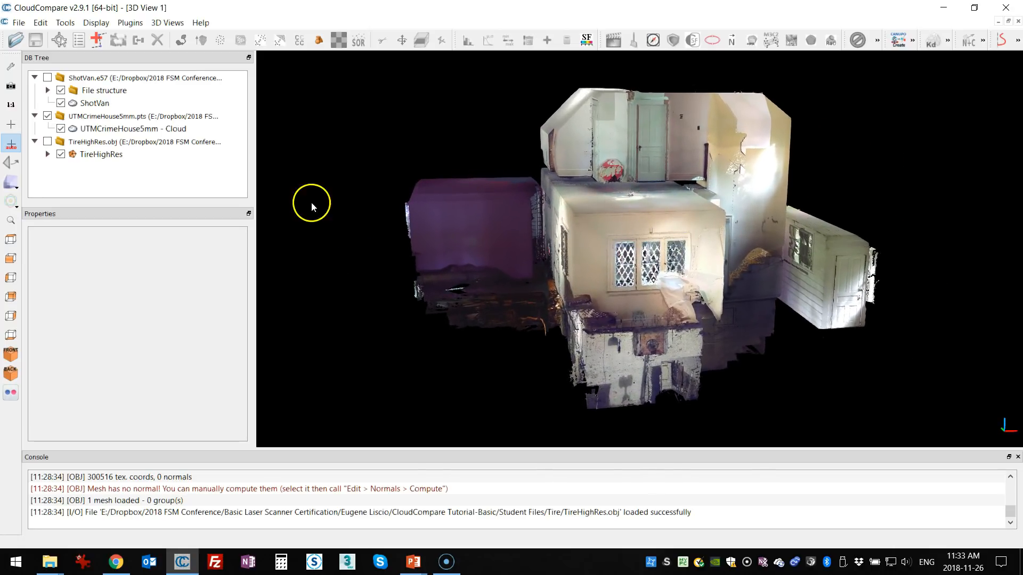
Set the rotation pivot to Always visible and orbit the crime house around it
click(16, 209)
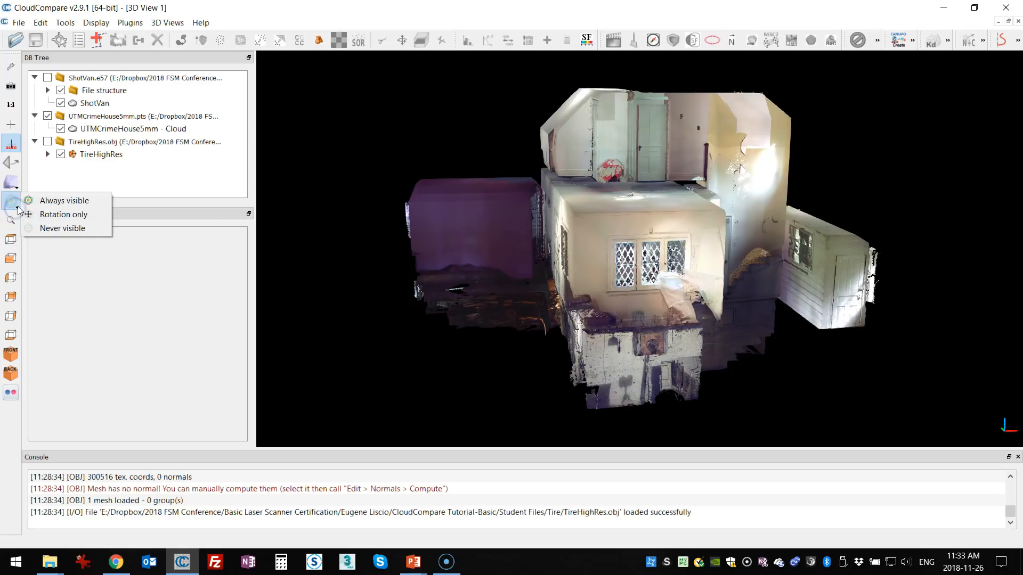
click(52, 201)
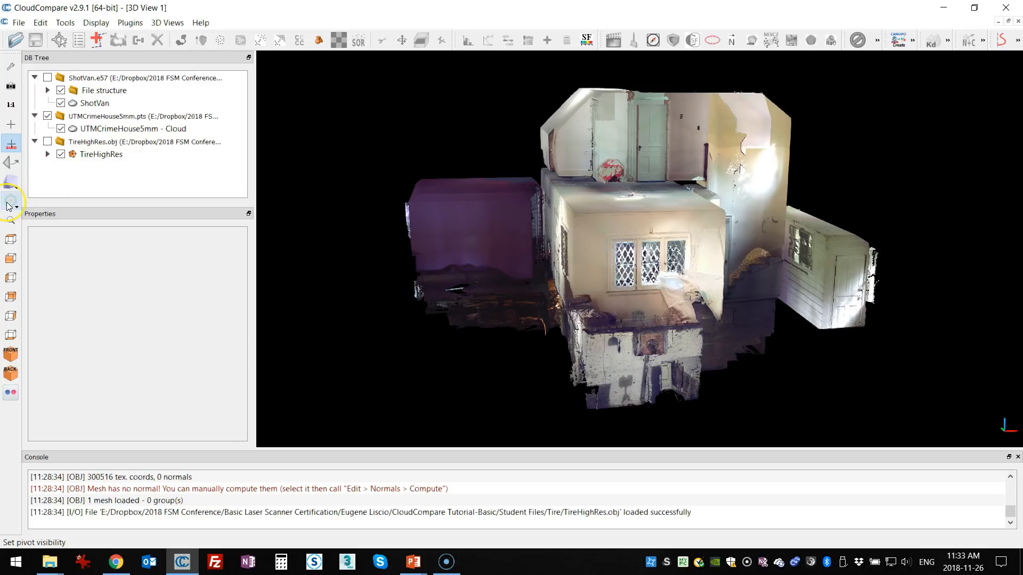
click(18, 207)
click(41, 205)
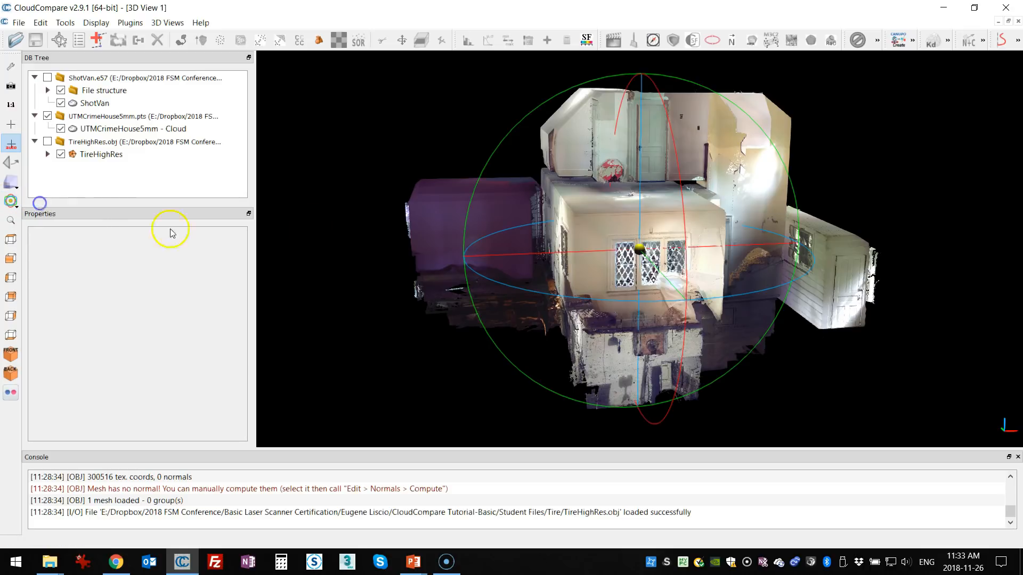
drag(562, 293, 580, 283)
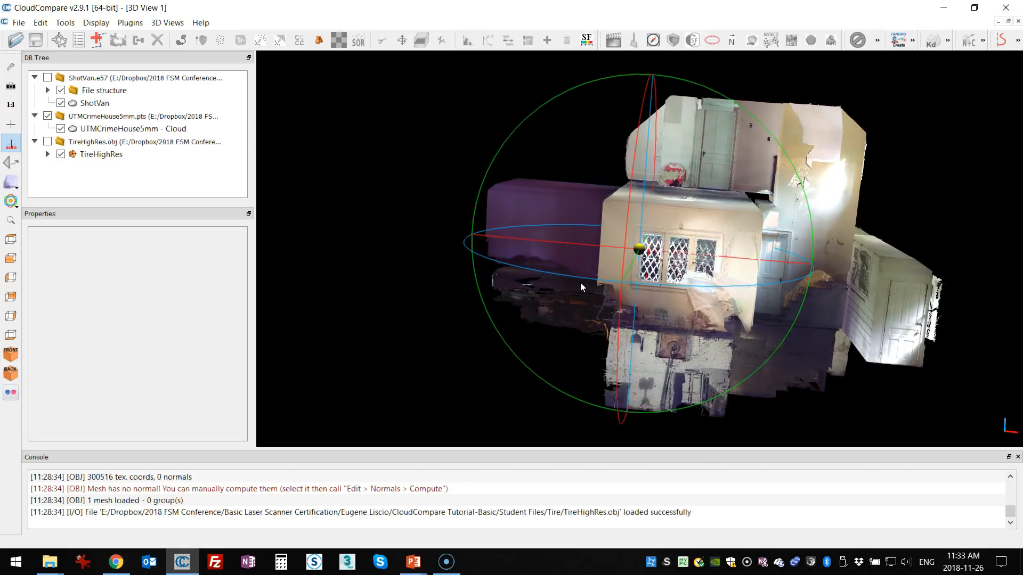
Set the pivot visibility to Rotation only and orbit the crime house
click(12, 203)
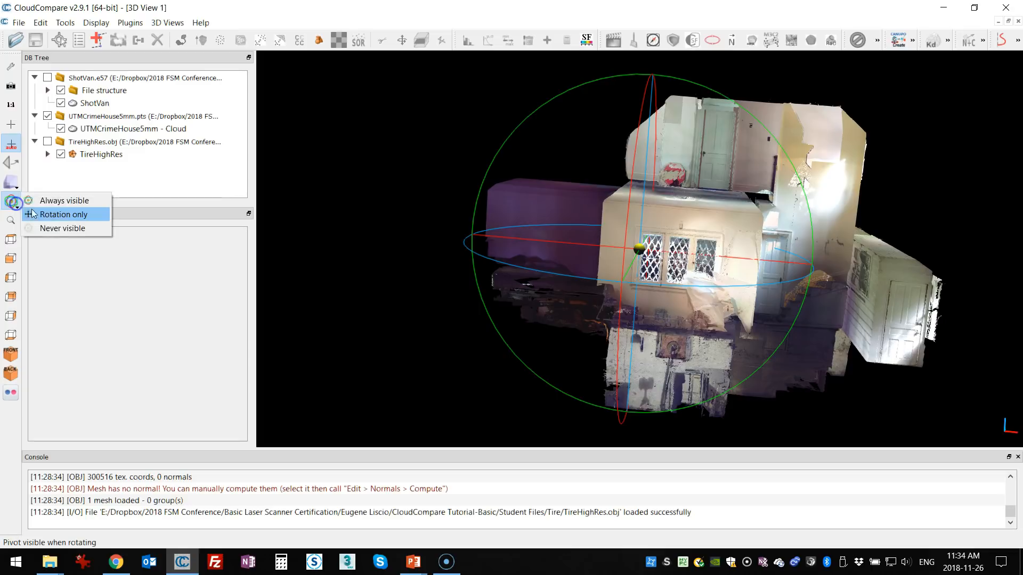
click(46, 215)
drag(351, 245, 419, 246)
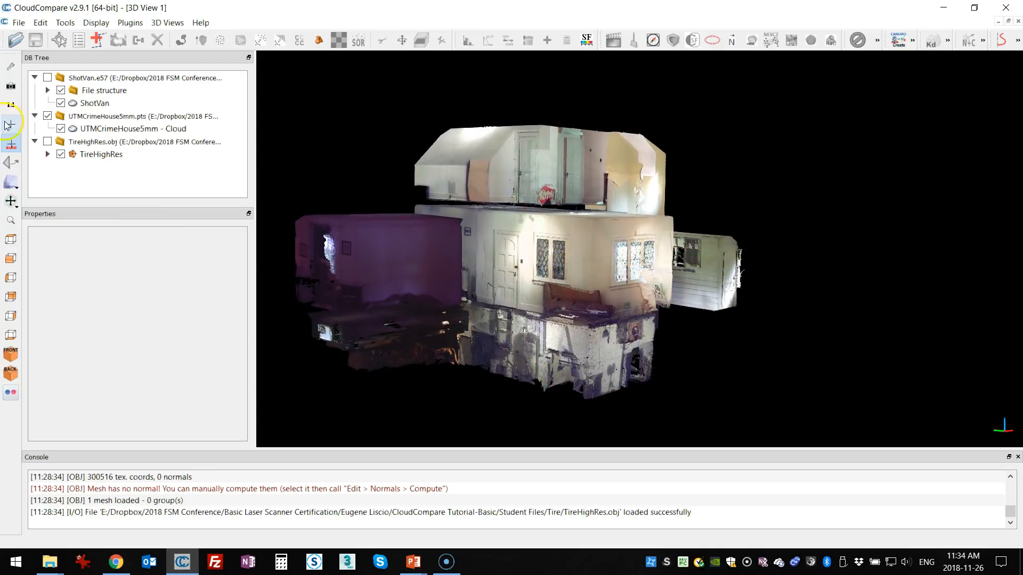
Set the pivot visibility to Never visible and orbit the crime house
click(18, 200)
click(55, 229)
drag(395, 241, 602, 242)
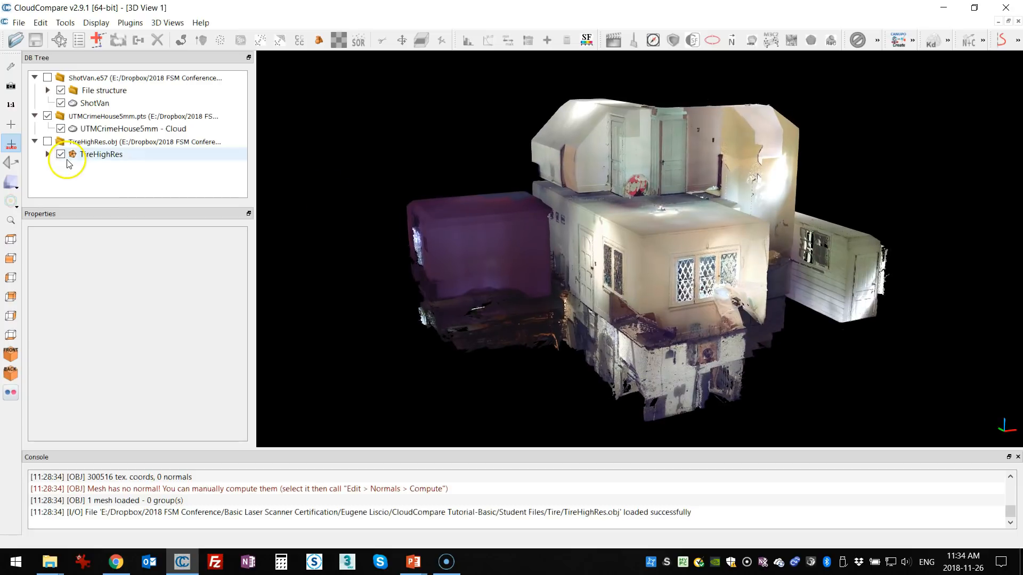
drag(338, 195, 339, 195)
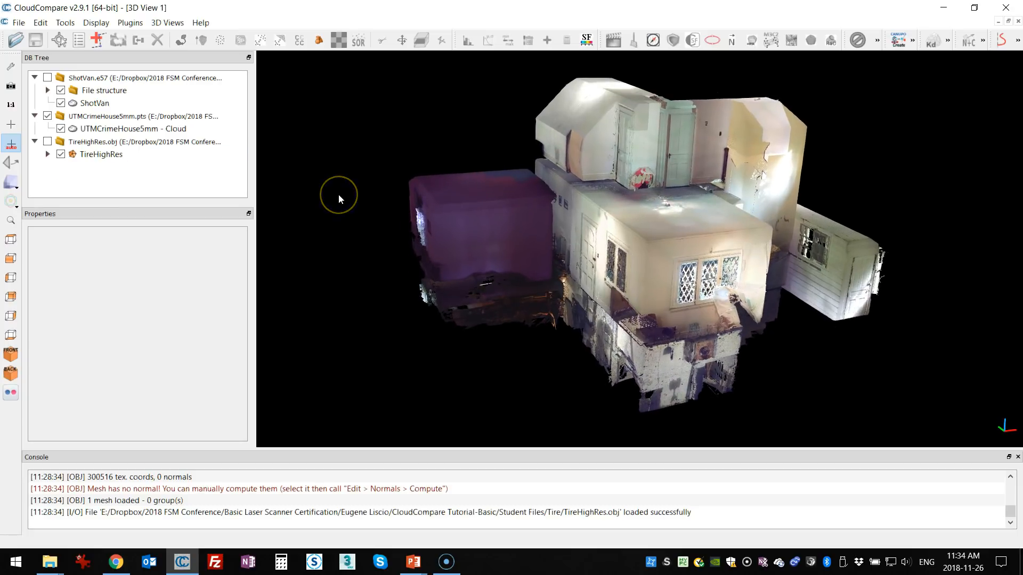
Switch the crime house to the preset top view and enlarge the floor plan to fill the view
click(12, 183)
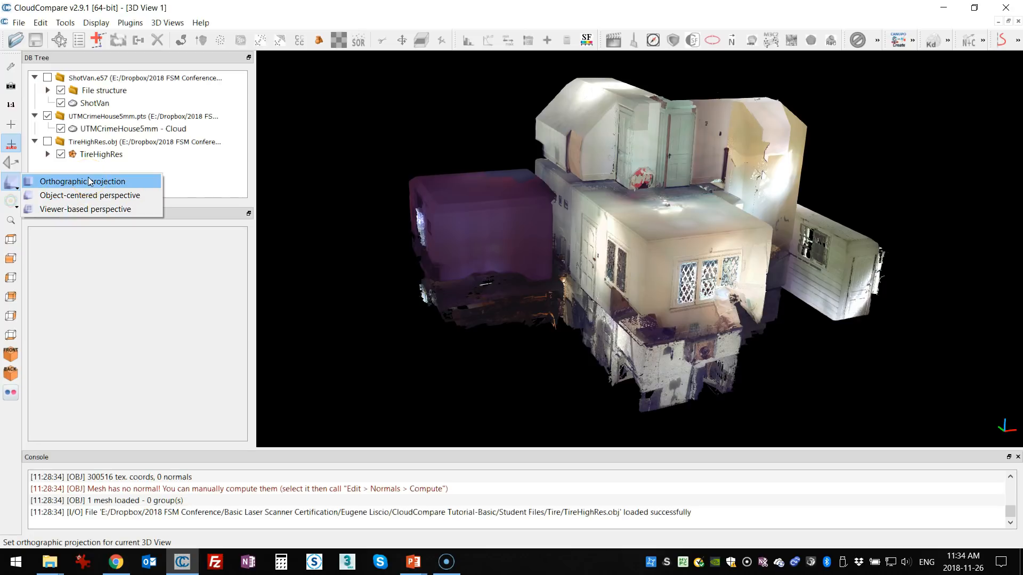
click(11, 238)
scroll(598, 148, down, 2)
right_drag(695, 98, 603, 211)
scroll(603, 210, up, 4)
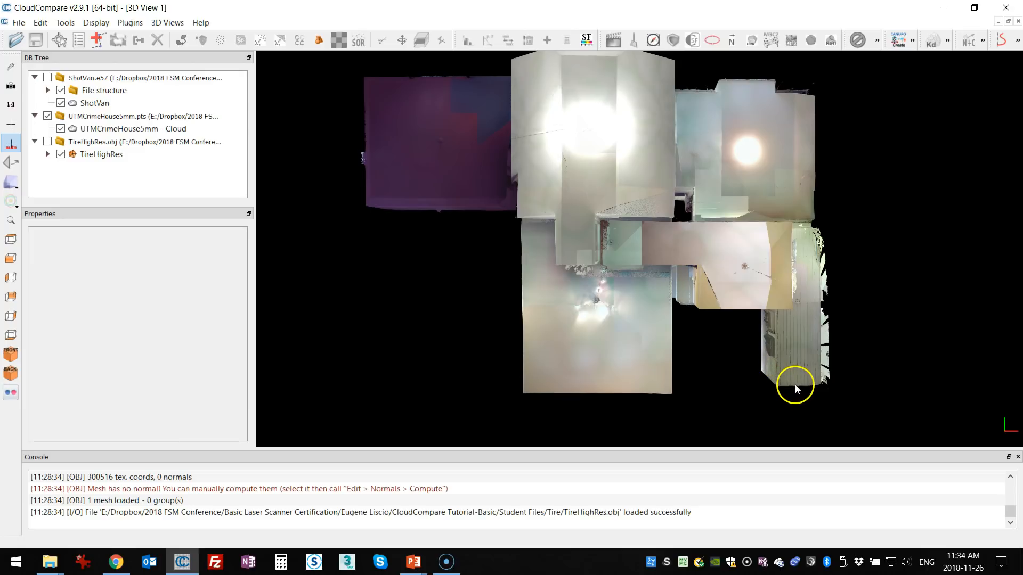
Set the 3D view to orthographic projection and frame the crime house's whole floor plan from above
click(12, 184)
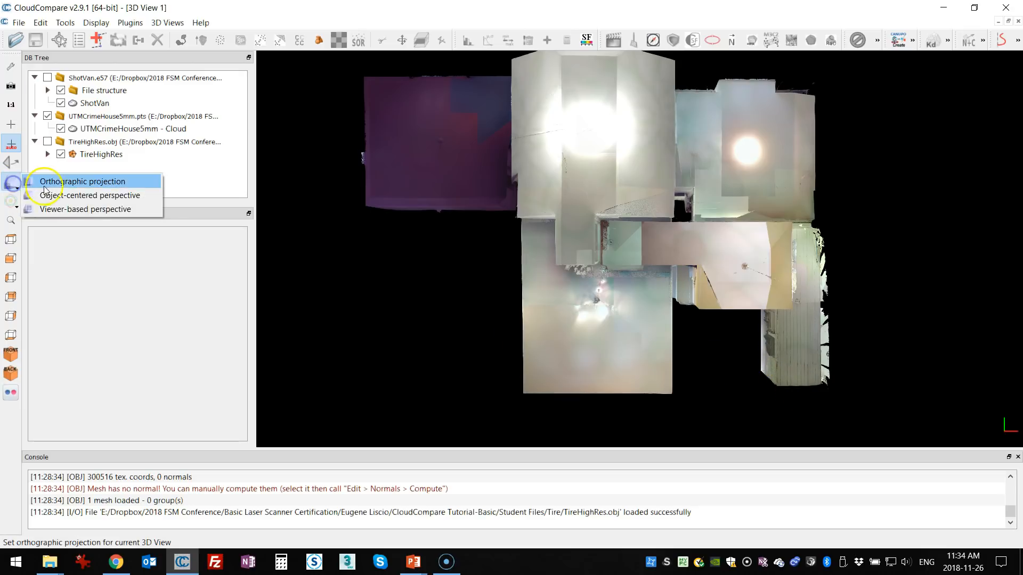
click(62, 182)
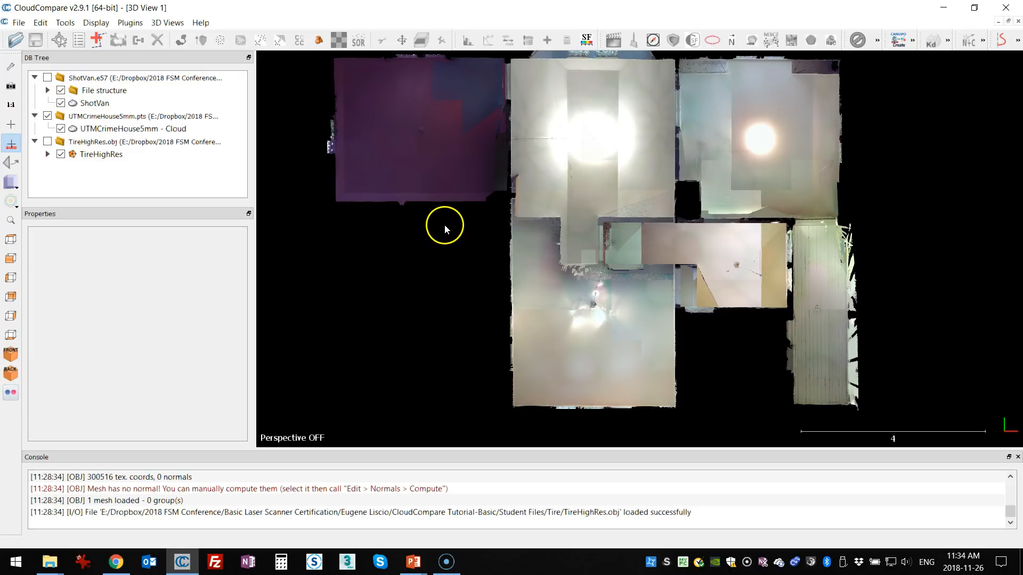
right_drag(551, 192, 566, 212)
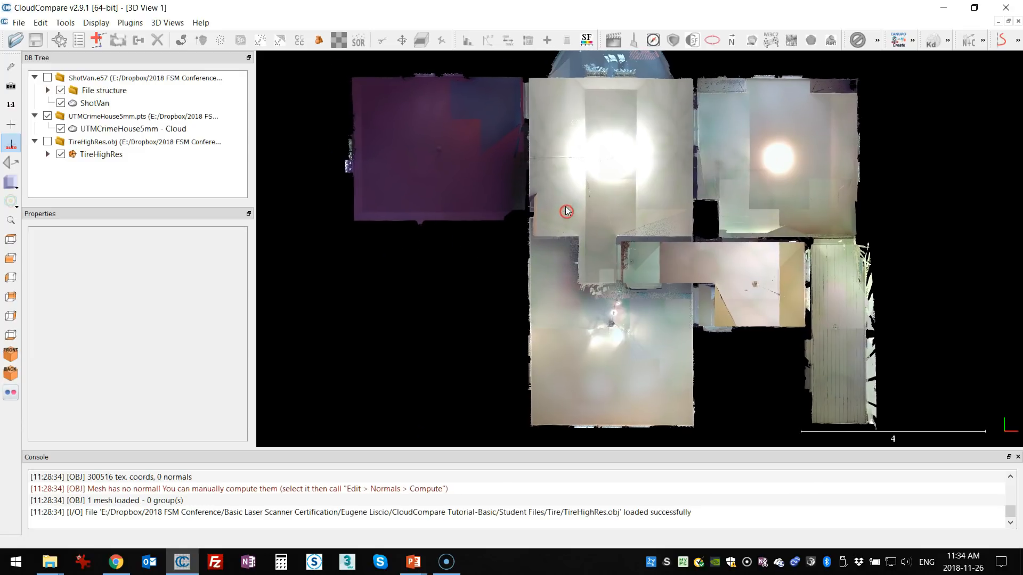
scroll(565, 209, down, 2)
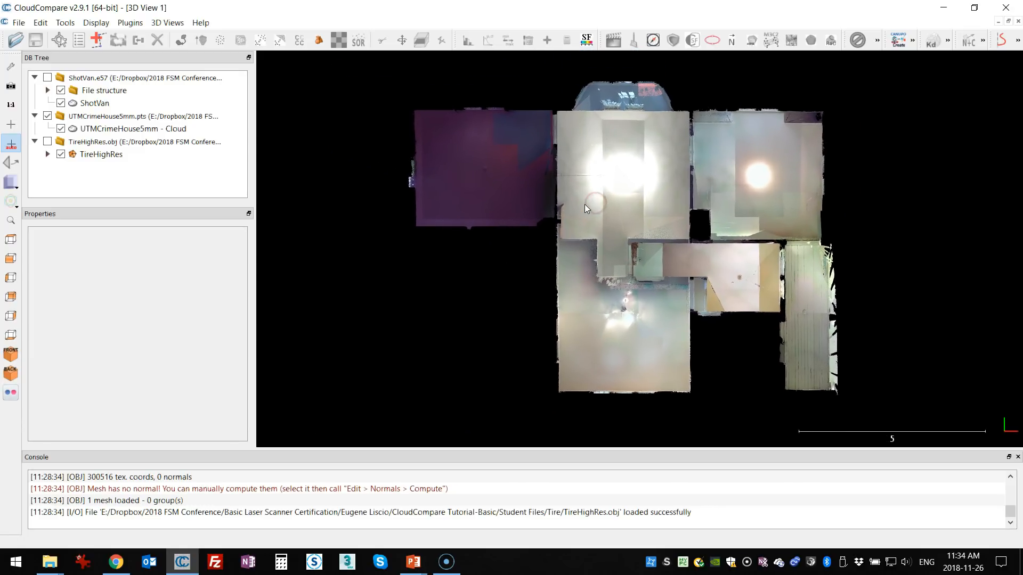
right_drag(585, 208, 587, 213)
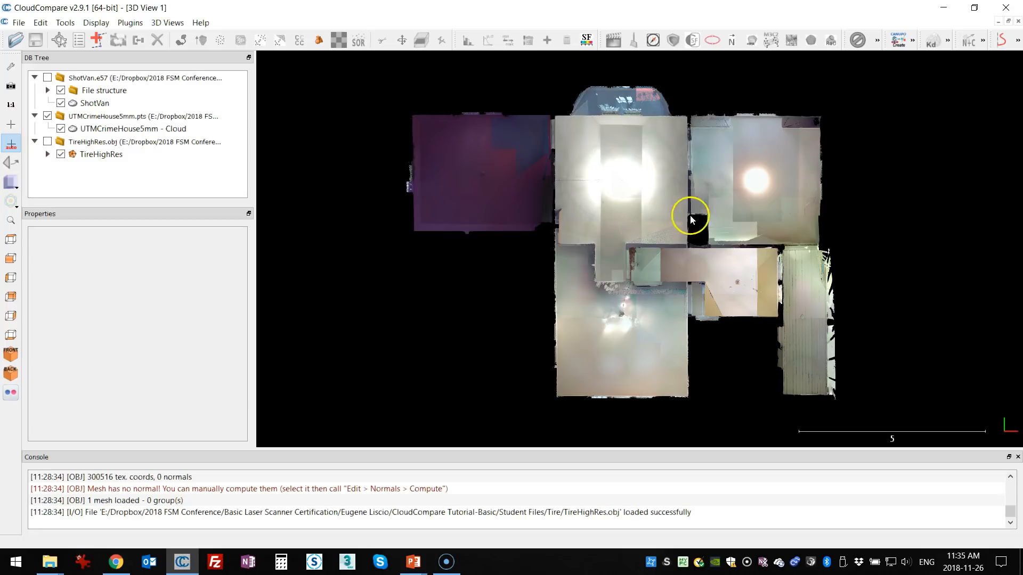
scroll(612, 198, up, 1)
right_drag(635, 186, 613, 206)
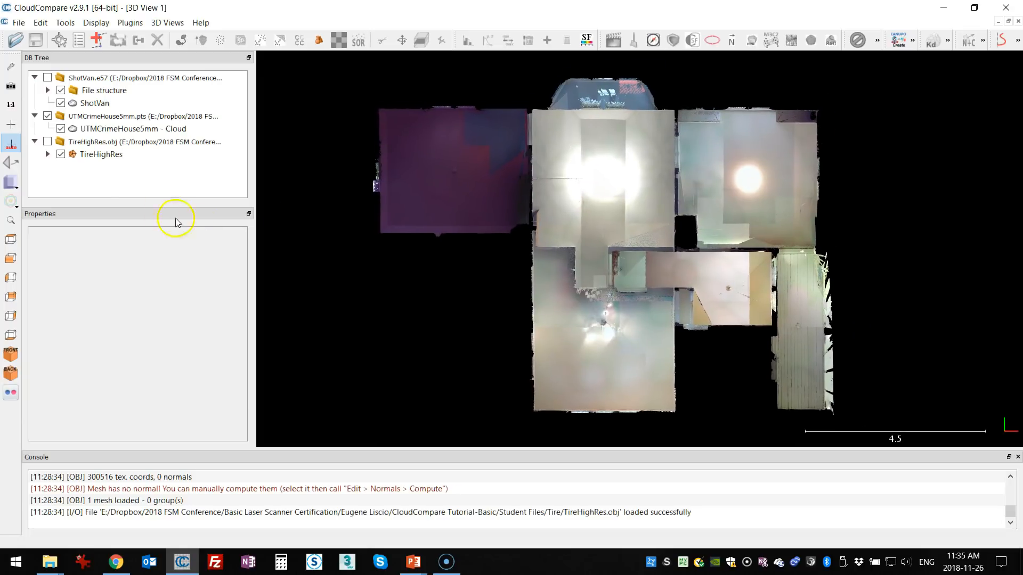
Switch the projection to object-centered perspective and orbit the crime house from the top view to an oblique angle
click(10, 182)
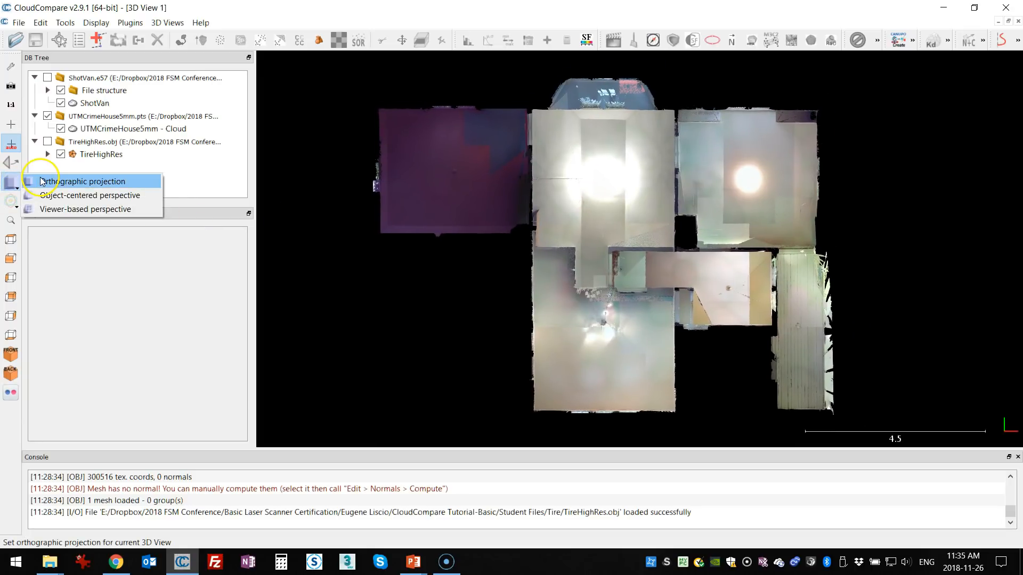
click(43, 197)
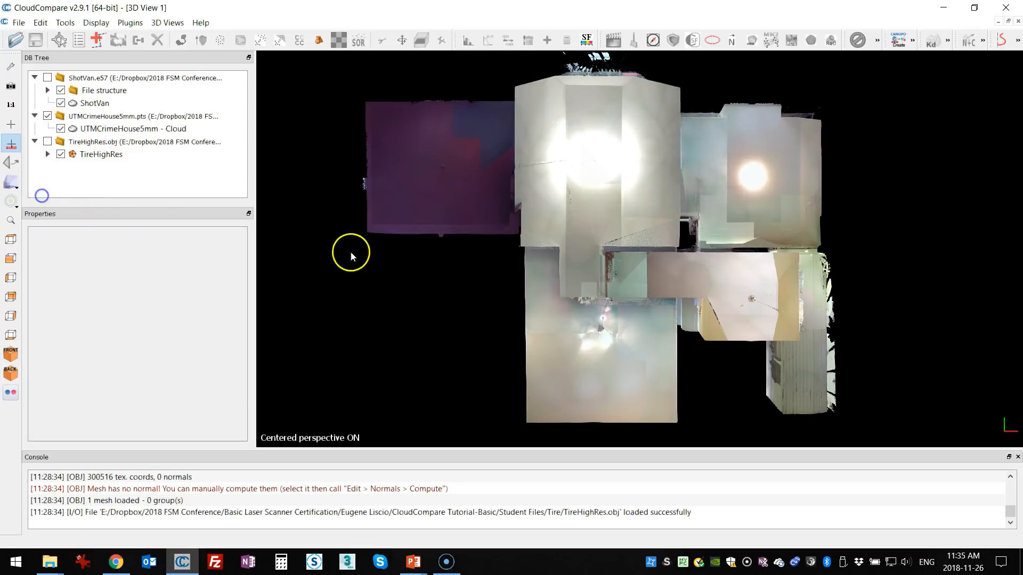
drag(463, 283, 511, 255)
Switch to viewer-based perspective, try looking around, and bring the crime house back into view
click(16, 183)
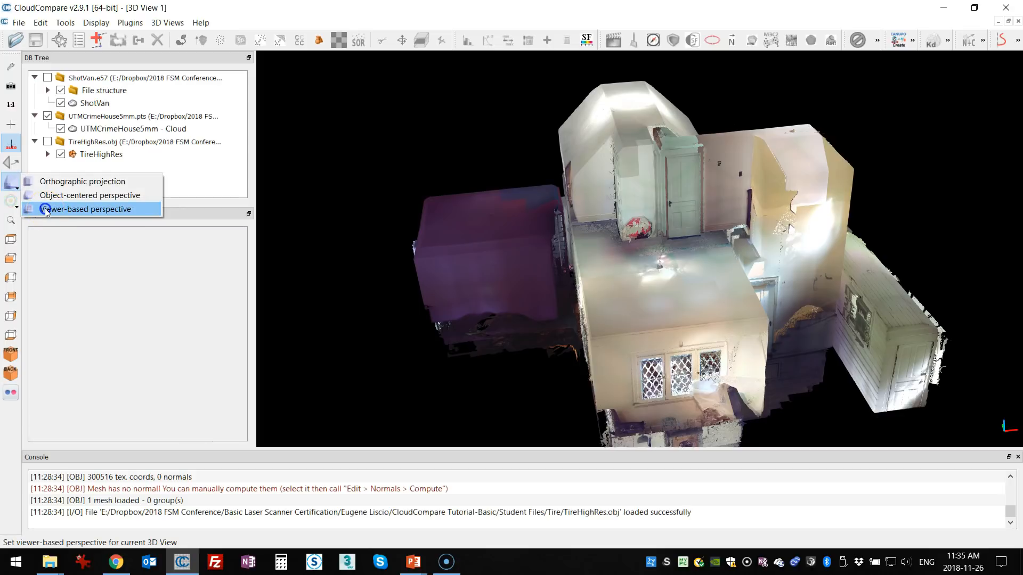
click(47, 210)
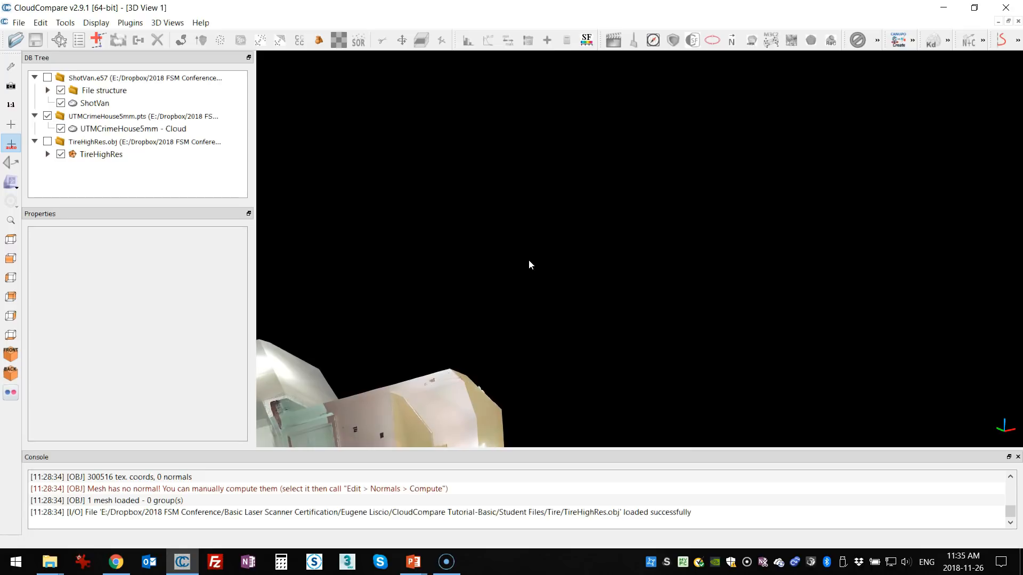
right_drag(445, 344, 114, 568)
right_drag(686, 200, 703, 261)
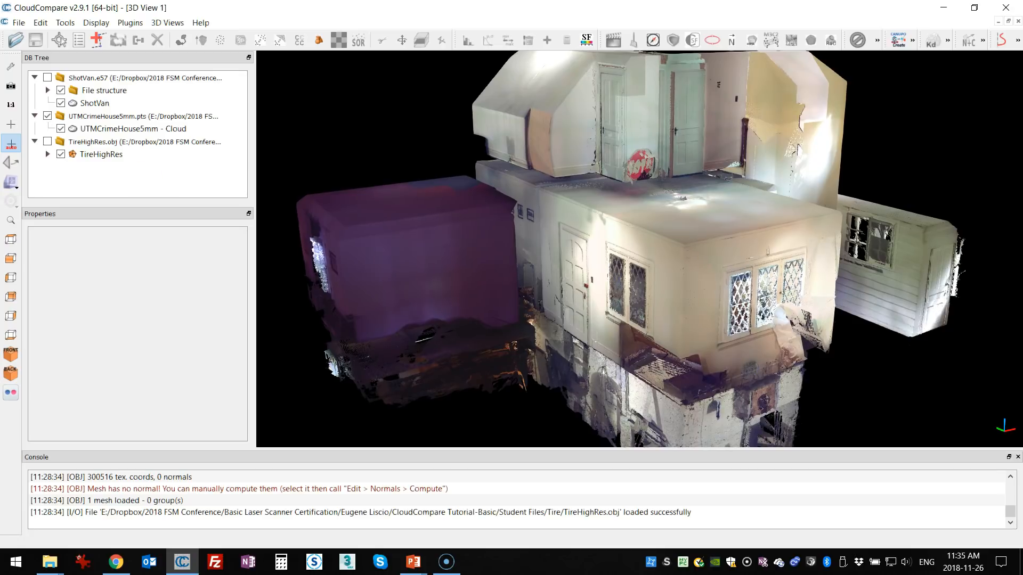
Return to object-centered perspective, fit the whole crime house in view, and orbit it to face the leaded windows
click(12, 182)
click(89, 197)
drag(805, 324, 756, 301)
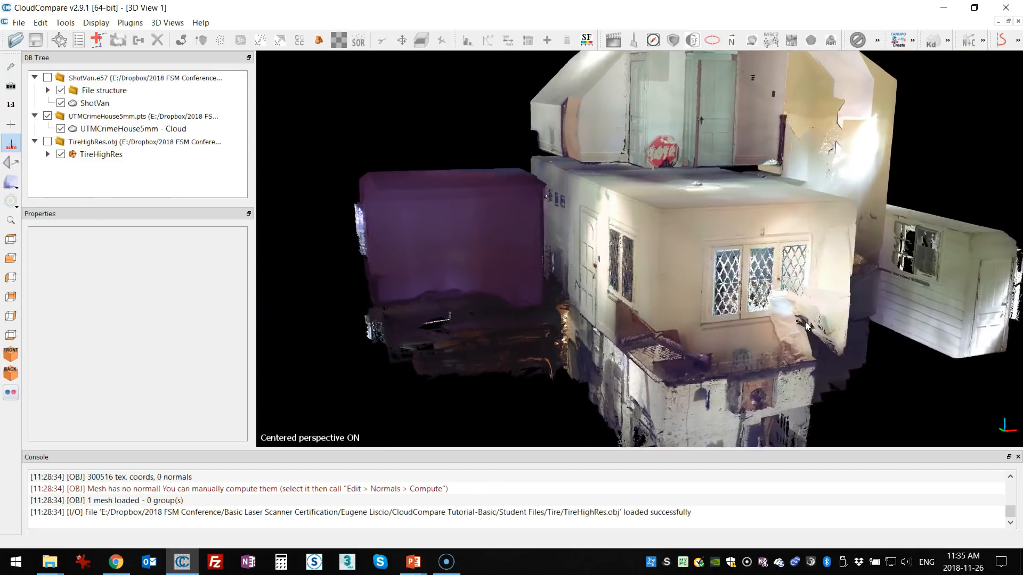
scroll(804, 322, down, 5)
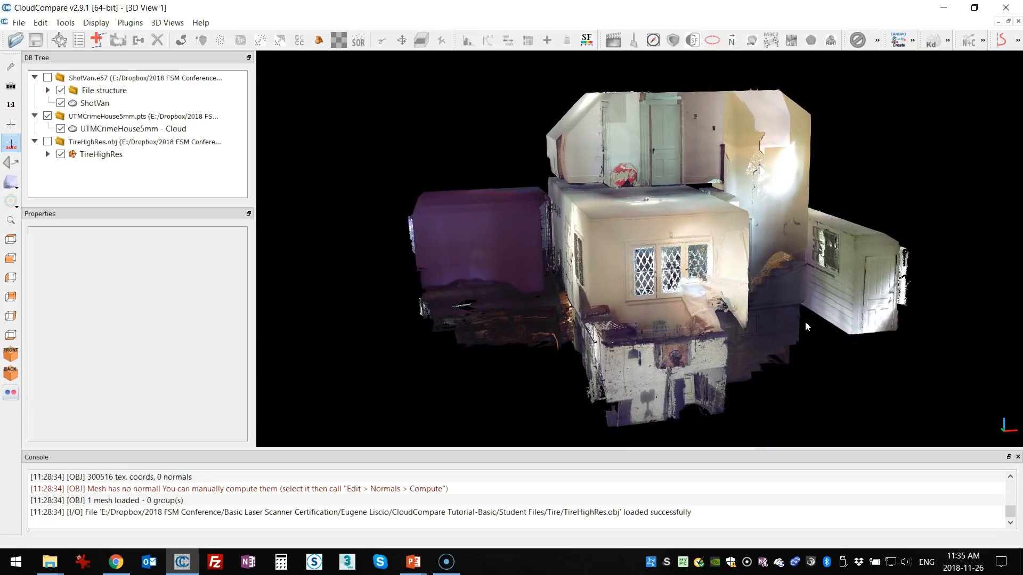
drag(695, 315, 671, 318)
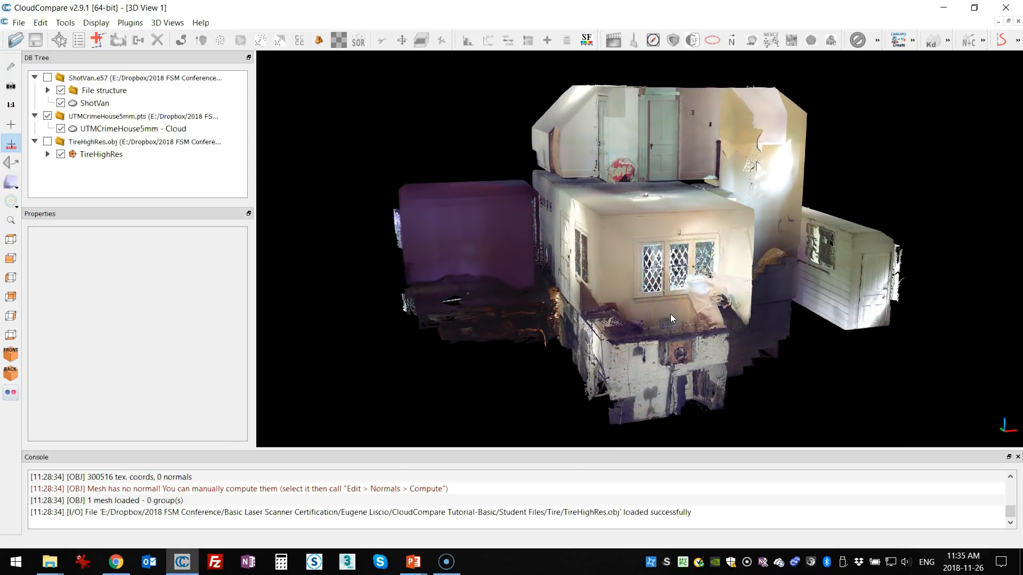
drag(983, 326, 781, 265)
Pick a point on the purple room's outer wall as rotation center and orbit the crime house
click(10, 137)
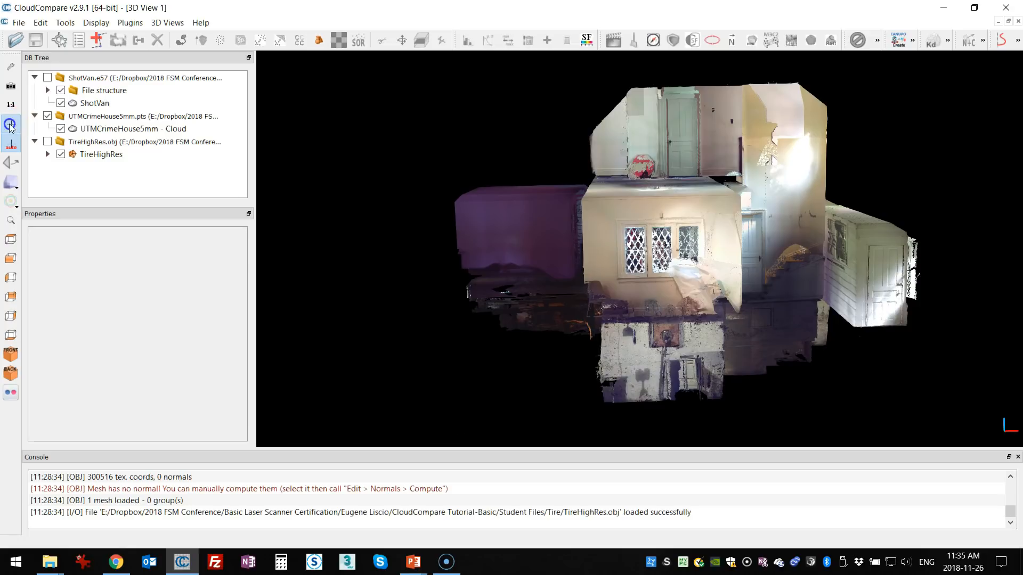
click(10, 125)
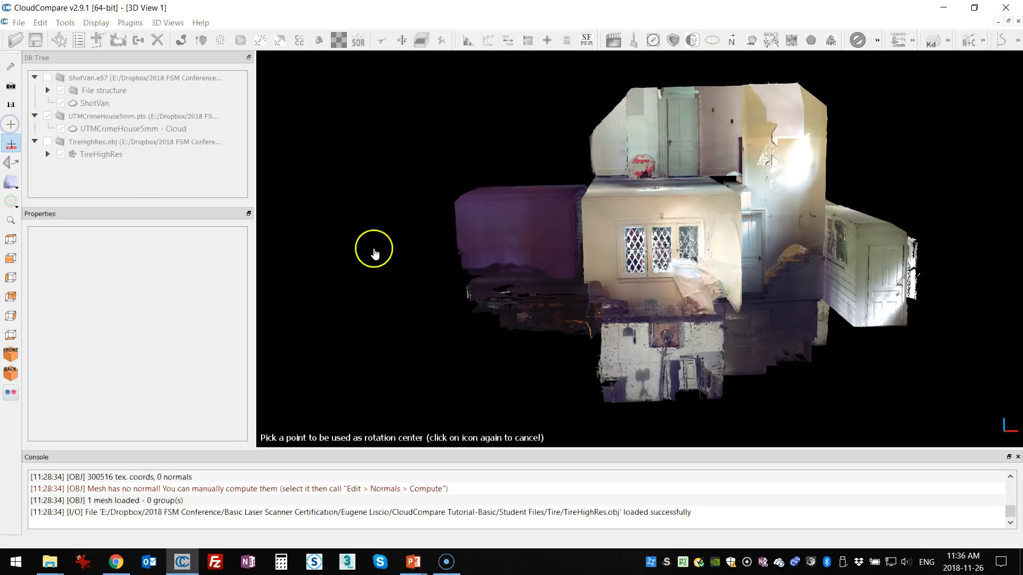
click(472, 220)
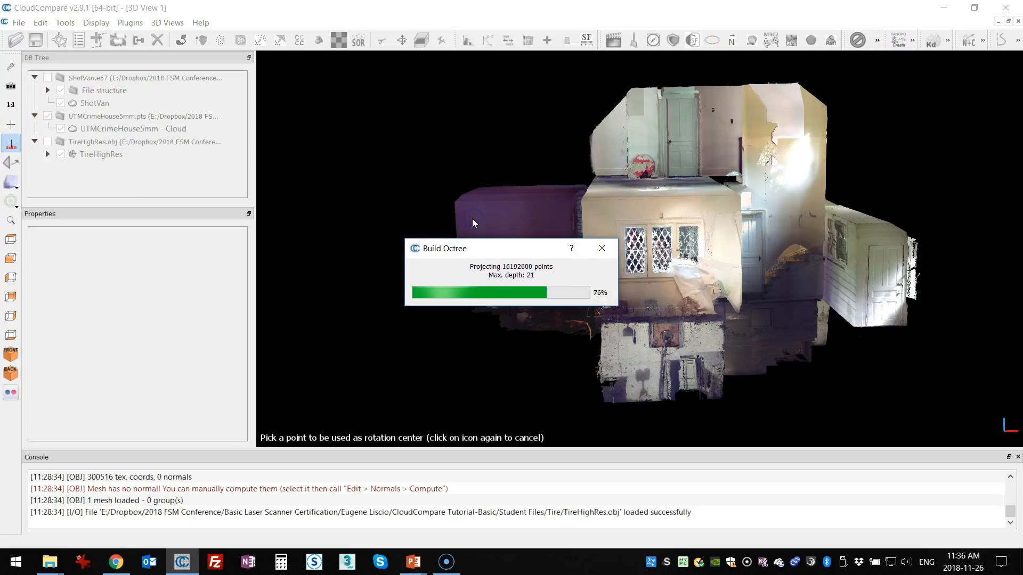
drag(472, 219, 468, 305)
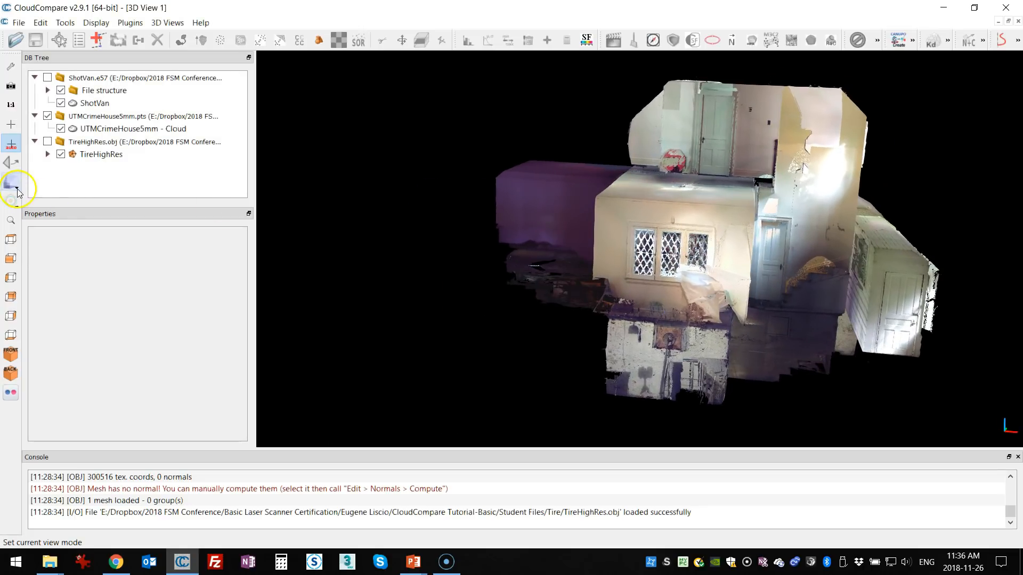
Set the pivot symbol to show during rotation only and orbit the crime house to check it
click(10, 201)
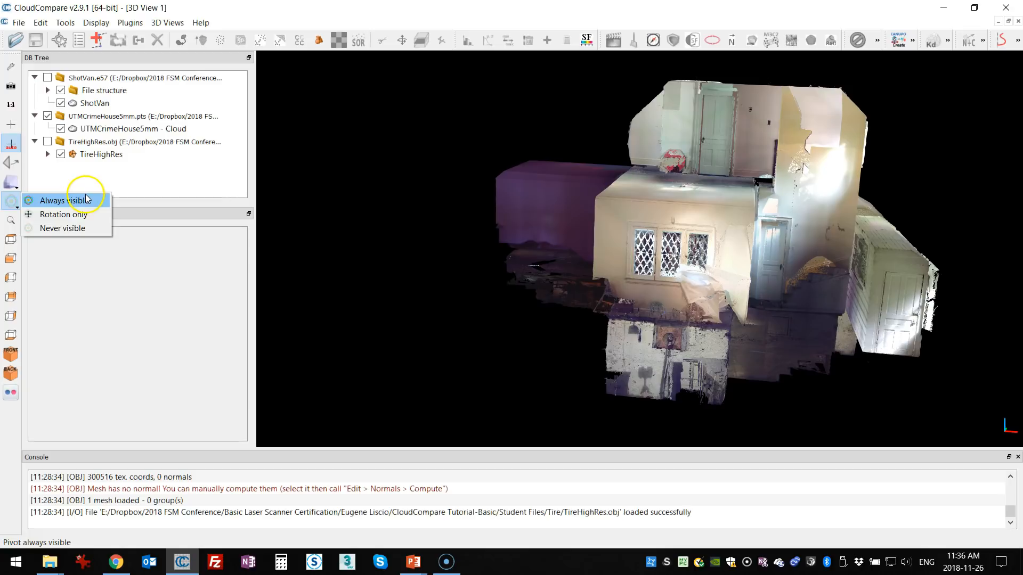
click(63, 214)
drag(730, 320, 479, 171)
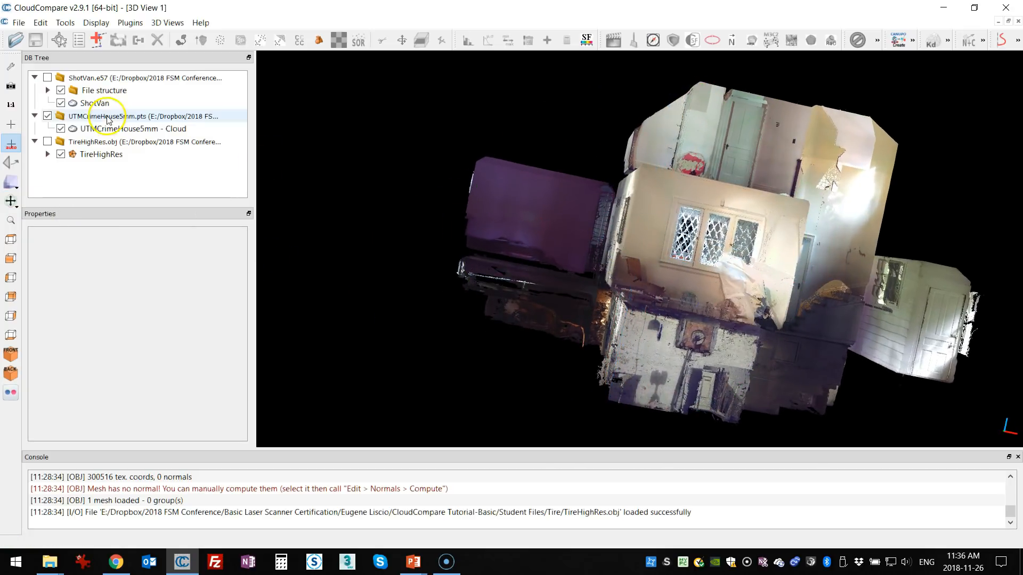
With automatic rotation-center picking turned off, set a point on the purple room as the center and orbit the house around it
click(11, 125)
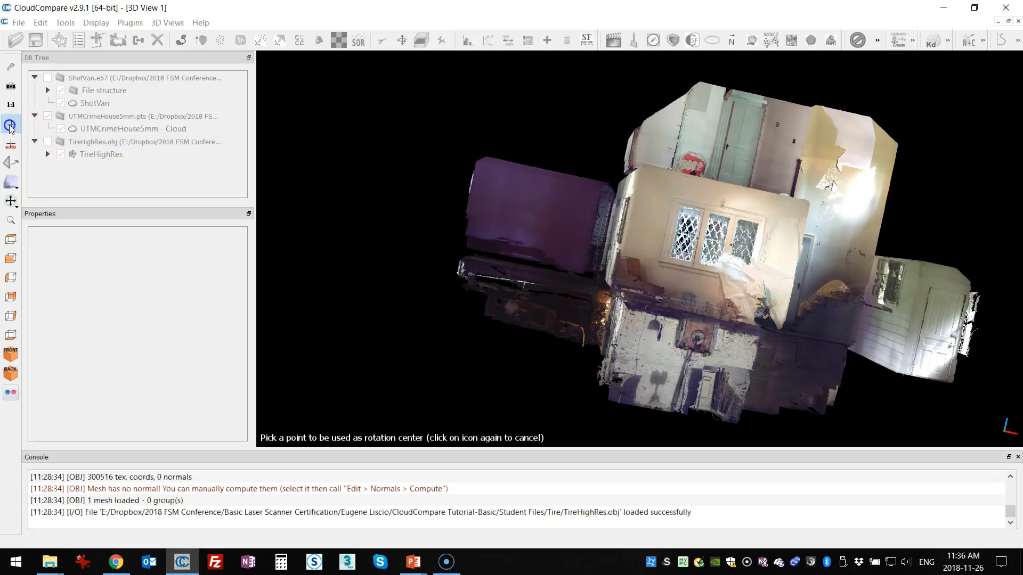
click(11, 126)
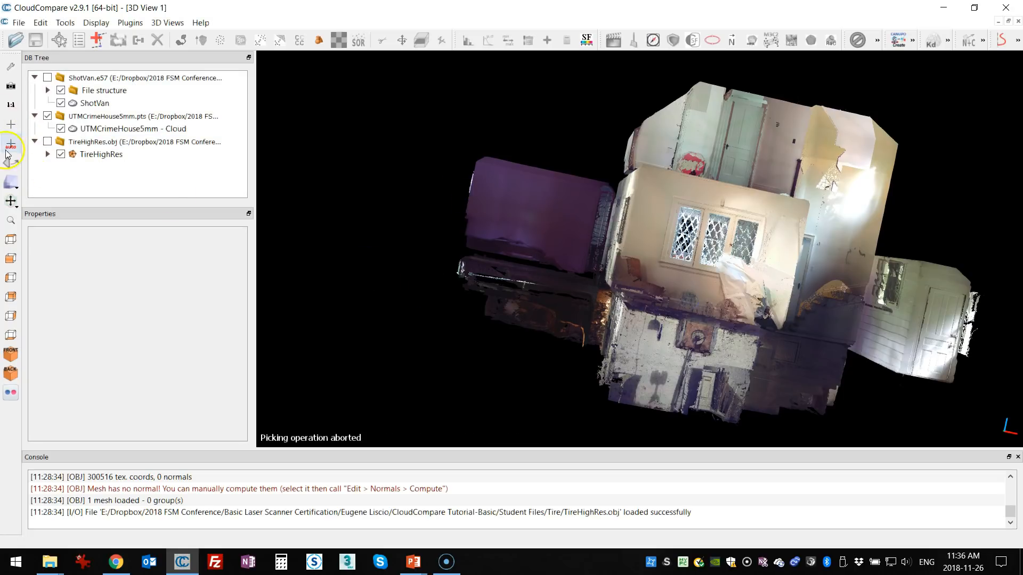
click(13, 125)
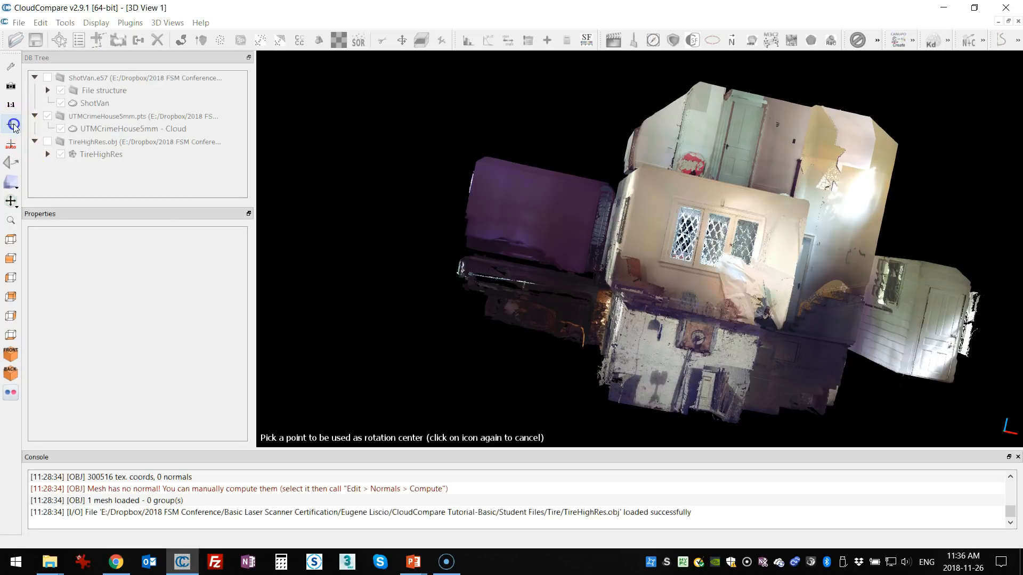
click(479, 205)
drag(472, 241, 689, 243)
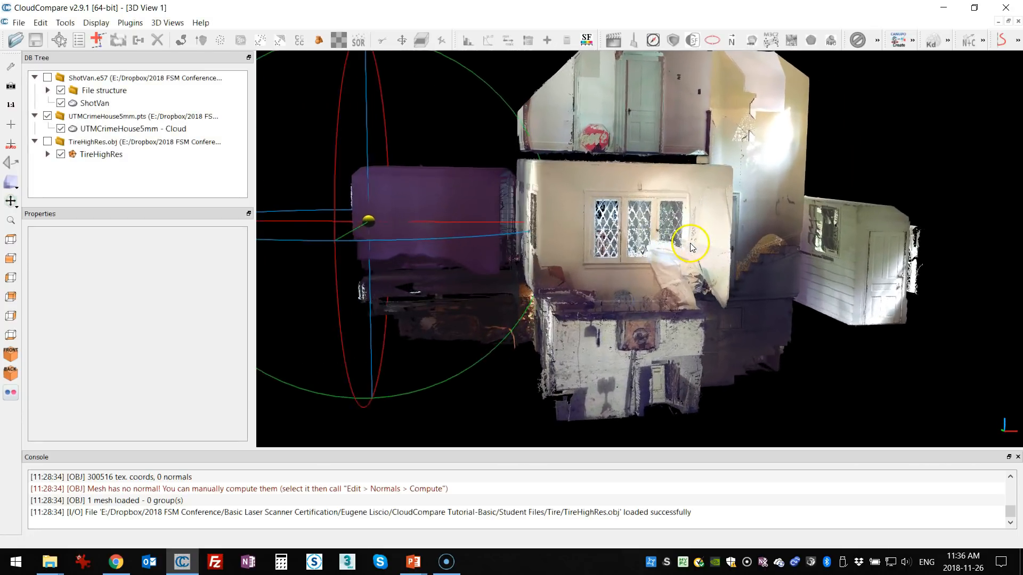
Pick a new rotation center on the white-sided room with the door and orbit the house about it
click(15, 126)
click(878, 249)
drag(863, 310, 900, 210)
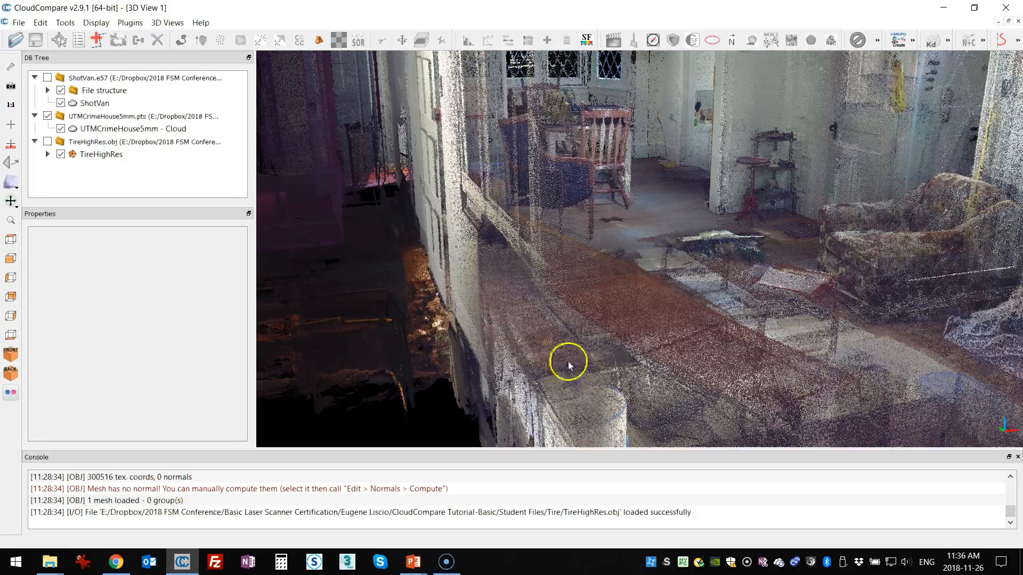
Increase the default point size to 4 to fill gaps in the crime house cloud
scroll(624, 257, down, 10)
scroll(647, 255, up, 2)
scroll(647, 255, up, 10)
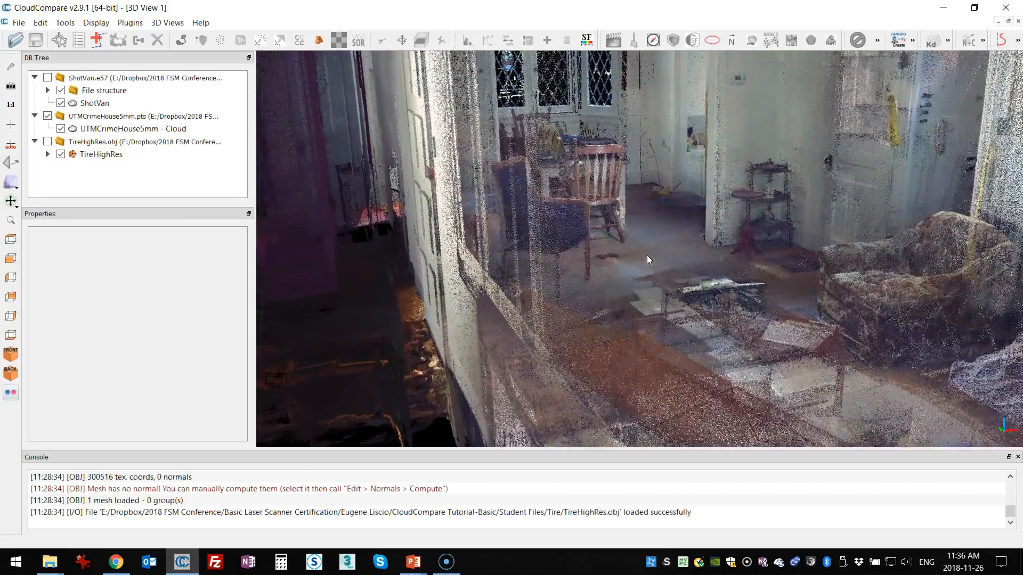
scroll(695, 254, down, 10)
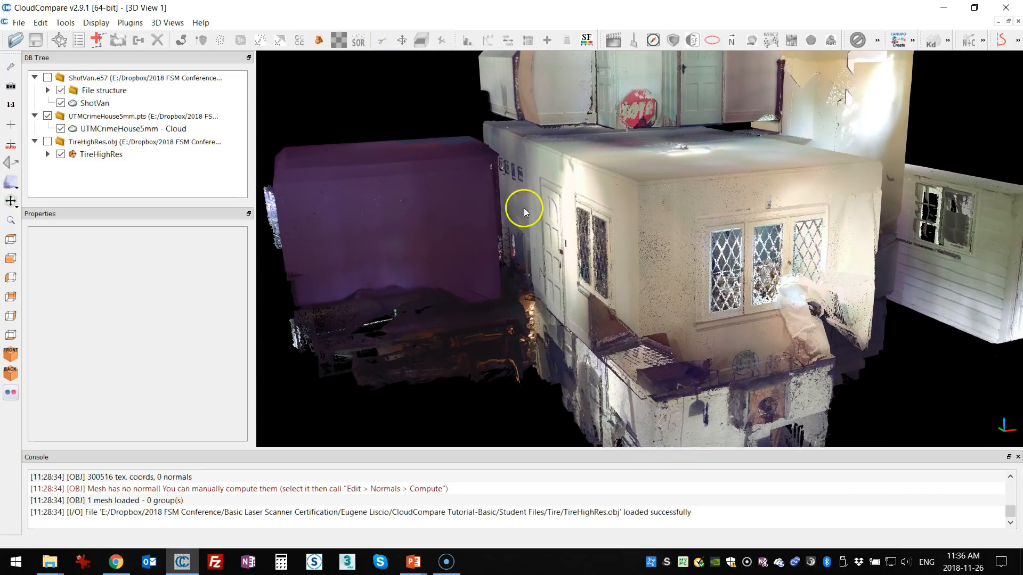
mouse_move(334, 66)
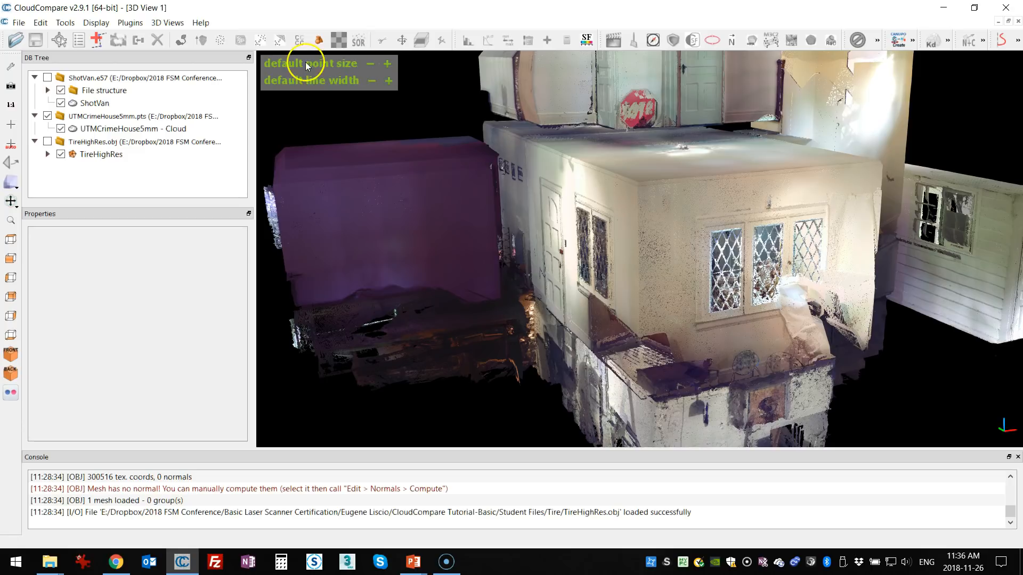
scroll(692, 278, up, 10)
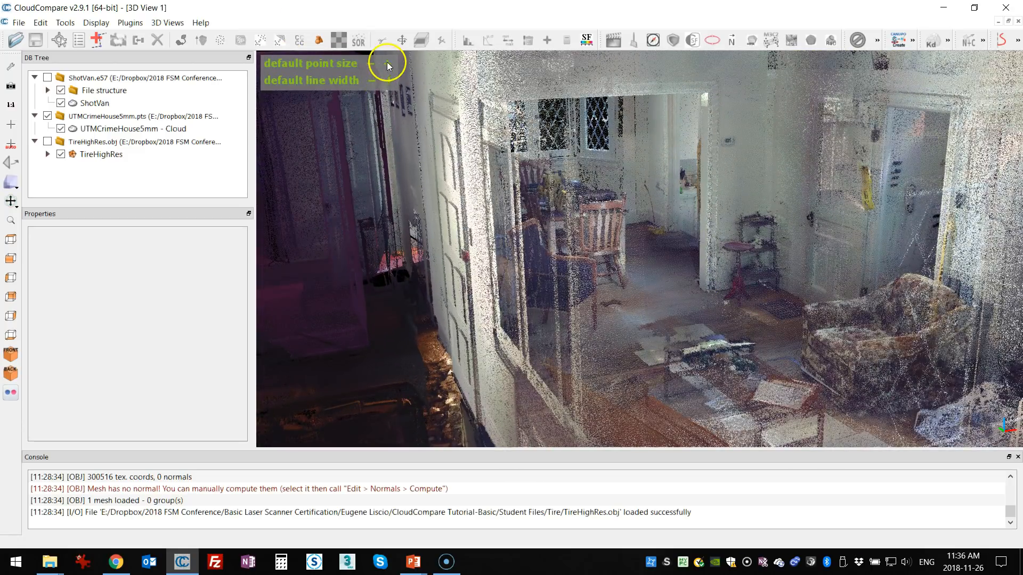
double_click(387, 65)
click(387, 65)
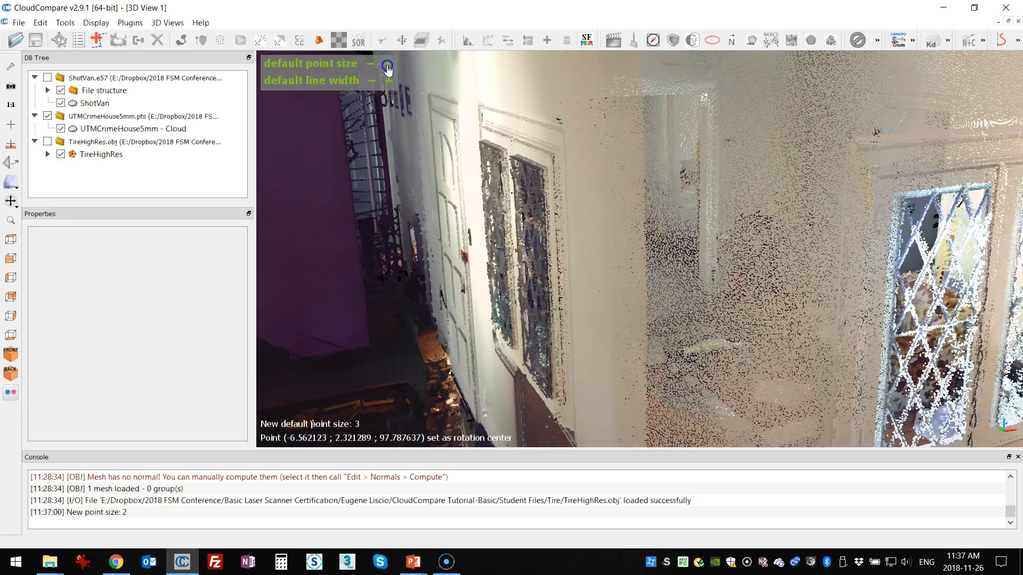
click(388, 66)
scroll(721, 282, down, 5)
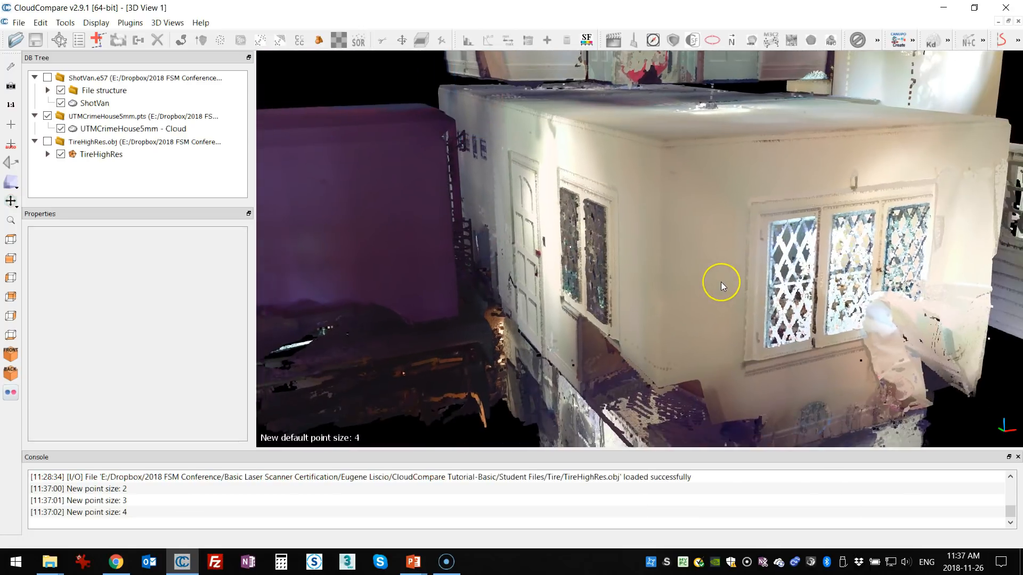
Examine the living room furniture and the window-side walls up close with the enlarged points
scroll(721, 283, up, 3)
scroll(721, 286, up, 2)
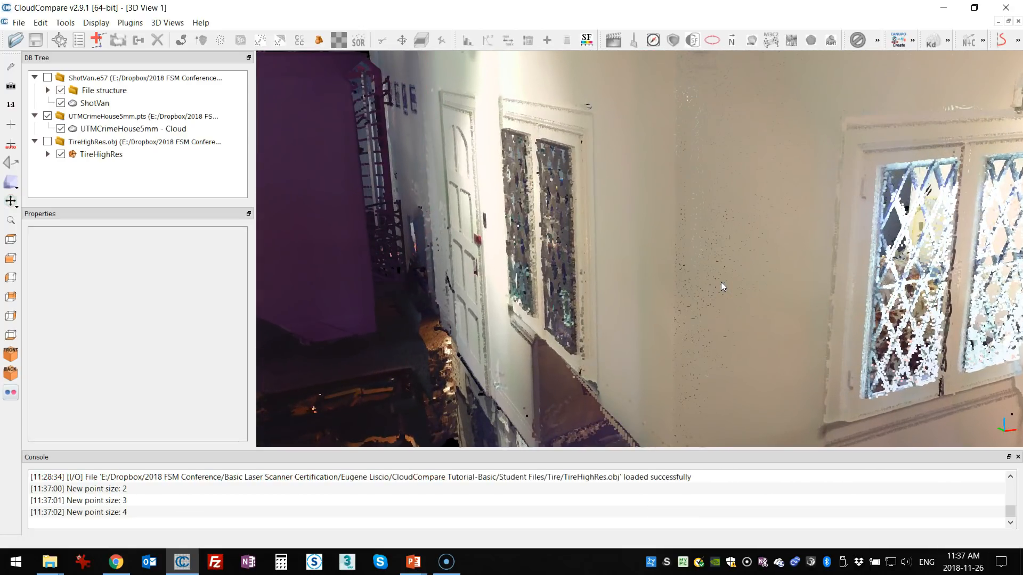
scroll(722, 286, up, 4)
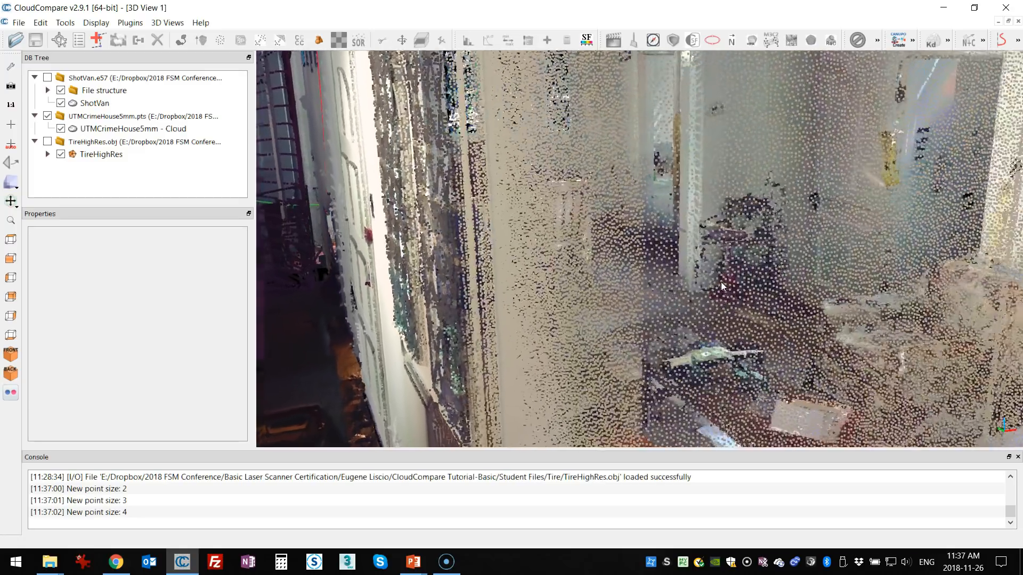
scroll(721, 283, up, 4)
drag(721, 282, 620, 285)
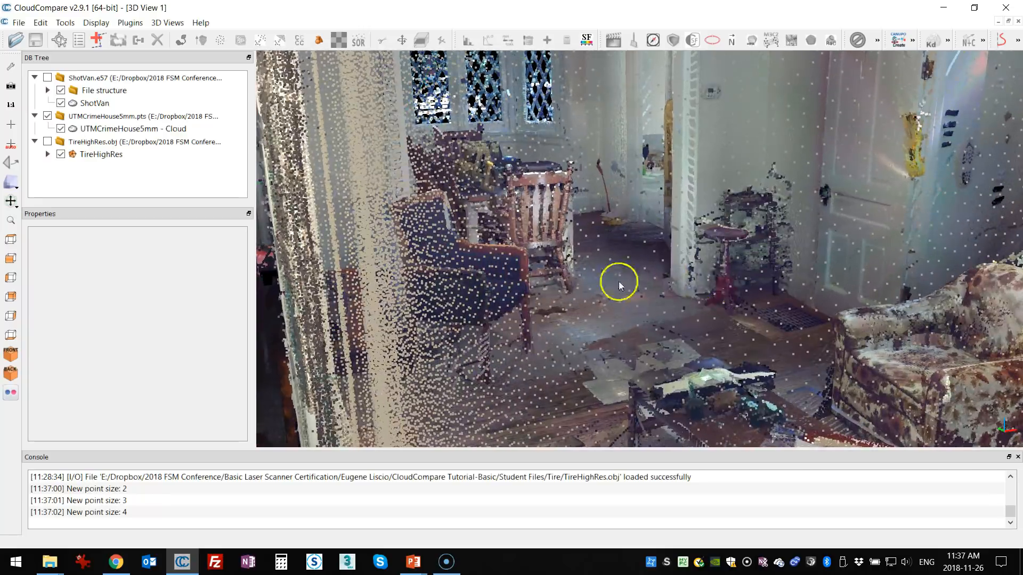
drag(695, 302, 760, 293)
scroll(758, 288, up, 5)
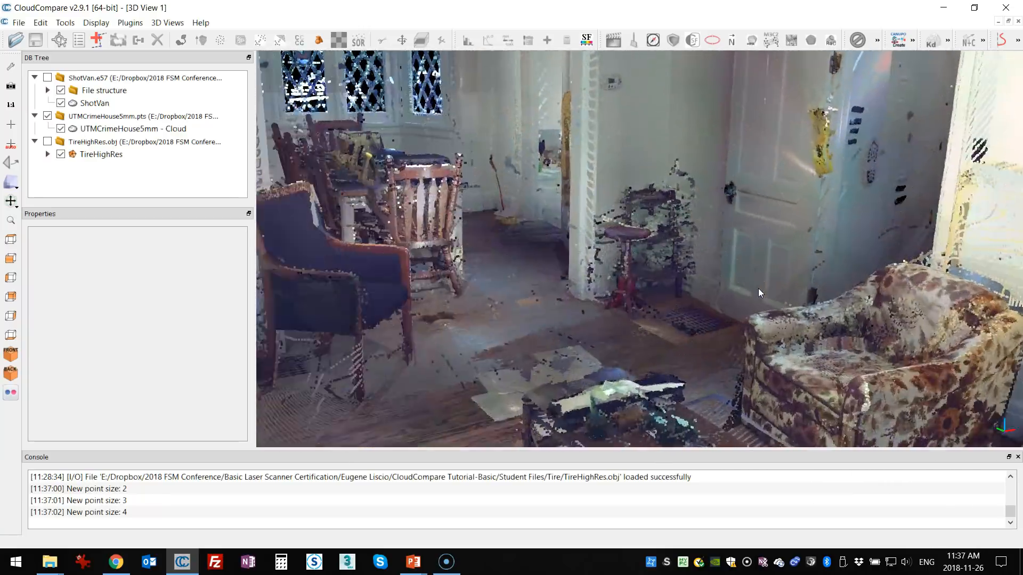
scroll(759, 288, up, 3)
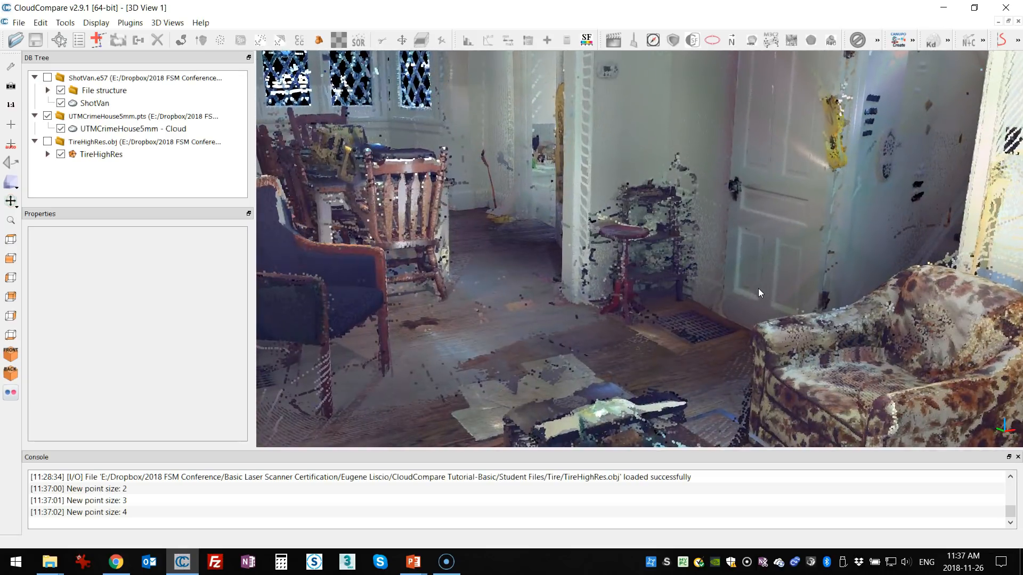
scroll(758, 289, up, 6)
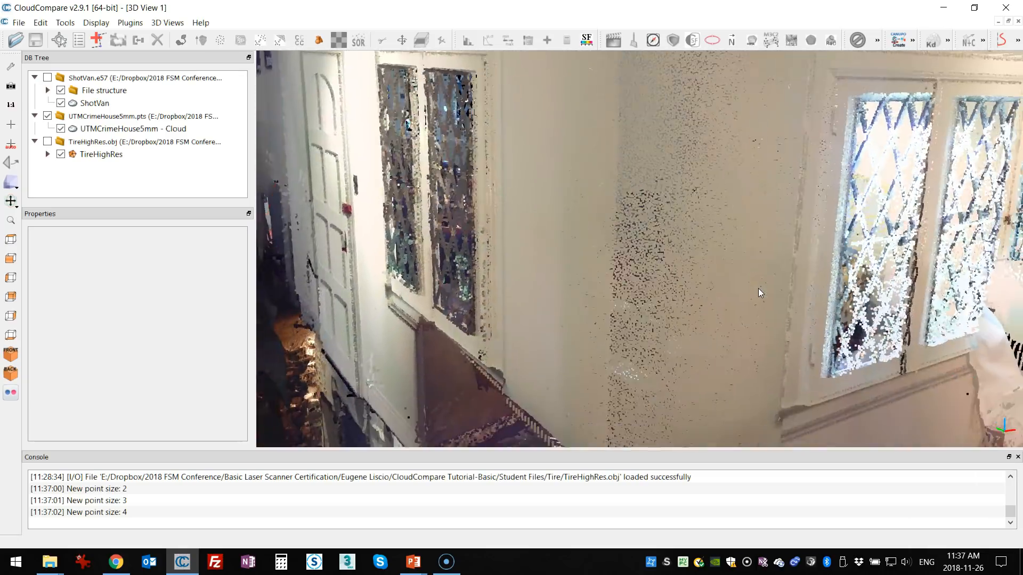
drag(759, 289, 633, 352)
right_drag(632, 351, 589, 408)
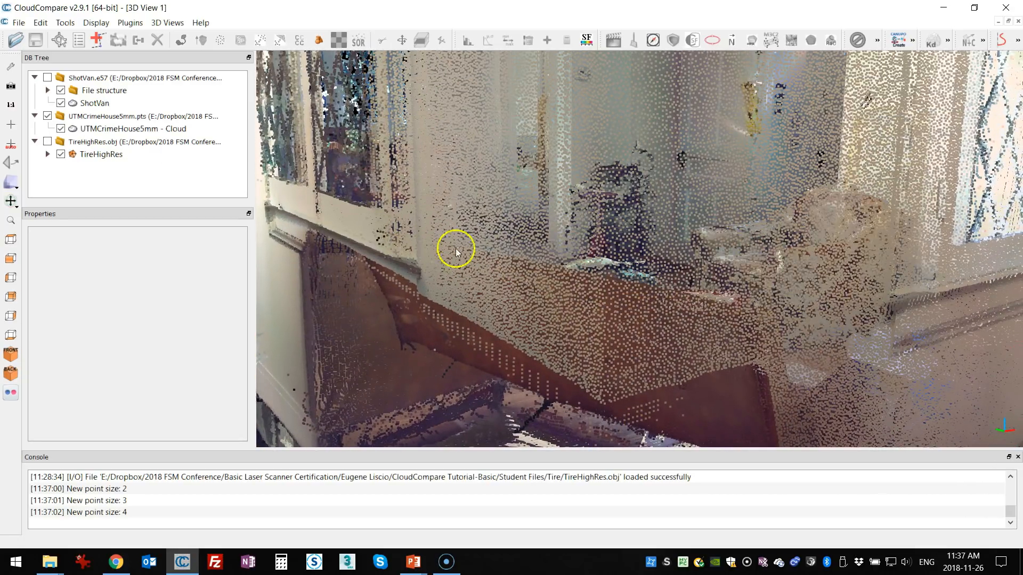
Move the near clipping plane farther from the camera to cut away the near wall, and accept the camera settings
click(11, 86)
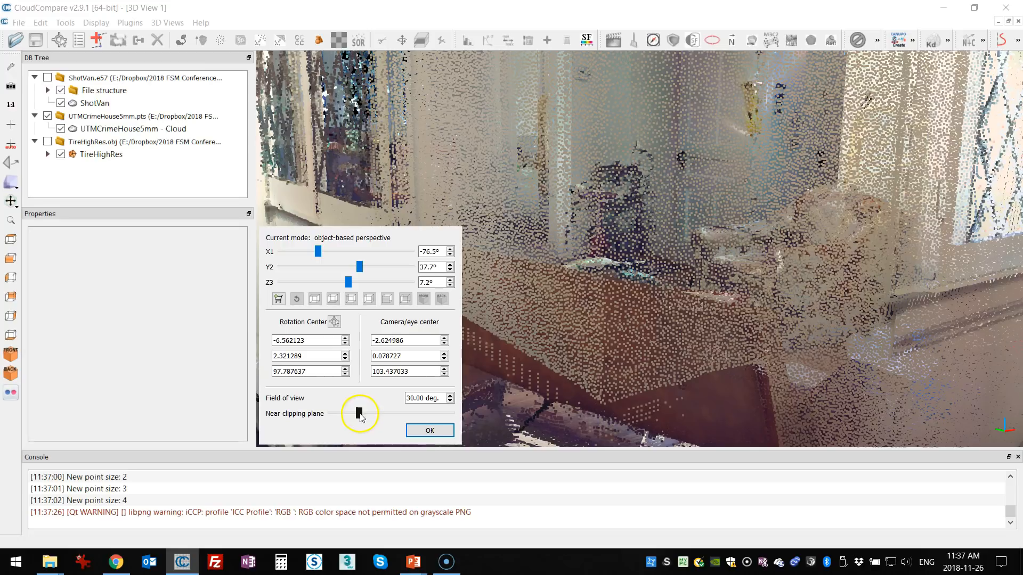
mouse_move(398, 412)
mouse_down()
mouse_move(413, 408)
mouse_move(405, 418)
mouse_up()
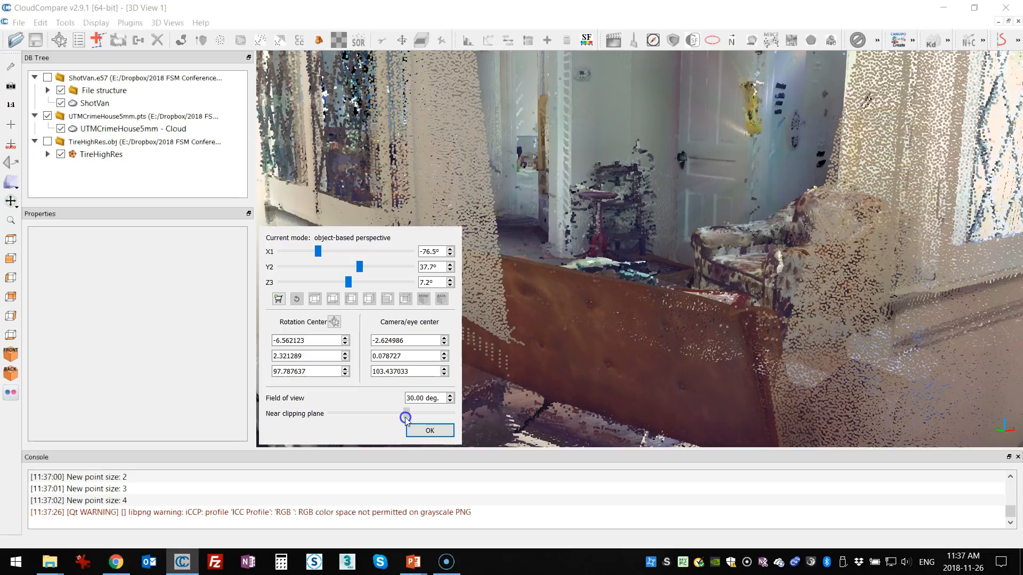
click(430, 431)
Inspect the living room interior through the clipped wall and return to an outside view of the house
drag(538, 413, 655, 376)
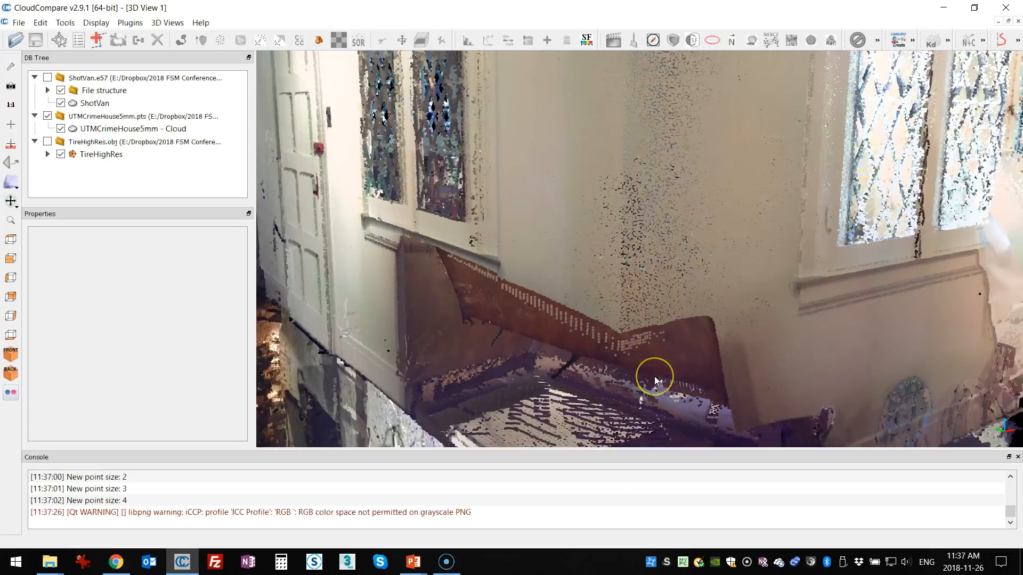
scroll(654, 376, up, 10)
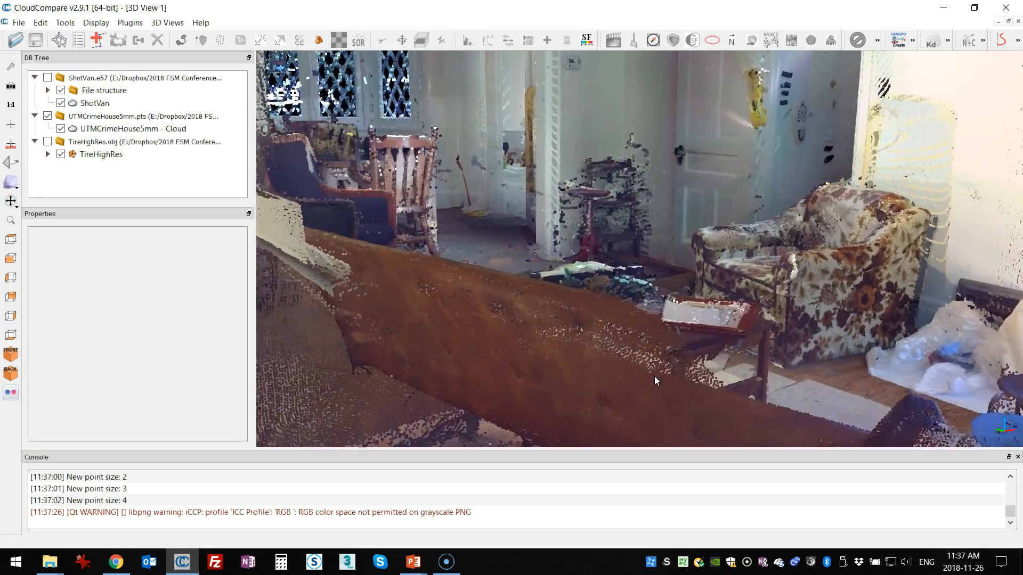
scroll(655, 376, down, 8)
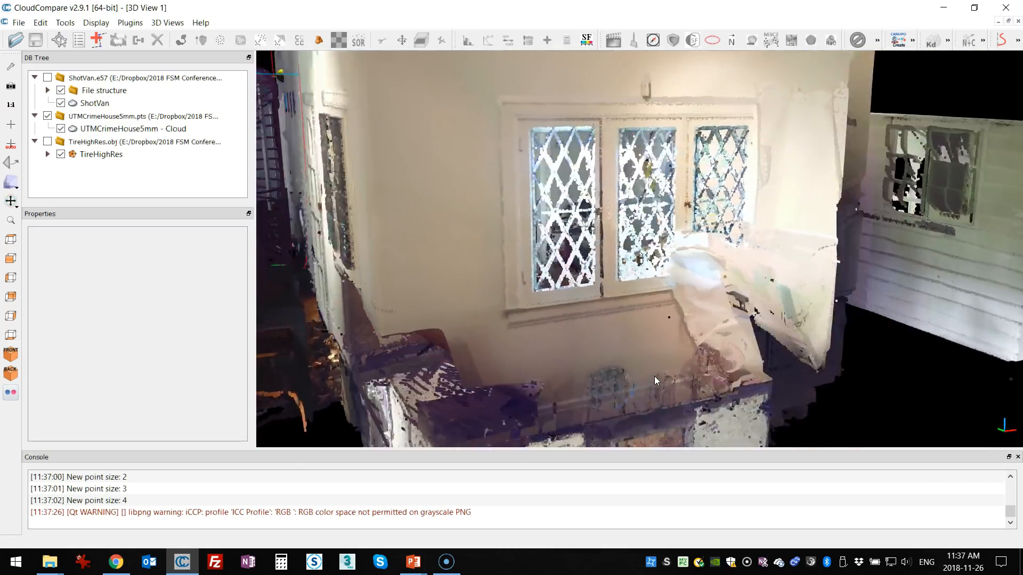
scroll(655, 381, up, 8)
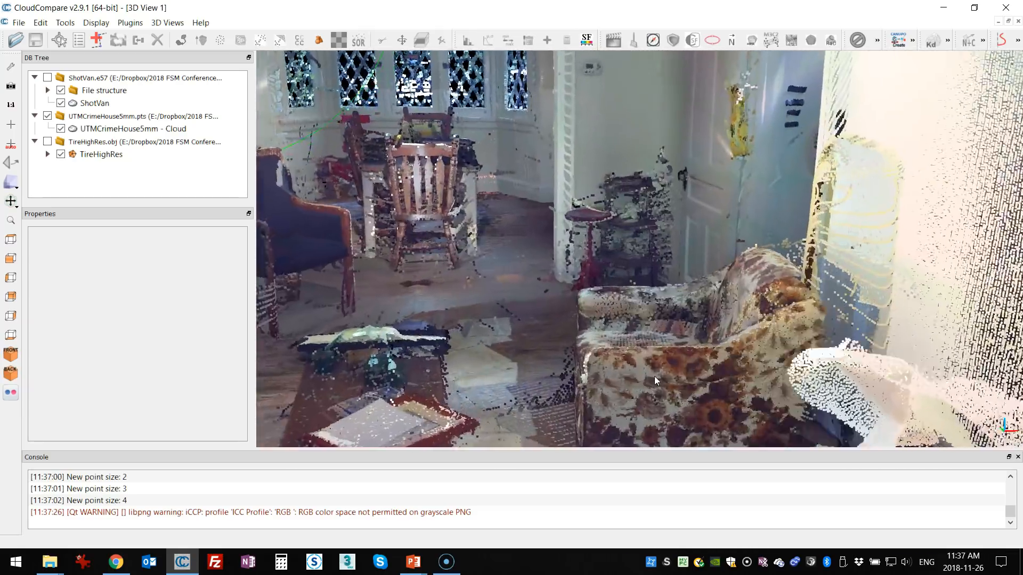
drag(654, 376, 654, 367)
scroll(654, 367, down, 8)
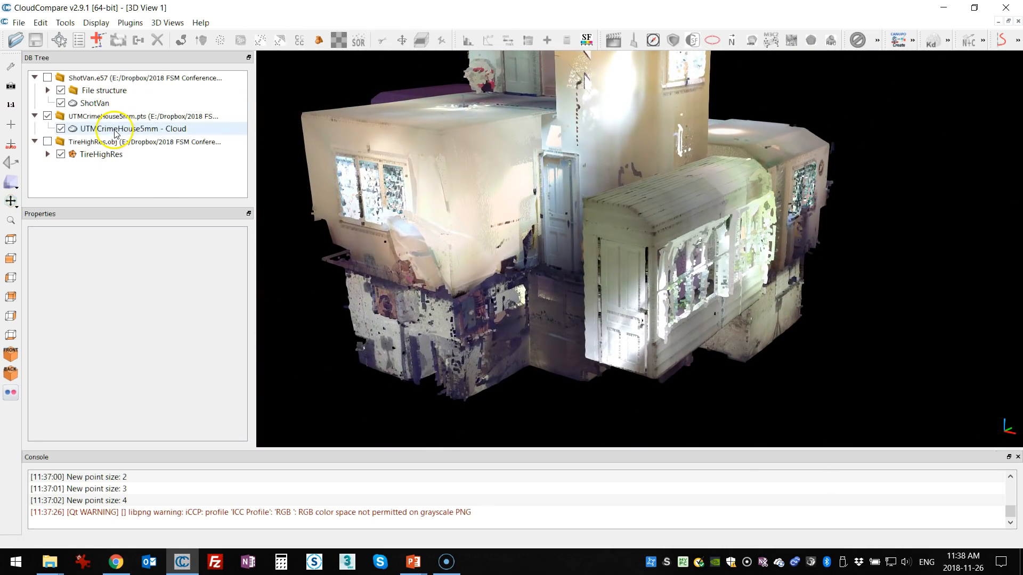
Bring the near clipping plane back toward the camera, accept the camera settings, and switch to the PowerPoint slide show
click(7, 87)
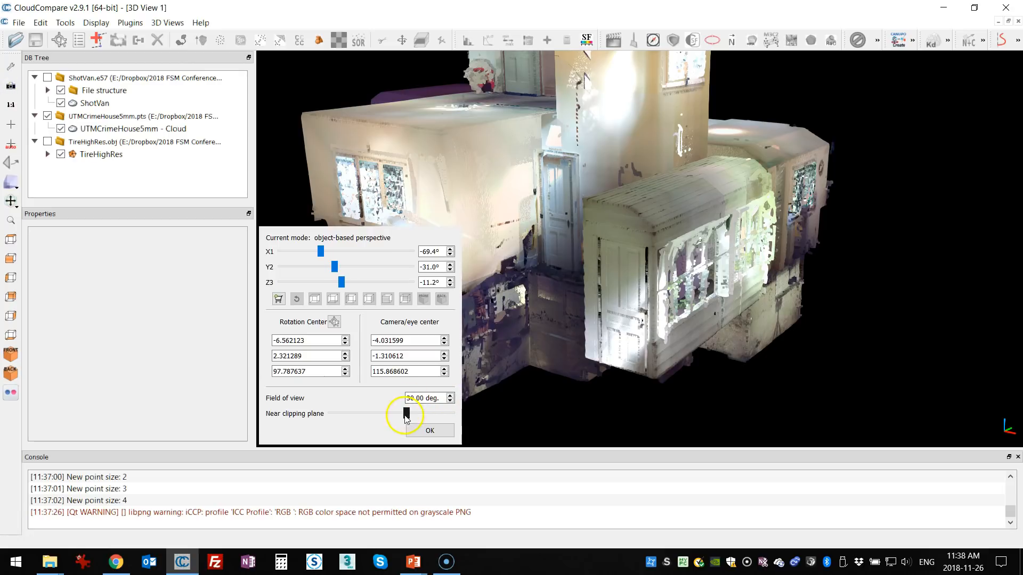
drag(406, 414, 365, 413)
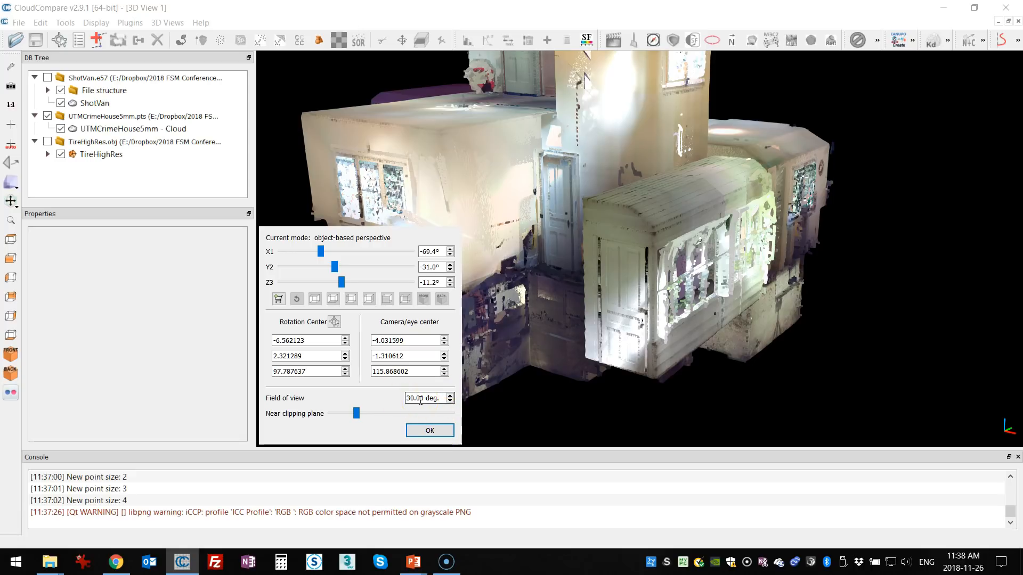
click(430, 431)
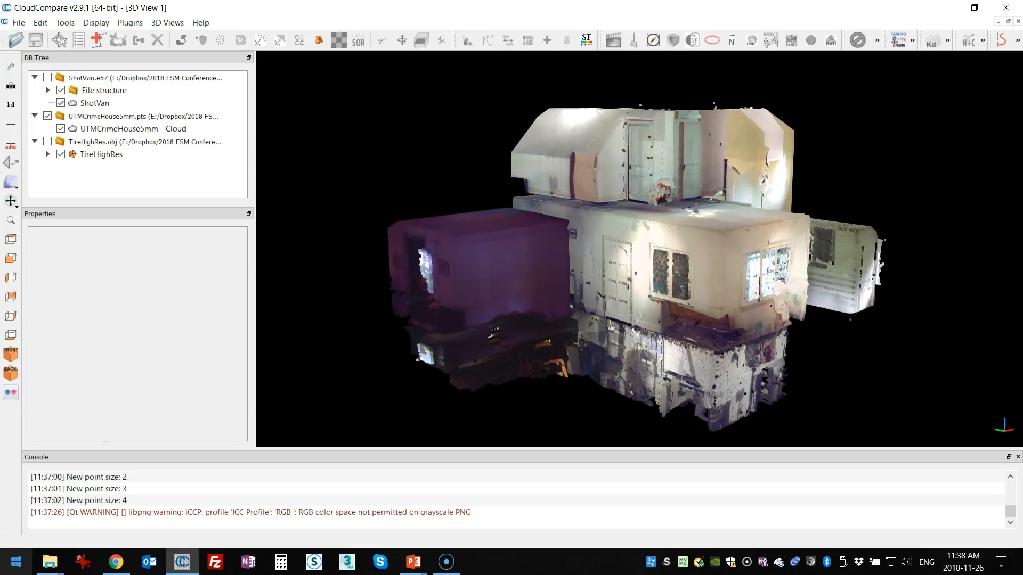
key(alt+Tab)
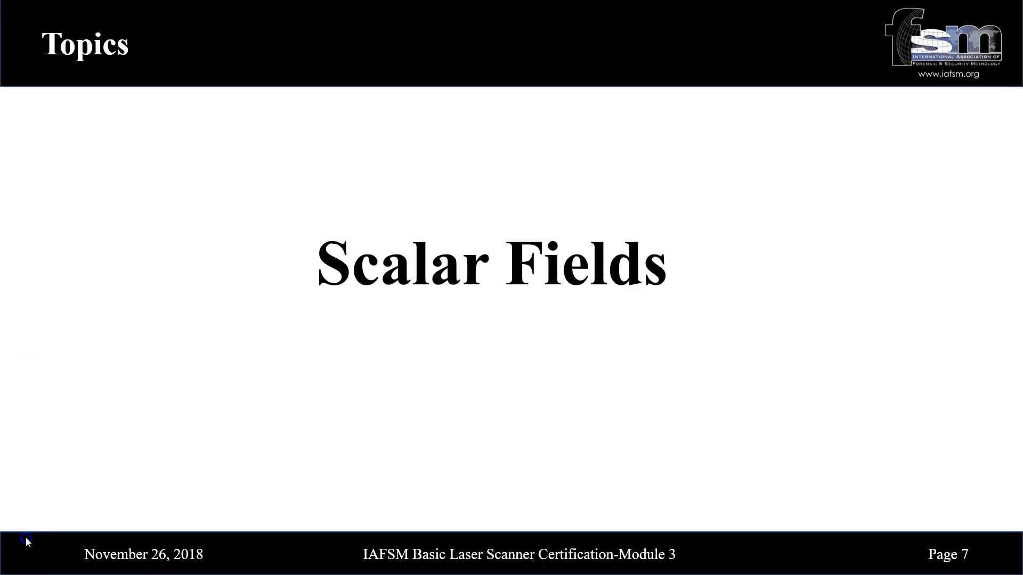
Switch to CloudCompare and color the UTMCrimeHouse5mm cloud by RGB
key(alt+Tab)
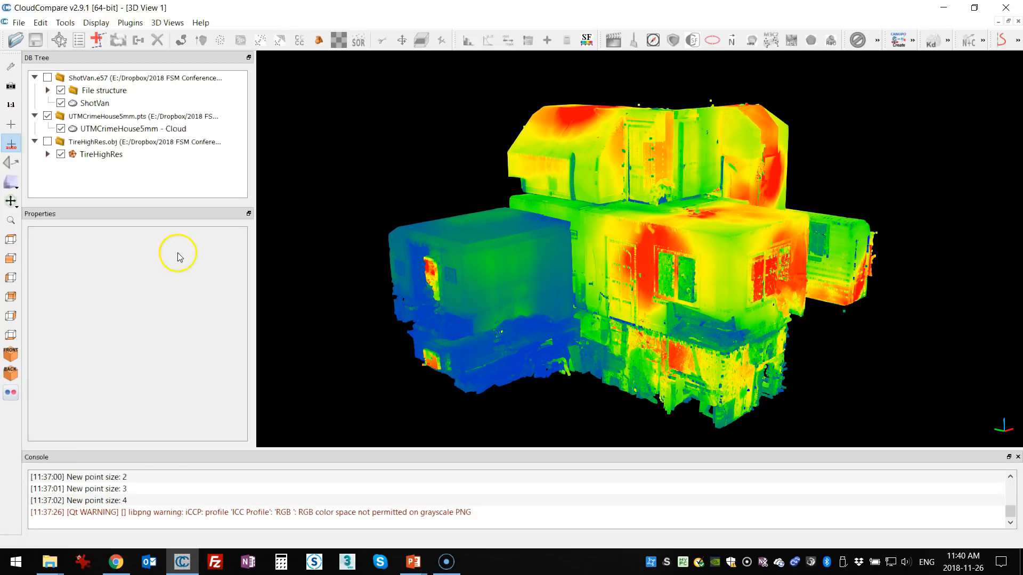
click(135, 129)
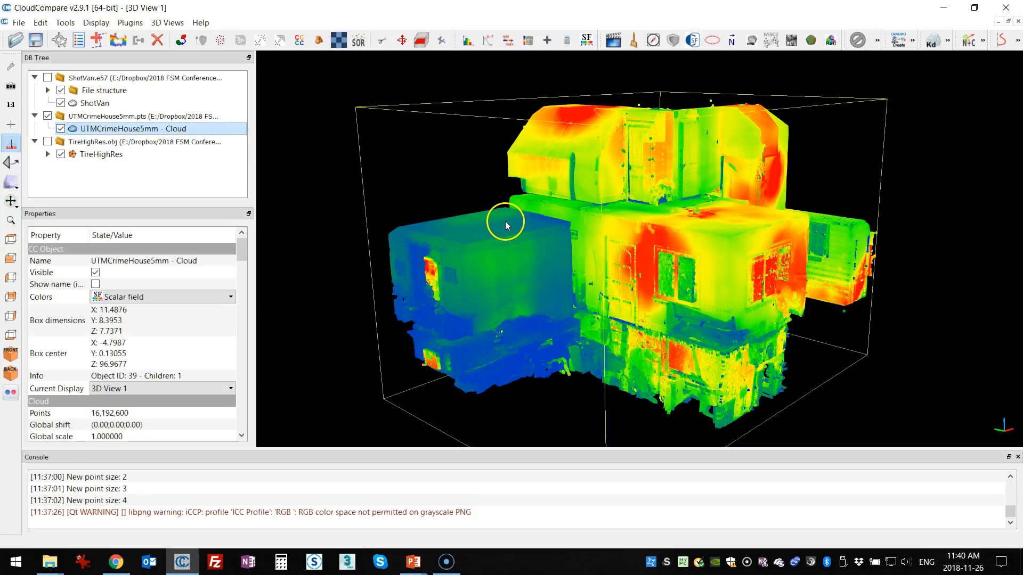
mouse_move(631, 275)
mouse_down()
mouse_move(591, 276)
mouse_move(654, 281)
mouse_move(751, 263)
mouse_move(557, 229)
mouse_move(590, 239)
mouse_move(591, 250)
mouse_up()
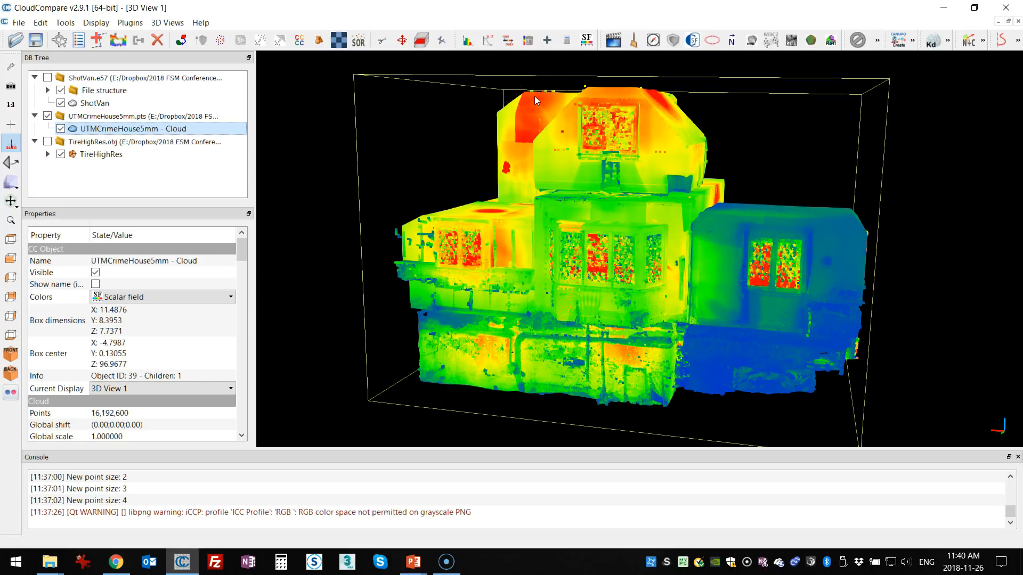
click(137, 297)
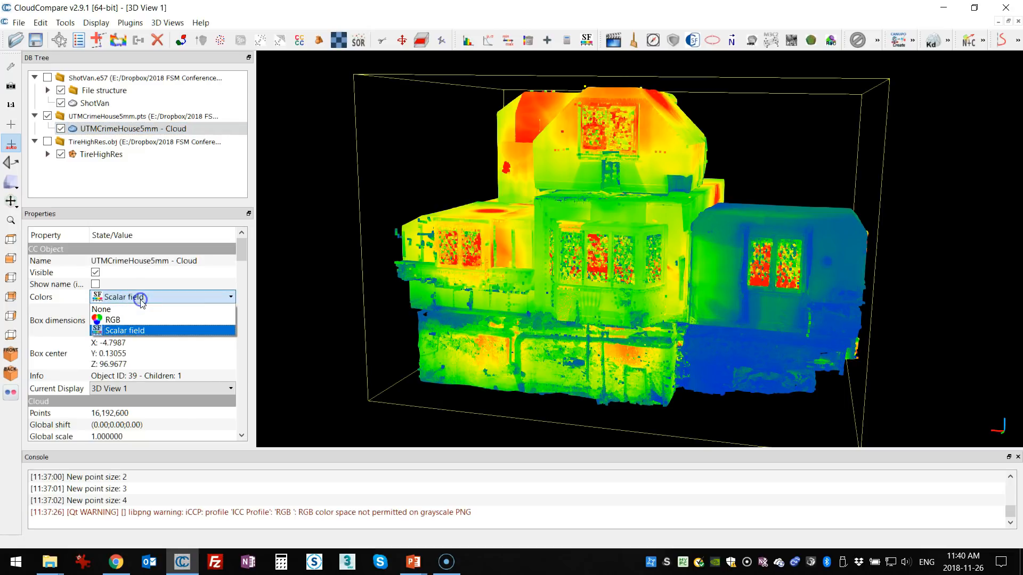
click(137, 320)
drag(803, 263, 613, 213)
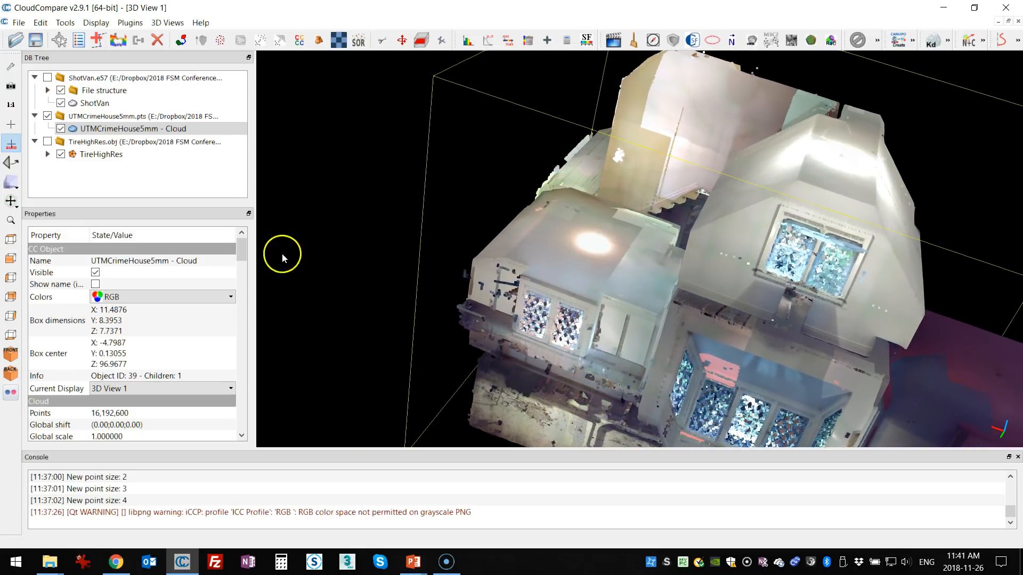
Color the house cloud by its scalar field, view the house, and restore the RGB coloring
click(159, 297)
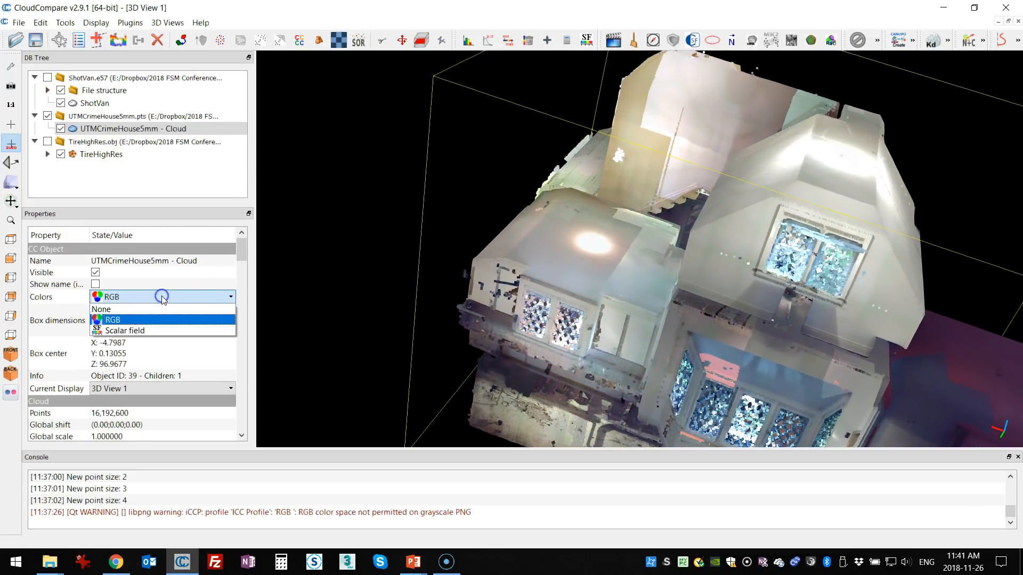
click(133, 331)
drag(554, 298, 629, 254)
click(138, 297)
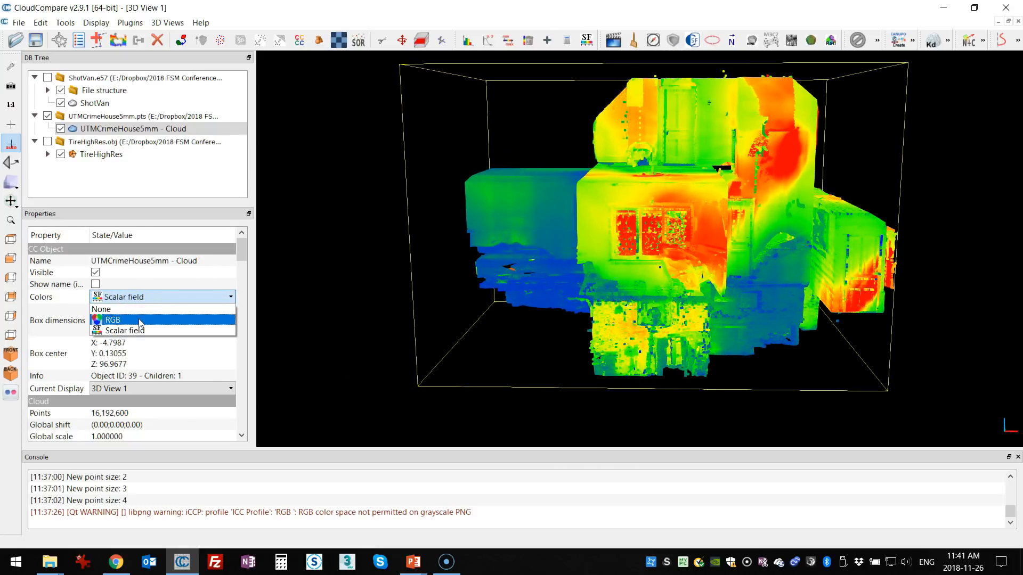
click(139, 322)
click(117, 321)
drag(857, 321, 663, 282)
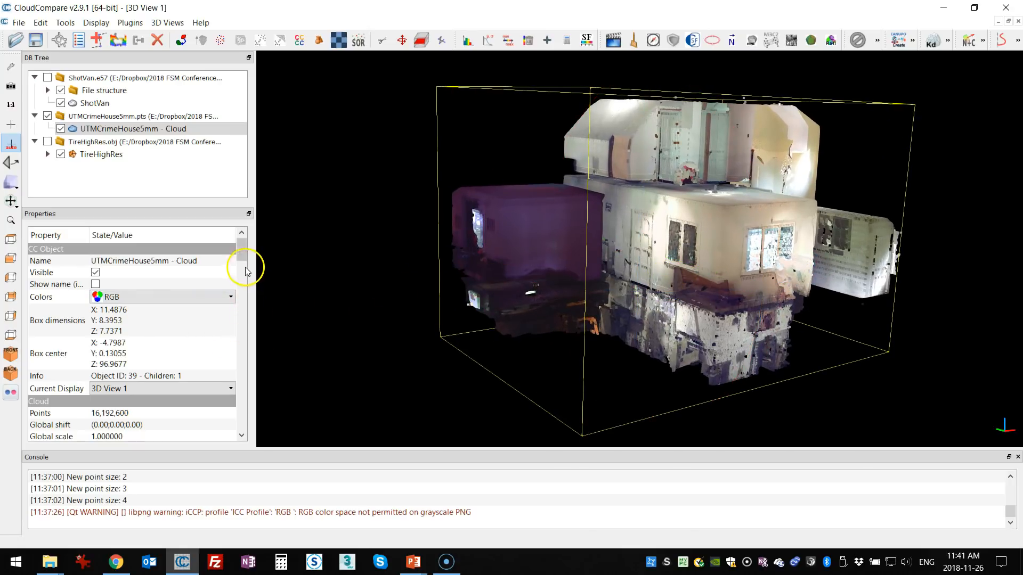
Show the house cloud's name label in the 3D view, and hide it again
drag(234, 250, 244, 231)
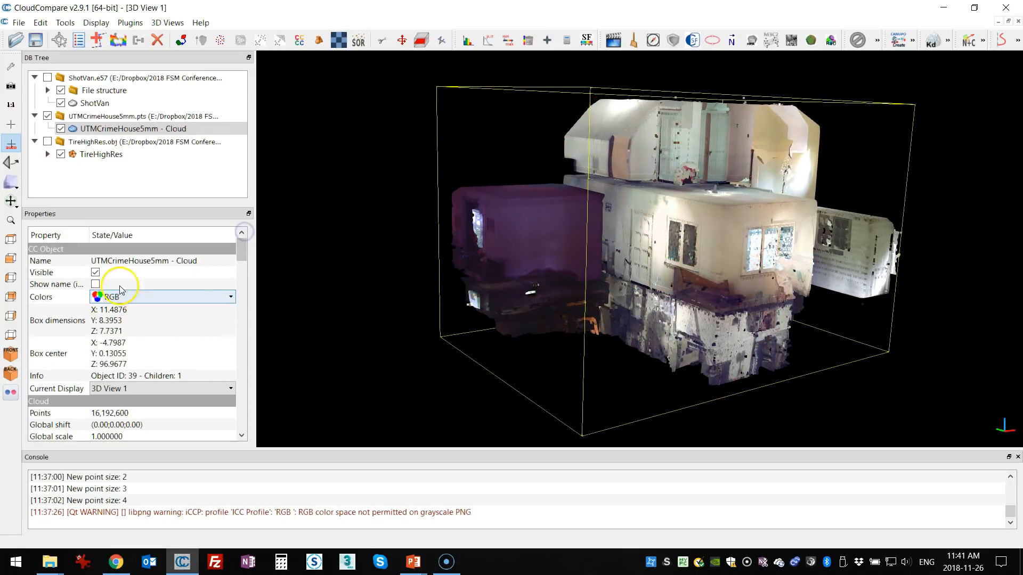
click(96, 283)
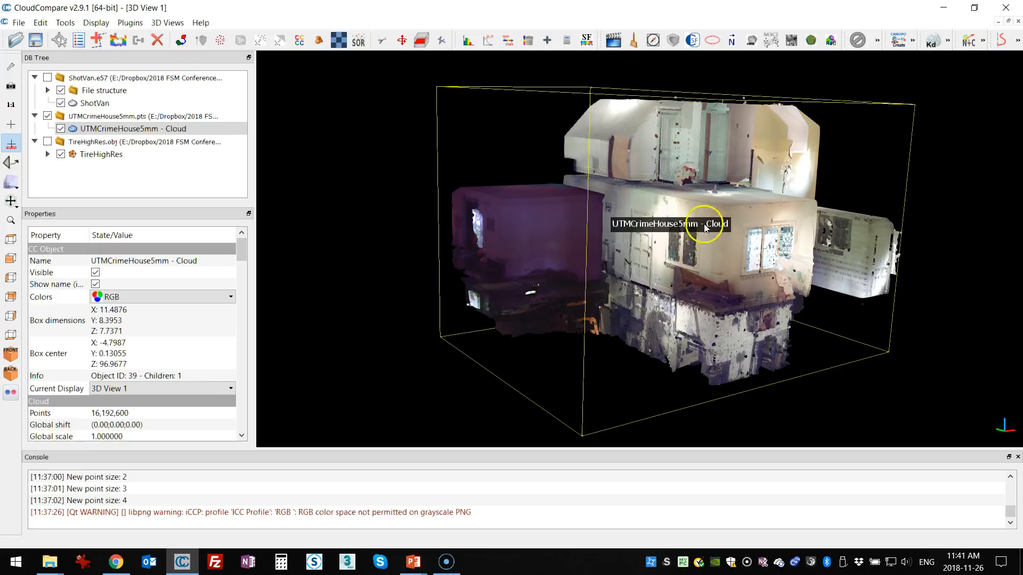
click(96, 284)
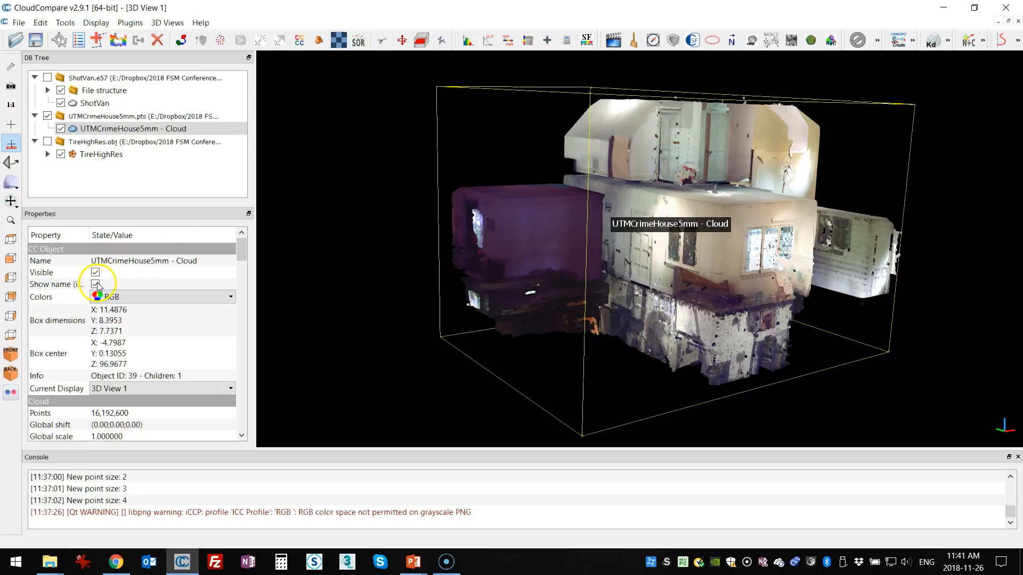
Set the house cloud's point size to 6, and reduce it to 1
drag(242, 251, 241, 314)
click(153, 311)
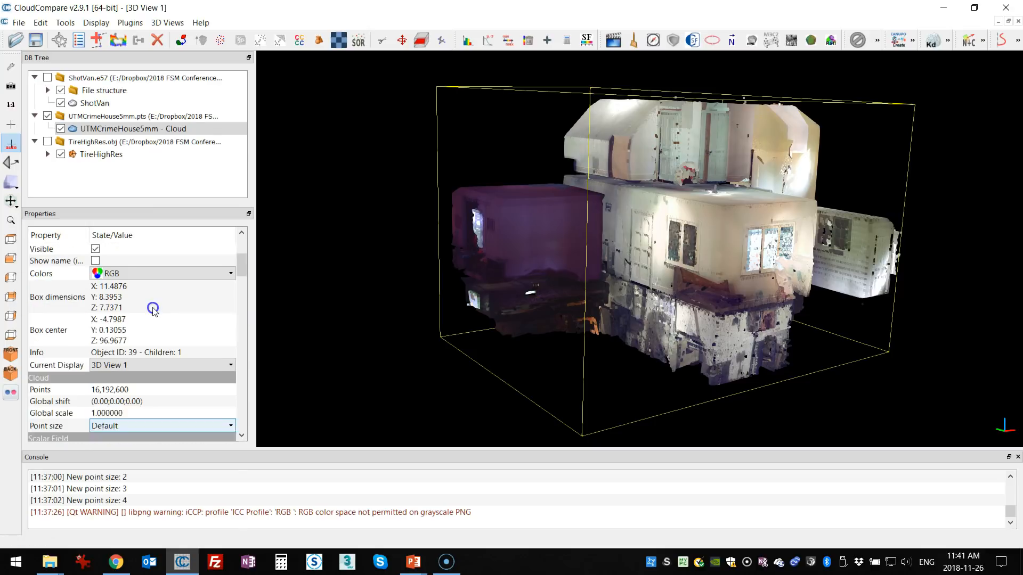
click(104, 497)
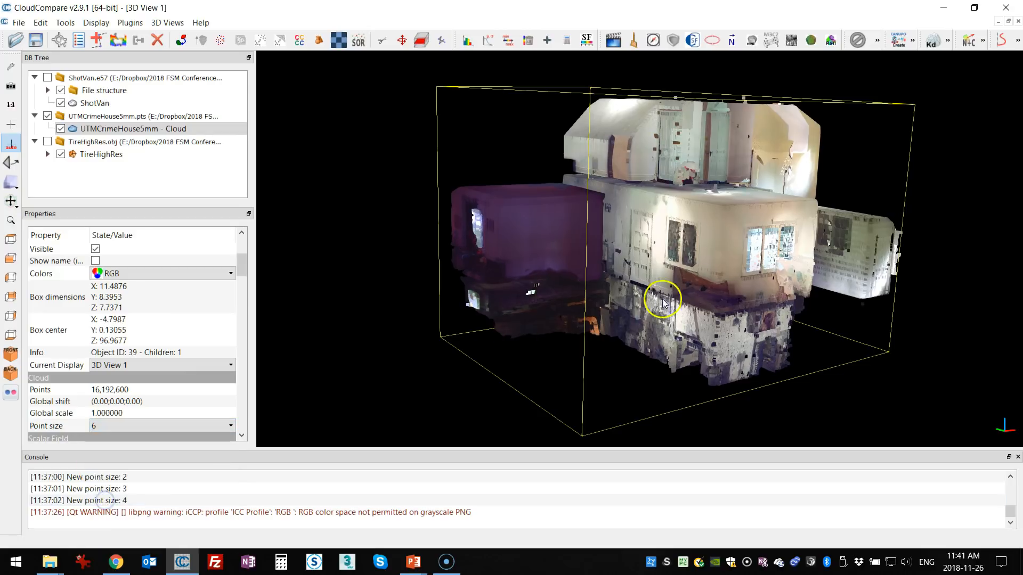
click(123, 425)
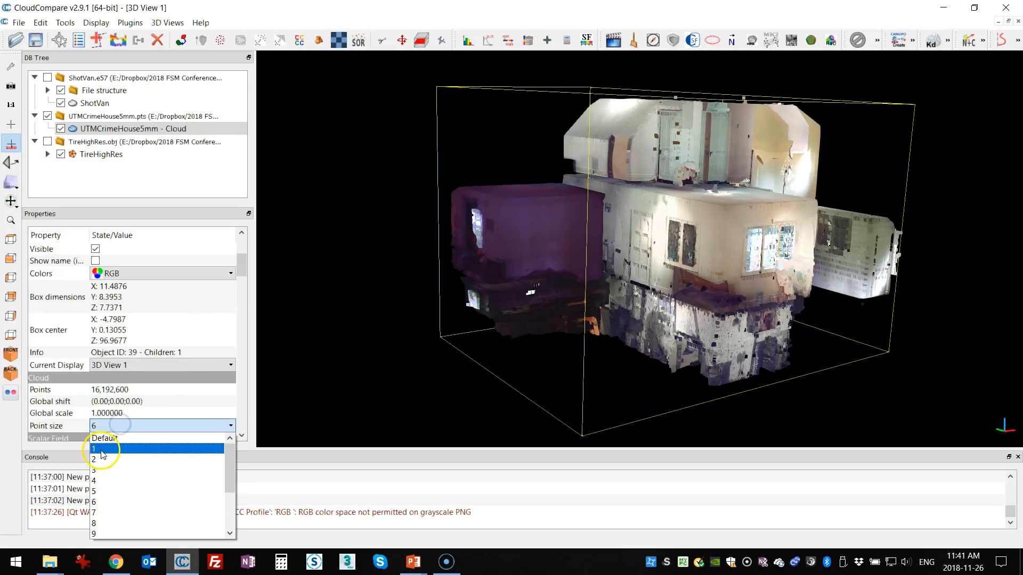
click(118, 447)
mouse_move(397, 72)
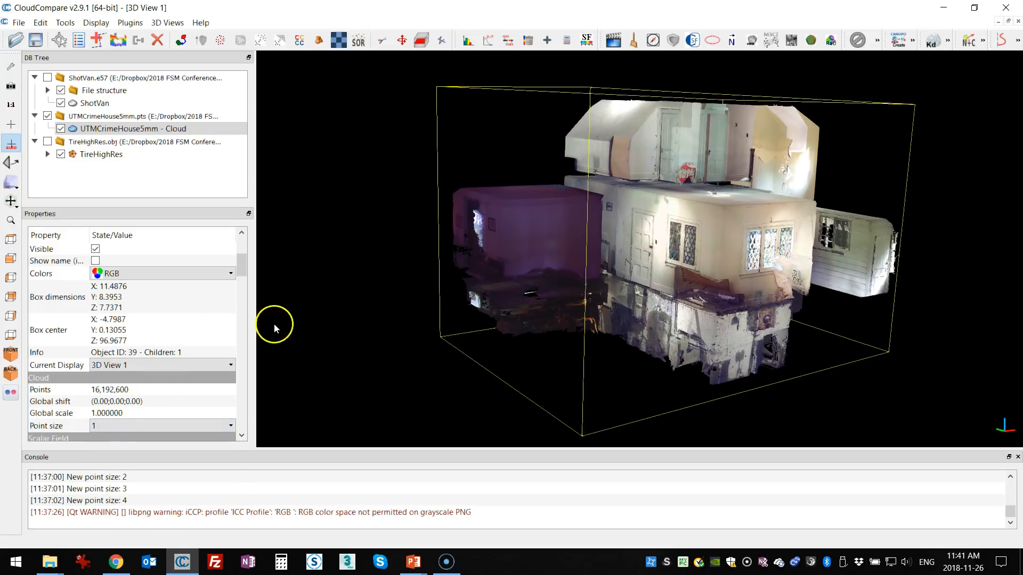
Look over the cloud's scalar field display parameters and switch its coloring to Scalar field
drag(243, 262, 235, 362)
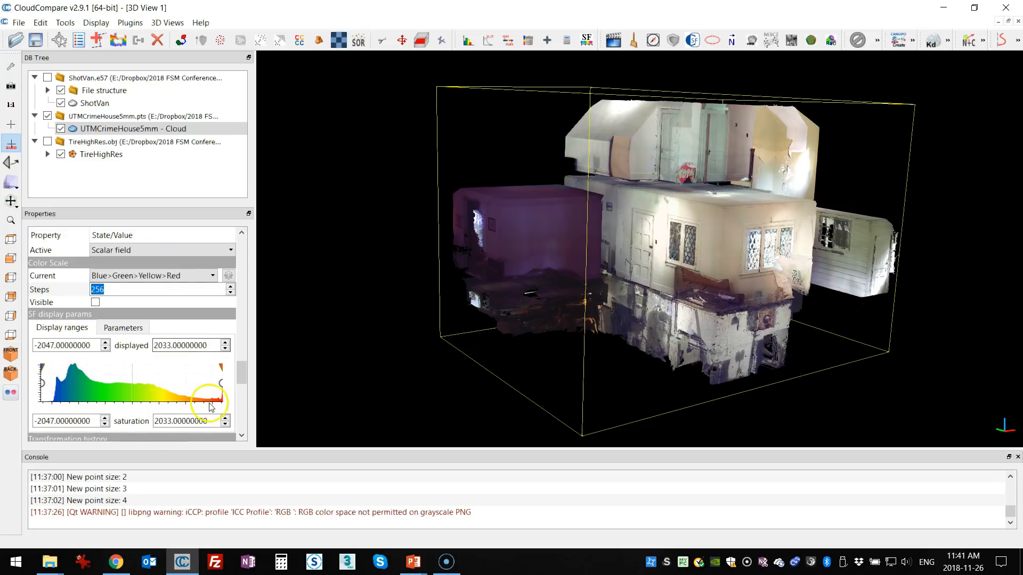
drag(246, 371, 247, 269)
click(138, 271)
click(122, 308)
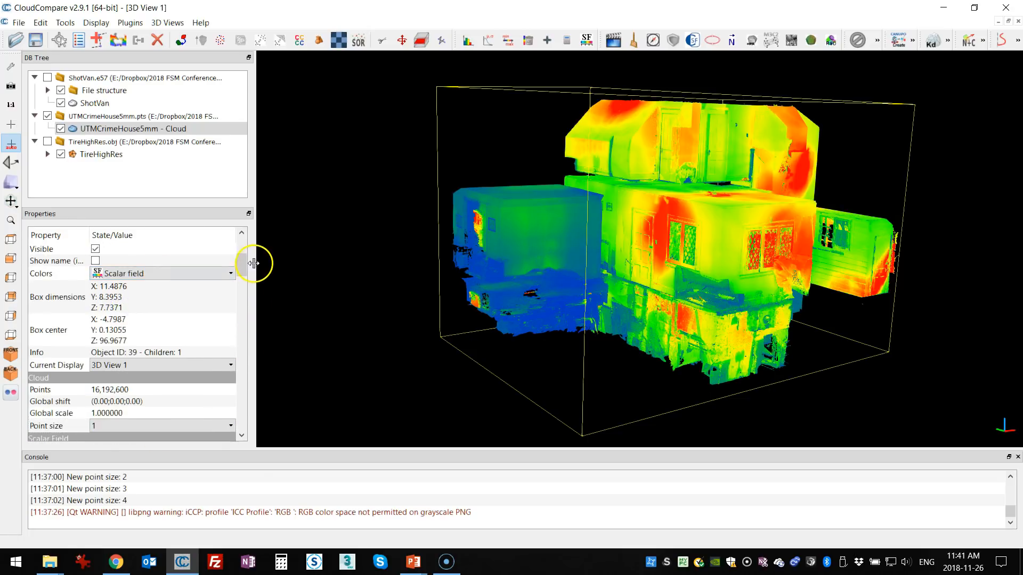
Narrow the scalar field's displayed range to about -1295.42 to 1448.44 and its saturation range to about -901.74 to 851.95
drag(243, 264, 242, 416)
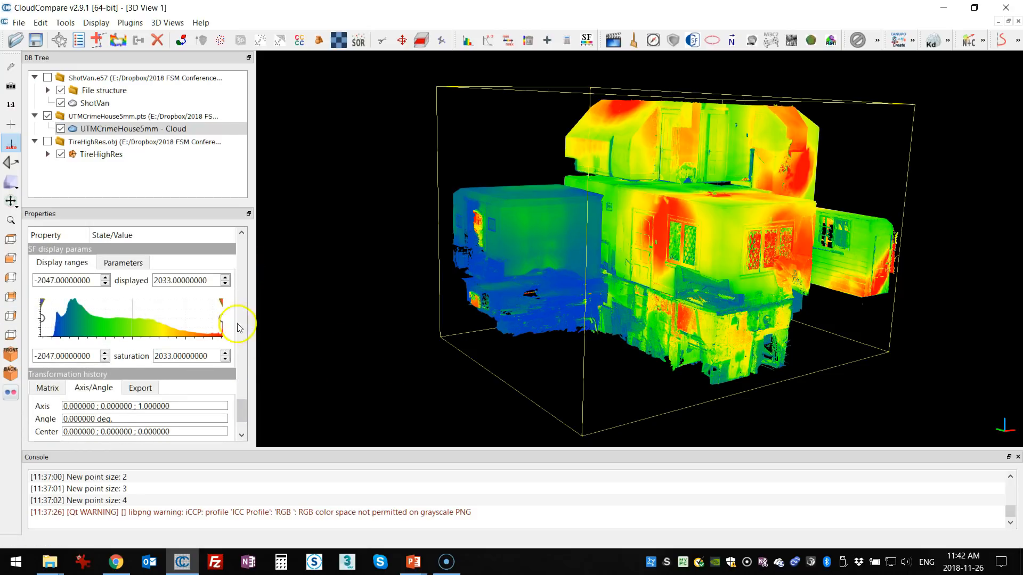
drag(44, 321, 74, 318)
drag(221, 319, 198, 322)
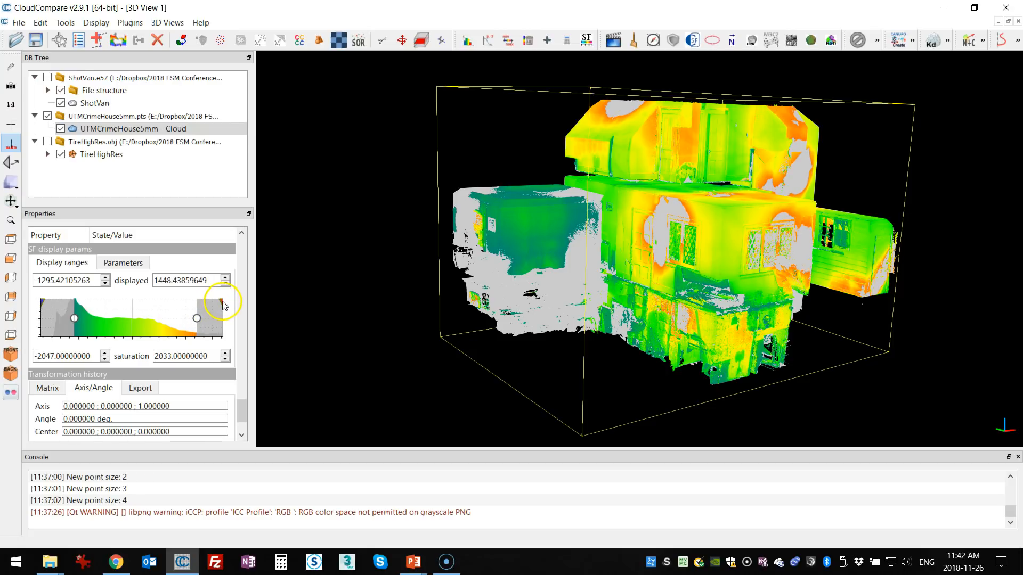
drag(214, 308, 170, 318)
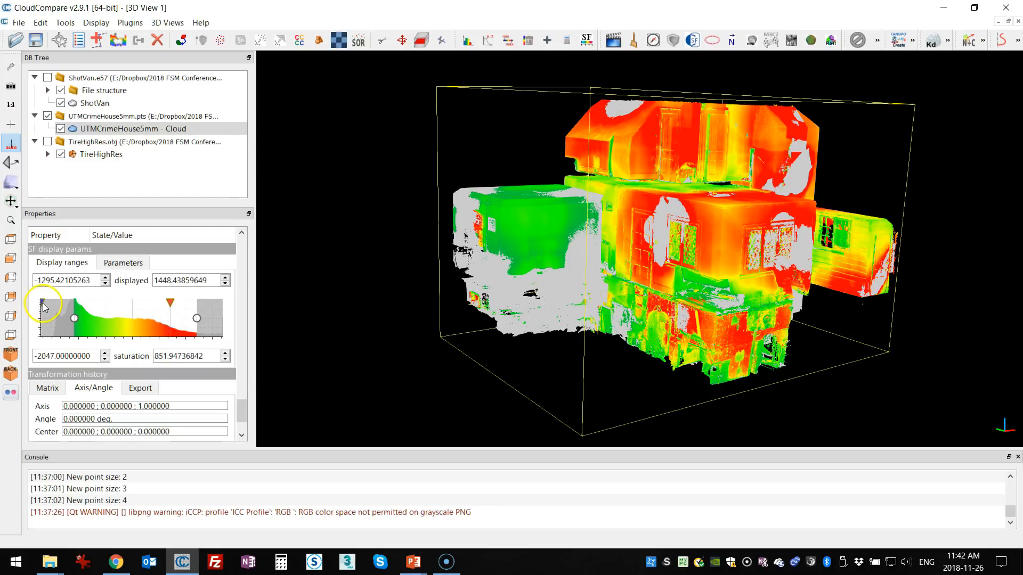
drag(55, 301, 94, 301)
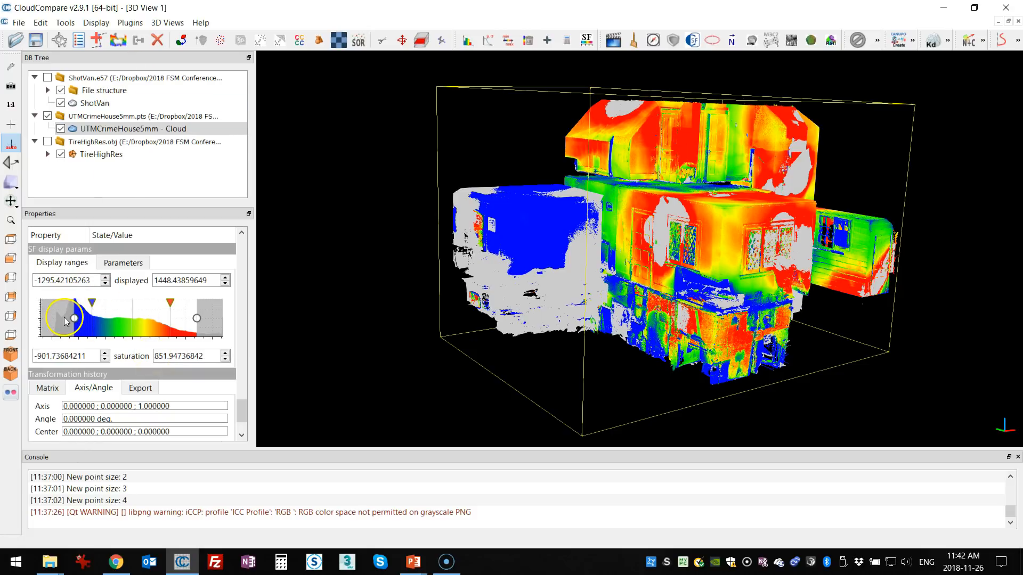
Set the scalar field's displayed range to about -1784.54 to 2033 and its saturation range to about -997.18 to 983.18
drag(74, 319, 36, 322)
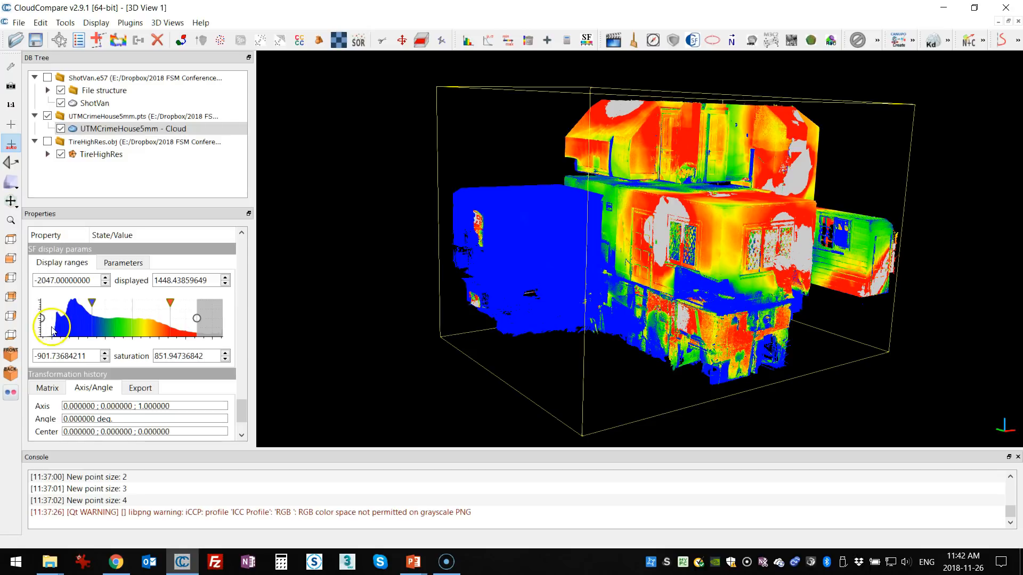
drag(42, 319, 51, 318)
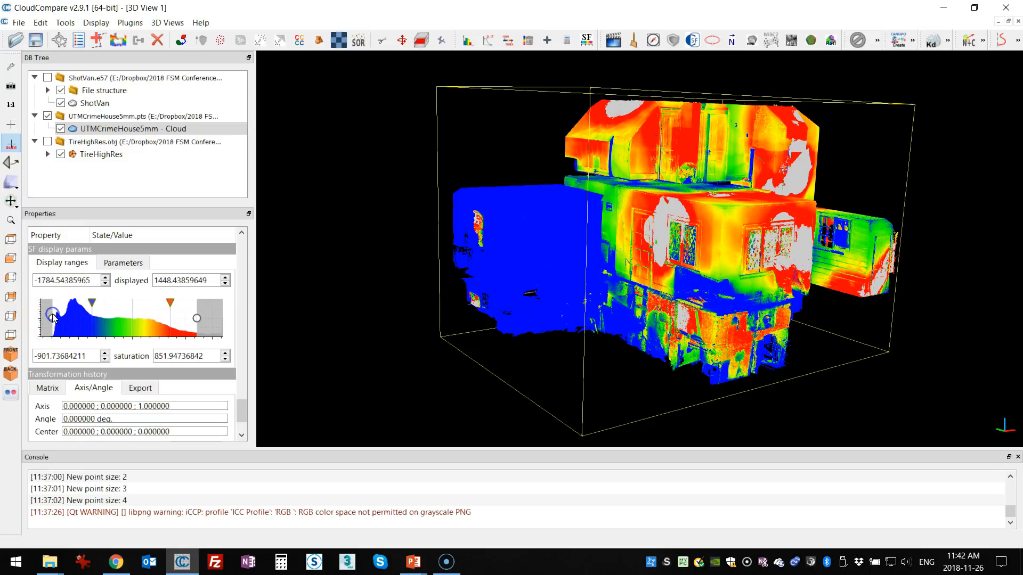
drag(199, 319, 226, 318)
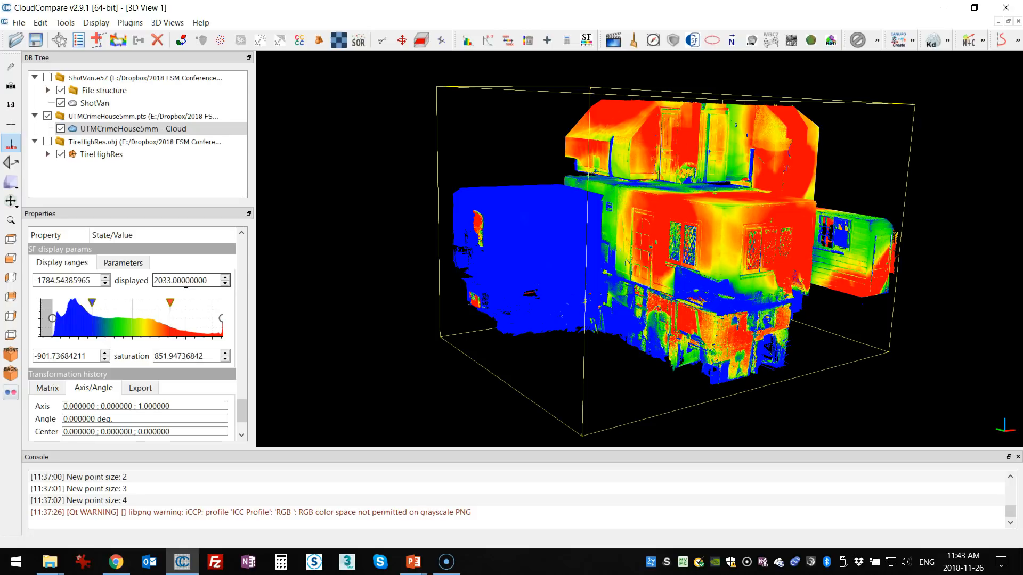
mouse_move(171, 302)
mouse_down()
mouse_move(218, 302)
mouse_move(184, 303)
mouse_move(179, 322)
mouse_up()
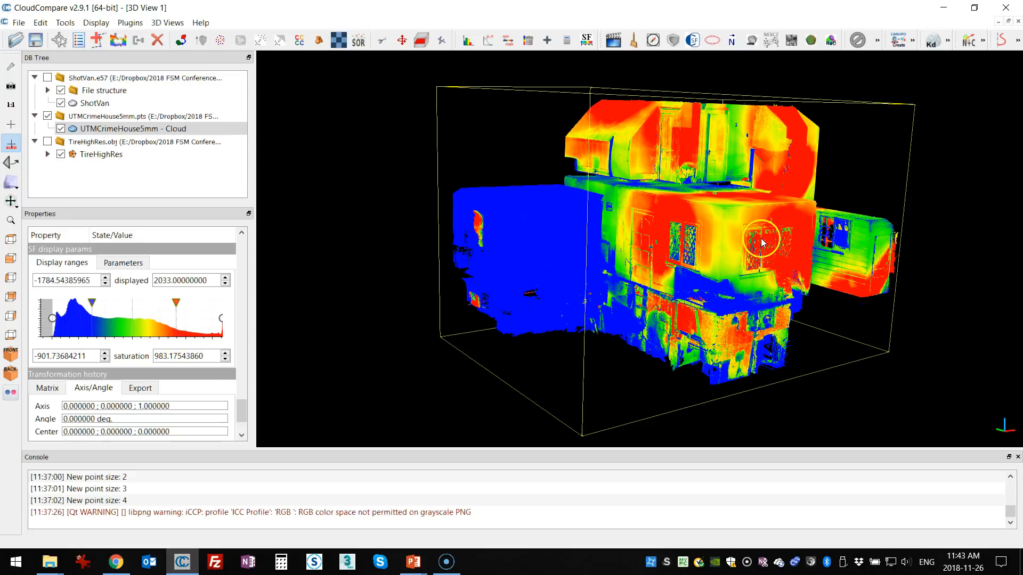
mouse_move(93, 309)
mouse_down()
mouse_move(68, 310)
mouse_move(90, 310)
mouse_up()
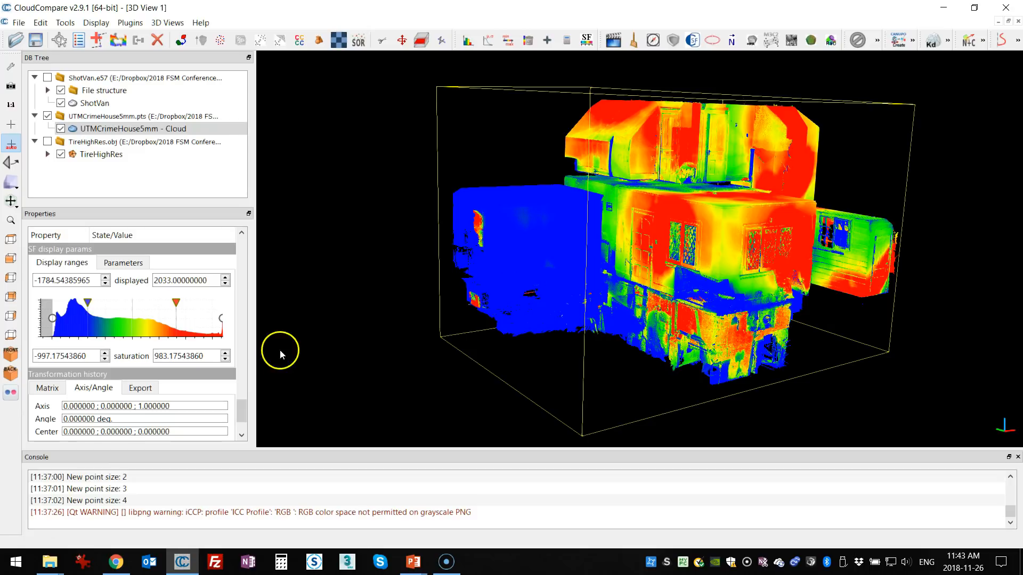
Inspect the recolored house from its opposite side and review the remaining cloud properties
drag(486, 286, 670, 313)
scroll(670, 310, down, 5)
right_drag(671, 270, 666, 283)
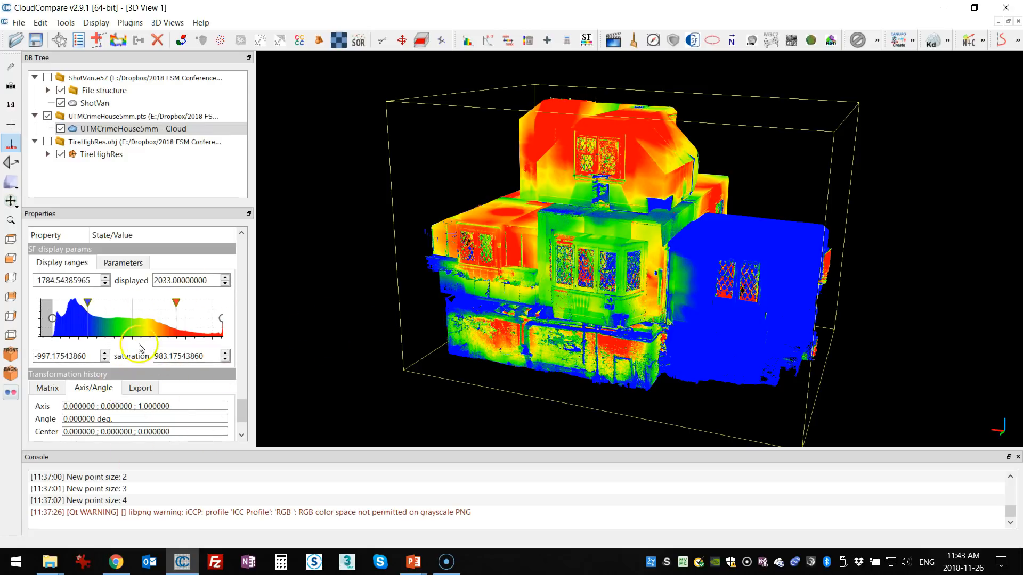
mouse_move(241, 413)
mouse_down()
mouse_move(244, 239)
mouse_move(254, 241)
mouse_move(261, 367)
mouse_move(261, 417)
mouse_move(261, 377)
mouse_move(259, 421)
mouse_move(248, 429)
mouse_up()
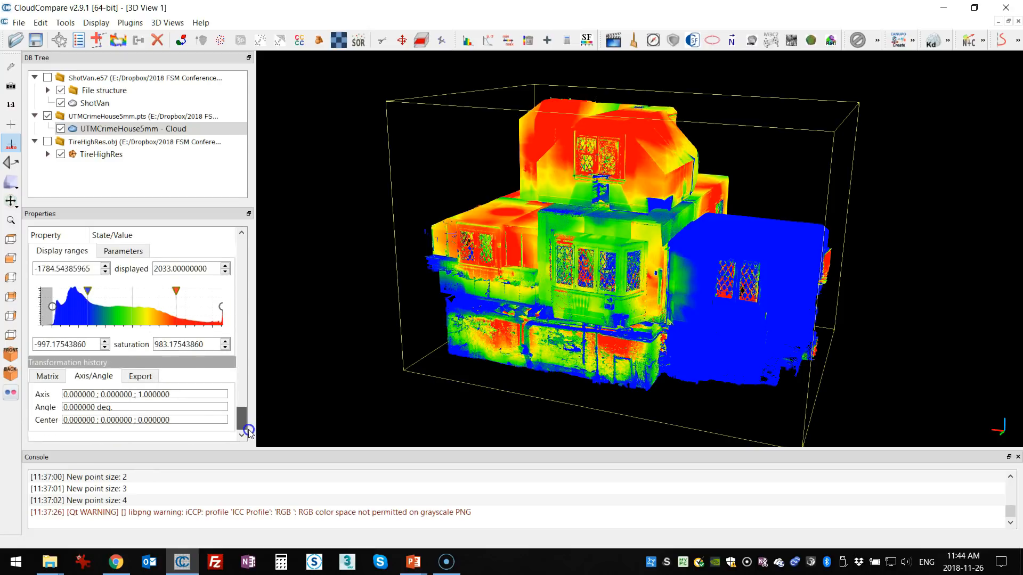
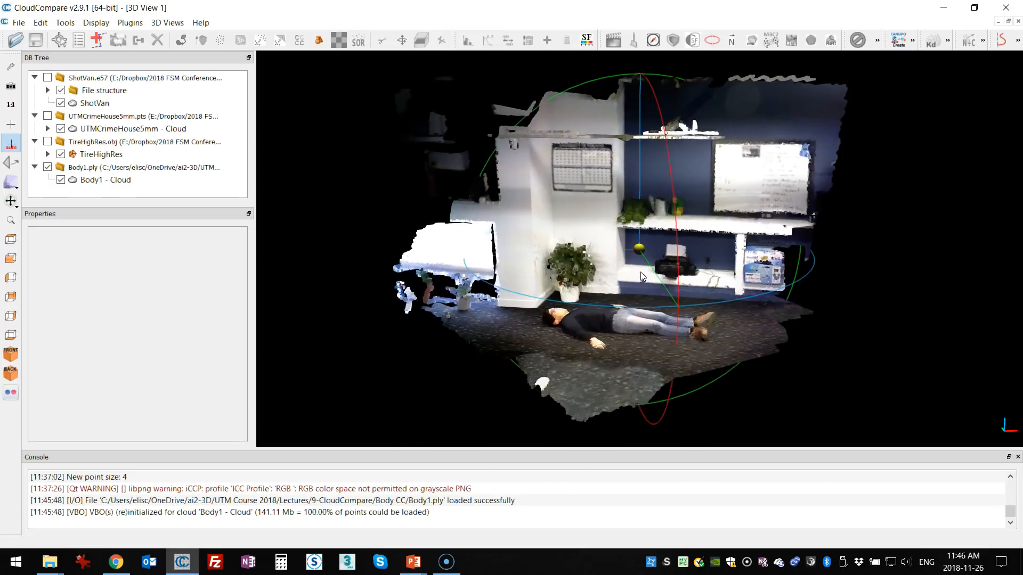
Set the colors of the Body1 cloud to None
click(101, 184)
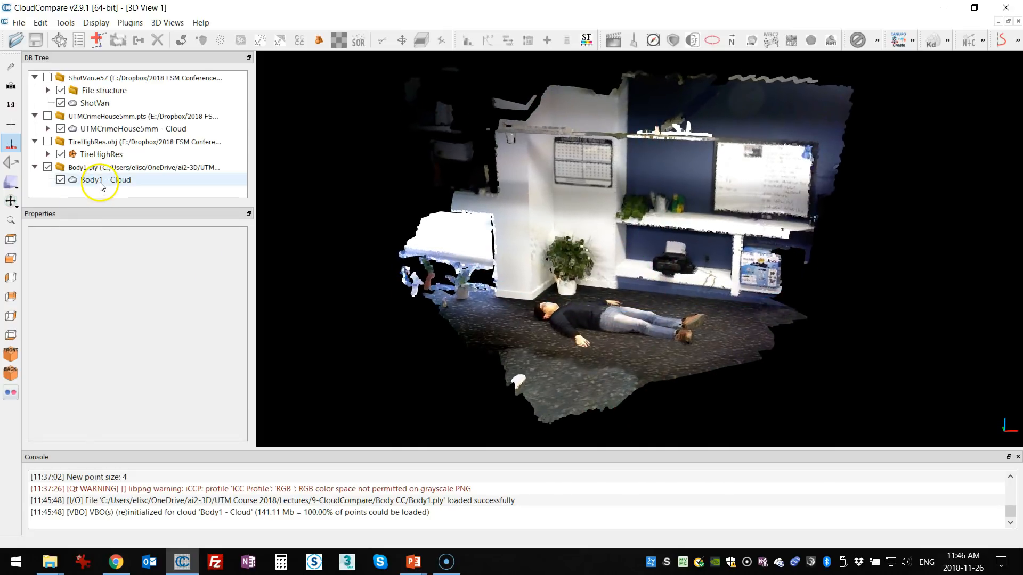
click(123, 296)
click(112, 308)
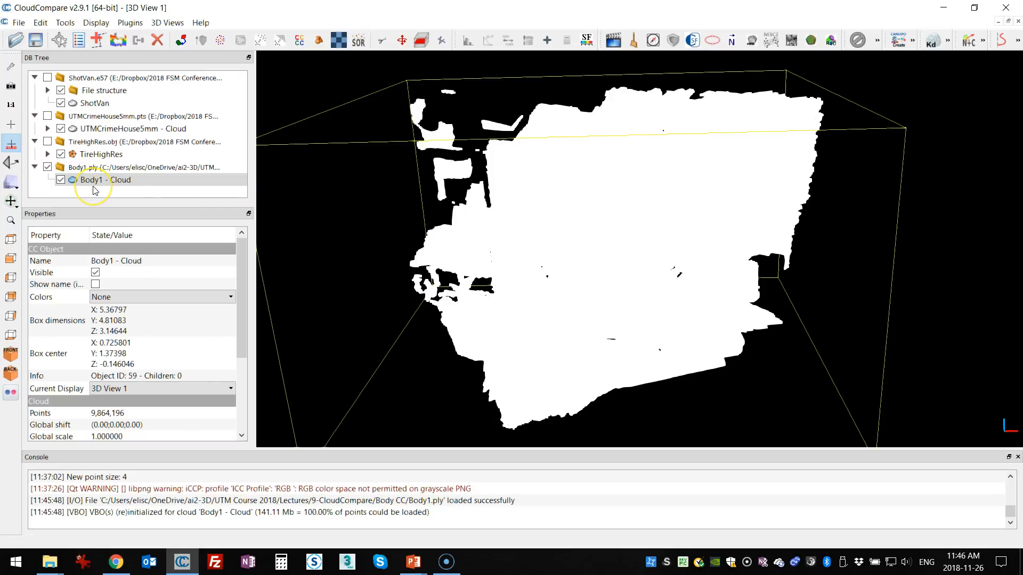
Review the properties of the TireHighRes mesh and the ShotVan cloud, and select the Body1 cloud again
click(117, 182)
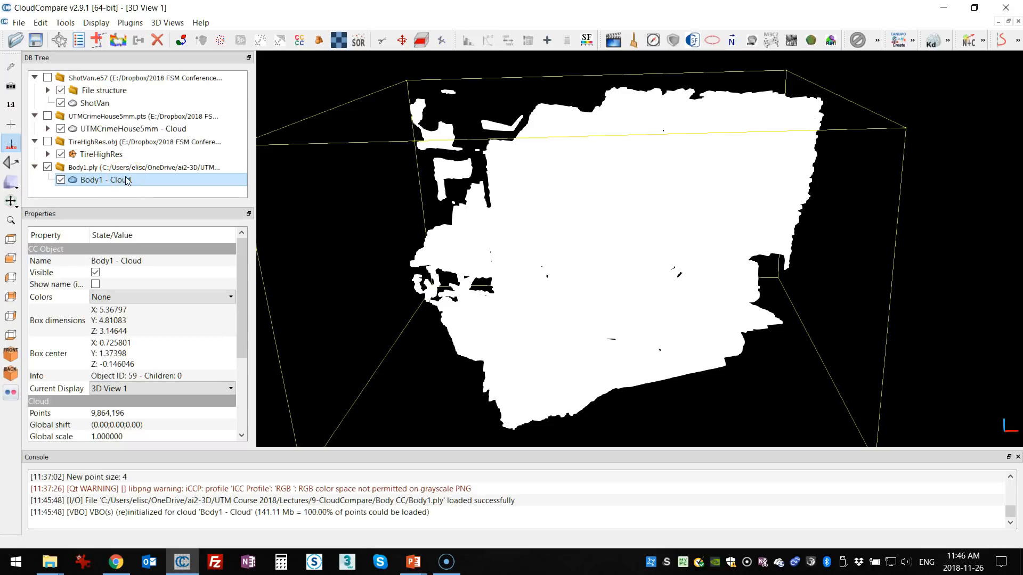
click(115, 154)
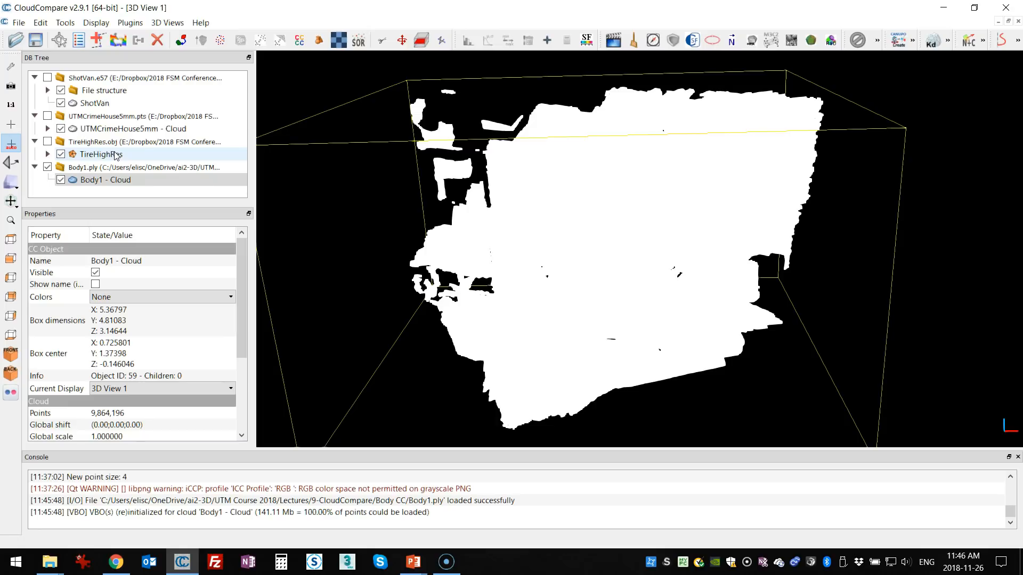
click(109, 152)
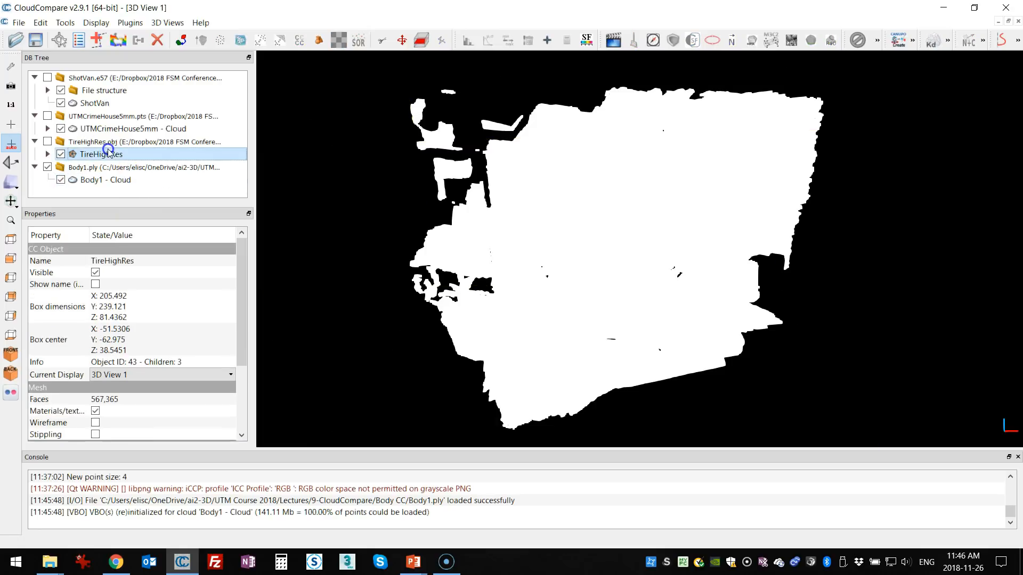
click(101, 103)
click(126, 181)
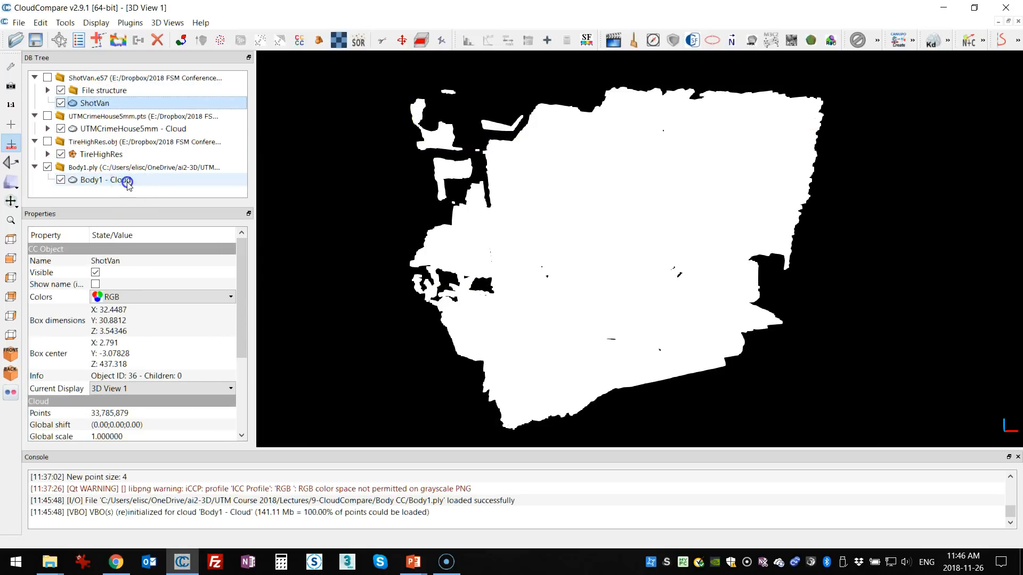
Compute PCV ambient occlusion shading for the Body1 cloud with 256 rays sampled on a sphere and a render context resolution of 1024
click(113, 184)
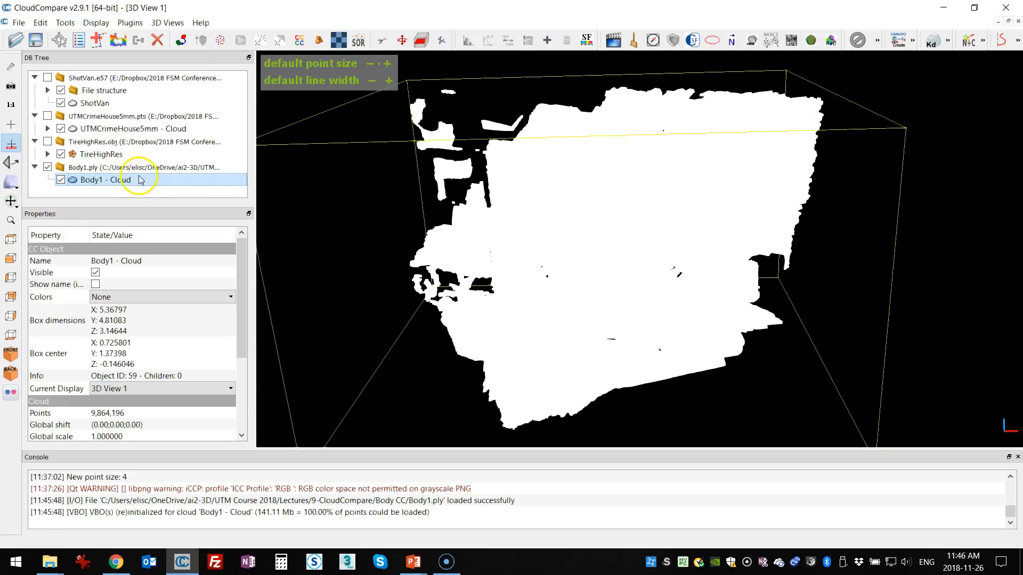
click(117, 167)
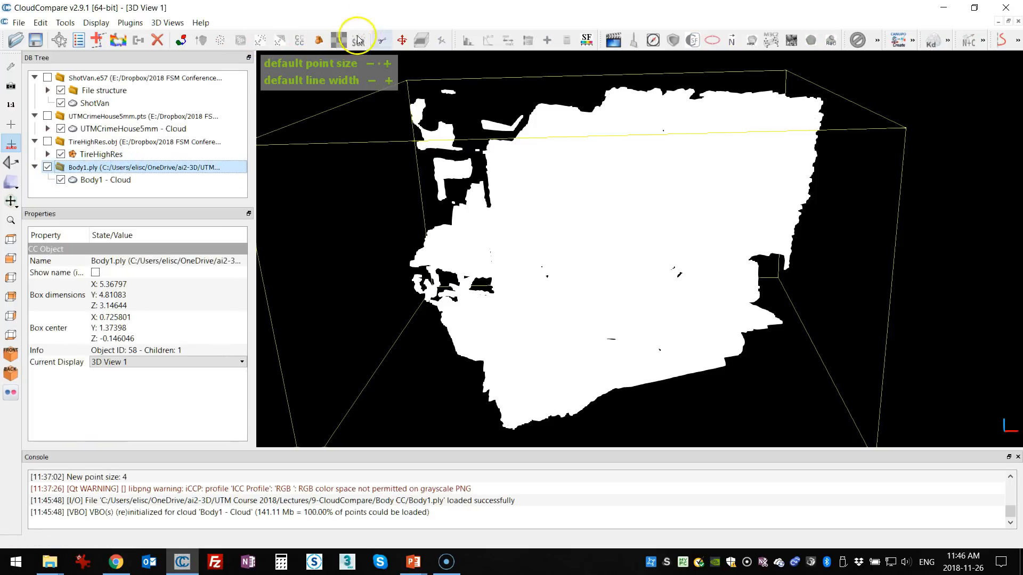
click(130, 180)
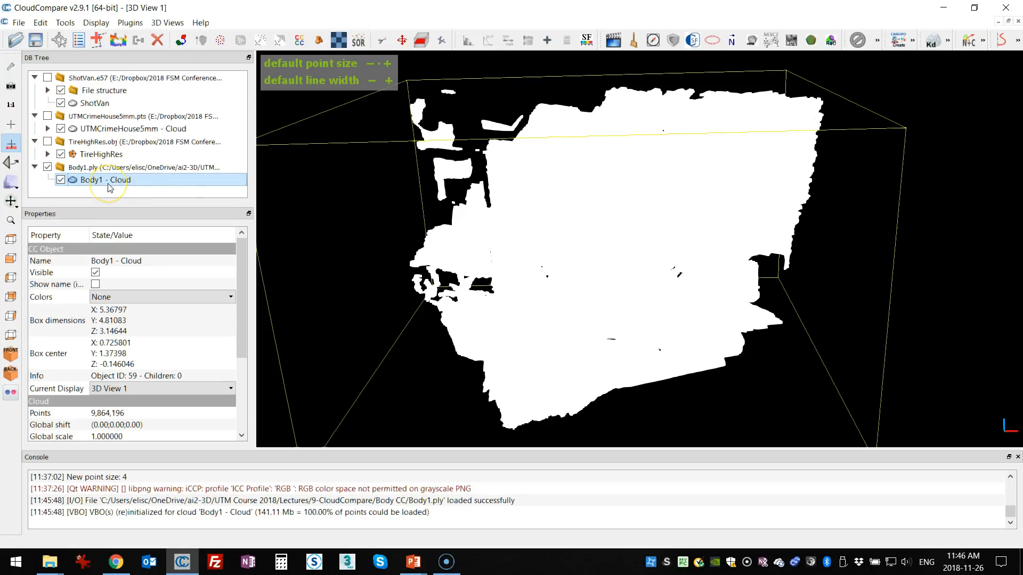
click(283, 184)
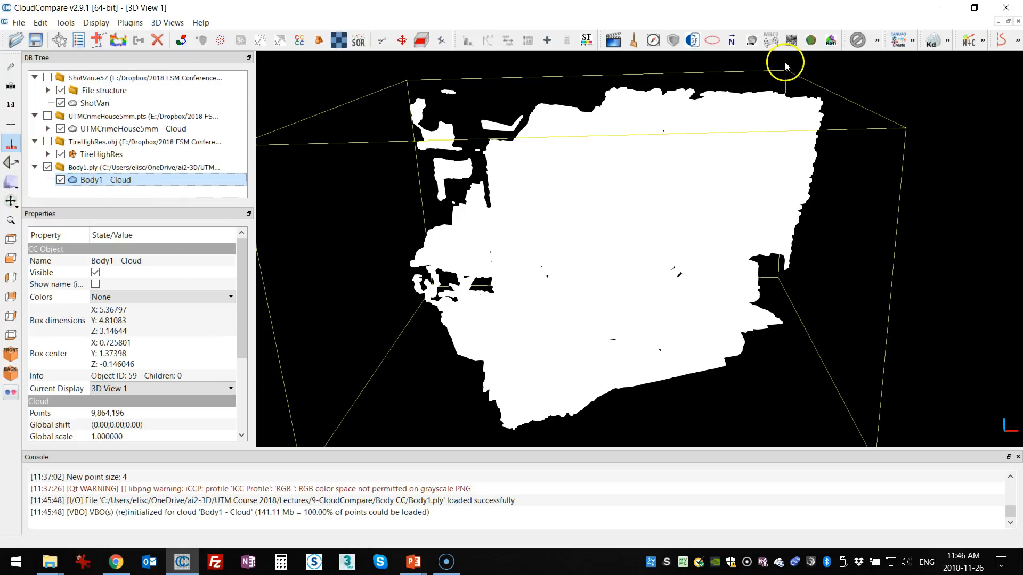
click(792, 38)
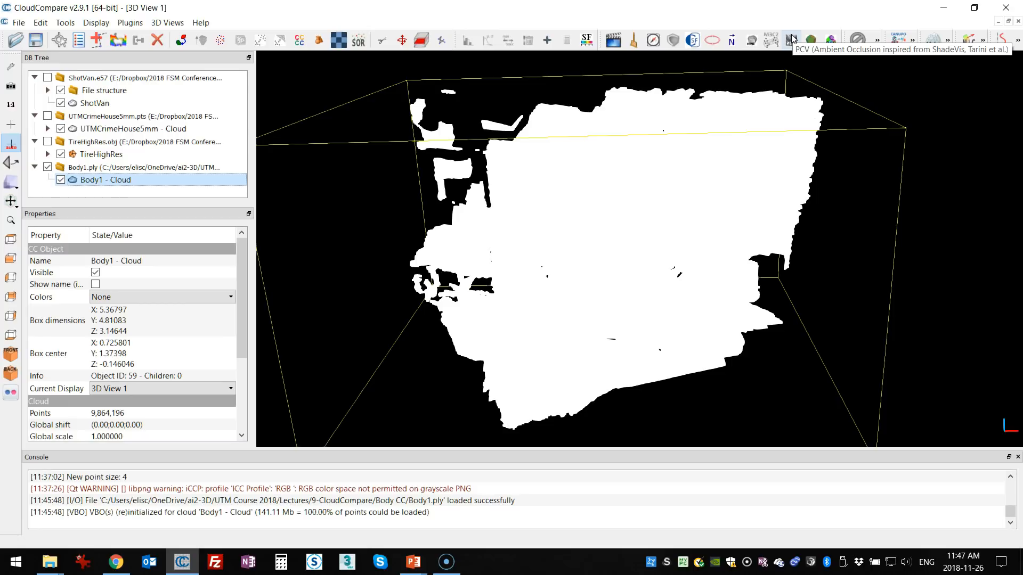
click(791, 39)
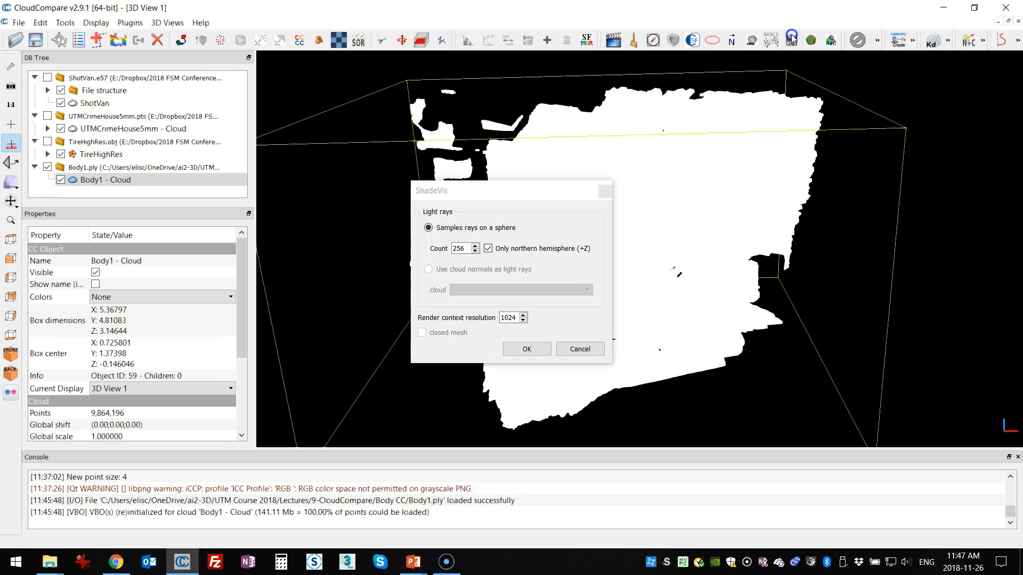
drag(538, 195, 488, 174)
click(438, 213)
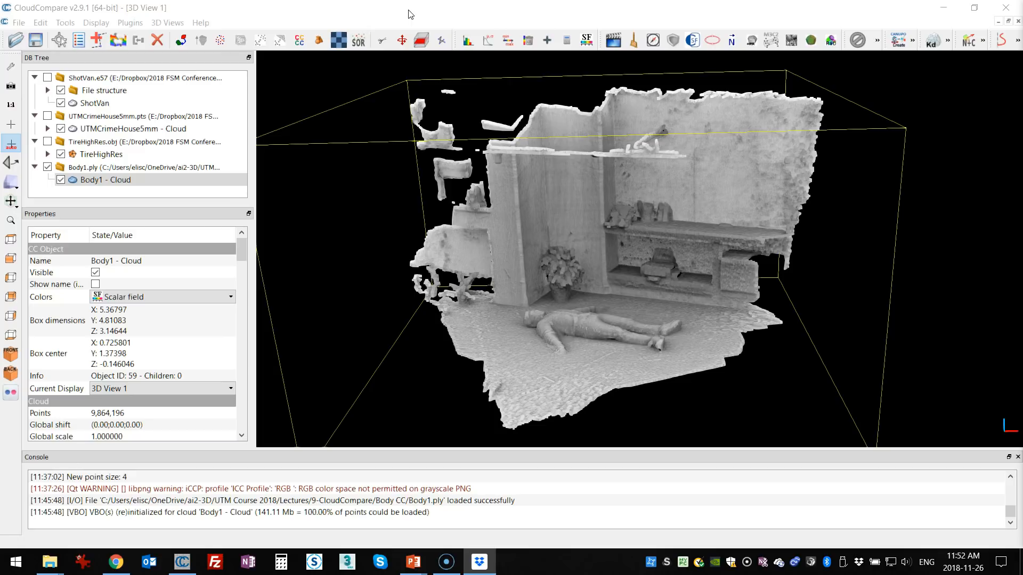
Inspect the shaded room and the body on the floor from several angles, keeping the Body1 cloud colored by scalar field
drag(572, 329, 540, 322)
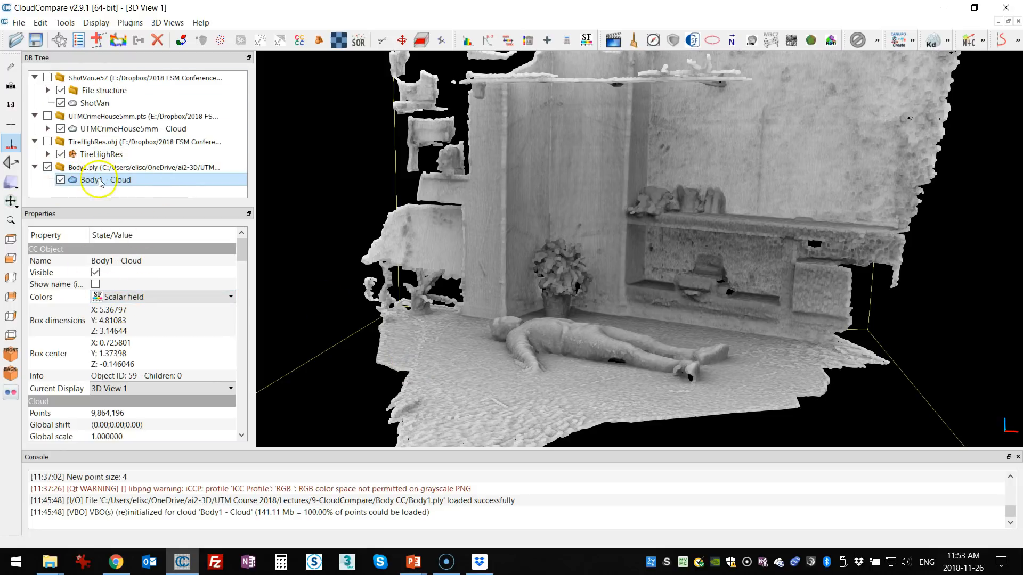
click(169, 297)
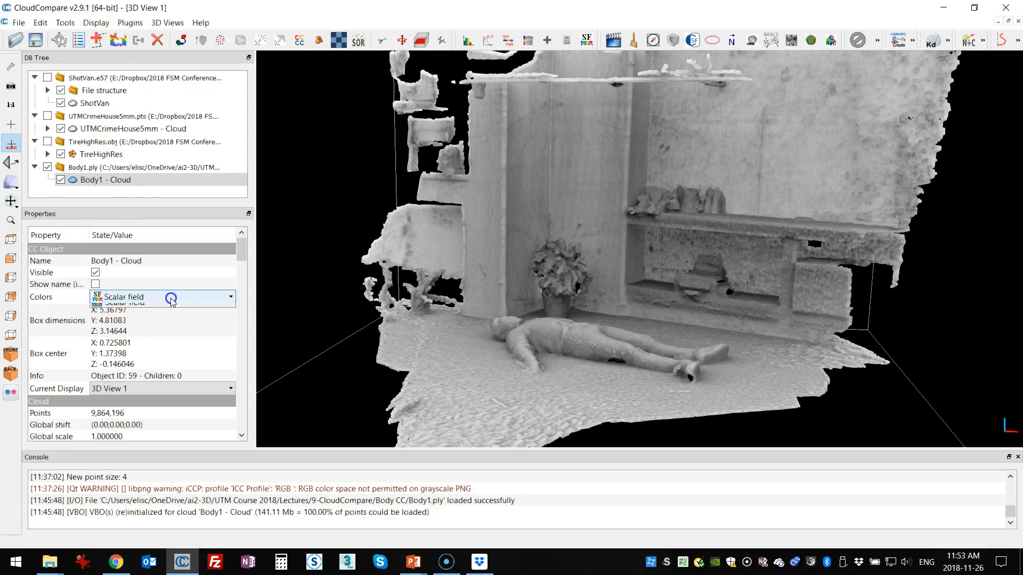
click(134, 329)
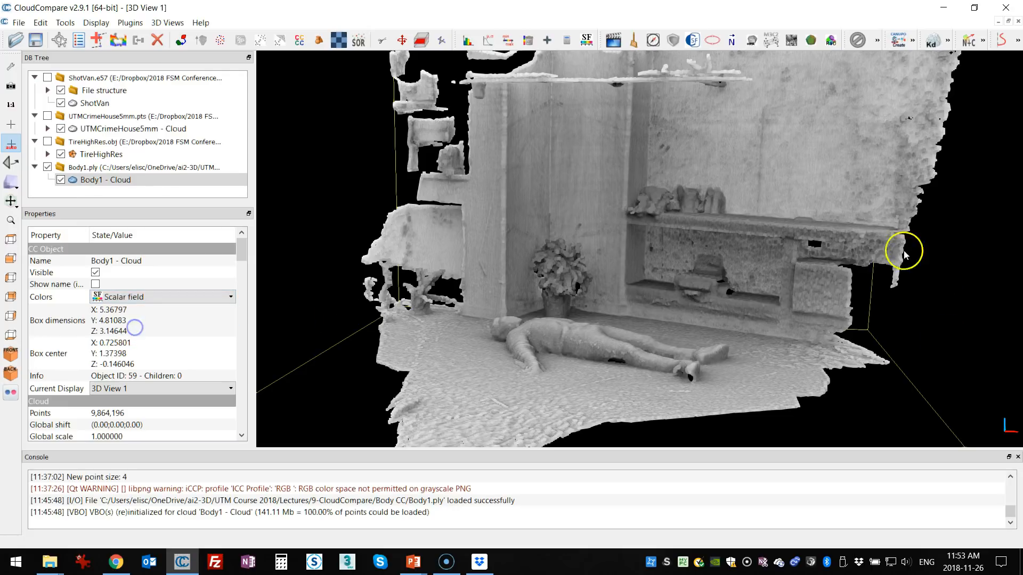
scroll(507, 211, down, 2)
right_drag(664, 206, 656, 226)
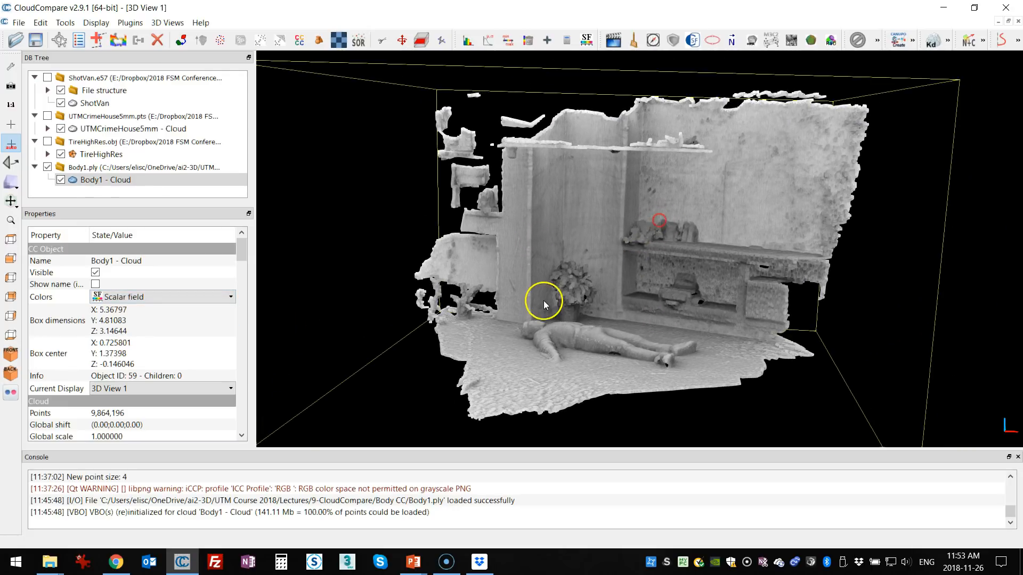
scroll(552, 315, up, 1)
scroll(551, 318, up, 2)
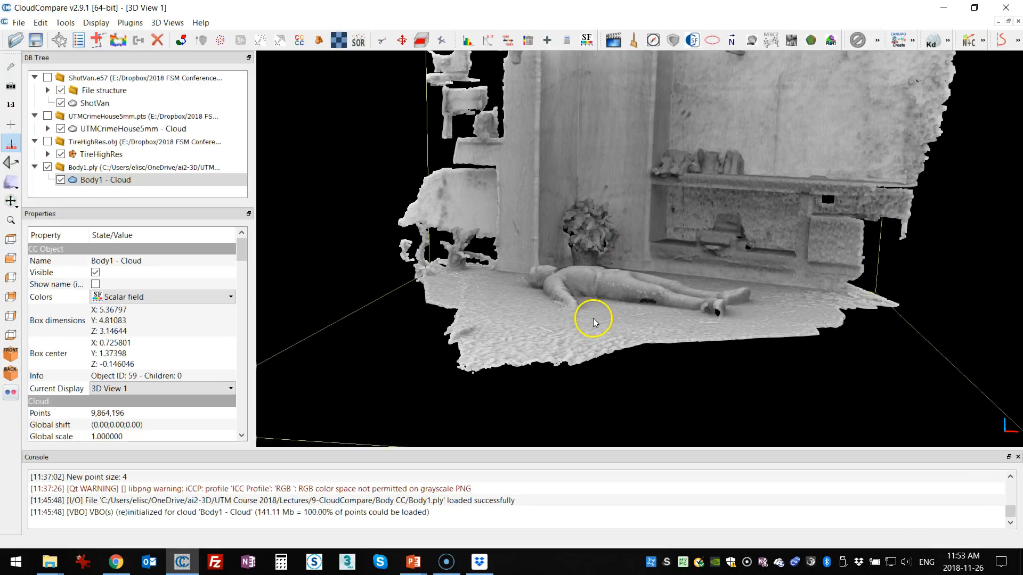
right_drag(670, 111, 651, 151)
Try a saturation range of about 0.205 to 0.851 on the Body1 scalar field and restore it to 0 to 1
drag(240, 249, 237, 399)
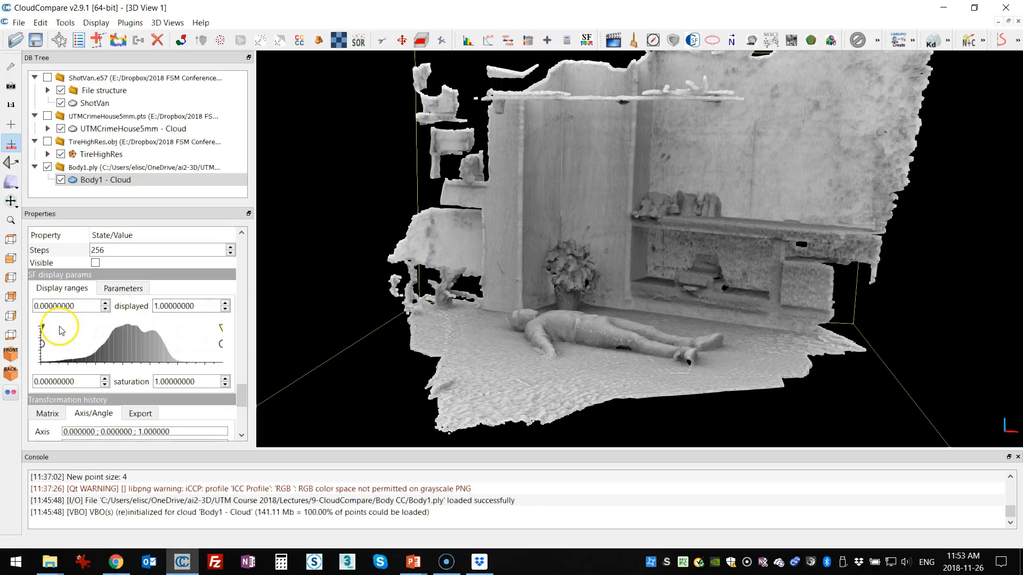
drag(43, 328, 78, 328)
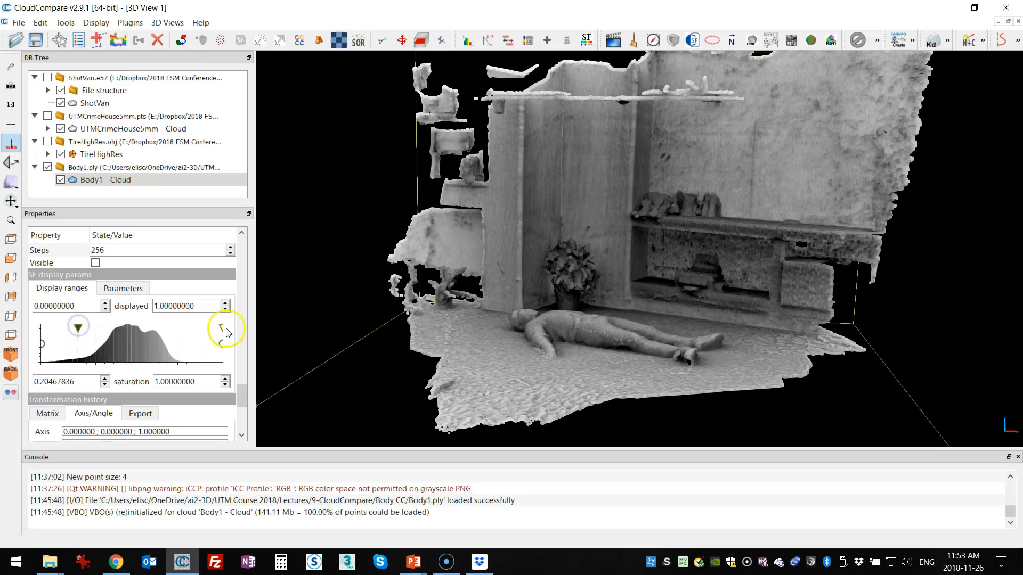
drag(221, 327, 237, 345)
mouse_move(43, 344)
mouse_down()
mouse_move(55, 344)
mouse_move(29, 345)
mouse_up()
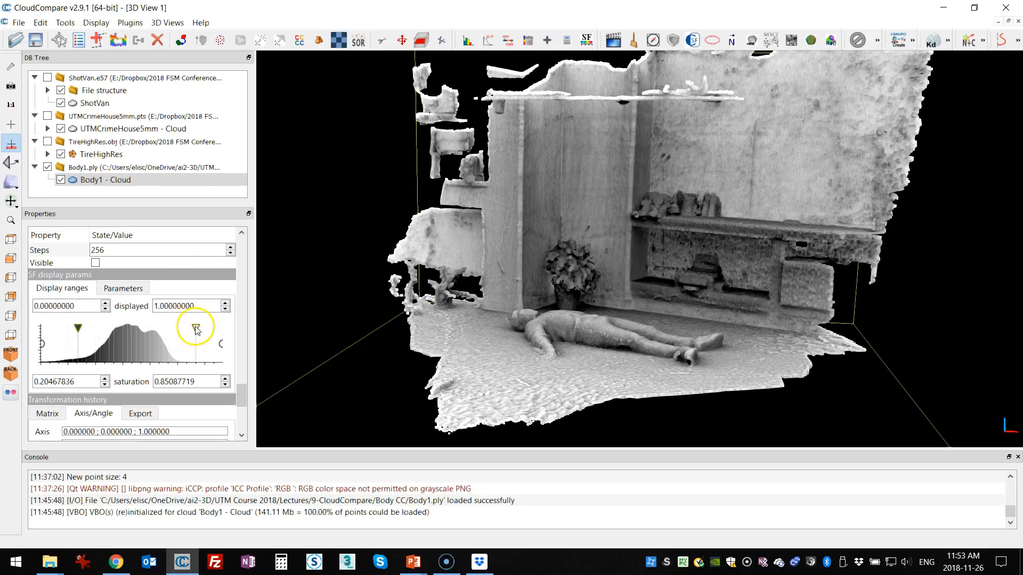
drag(195, 328, 258, 330)
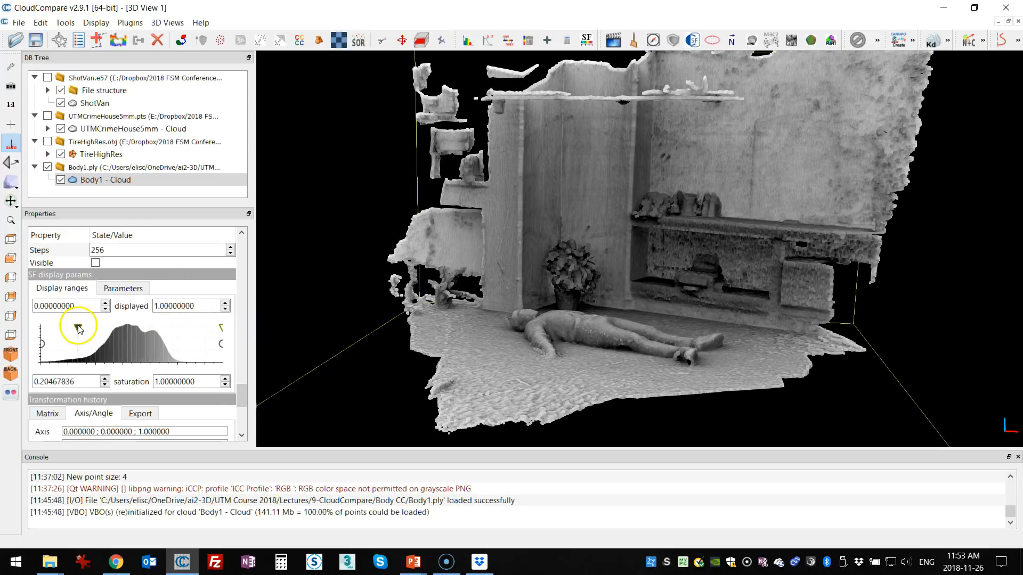
drag(78, 326, 6, 325)
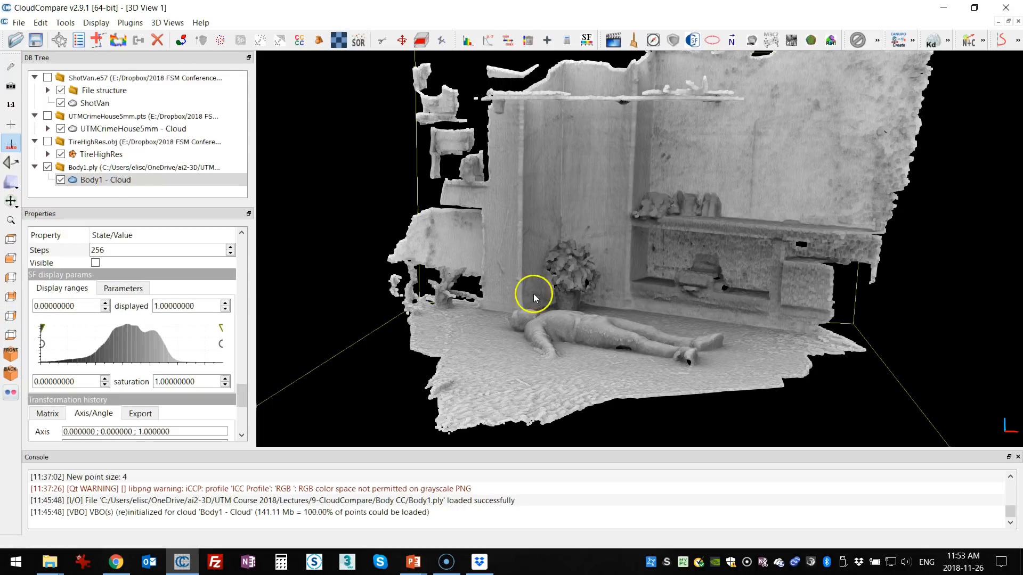
drag(597, 283, 568, 284)
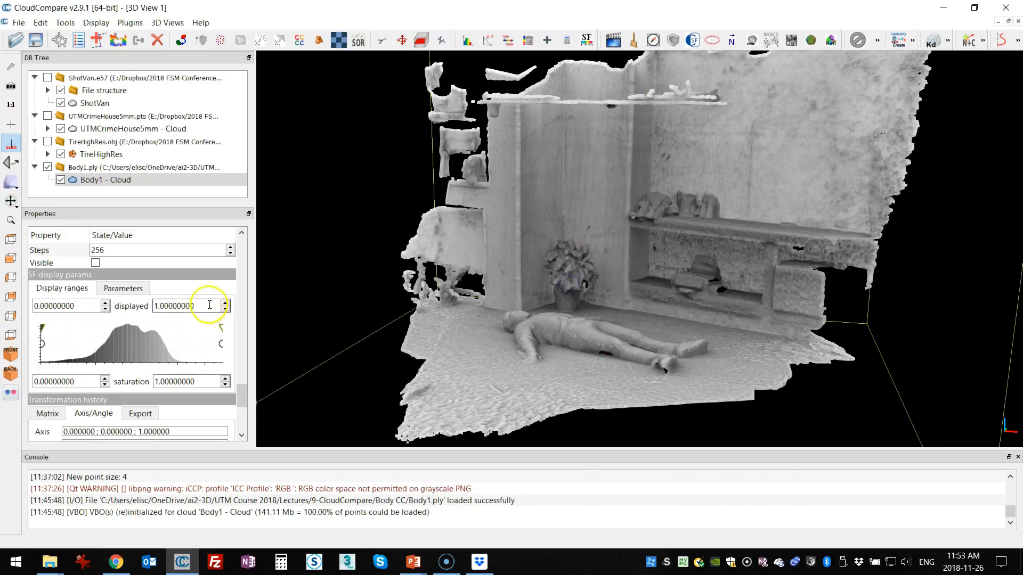
Delete the Body1 cloud's active scalar field and change the cloud's color display option
drag(245, 389, 257, 235)
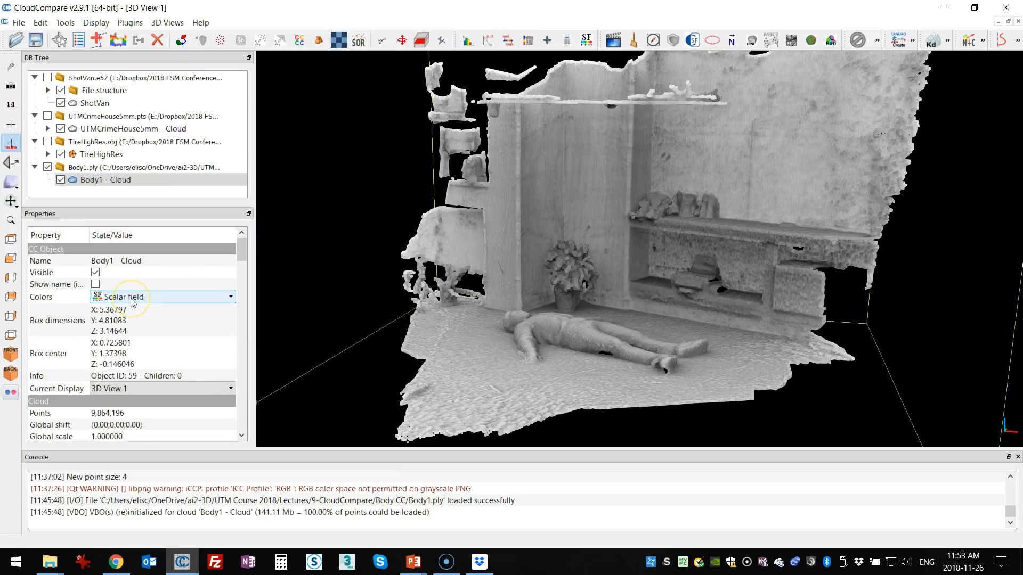
click(41, 23)
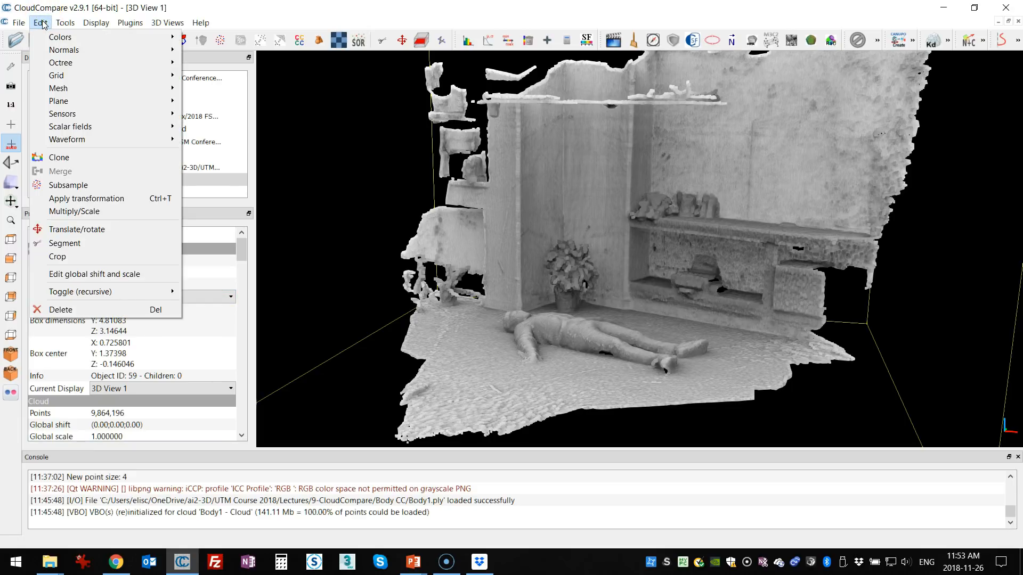
mouse_move(169, 128)
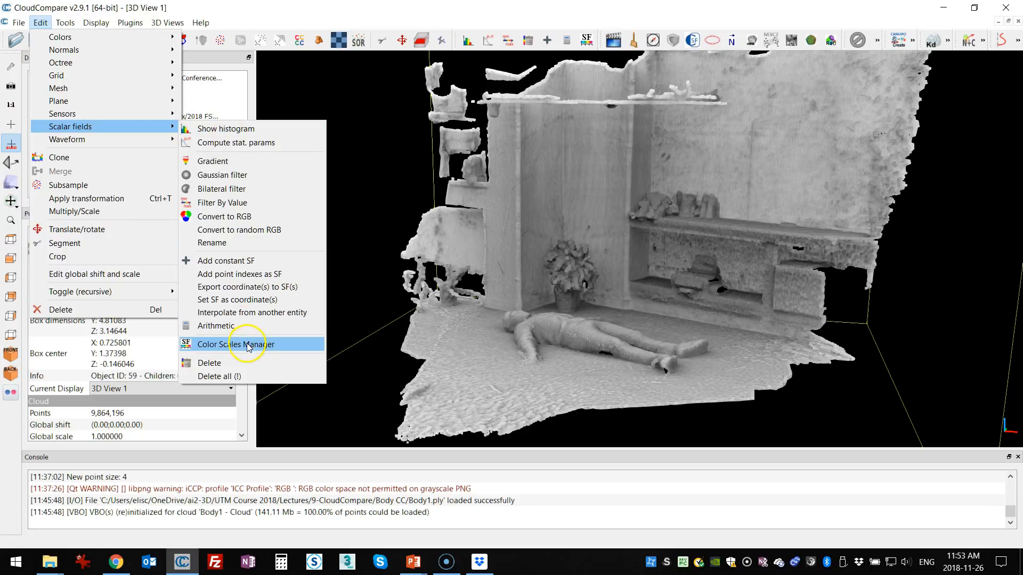
click(220, 365)
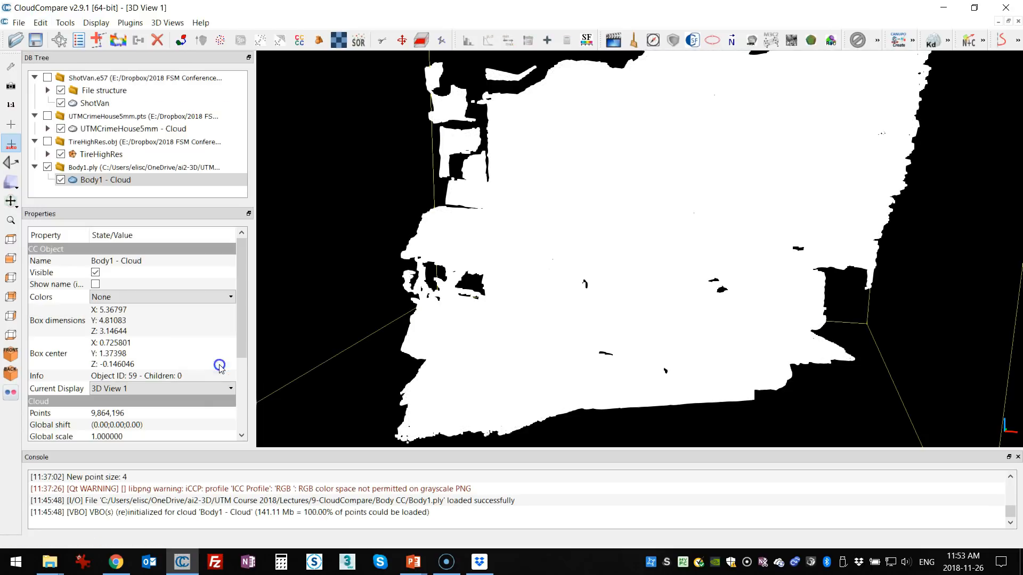
drag(550, 333, 571, 343)
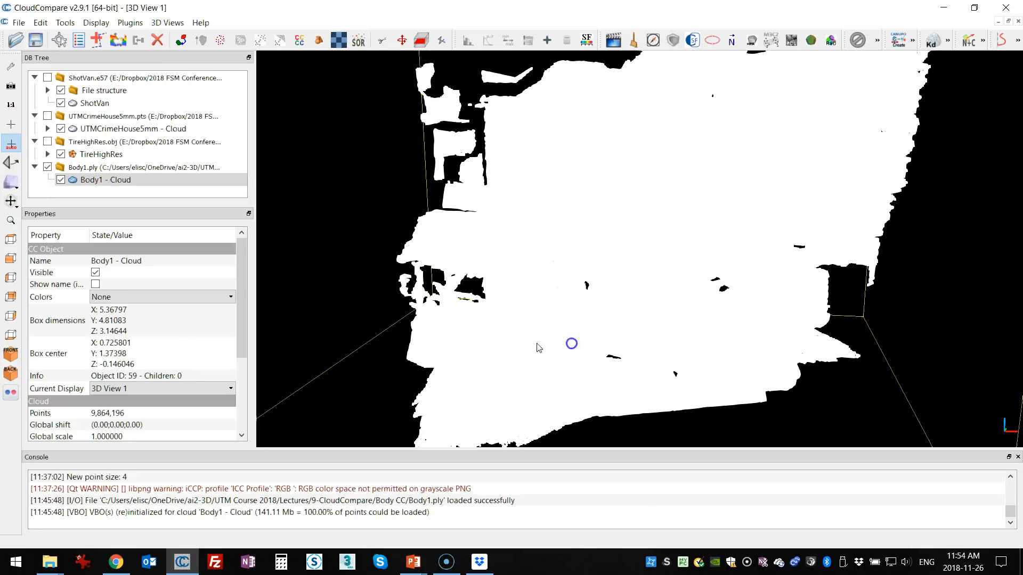
click(101, 297)
click(106, 318)
drag(374, 279, 612, 258)
drag(373, 274, 387, 290)
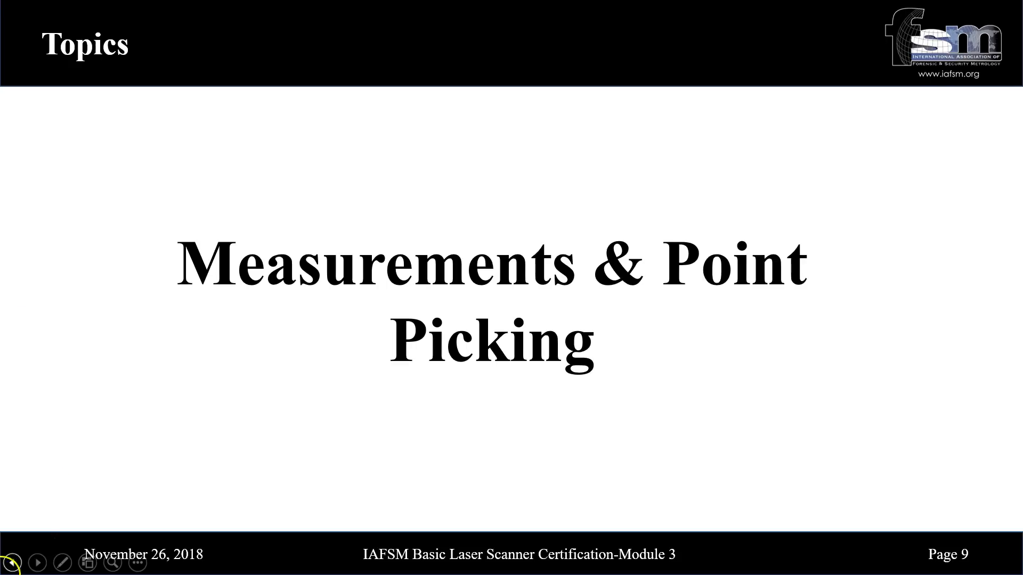
Switch to CloudCompare and start point picking on the ShotVan cloud in single-point information mode
key(alt+Tab)
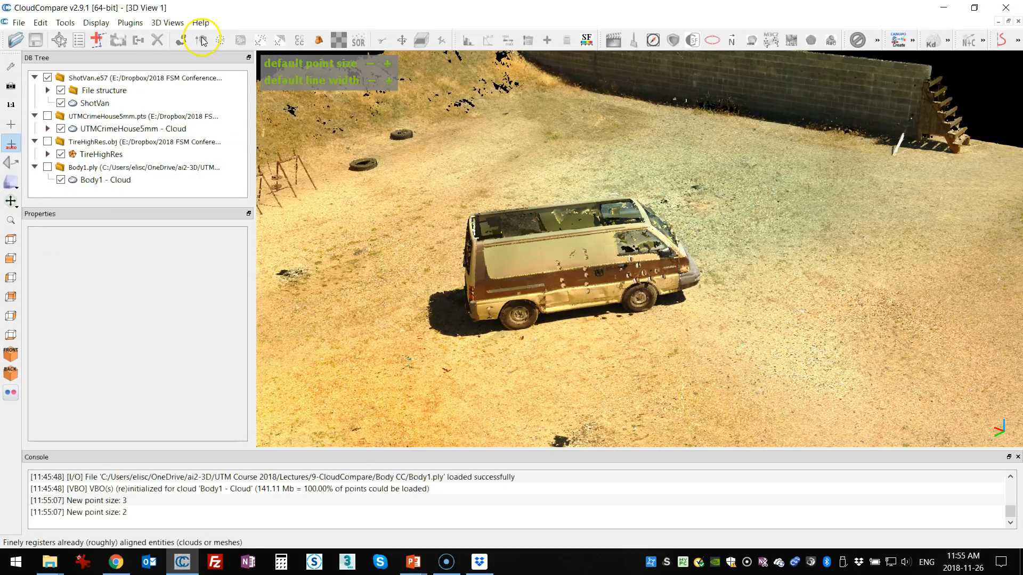
click(101, 104)
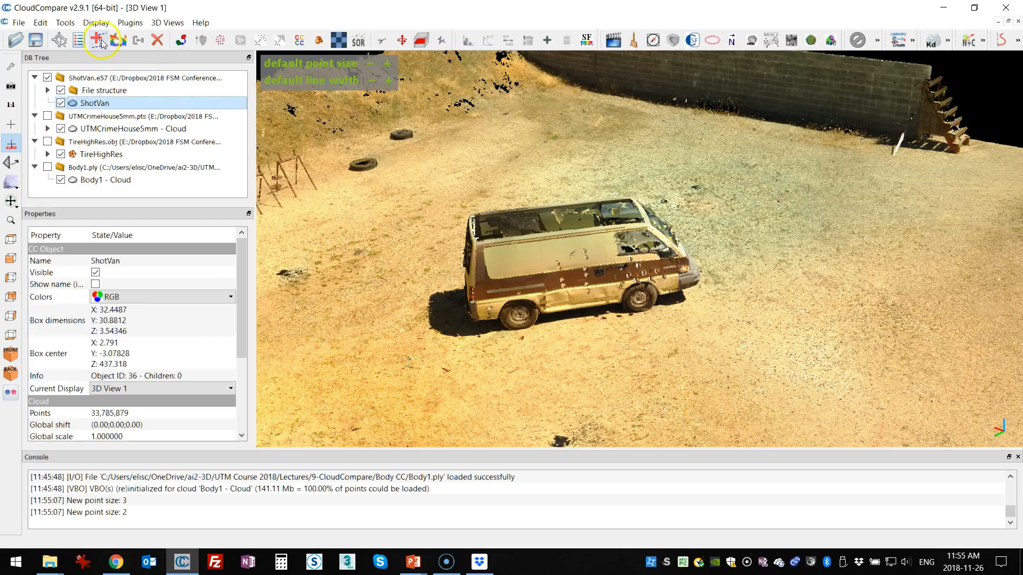
click(59, 41)
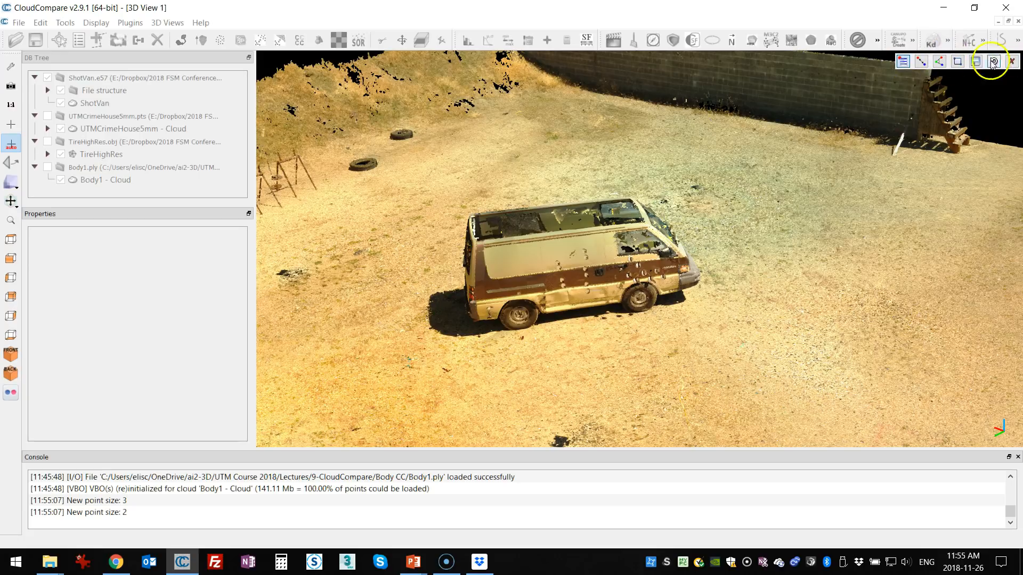
click(902, 62)
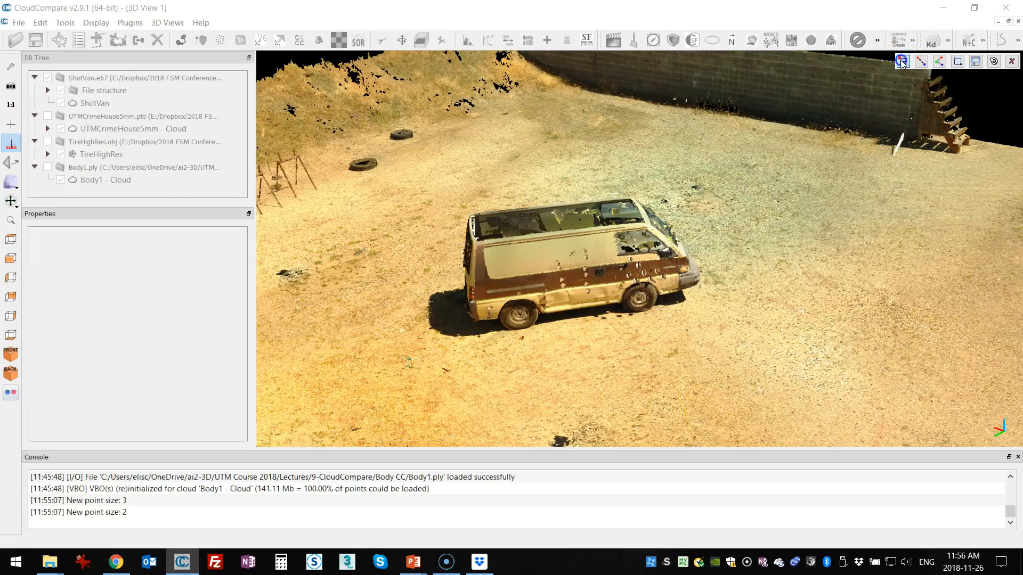
Pick a point on the van's upper side panel and place its information label above the van's roof
click(834, 147)
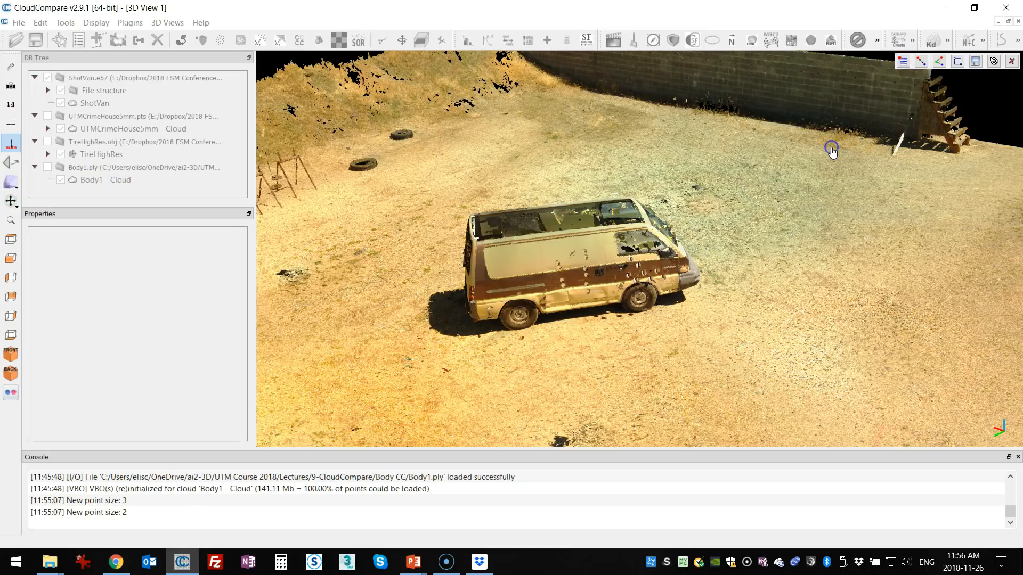
click(589, 247)
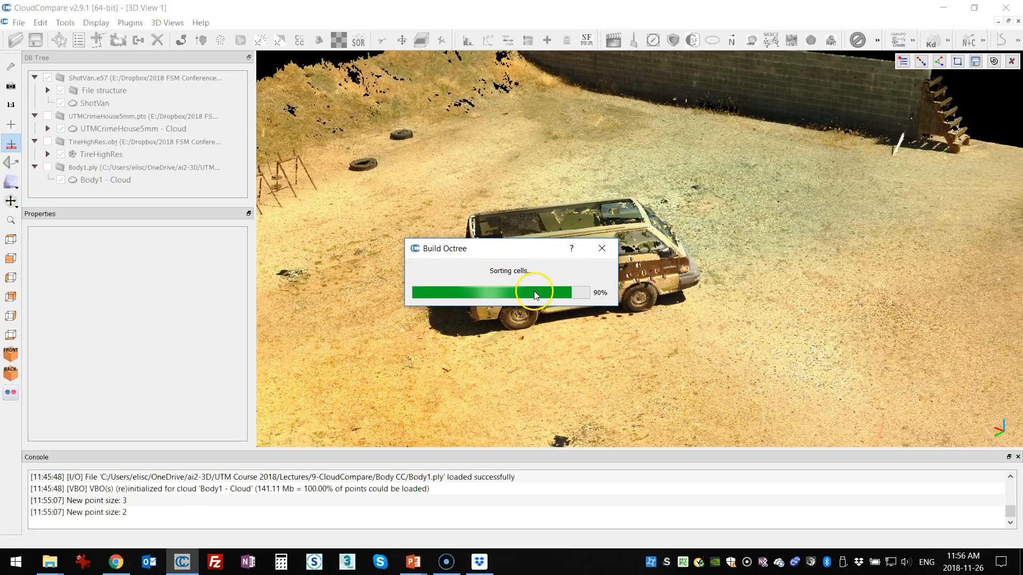
scroll(533, 269, up, 5)
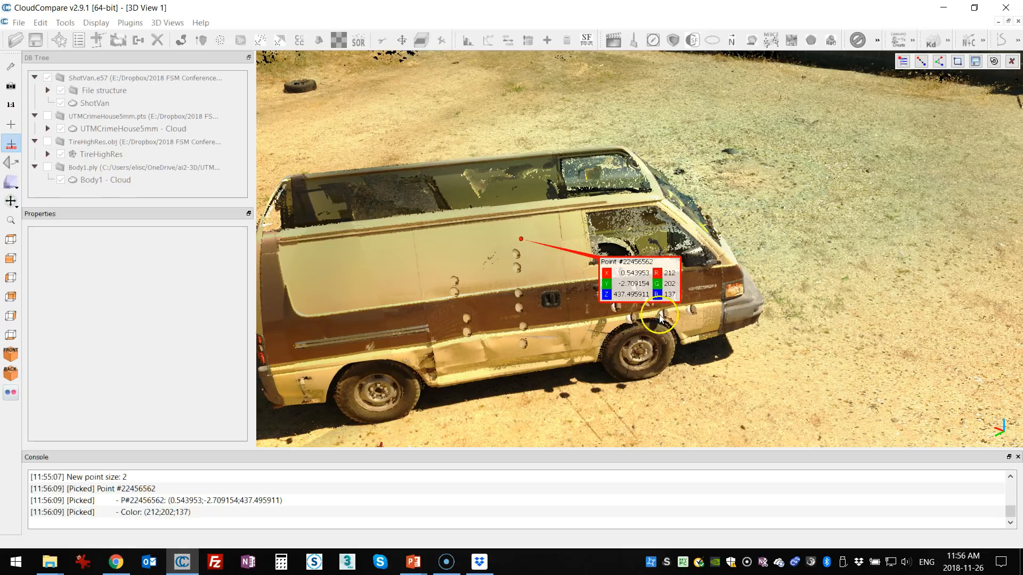
drag(645, 267, 429, 141)
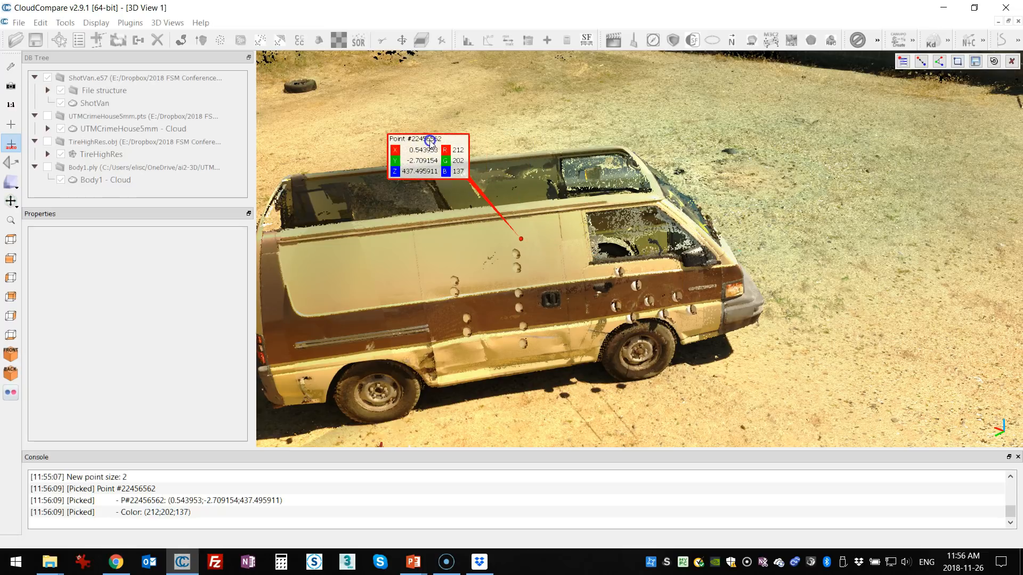
Pick several points on the ground around the van to read their coordinates and RGB values
click(813, 201)
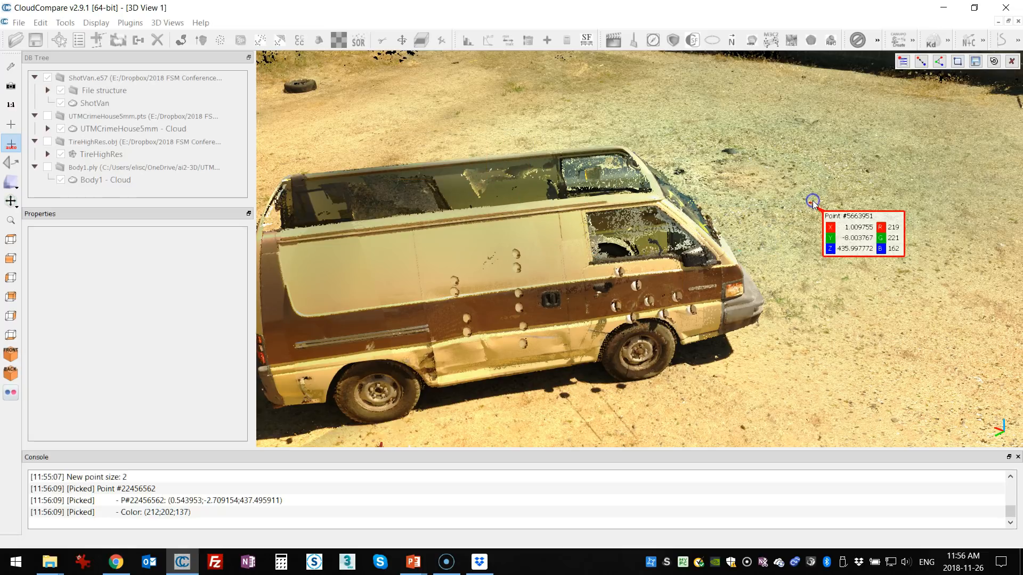
click(820, 114)
click(837, 399)
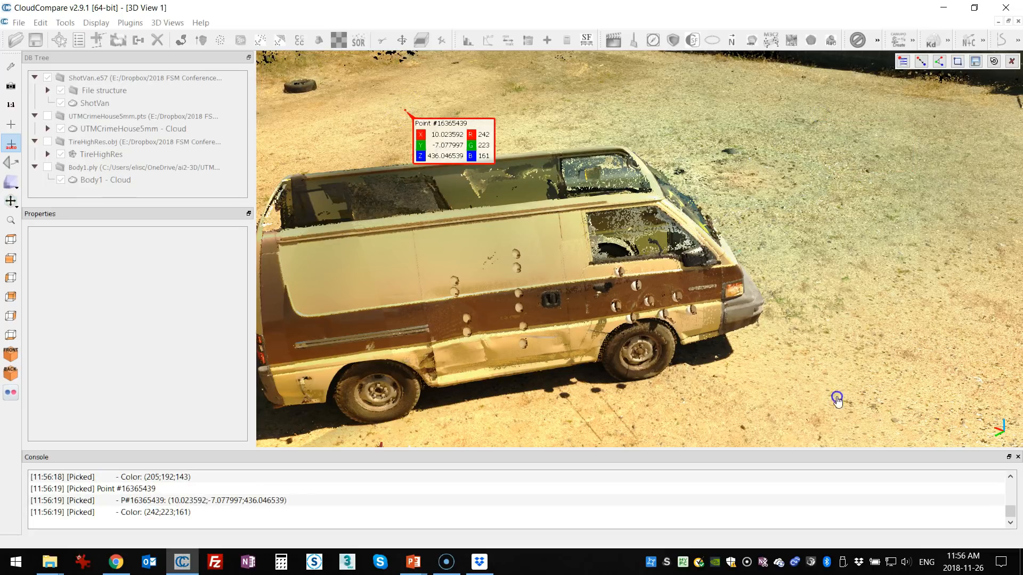
scroll(772, 285, down, 3)
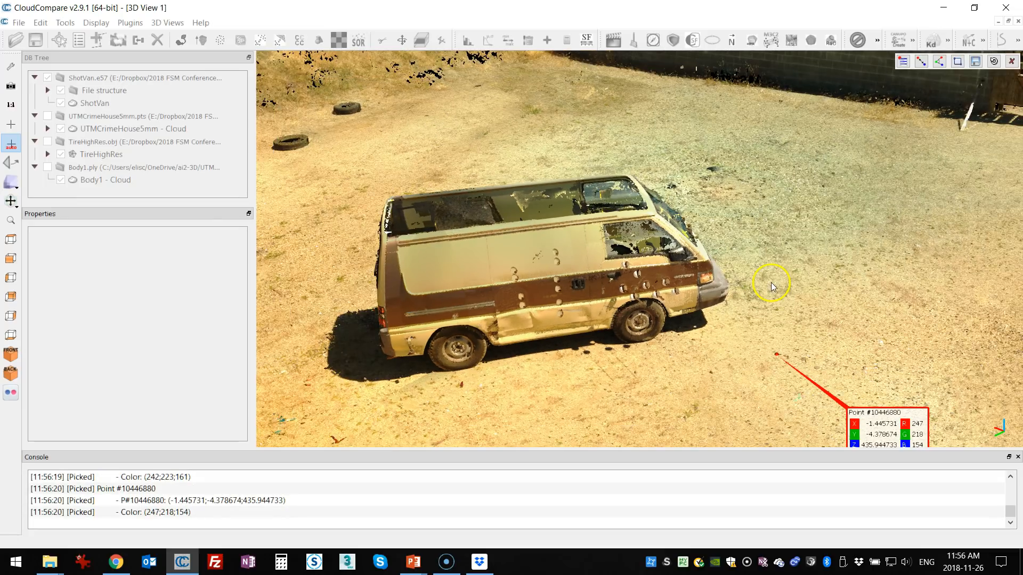
Switch to two-point distance mode and measure two long diagonals across the ground around the van
click(921, 62)
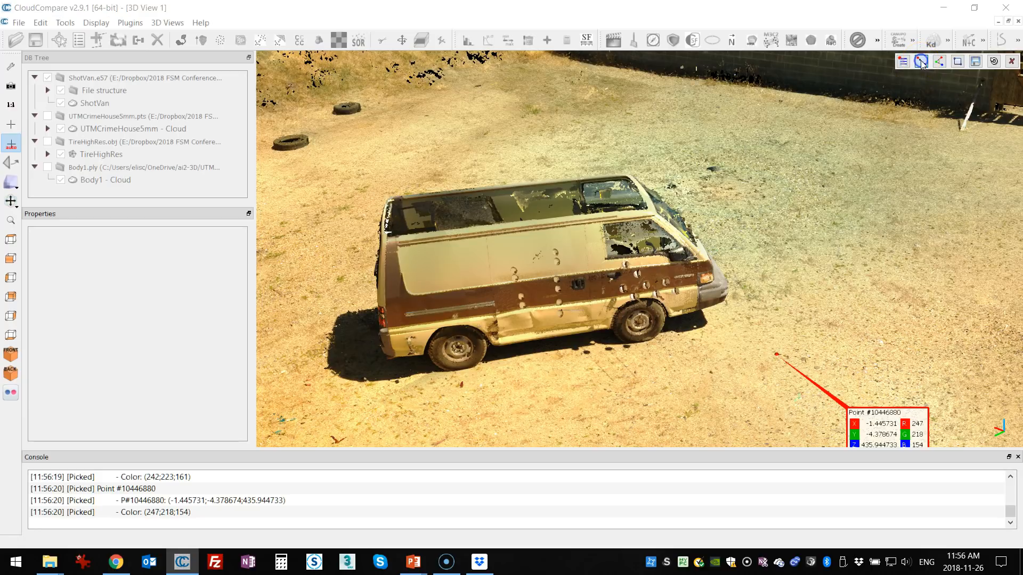
click(303, 110)
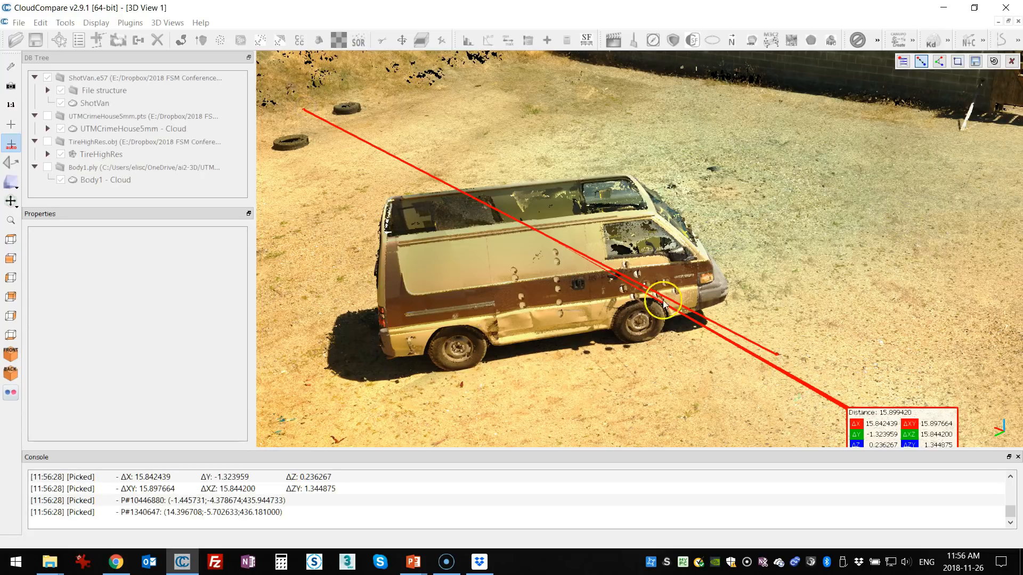
click(981, 144)
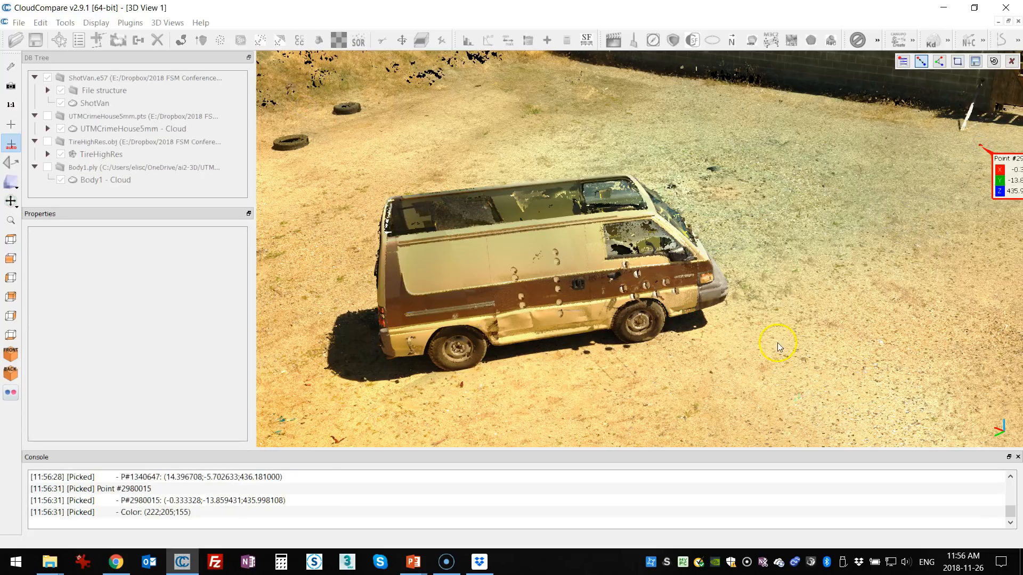
click(459, 375)
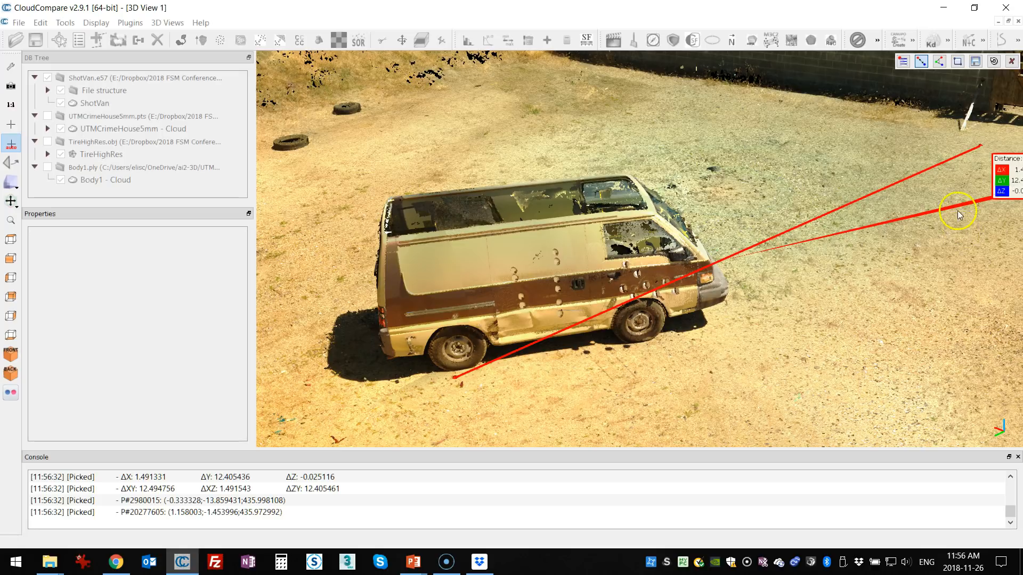
Bring the distance label into full view and place it on the ground in front of the van
drag(1011, 165, 791, 149)
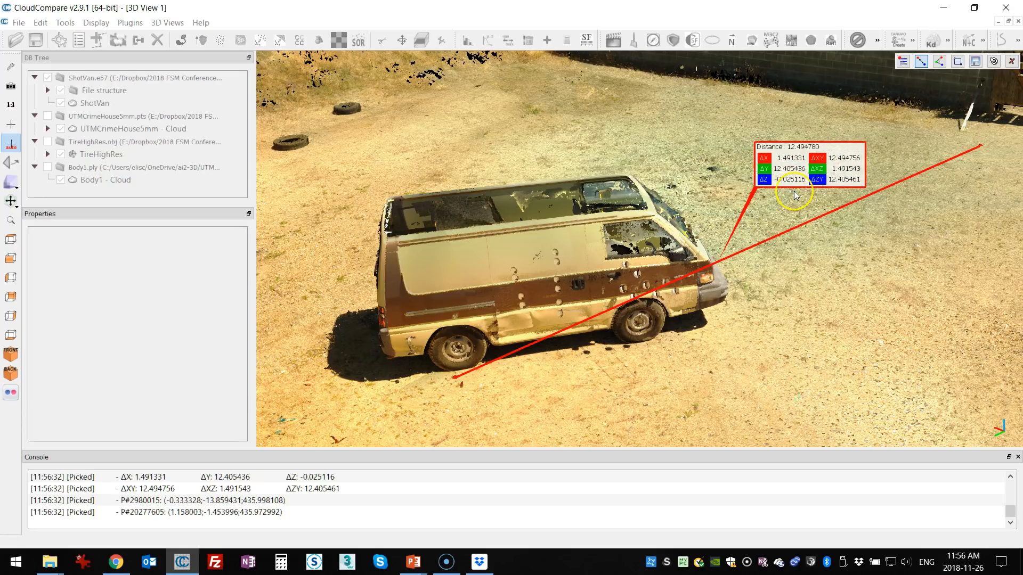
drag(807, 149, 657, 138)
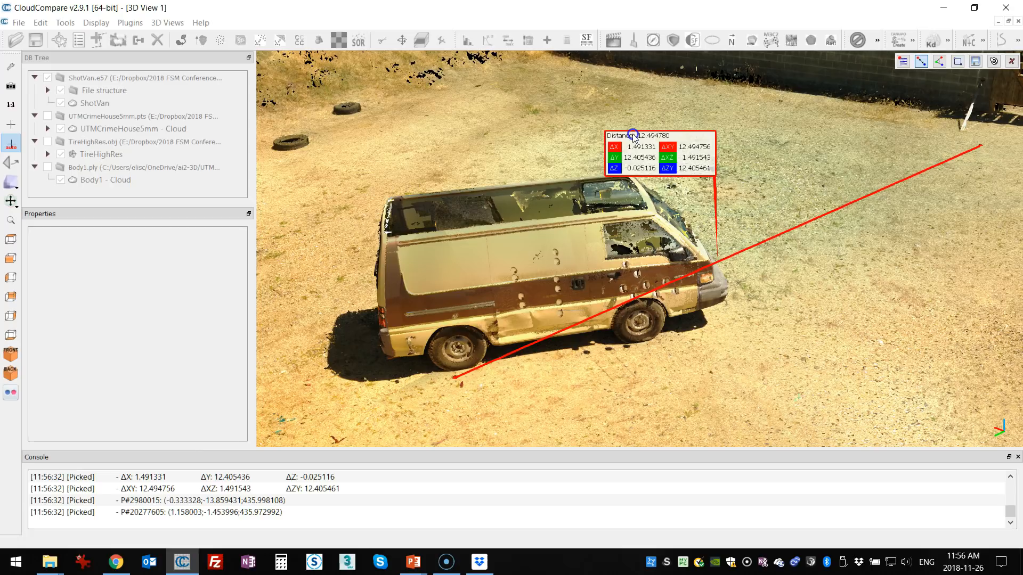
click(644, 138)
drag(650, 140, 821, 270)
Measure the distance between the van's rear and front wheel hubs
scroll(590, 305, down, 3)
scroll(554, 306, up, 7)
right_drag(525, 305, 548, 226)
scroll(539, 315, up, 6)
right_drag(538, 315, 667, 287)
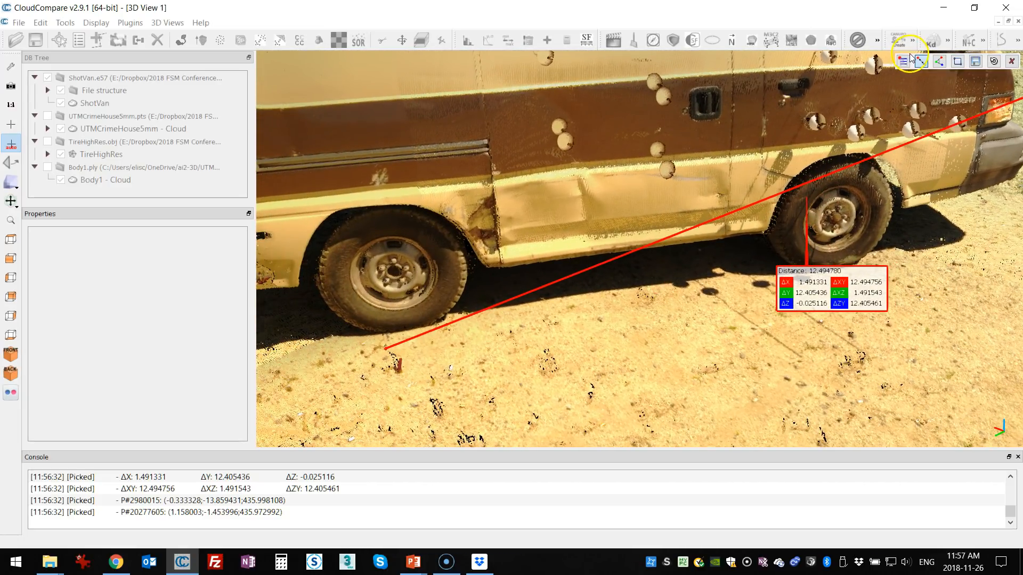
click(395, 282)
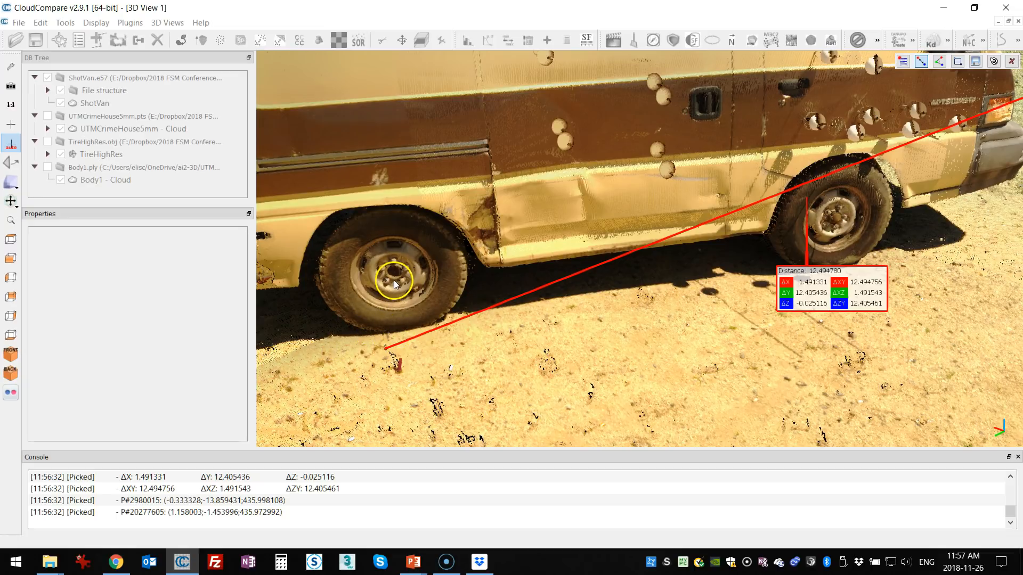
click(834, 223)
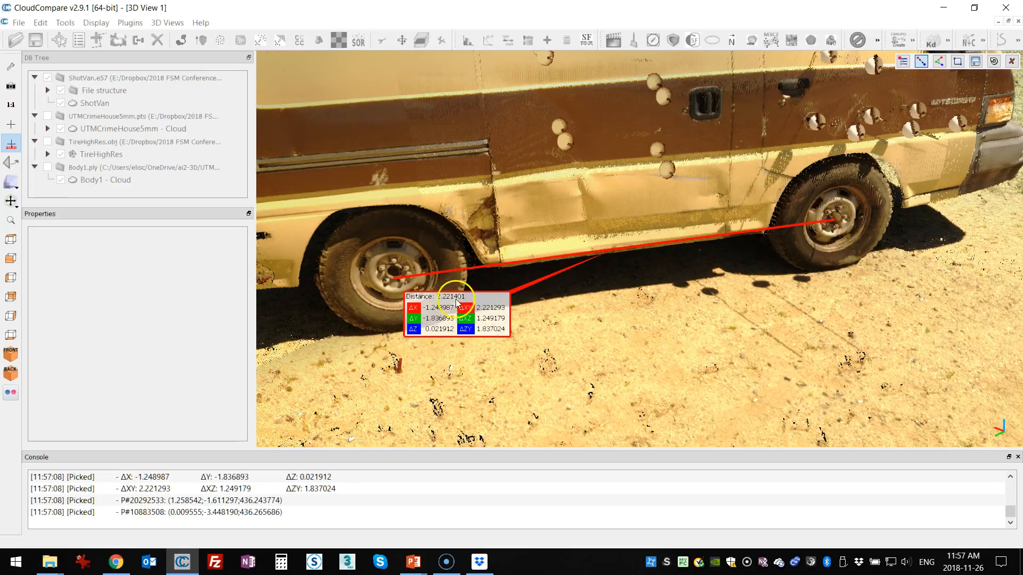
Move the wheelbase distance label off the wheels and place it above the van
drag(467, 303, 528, 158)
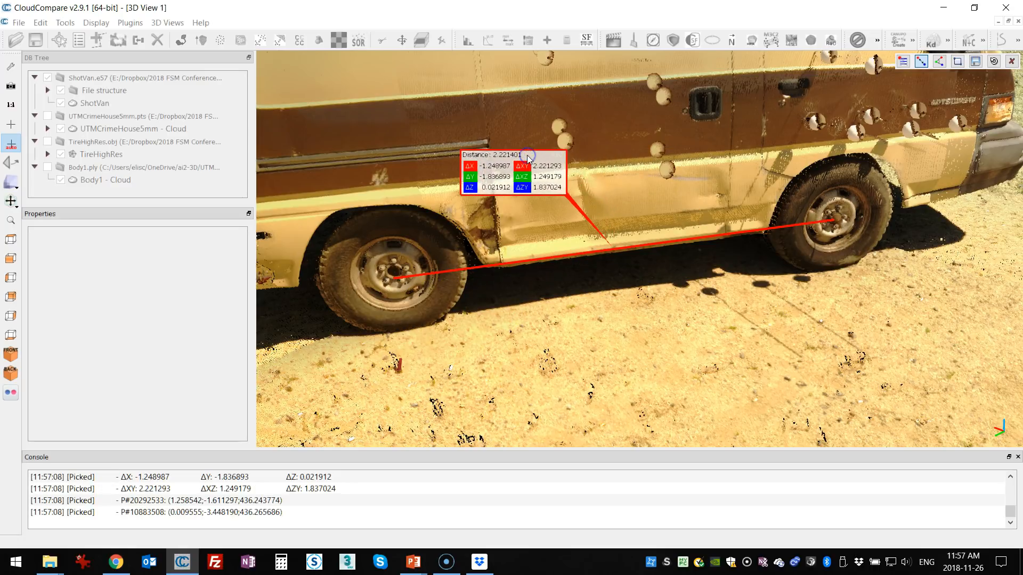
drag(528, 158, 553, 147)
scroll(586, 186, down, 5)
scroll(588, 189, up, 1)
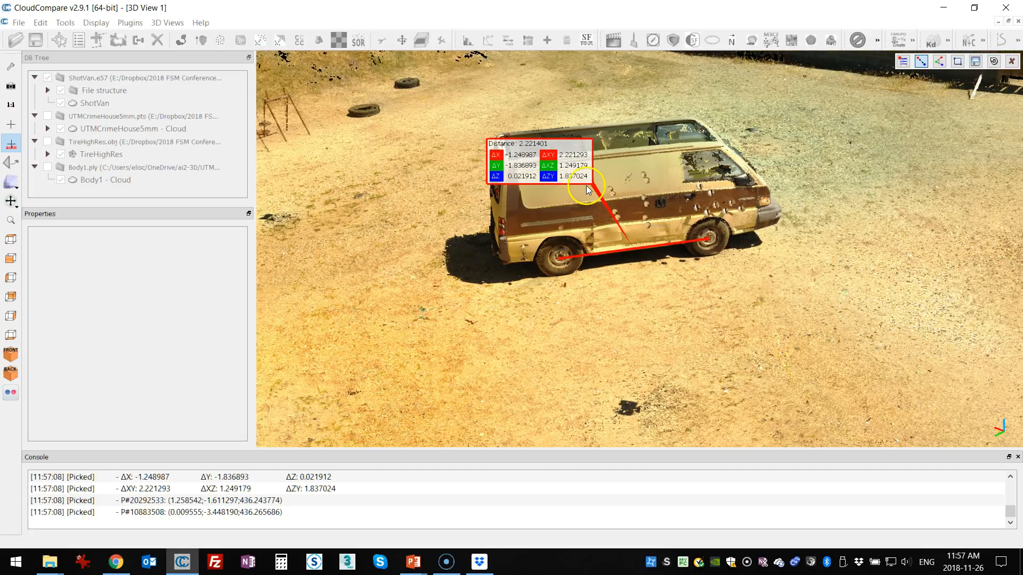
drag(434, 264, 395, 283)
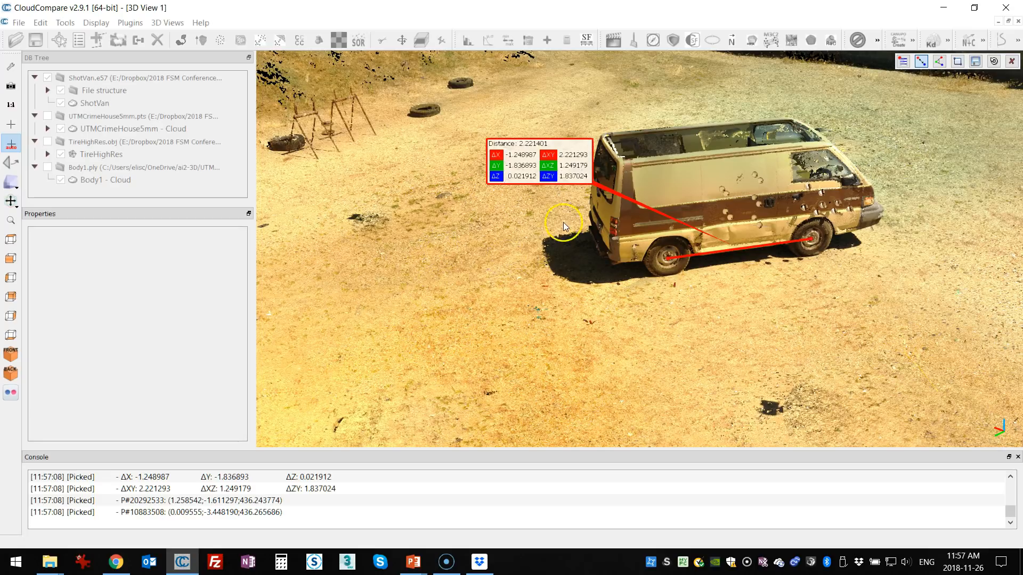
drag(564, 149, 700, 110)
Measure two distances from the block wall to the ground around the van and shift the label closer to the van
drag(823, 201, 880, 107)
click(848, 105)
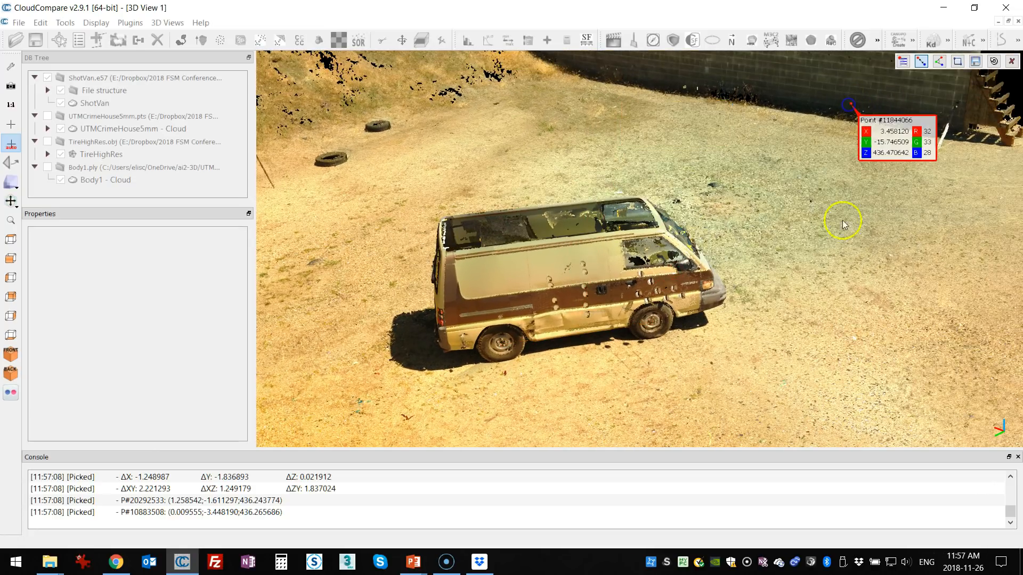
click(811, 297)
click(682, 70)
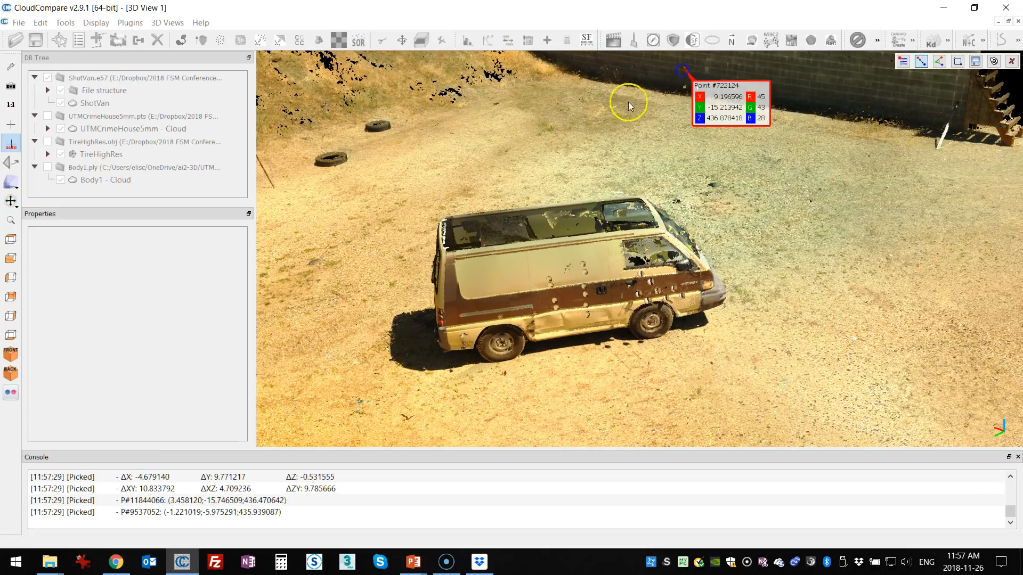
click(384, 206)
drag(745, 84, 682, 128)
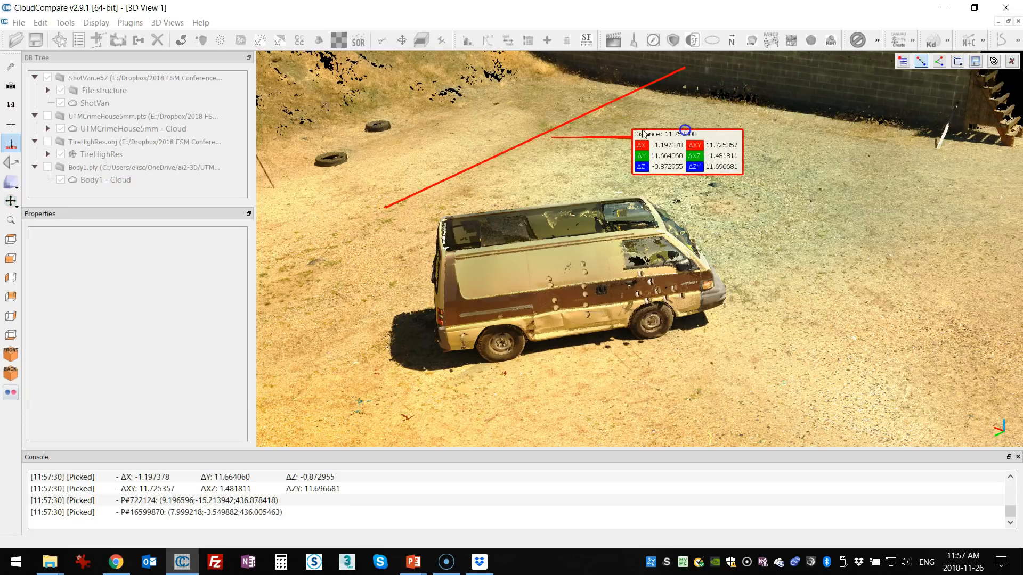
Switch to three-point triangle mode and measure two triangles spanning the block wall and the ground near the van
click(940, 62)
click(869, 109)
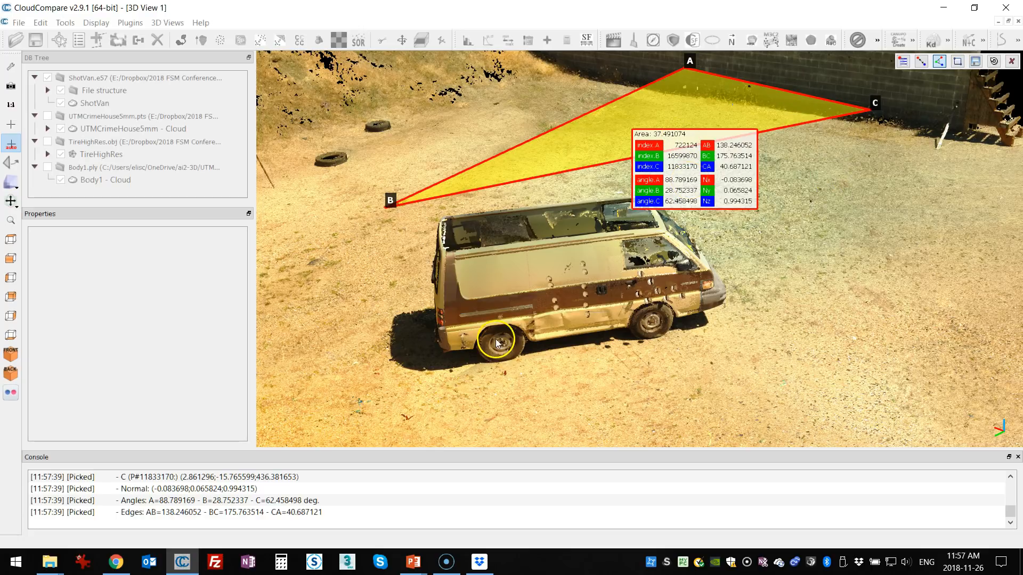
click(915, 81)
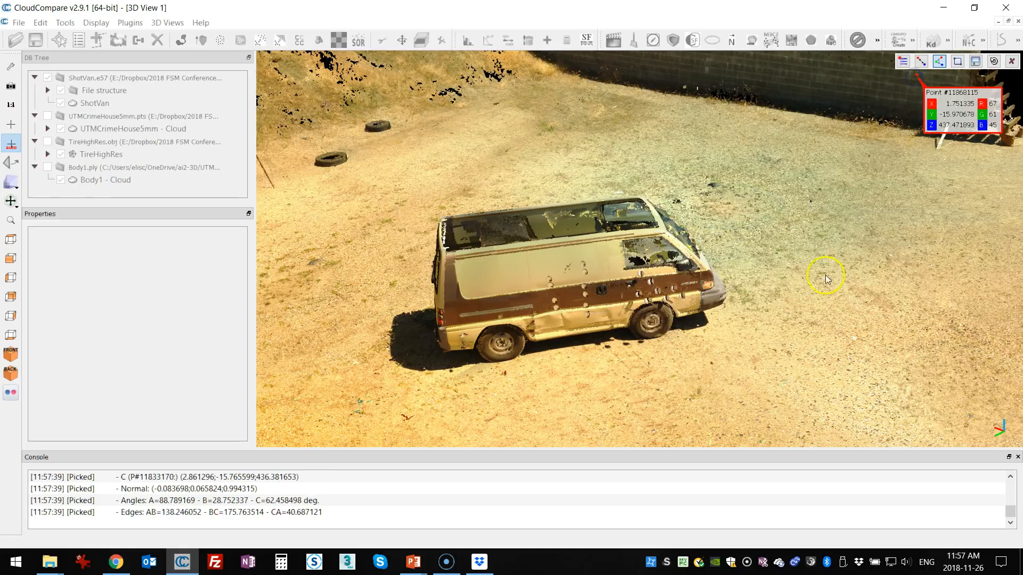
click(725, 338)
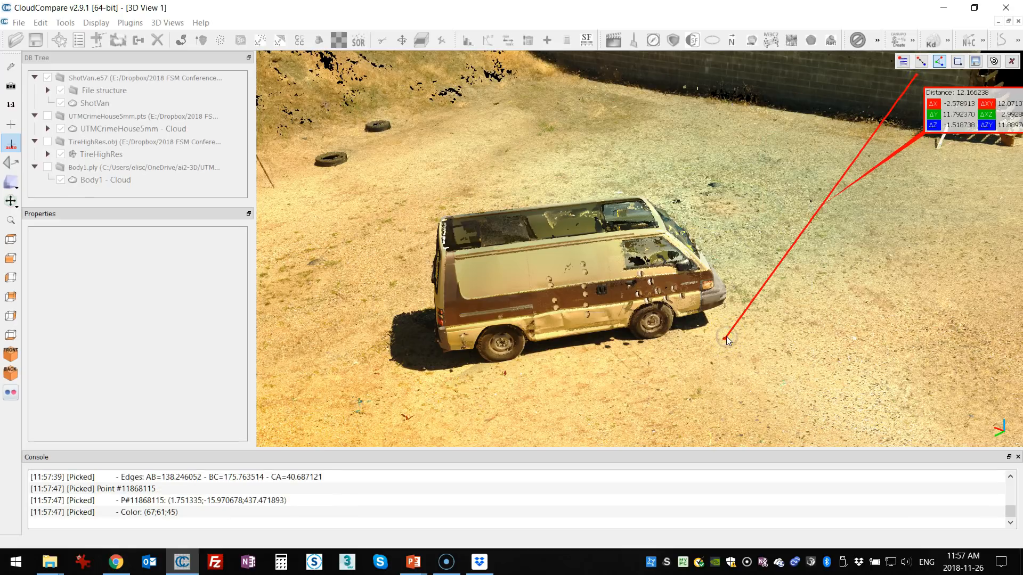
click(908, 133)
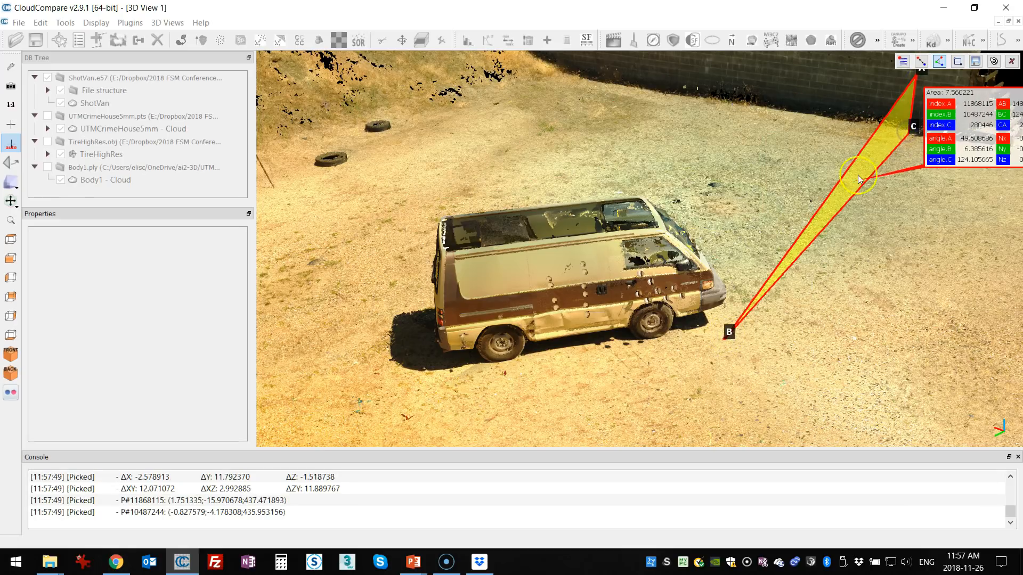
Measure a two-point distance across the open ground beside the van and save its label under the ShotVan cloud
drag(849, 346, 708, 355)
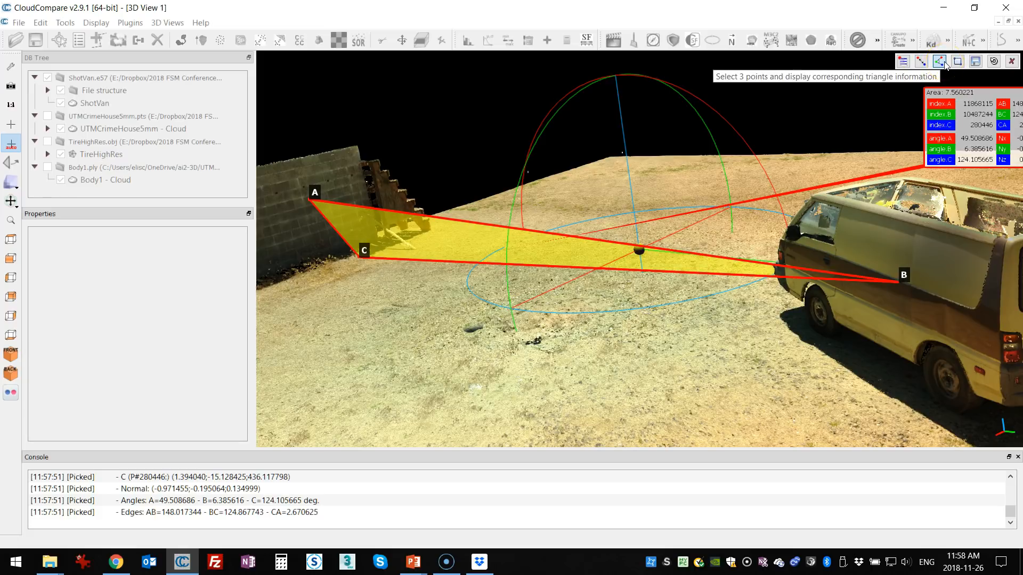
click(920, 61)
click(649, 194)
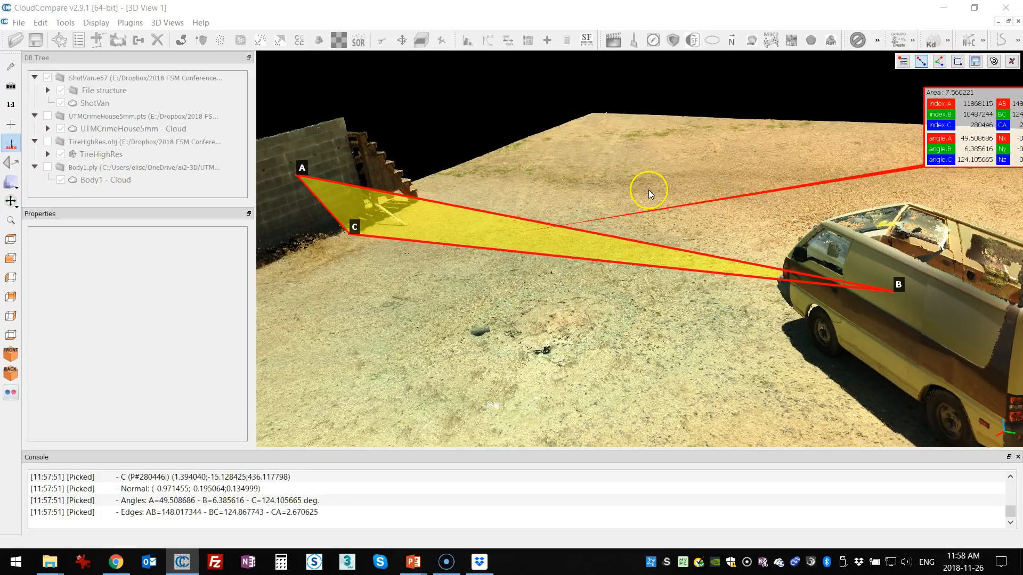
click(534, 309)
click(653, 164)
click(924, 91)
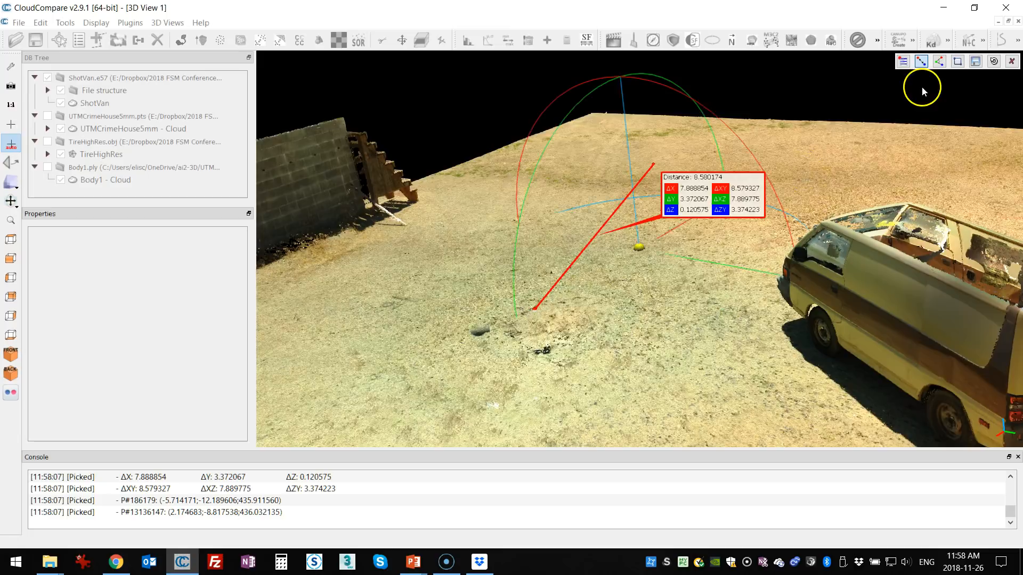
drag(923, 90, 957, 71)
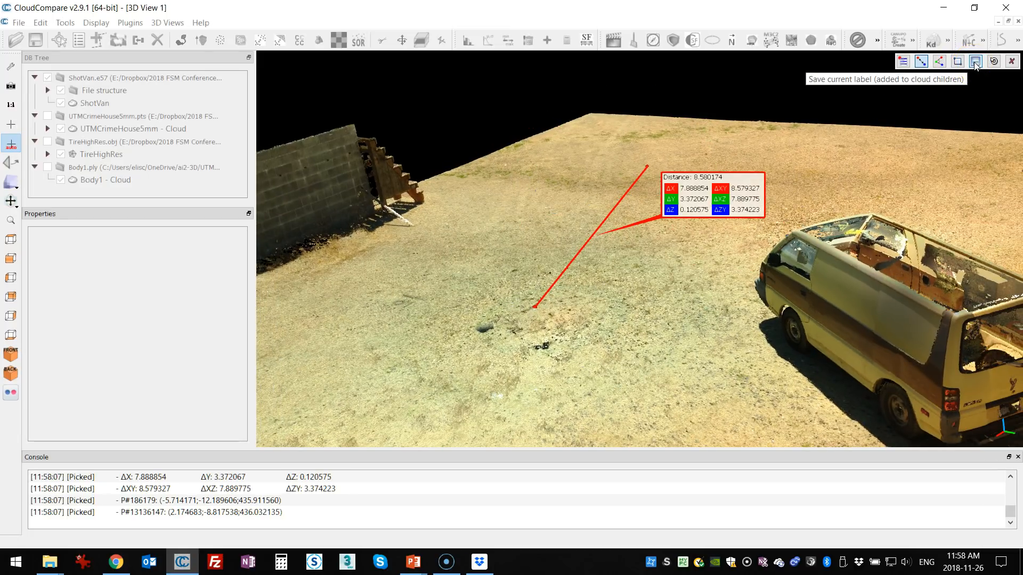
click(976, 63)
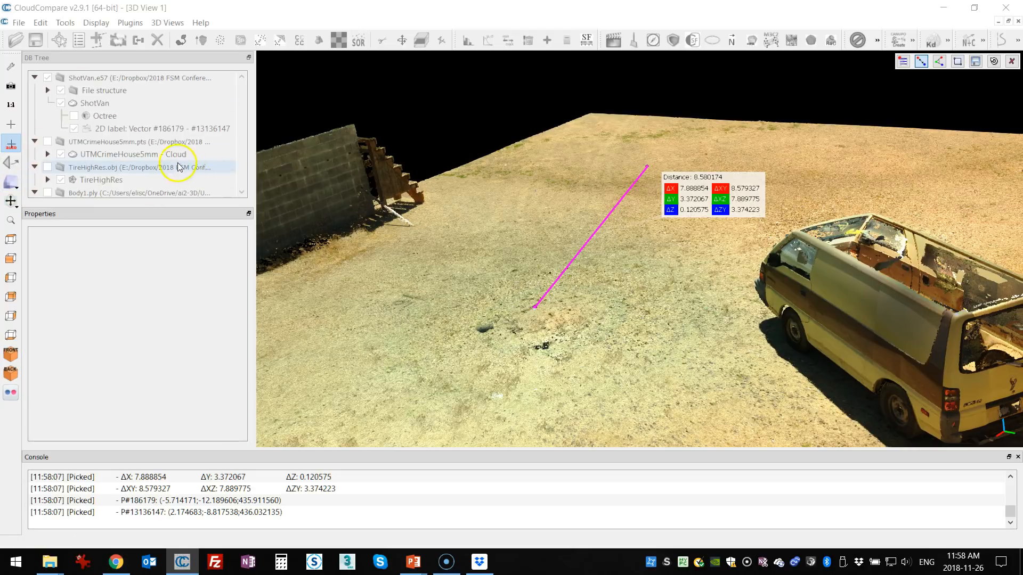
Exit point picking, select the saved 2D distance label and move it over by the block wall
drag(458, 203, 959, 346)
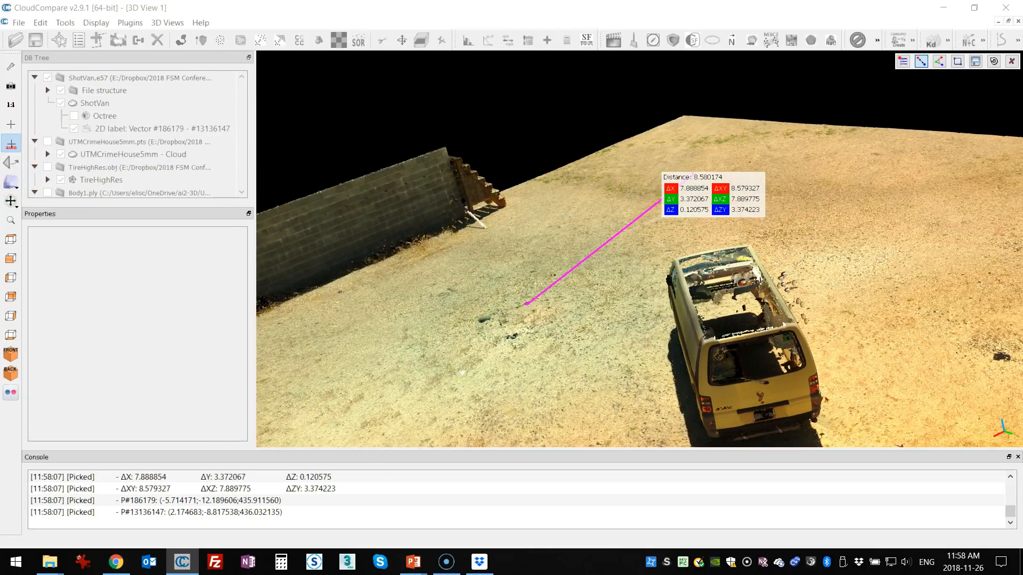
click(1012, 61)
click(160, 128)
drag(342, 222, 726, 216)
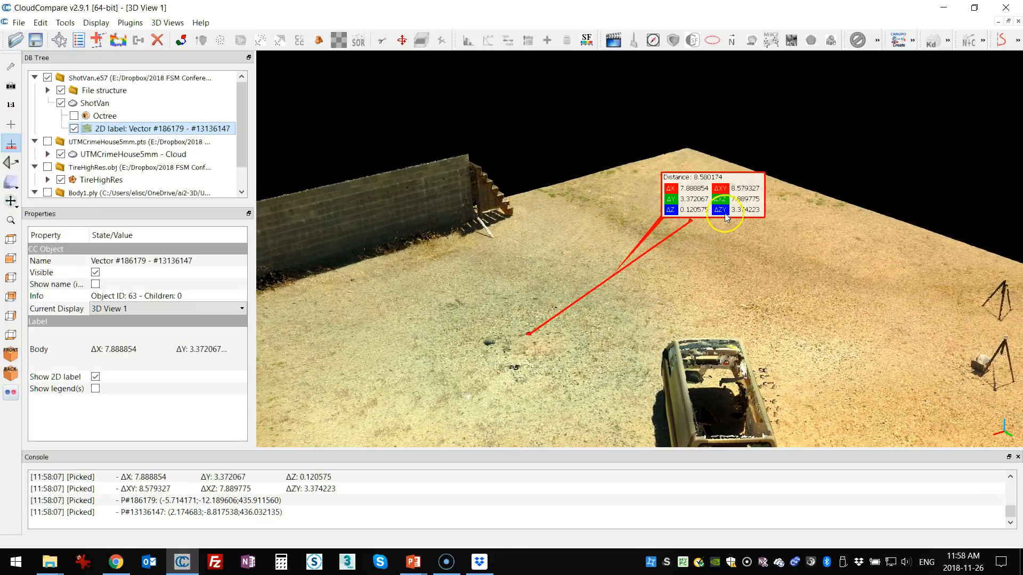
drag(725, 181, 516, 174)
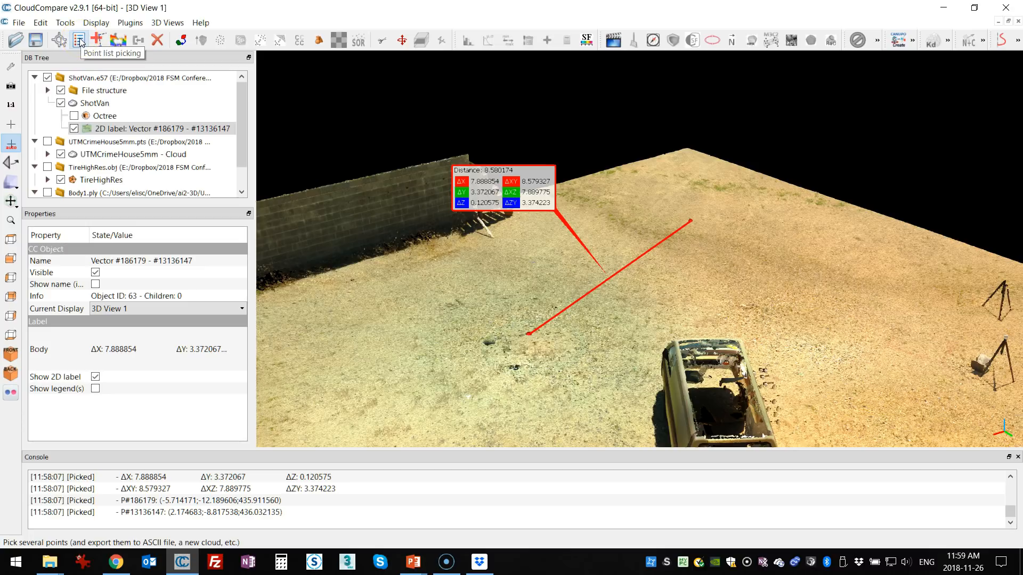
Start point list picking on the ShotVan cloud and pick five points on the ground around the van
click(100, 105)
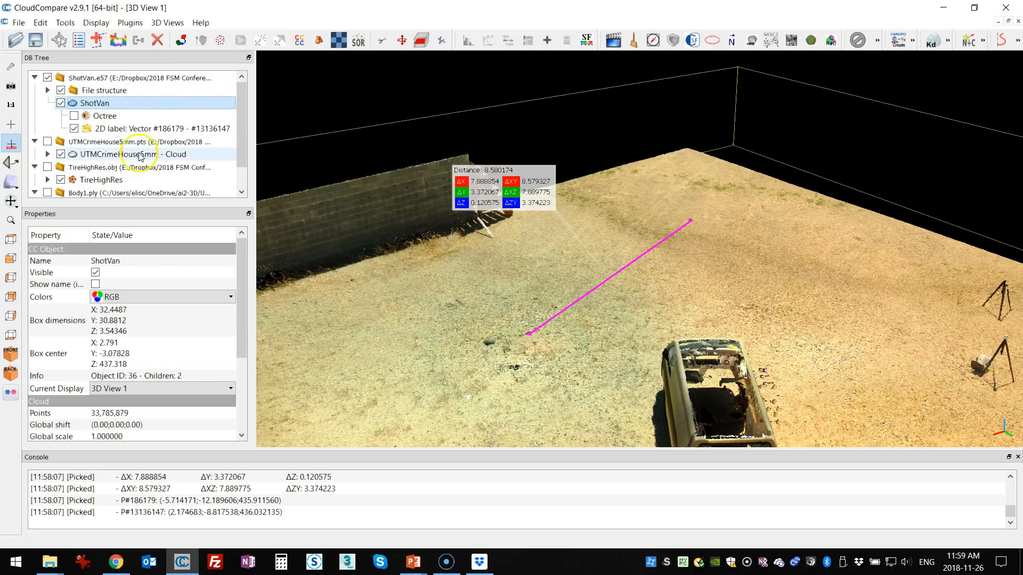
click(95, 40)
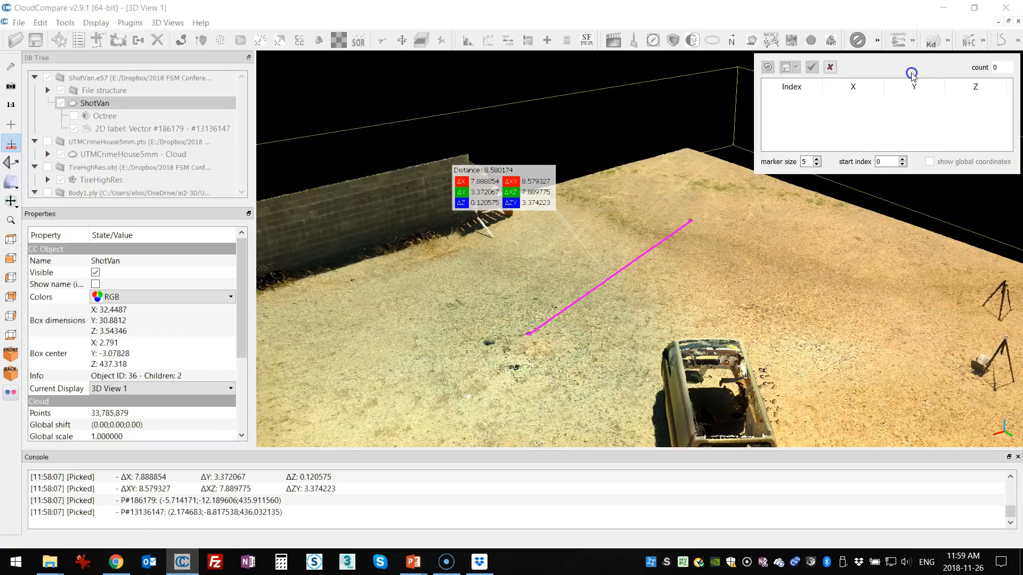
click(408, 294)
click(665, 254)
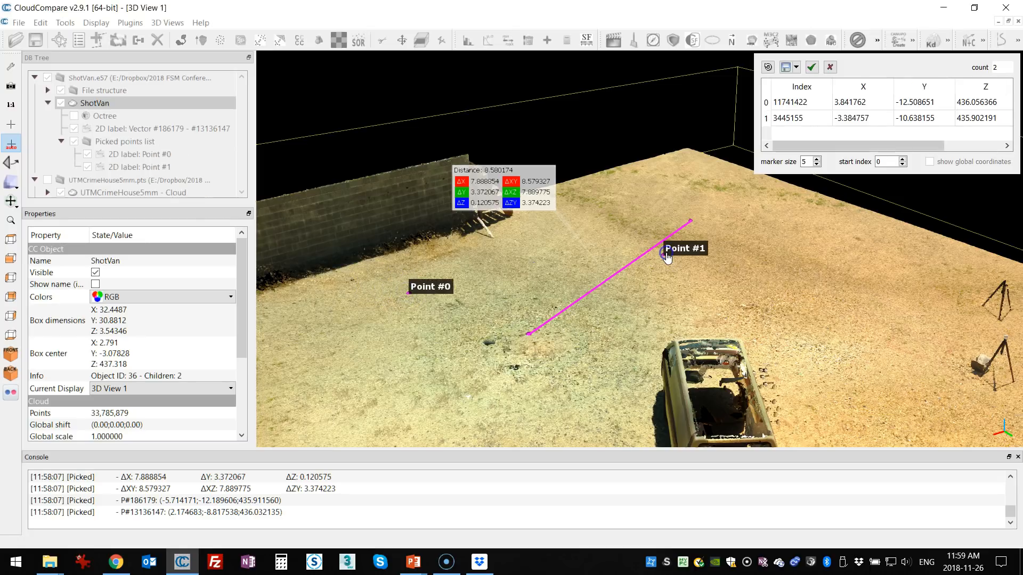
click(915, 256)
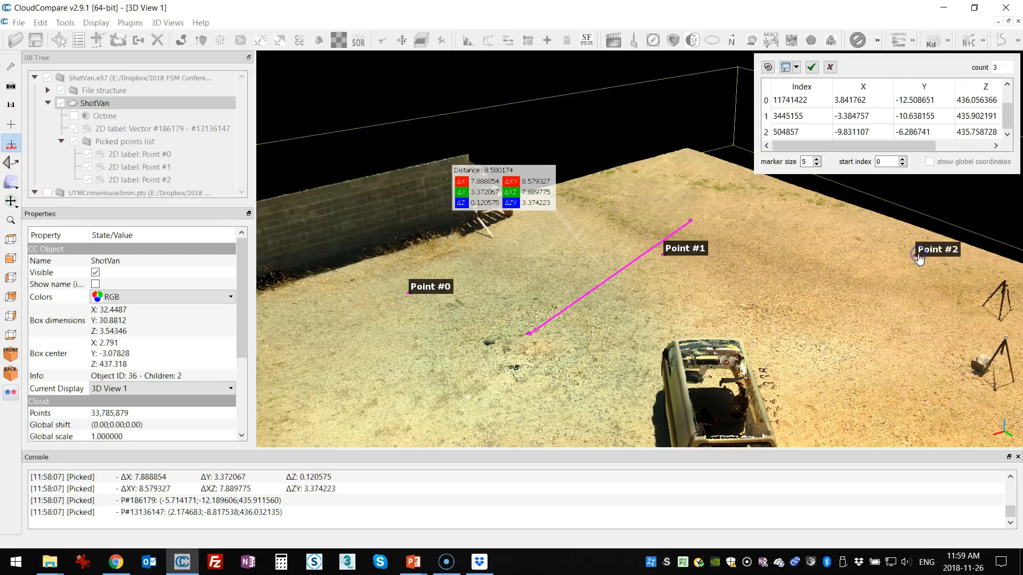
click(912, 388)
click(499, 411)
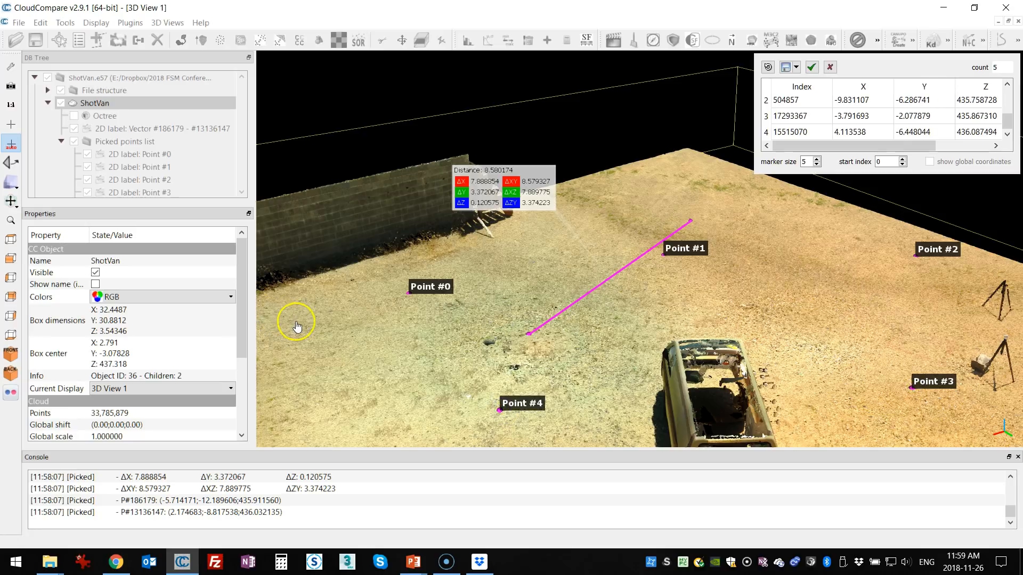
Add eight more points to the list, two on the block wall and the rest spread across the ground
click(296, 324)
click(301, 224)
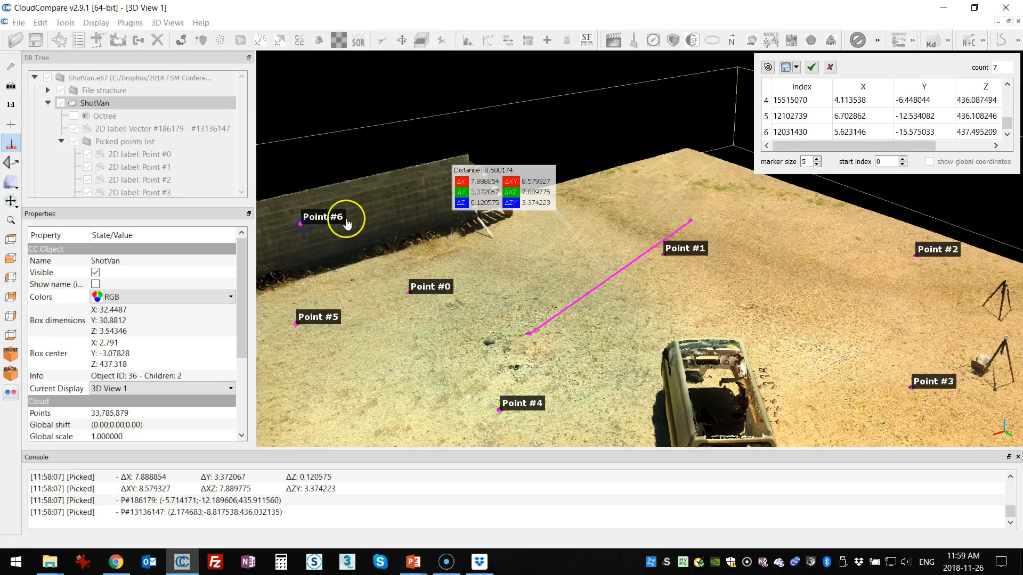
click(392, 185)
click(662, 166)
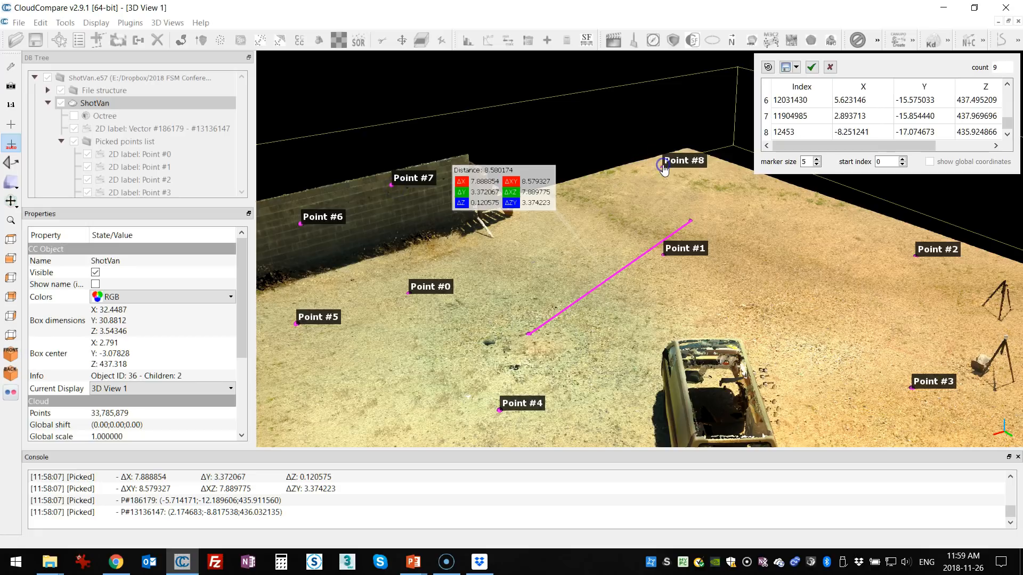
click(803, 279)
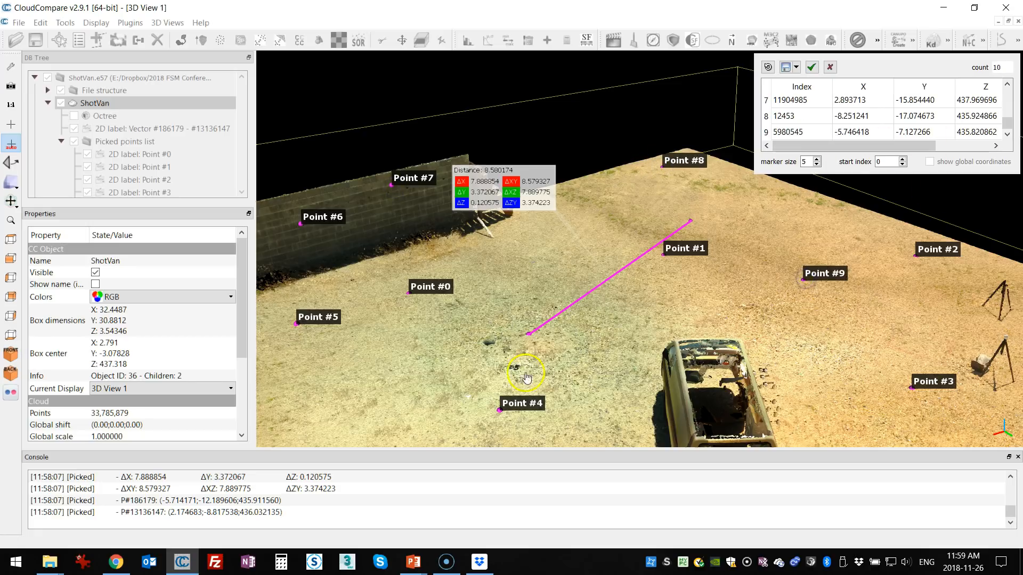
click(426, 392)
click(526, 258)
click(888, 380)
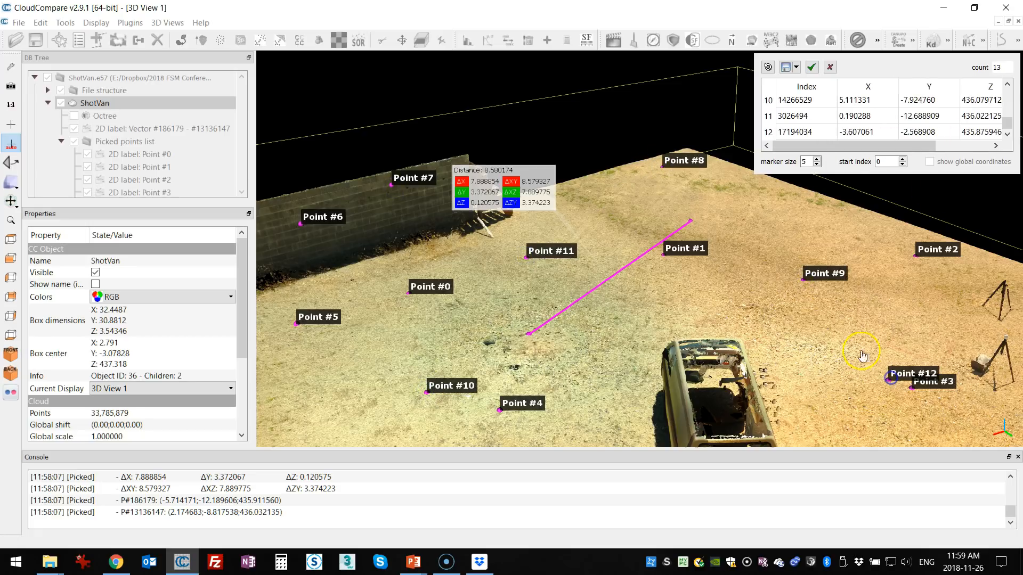
Pick two more ground points beyond the van in the ShotVan cloud and check their coordinates in the picking list
click(720, 301)
click(740, 234)
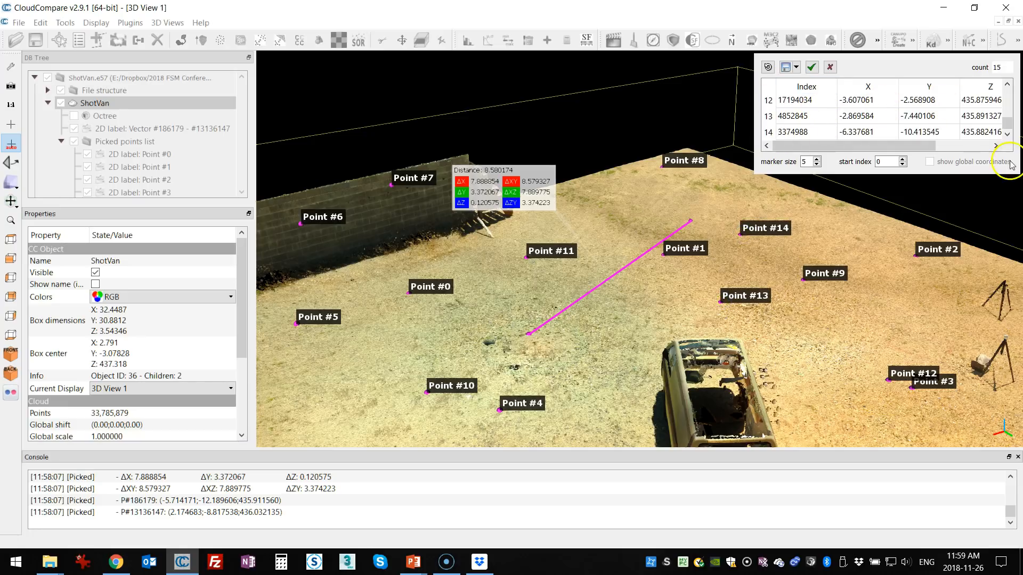
click(967, 144)
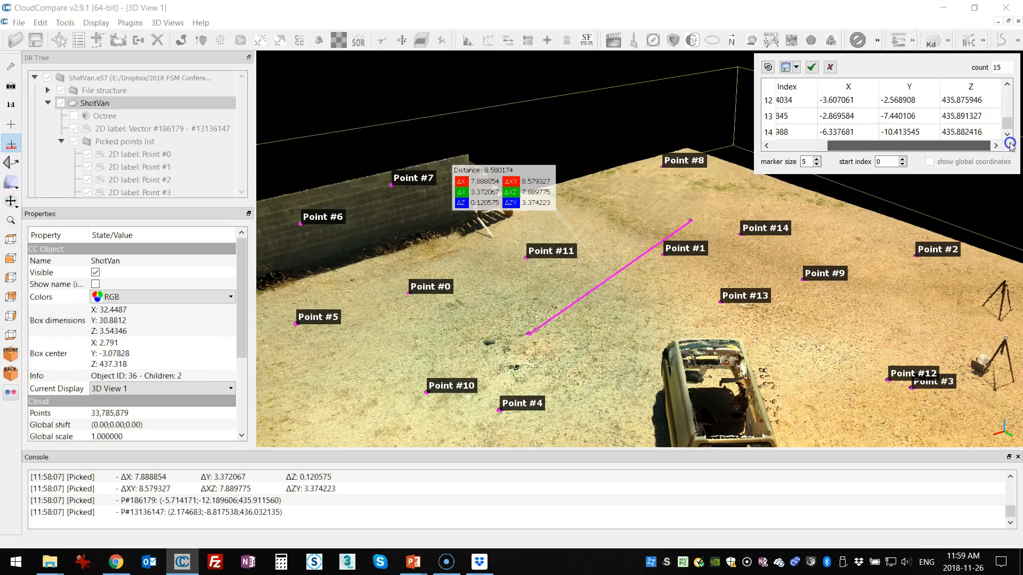
drag(1010, 144, 919, 136)
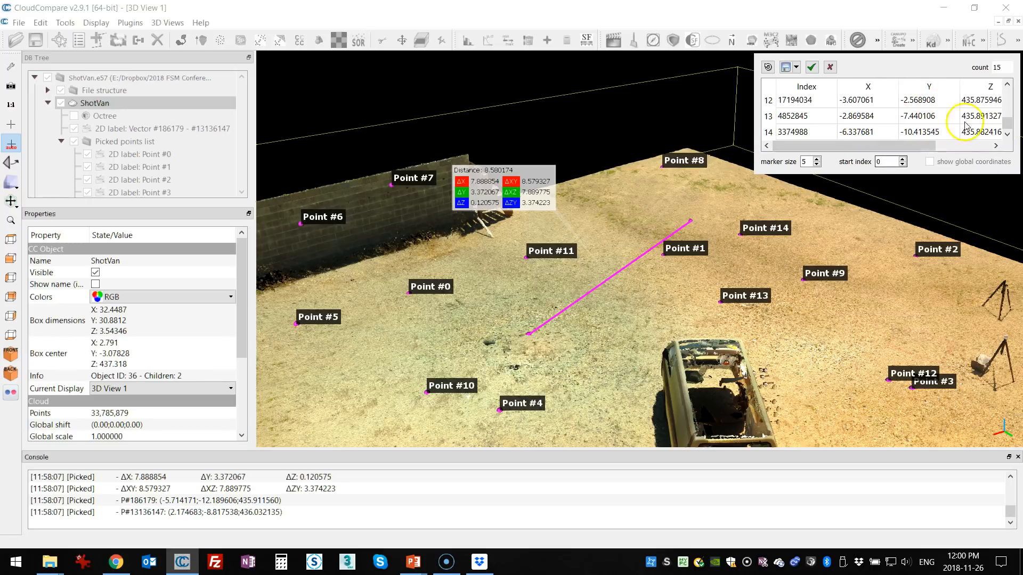
Export the picked points as a new cloud and accept the point picking list
click(798, 71)
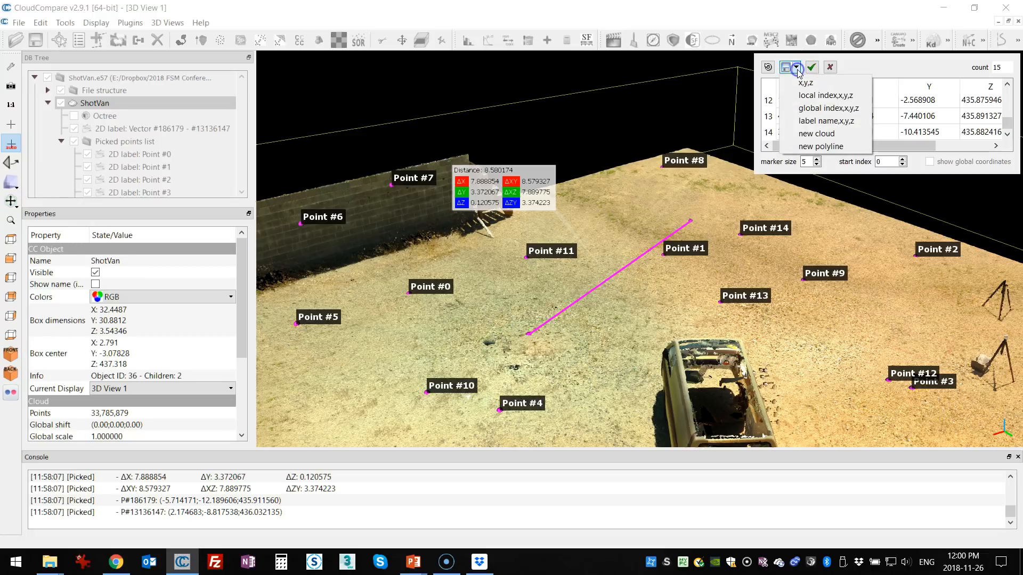
click(833, 134)
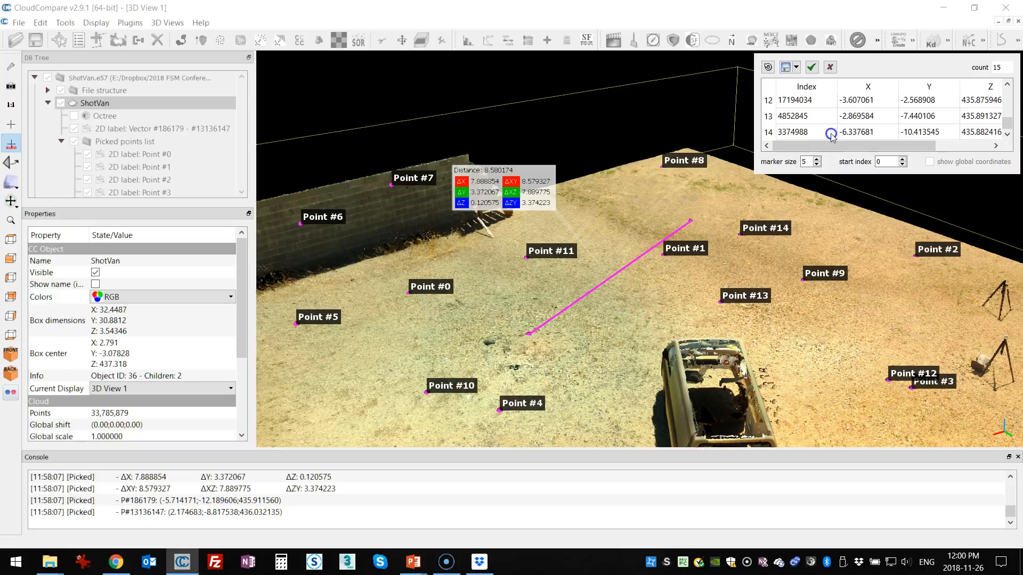
click(786, 71)
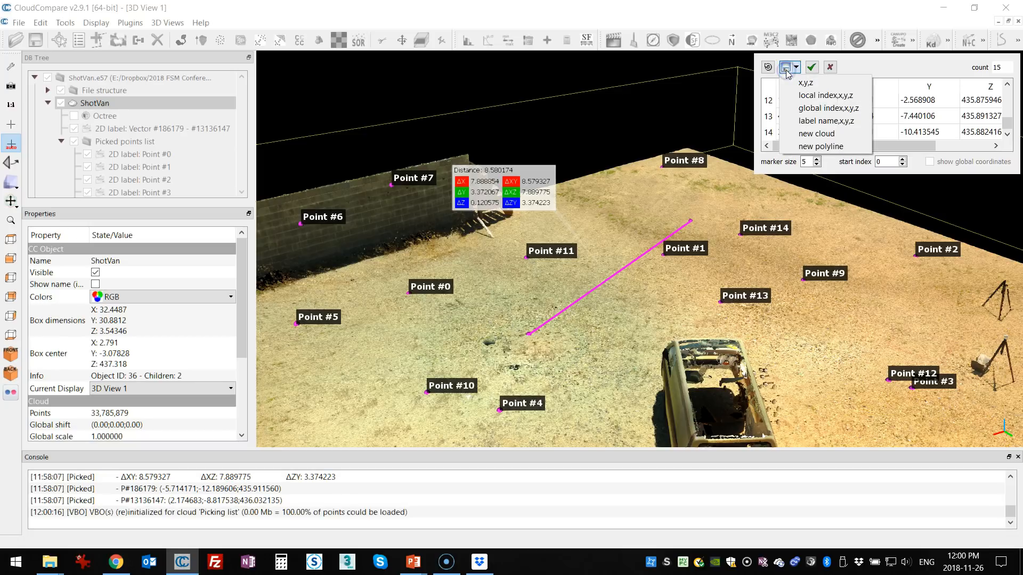
click(862, 69)
click(810, 68)
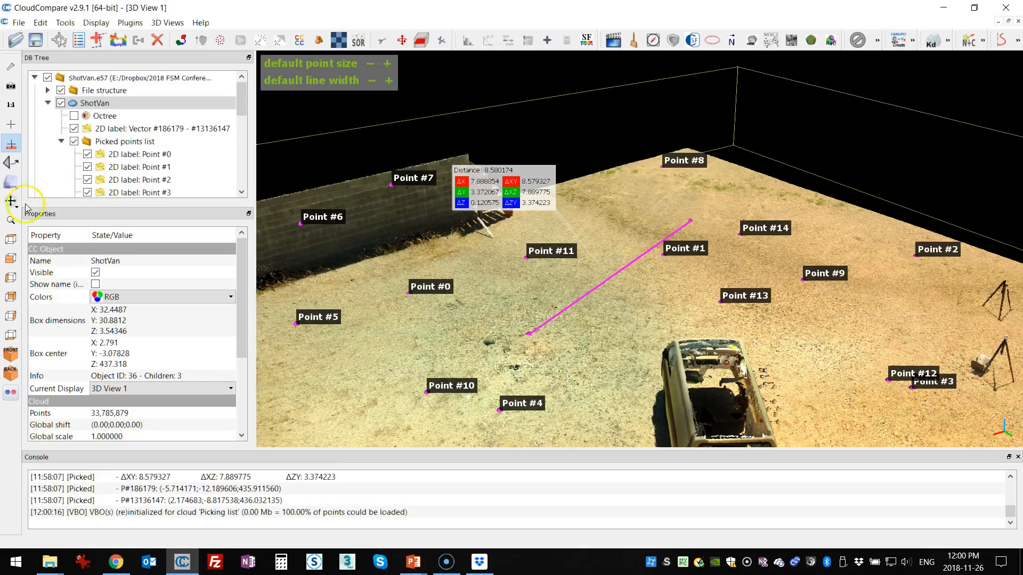
Examine the individual point labels in ShotVan's picked points list and their properties
scroll(152, 165, down, 6)
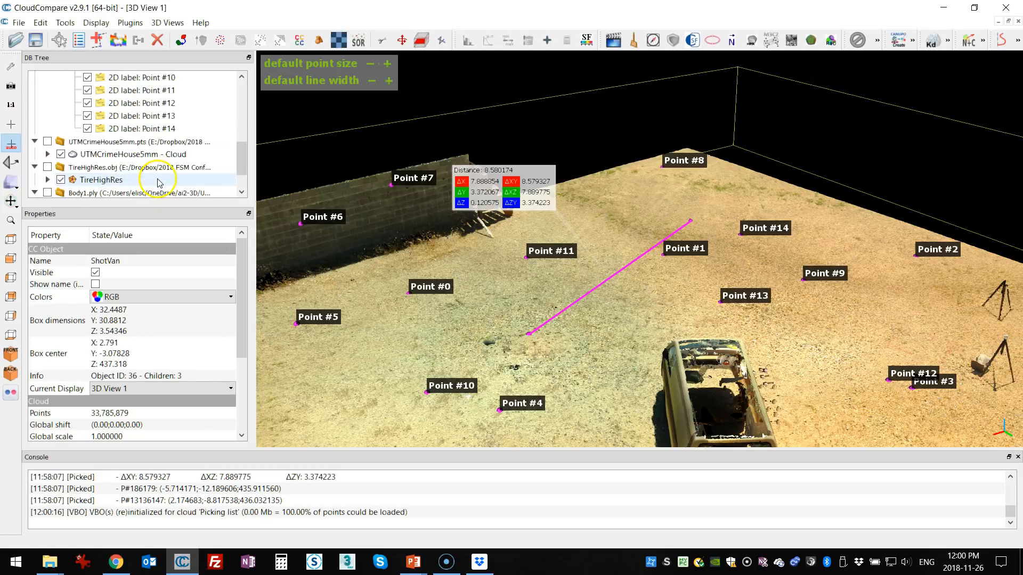
scroll(154, 170, up, 4)
scroll(154, 168, up, 3)
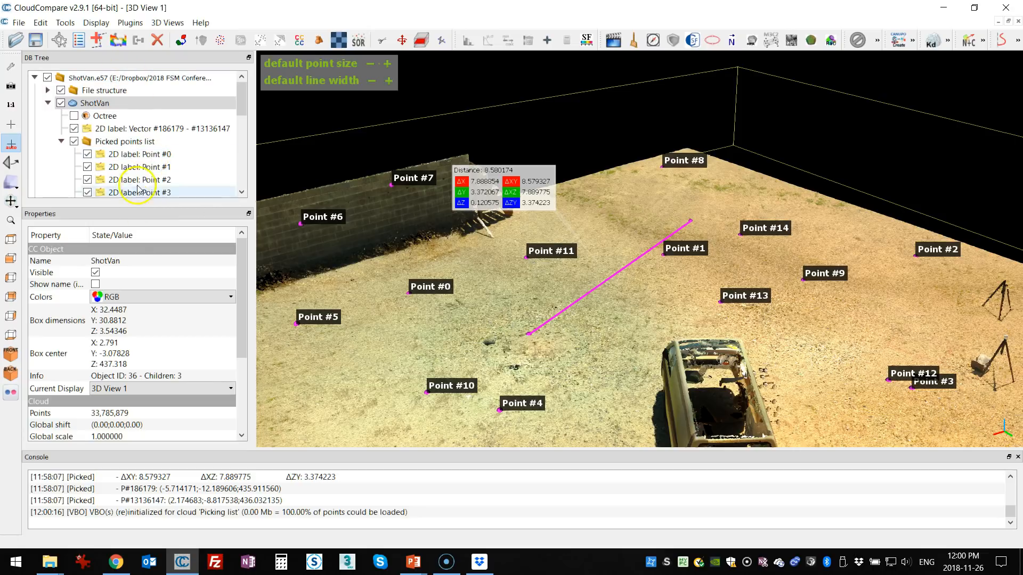
click(137, 155)
click(136, 166)
click(140, 180)
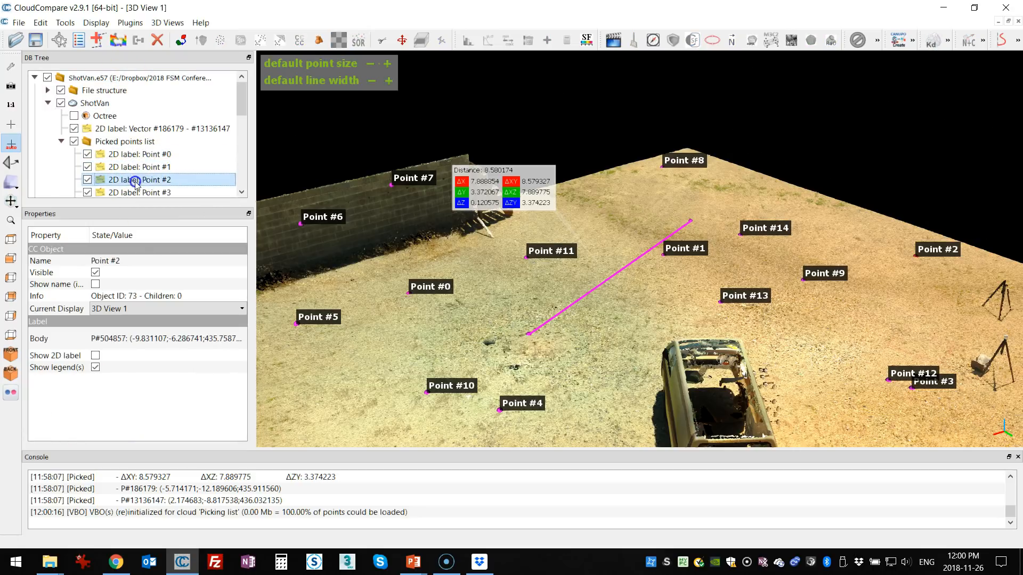
click(136, 154)
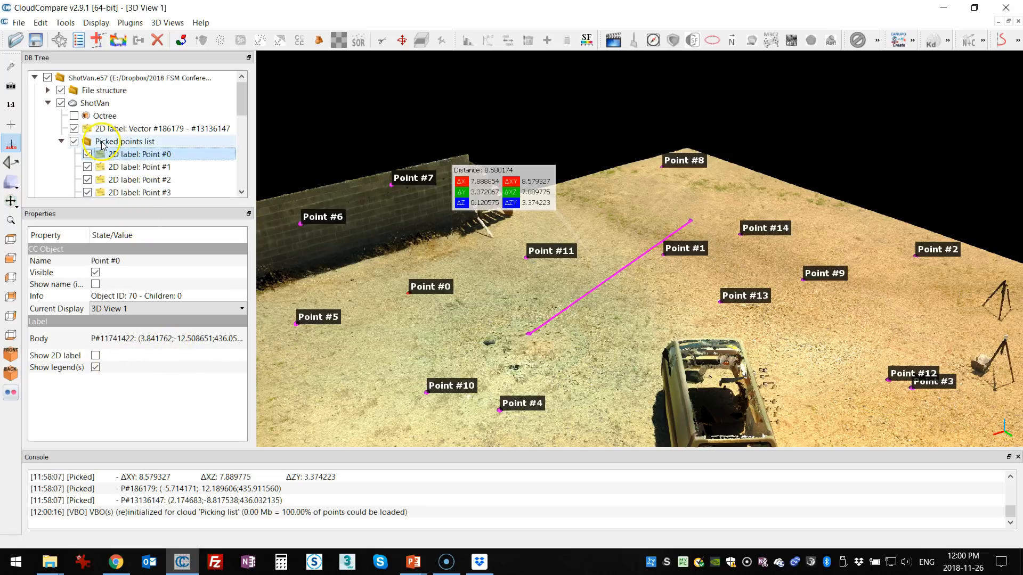
click(98, 102)
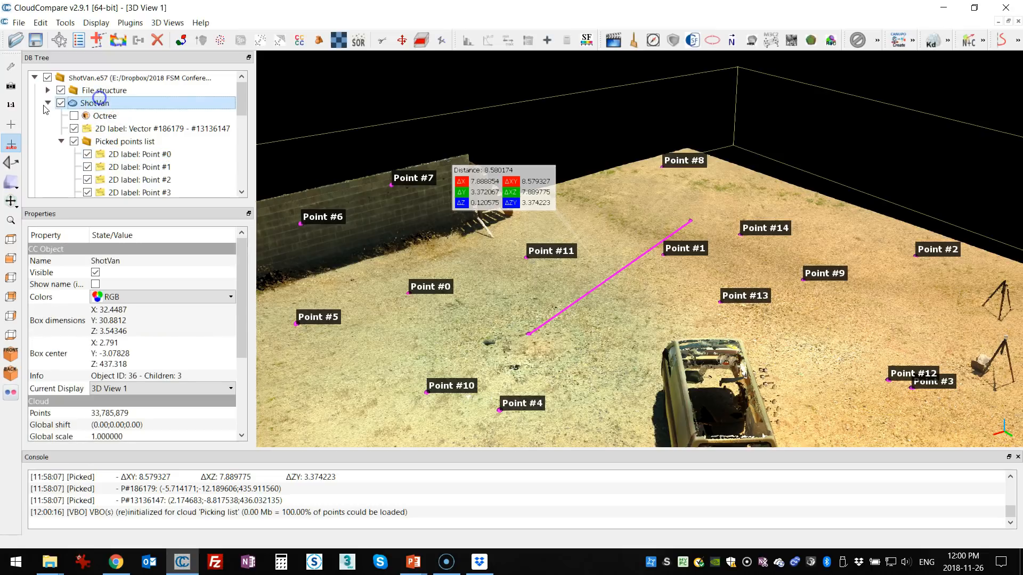
click(97, 40)
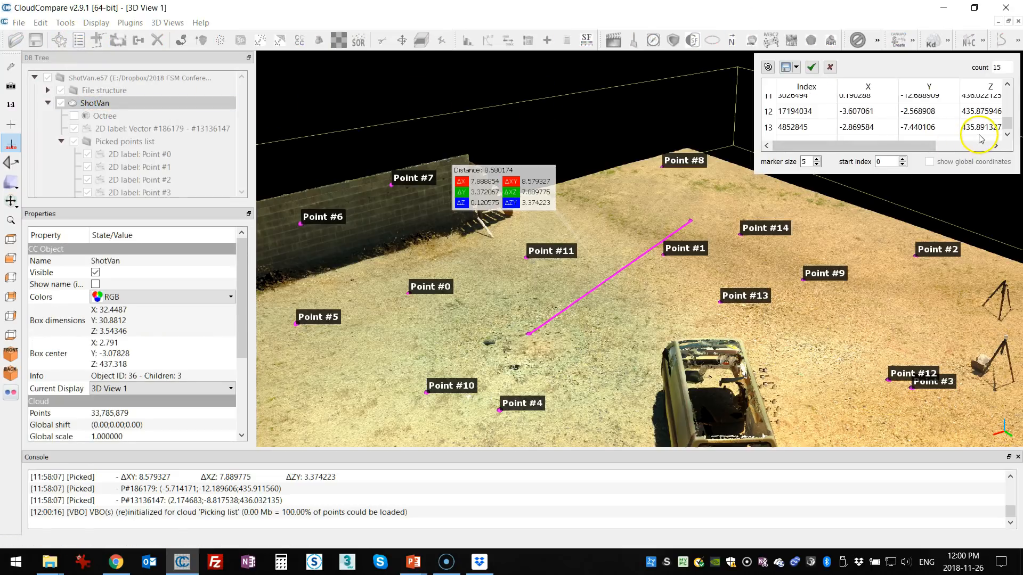
click(796, 67)
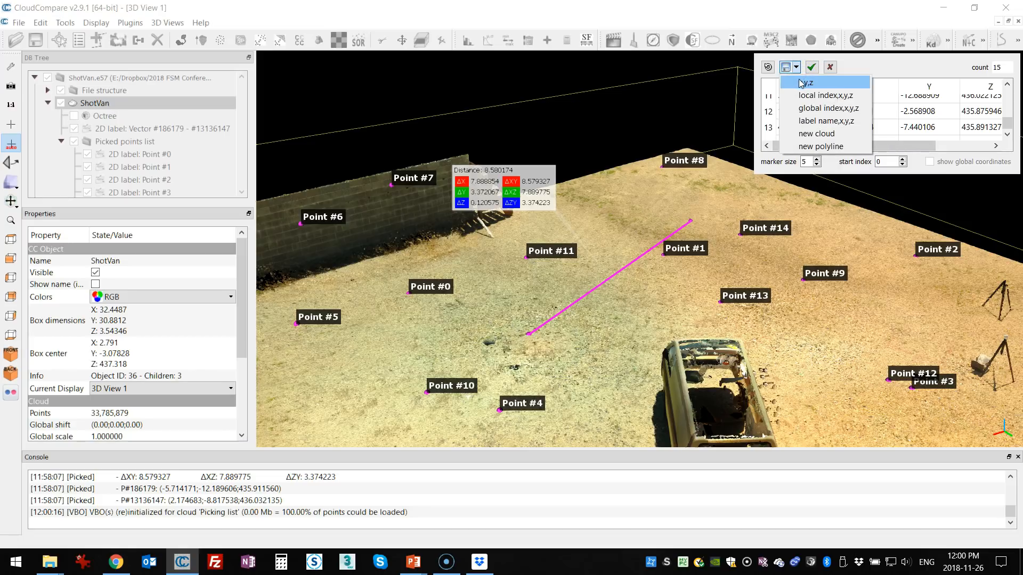
click(819, 83)
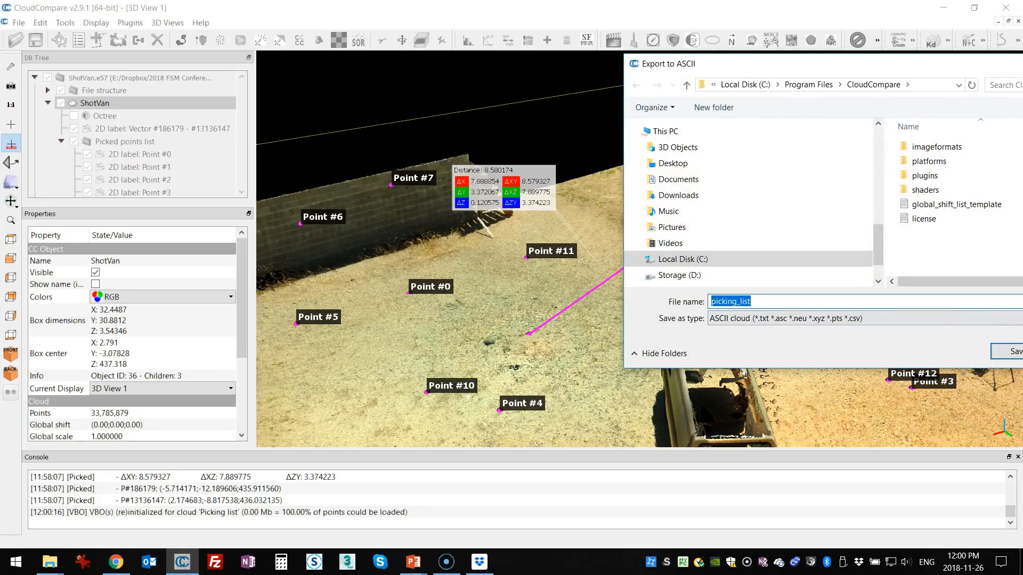
drag(845, 64, 737, 64)
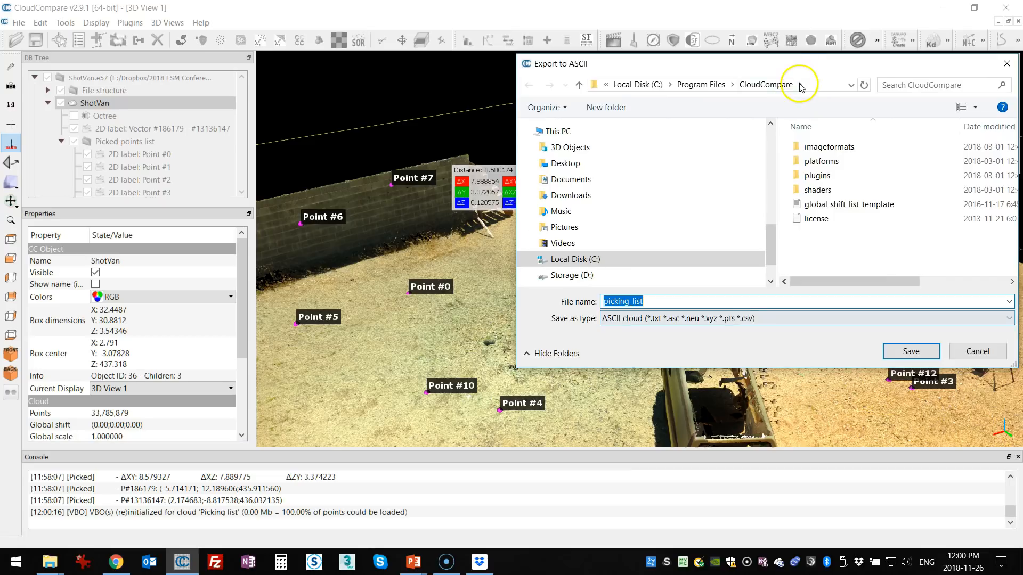
drag(799, 64, 532, 93)
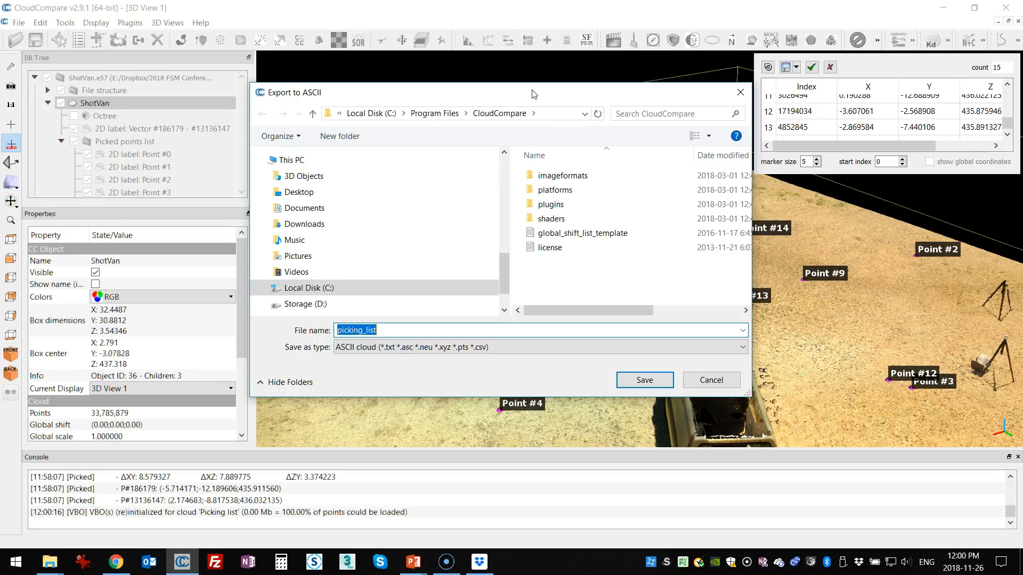
click(722, 382)
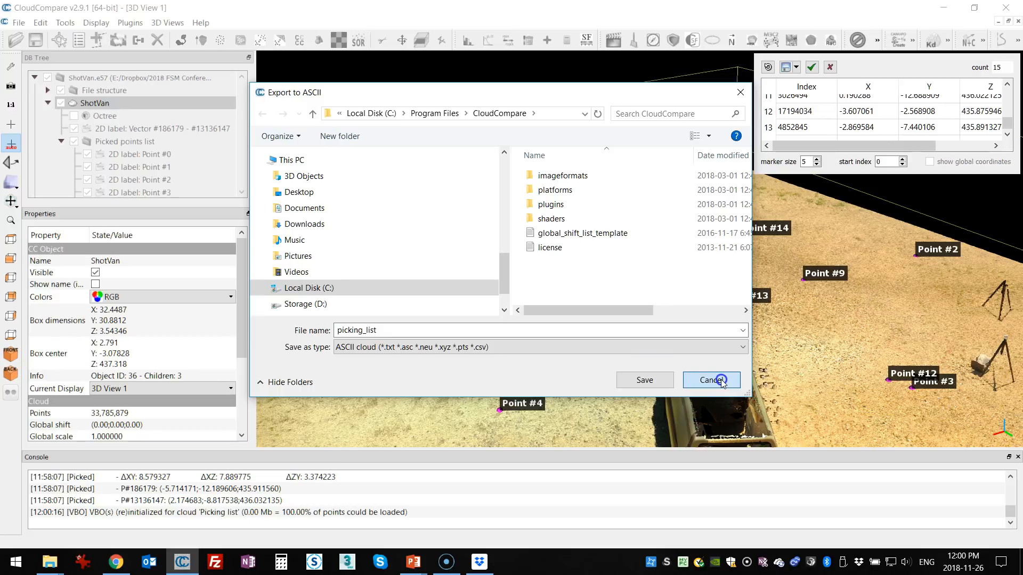
click(722, 382)
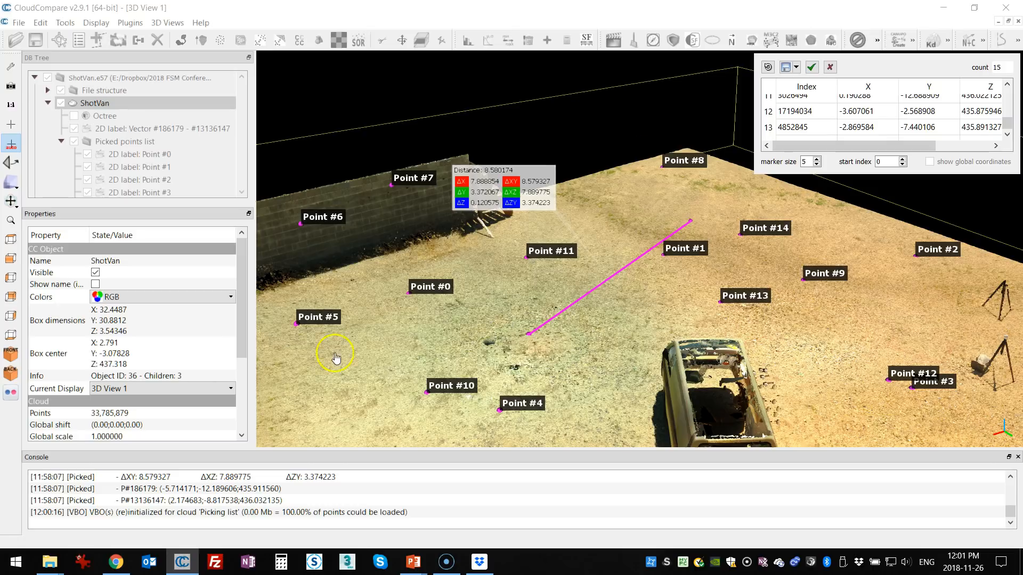
key(alt+Tab)
click(809, 68)
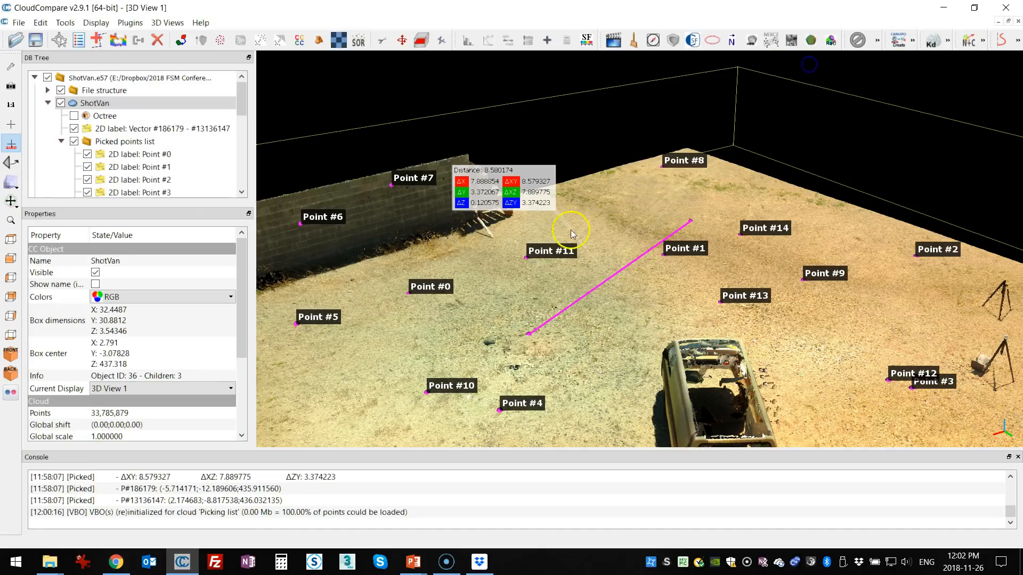
Hide ShotVan's picked points list and distance vector label, and collapse the cloud's entries in the tree
click(74, 142)
click(74, 129)
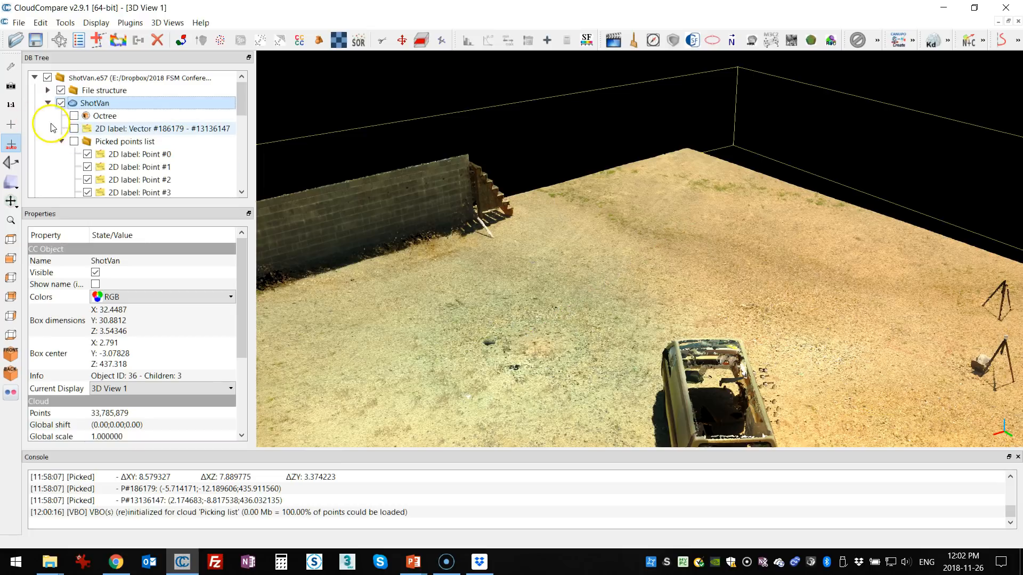
click(61, 141)
click(99, 106)
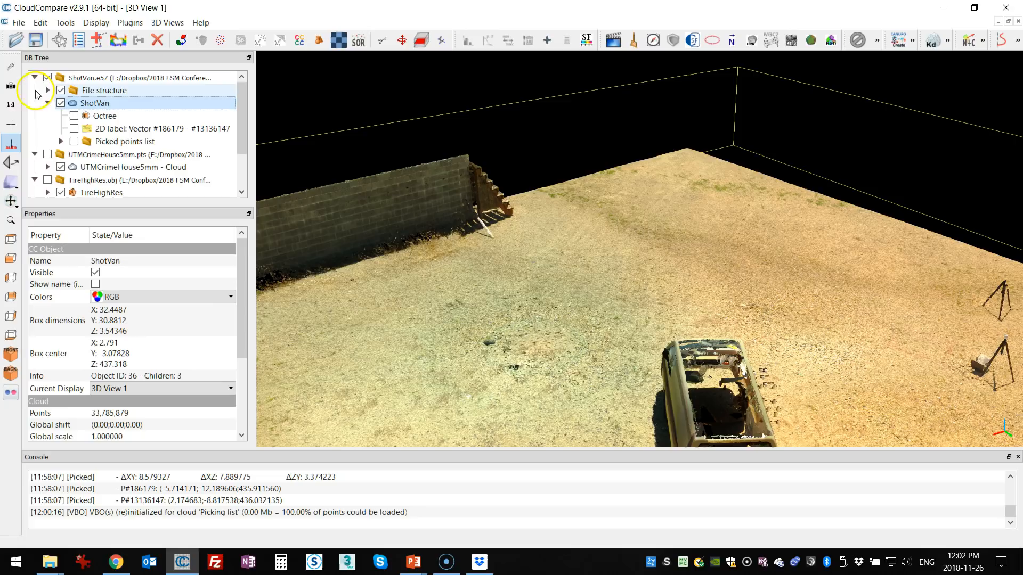
click(48, 103)
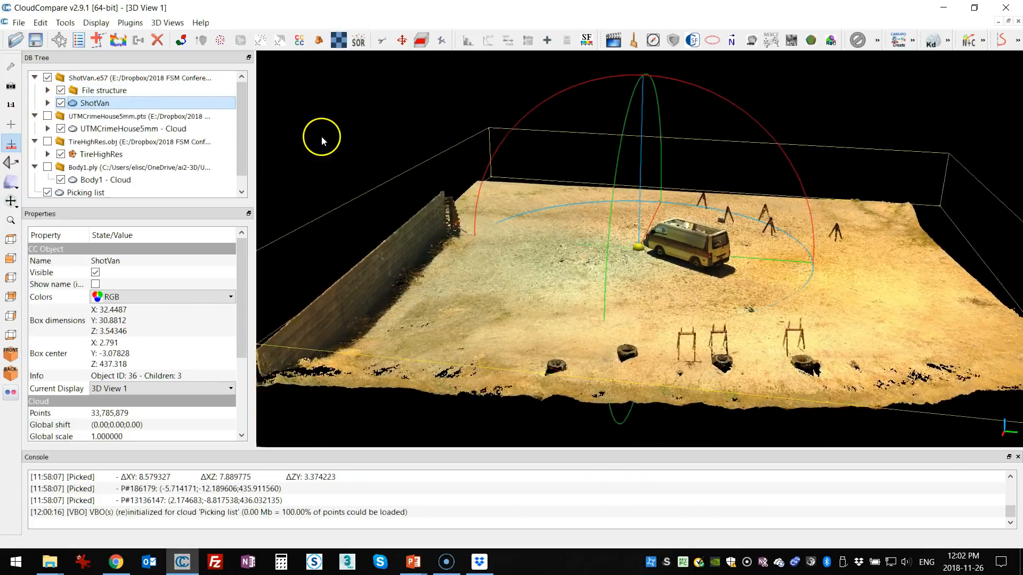
Start segmenting the ShotVan cloud with a polygonal selection
mouse_move(356, 93)
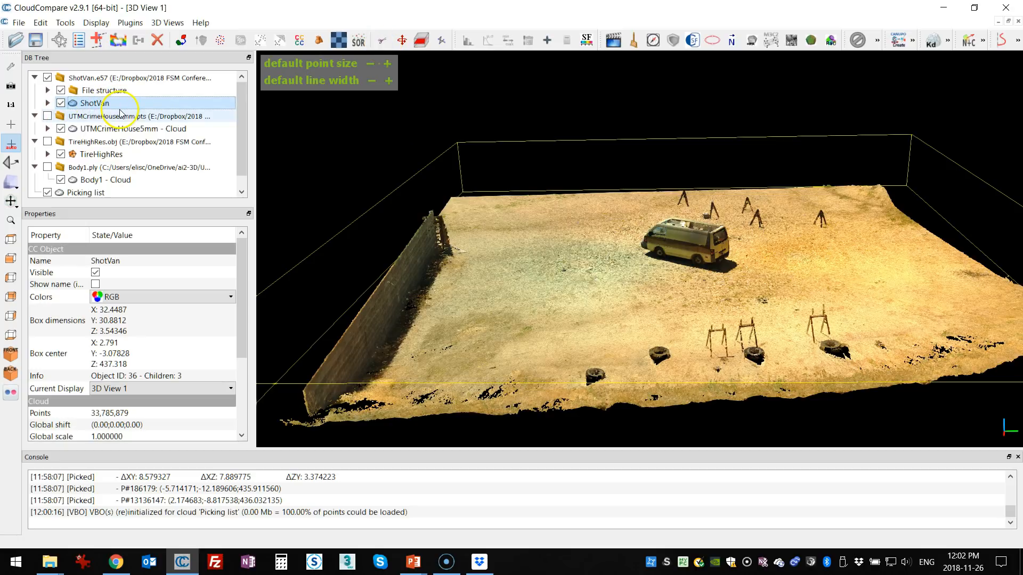
click(382, 42)
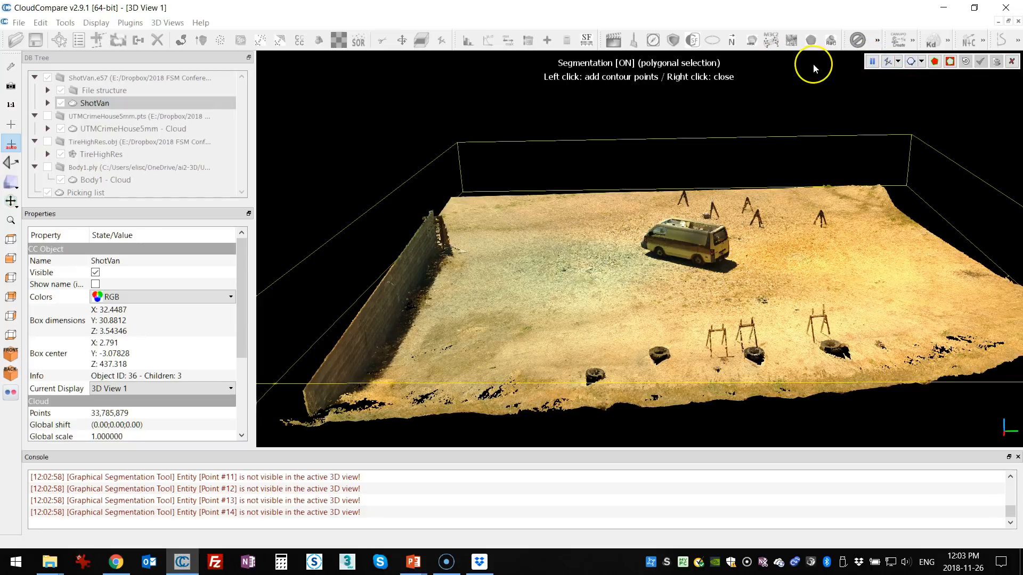
click(888, 62)
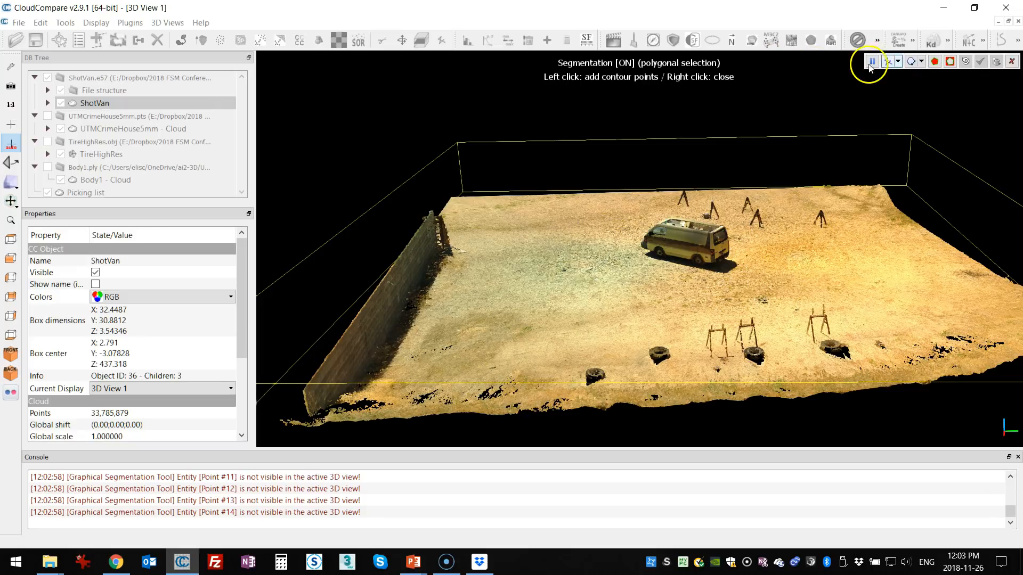
click(898, 63)
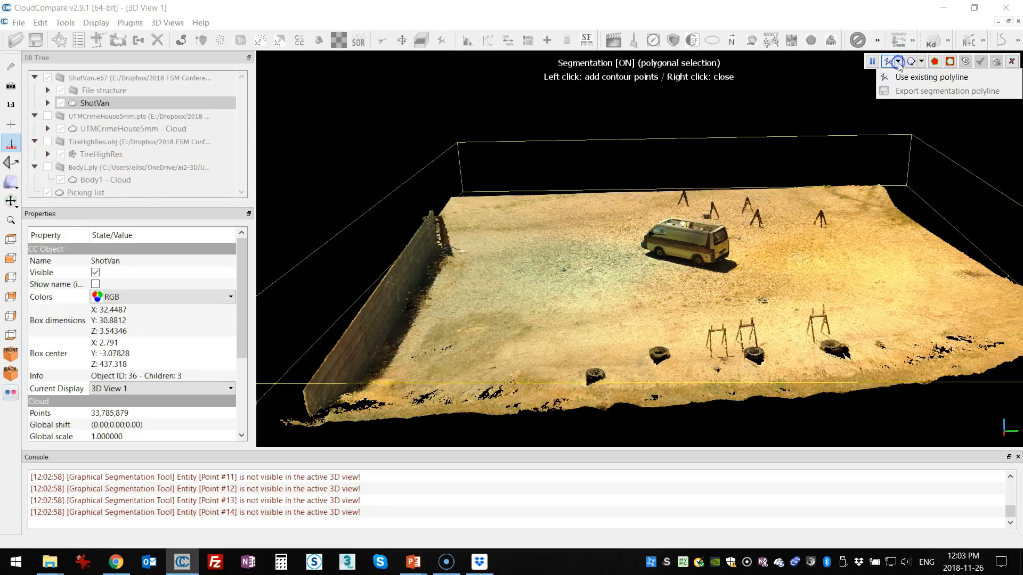
click(911, 61)
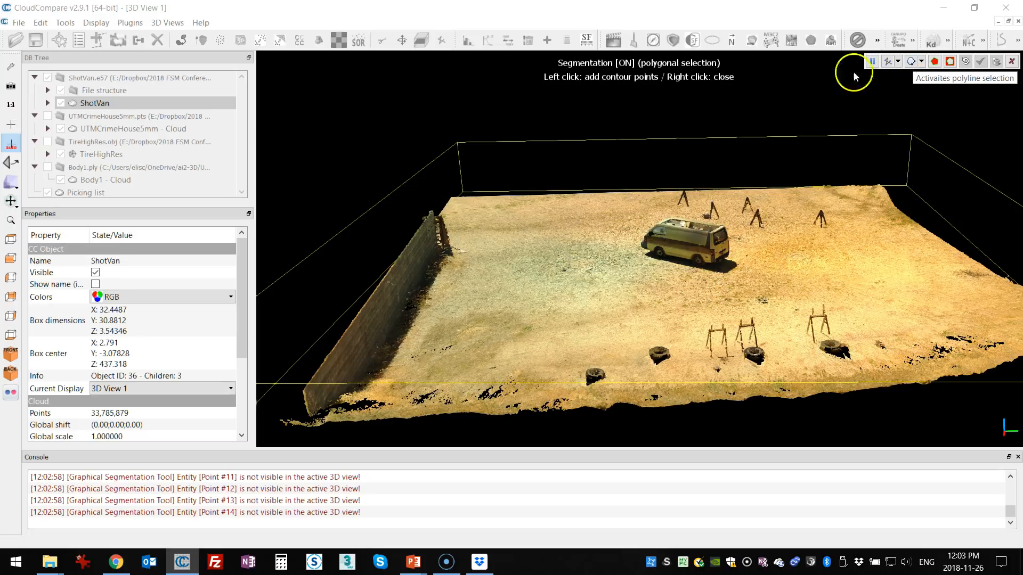
click(587, 207)
click(746, 194)
click(782, 273)
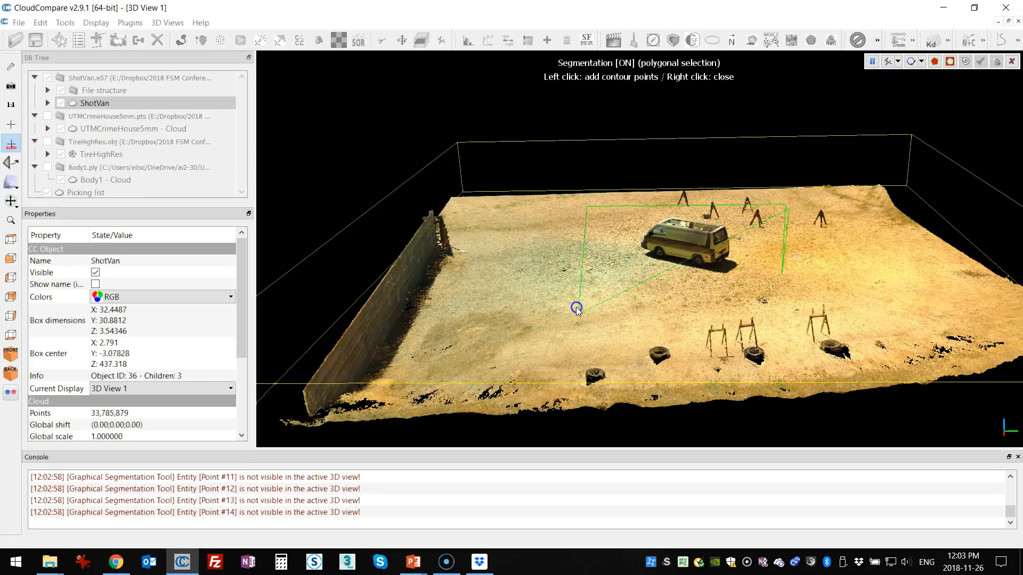
Outline the van from above with a closed polygon and apply Segment Out to keep only the points outside it
click(873, 62)
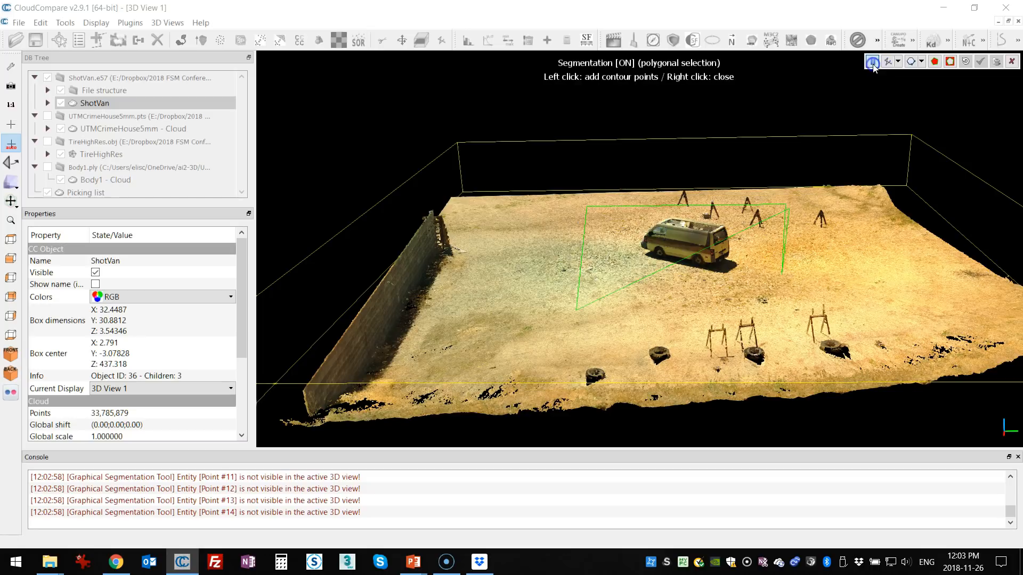
drag(779, 222, 772, 230)
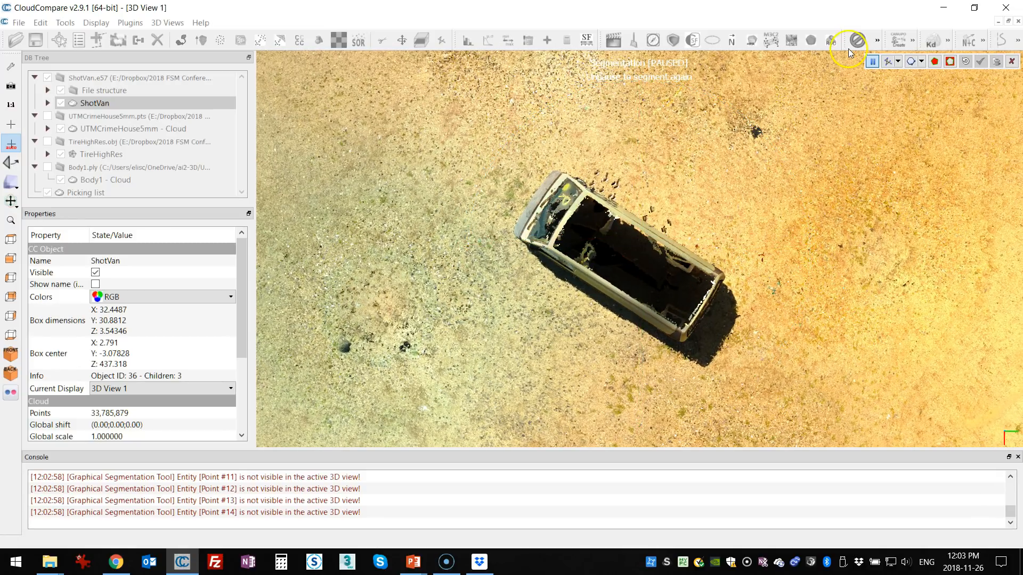
click(873, 63)
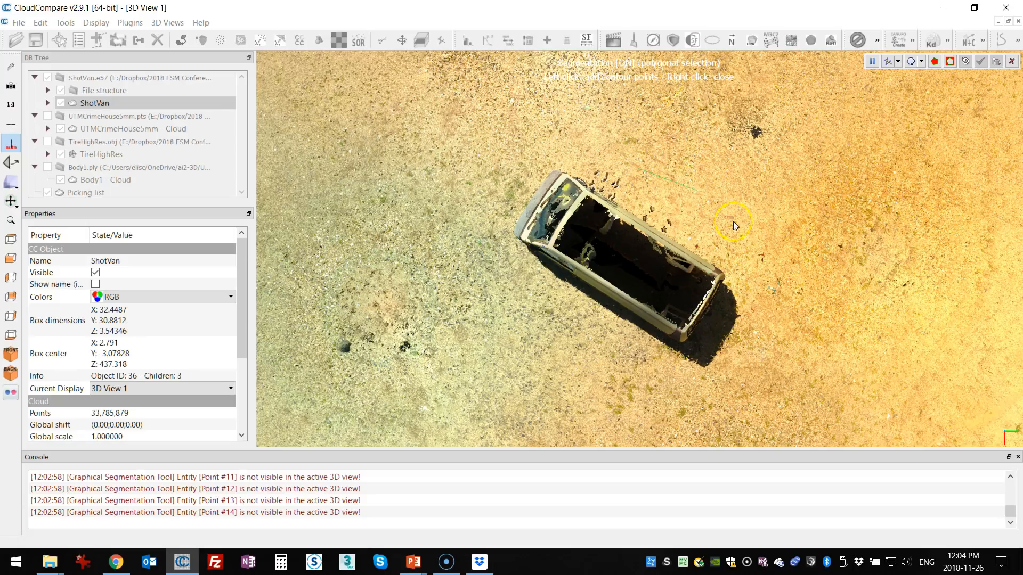
click(781, 260)
click(682, 386)
right_click(538, 135)
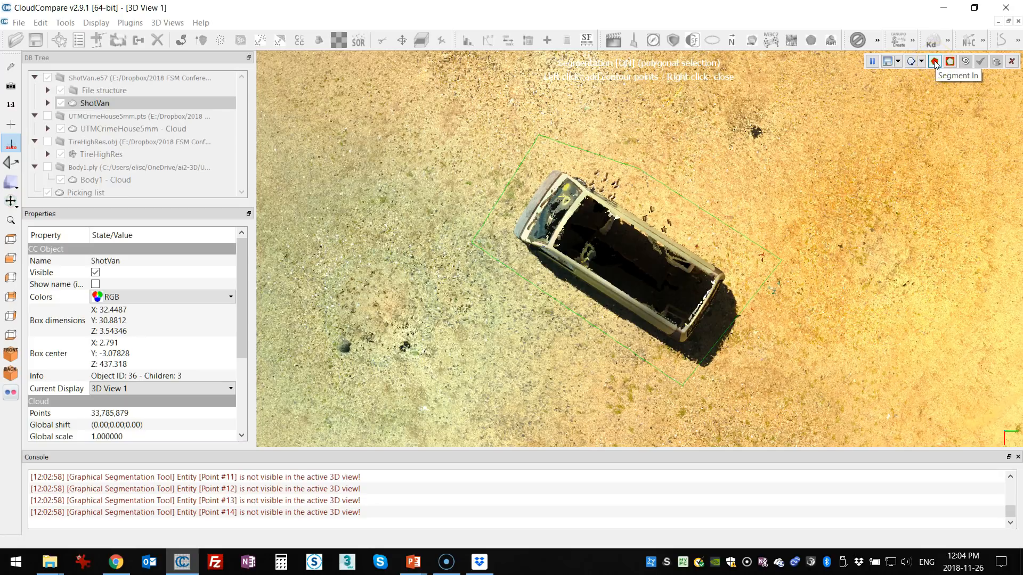
click(950, 62)
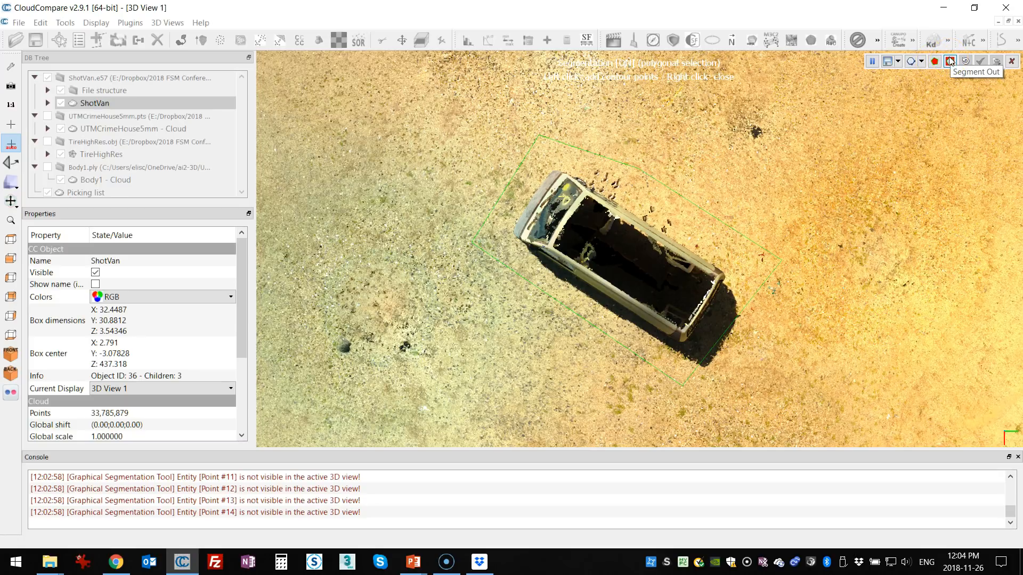
click(950, 62)
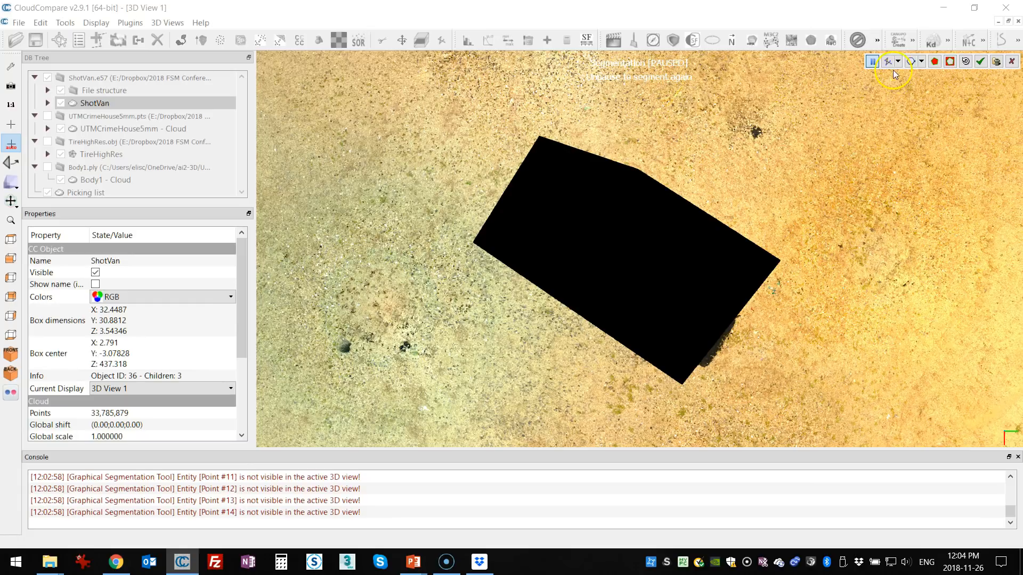
Confirm the segmentation and hide the ShotVan.segmented cloud, leaving ShotVan.remaining visible
click(983, 62)
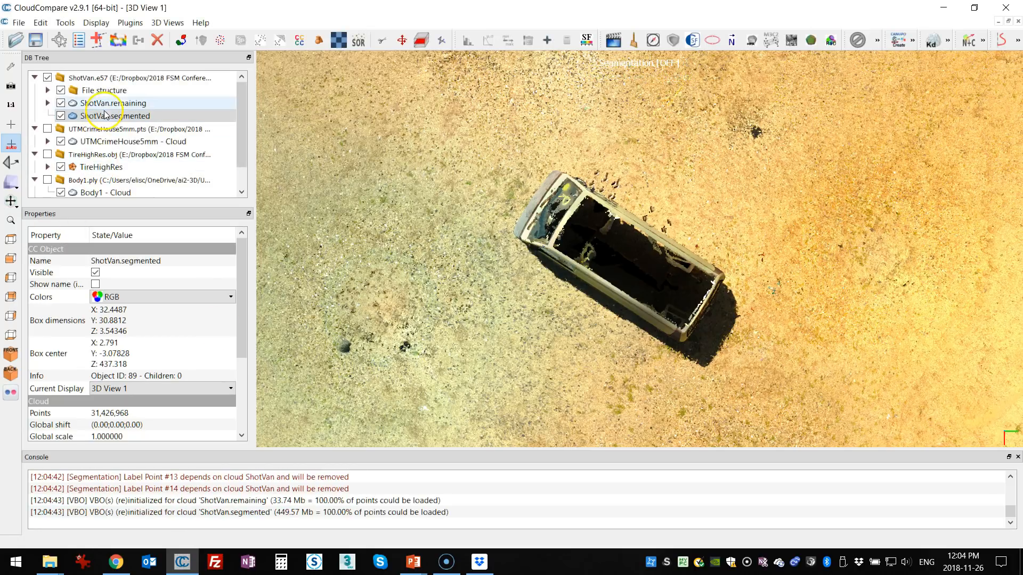
click(61, 103)
click(61, 104)
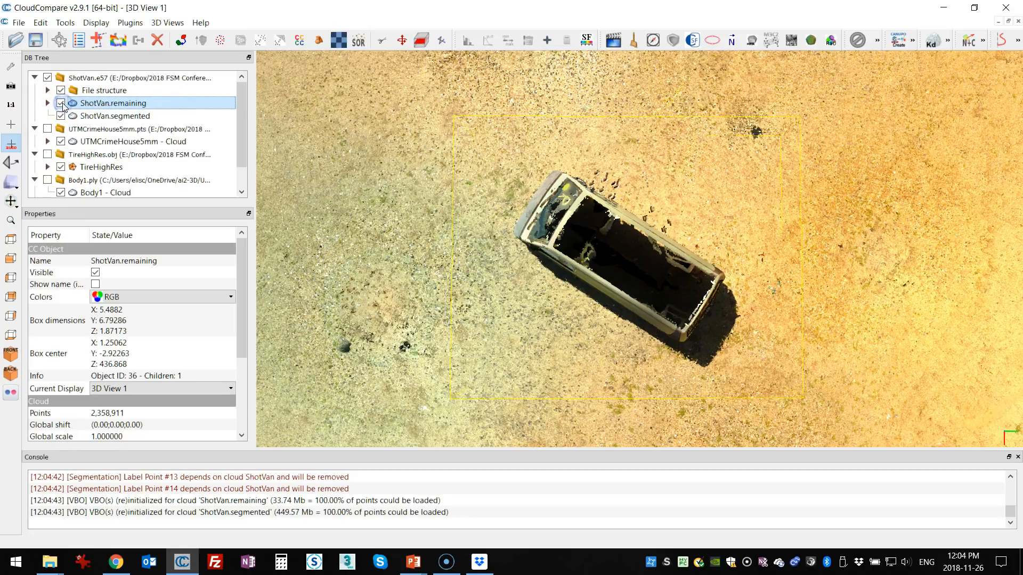
click(60, 117)
click(61, 116)
click(61, 117)
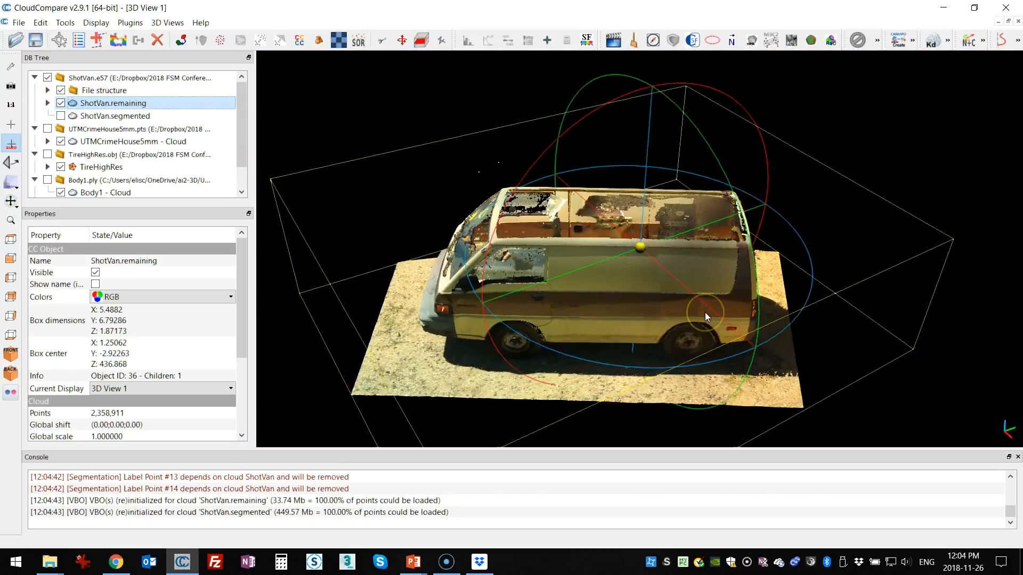
Segment ShotVan.remaining from above with a rectangular selection around the van, using Segment Out, and confirm the split
drag(705, 313, 683, 340)
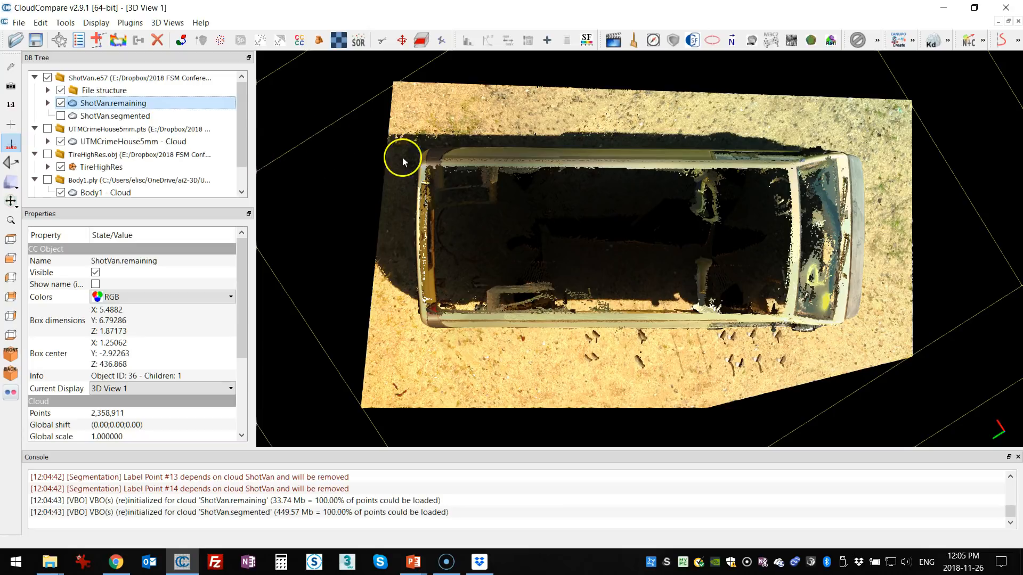
click(382, 40)
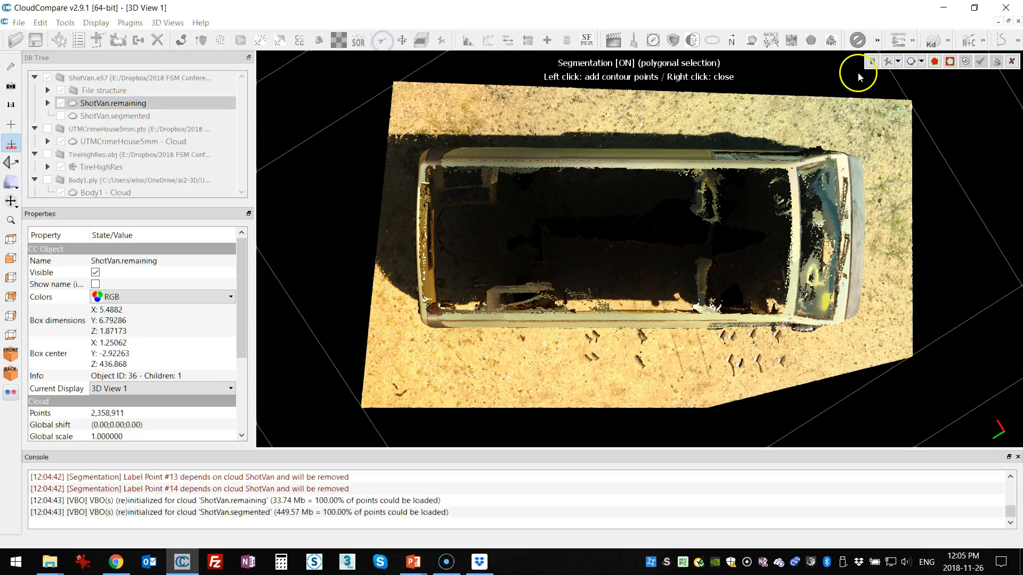
click(921, 61)
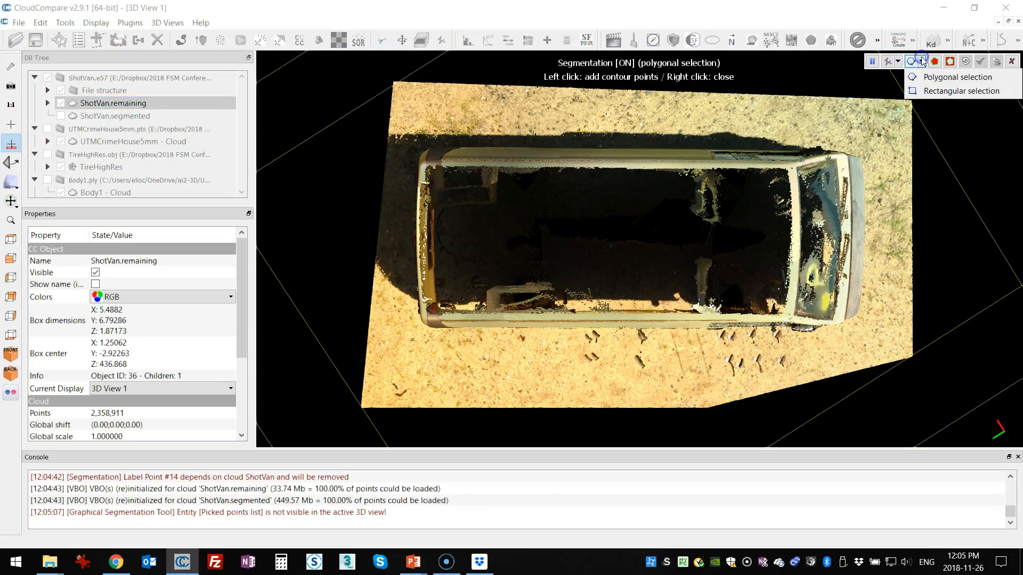
click(932, 90)
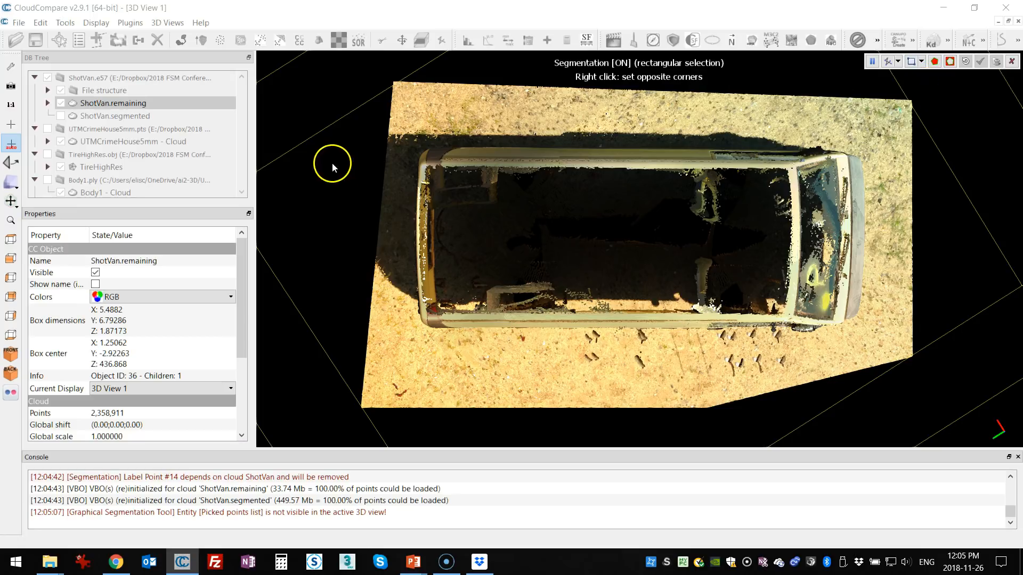
drag(391, 130, 884, 379)
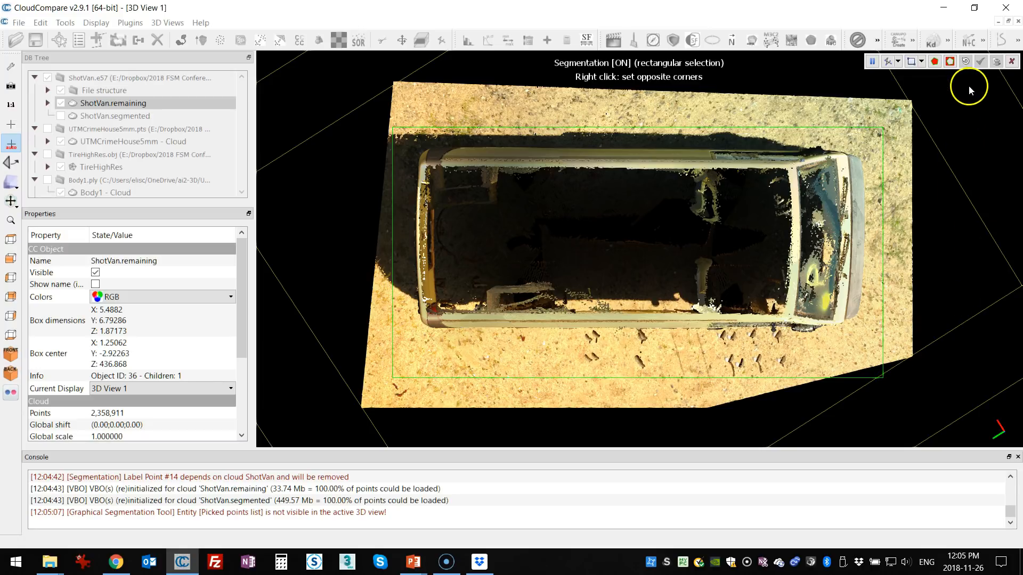
click(949, 62)
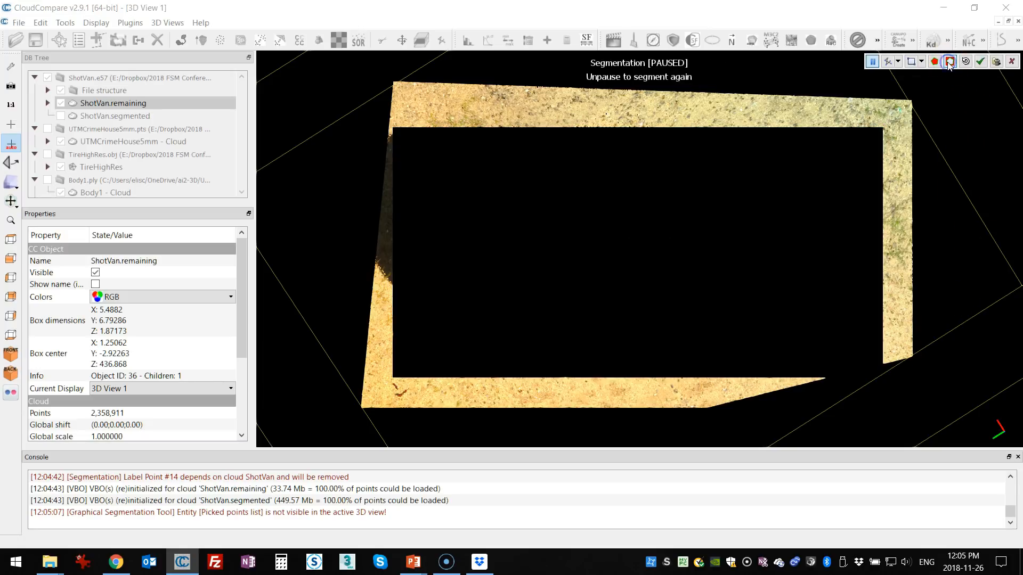
click(983, 63)
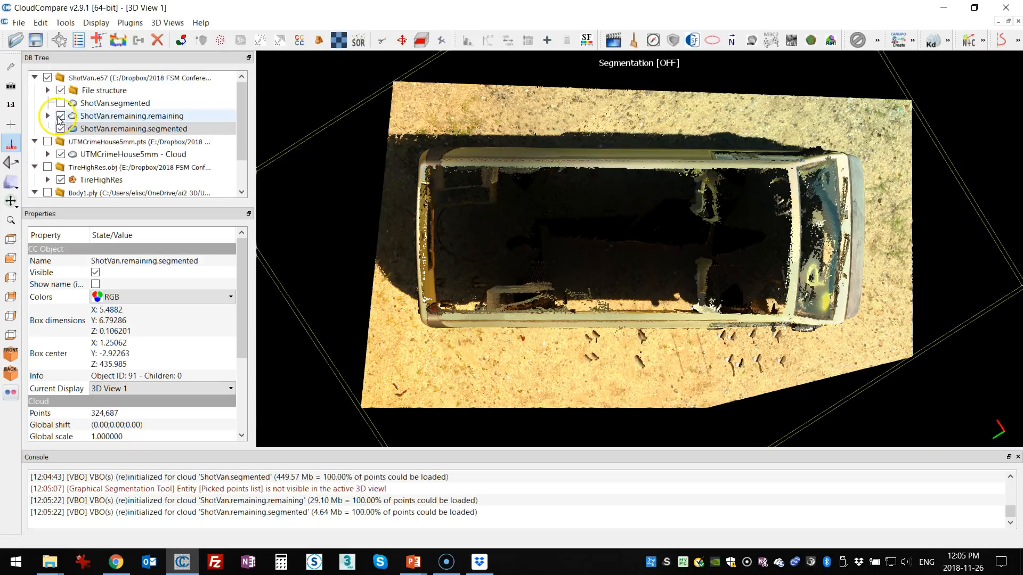
Toggle the ShotVan.remaining.remaining cloud to check the split, then leave it visible and hide ShotVan.remaining.segmented
click(61, 115)
click(61, 115)
click(60, 116)
click(61, 115)
click(61, 116)
click(61, 129)
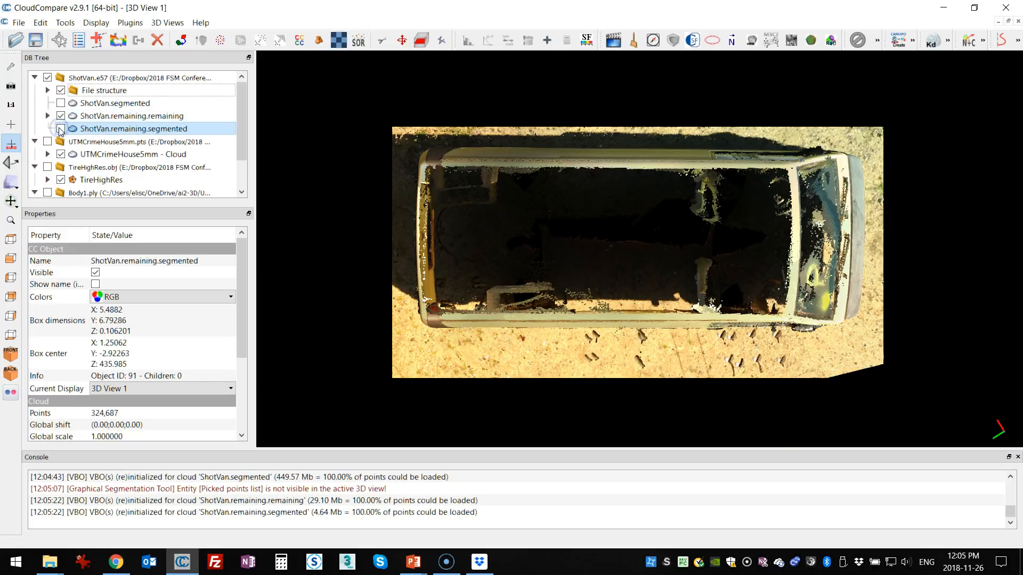
Switch the 3D view to orthographic projection with the van seen from its side at ground level
drag(631, 254, 691, 282)
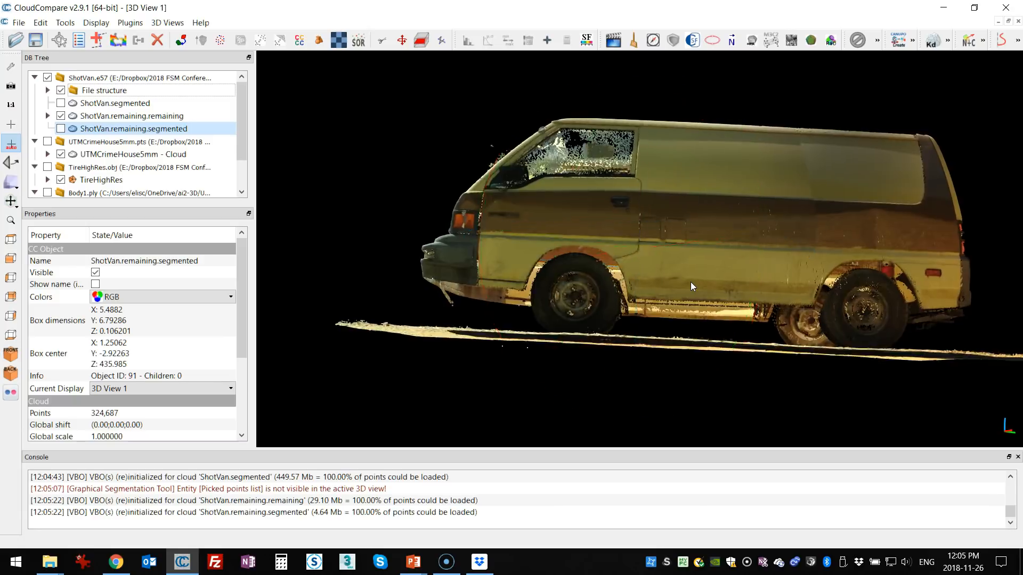
mouse_move(691, 282)
mouse_down()
mouse_move(690, 299)
mouse_move(690, 284)
mouse_up()
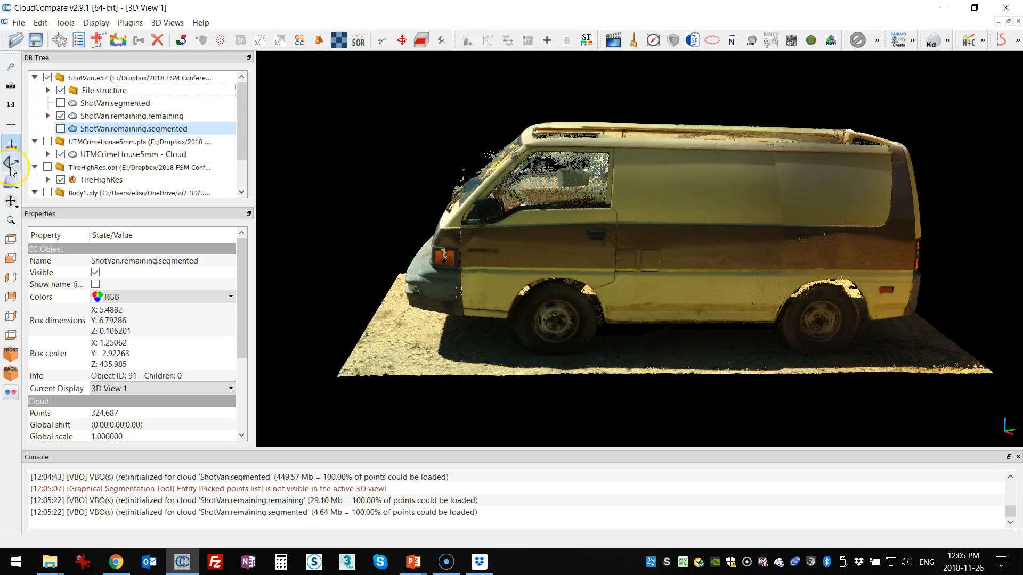
click(11, 182)
click(56, 184)
drag(503, 251, 503, 257)
click(467, 363)
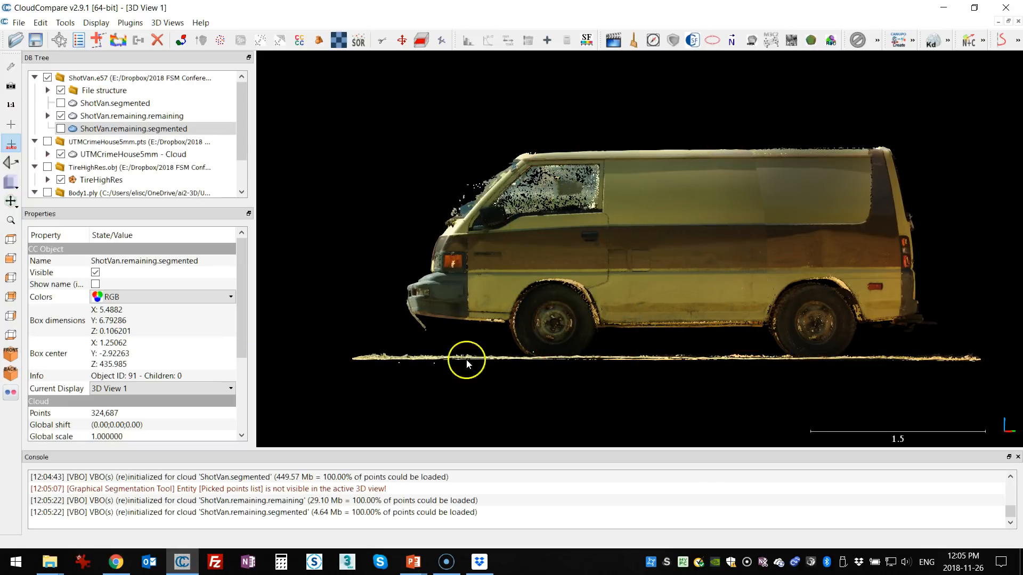
Segment ShotVan.remaining.remaining with a thin polygon around the ground strip beneath the wheels, using Segment Out, and confirm the split
click(110, 116)
click(467, 239)
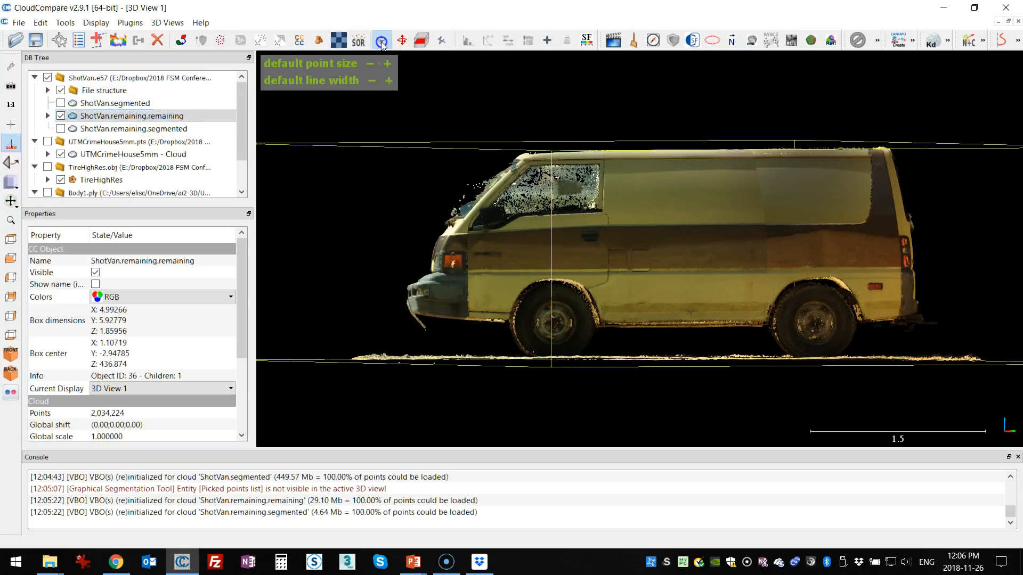
click(381, 40)
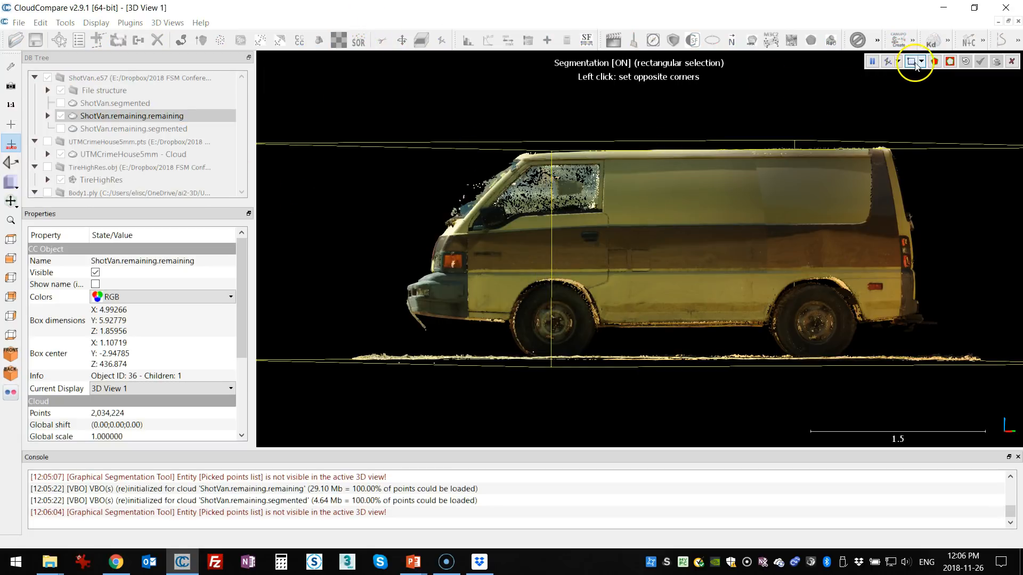
click(921, 62)
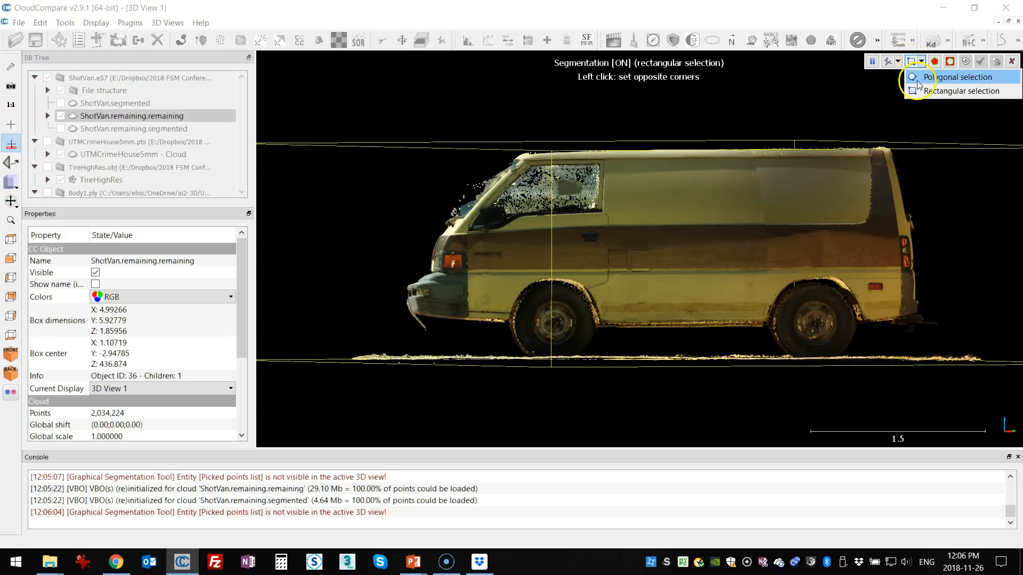
click(915, 77)
click(312, 351)
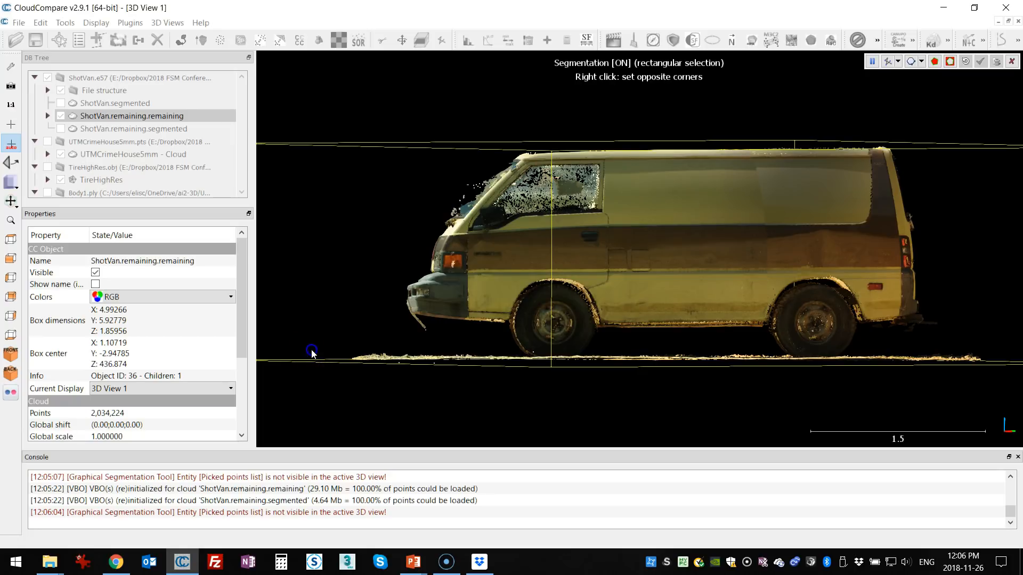
click(526, 358)
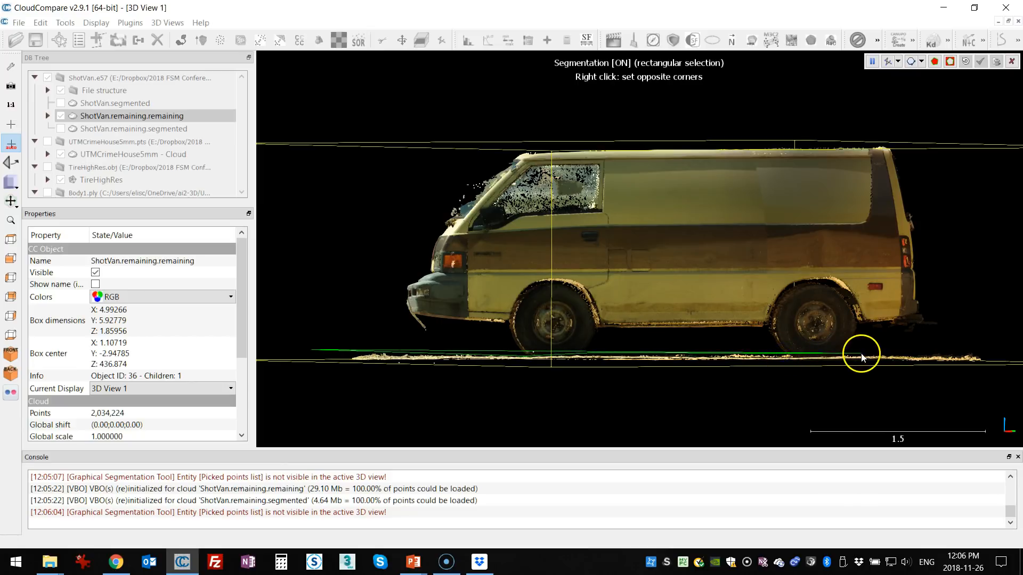
click(998, 354)
click(997, 376)
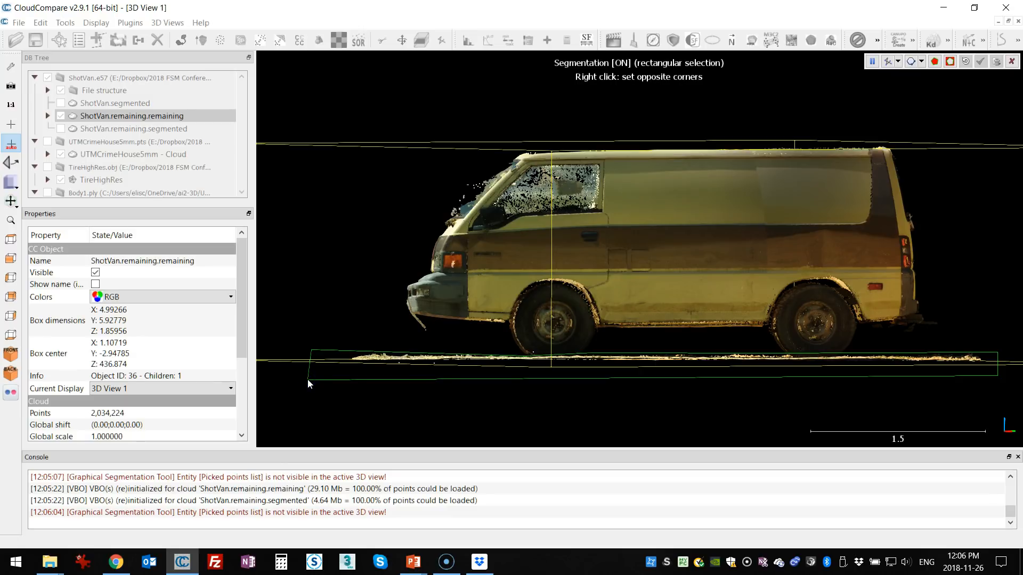
right_click(292, 371)
click(950, 61)
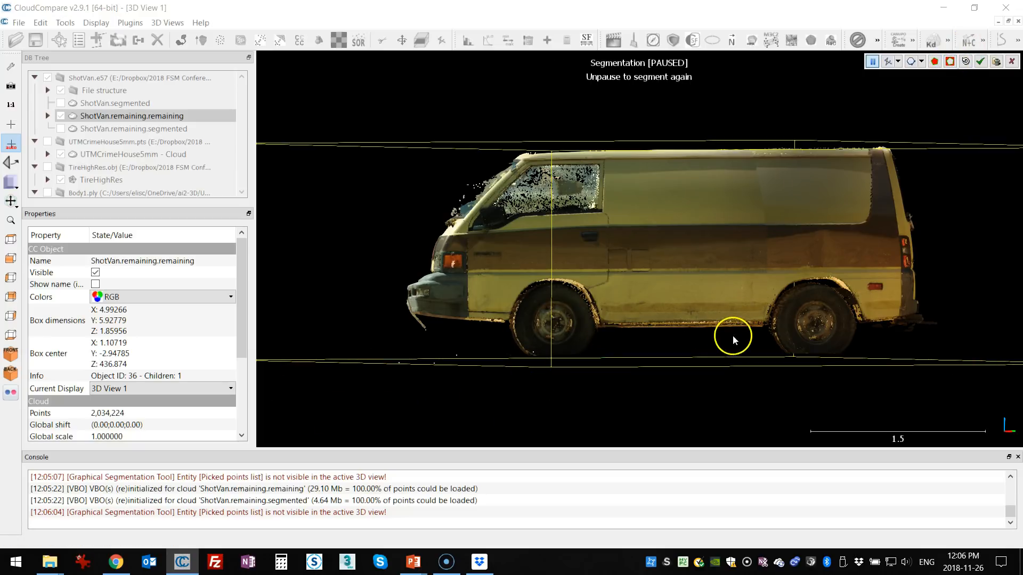
click(979, 63)
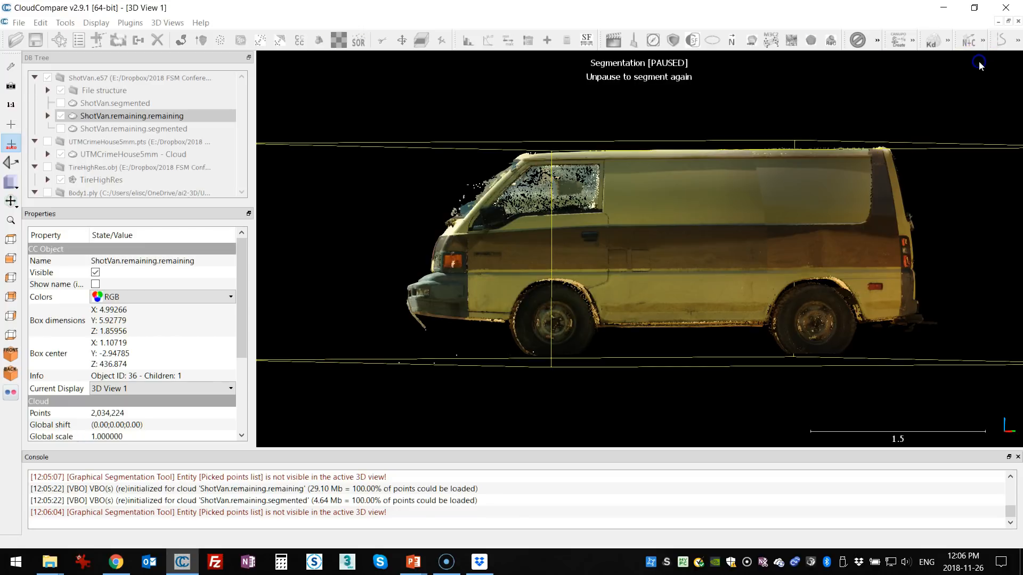
Isolate the van by hiding the ground cloud ShotVan.remaining.remaining.remaining and keeping ShotVan.remaining.remaining.segmented visible
click(67, 142)
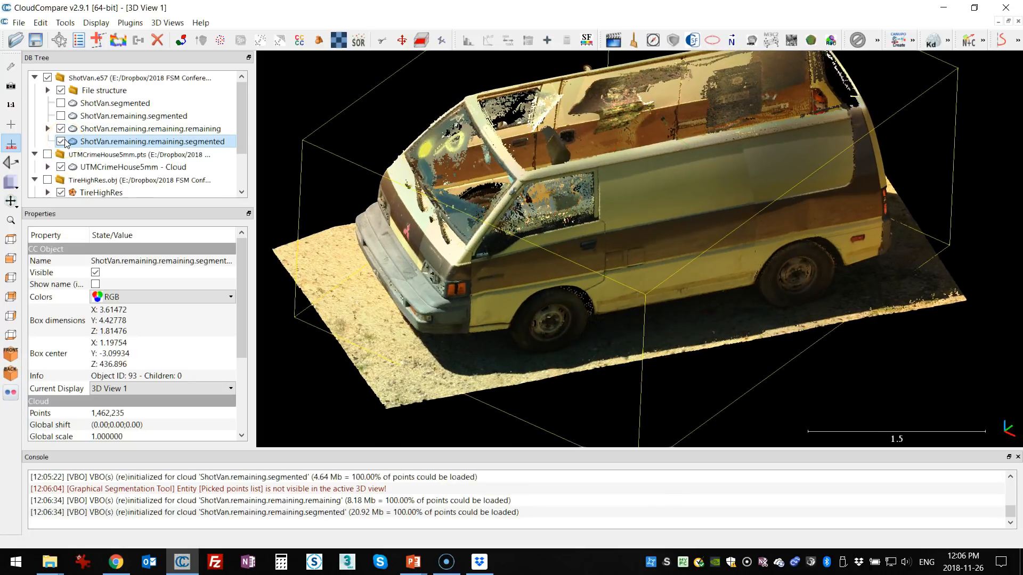
click(61, 141)
click(62, 142)
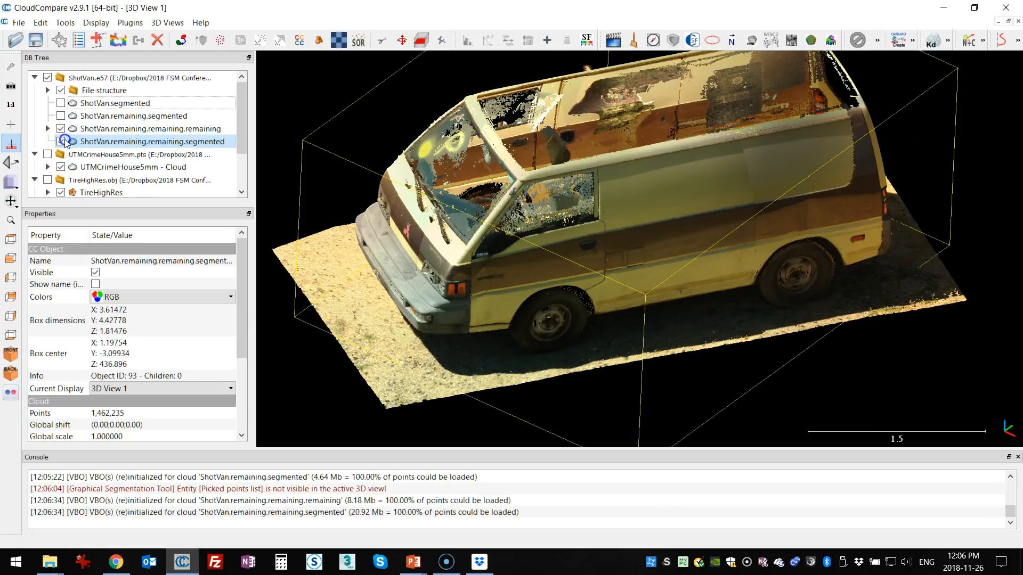
click(62, 129)
drag(489, 215, 577, 181)
drag(628, 213, 516, 90)
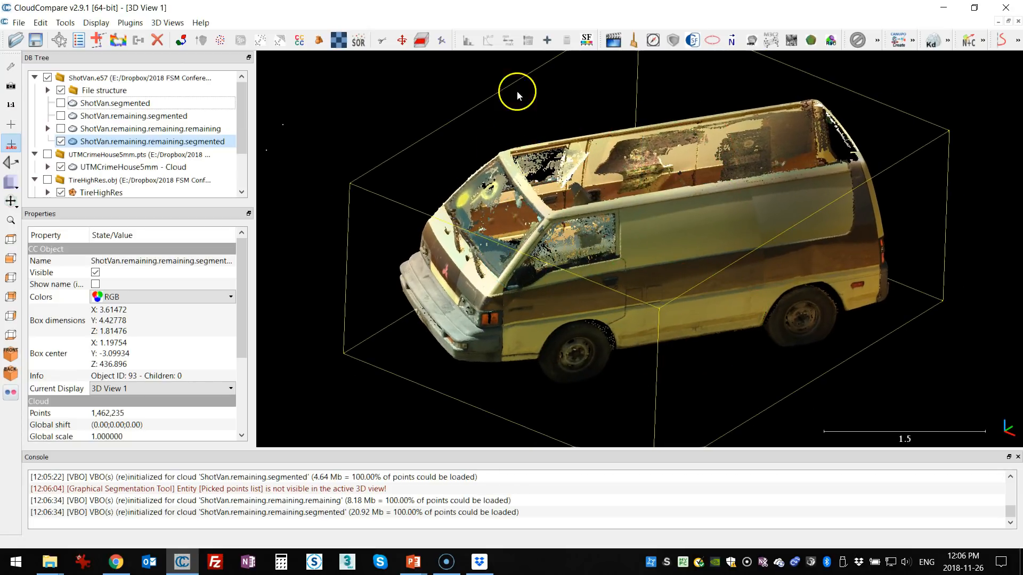
Switch the 3D view to object-centered perspective and inspect the isolated van from its other side
click(11, 183)
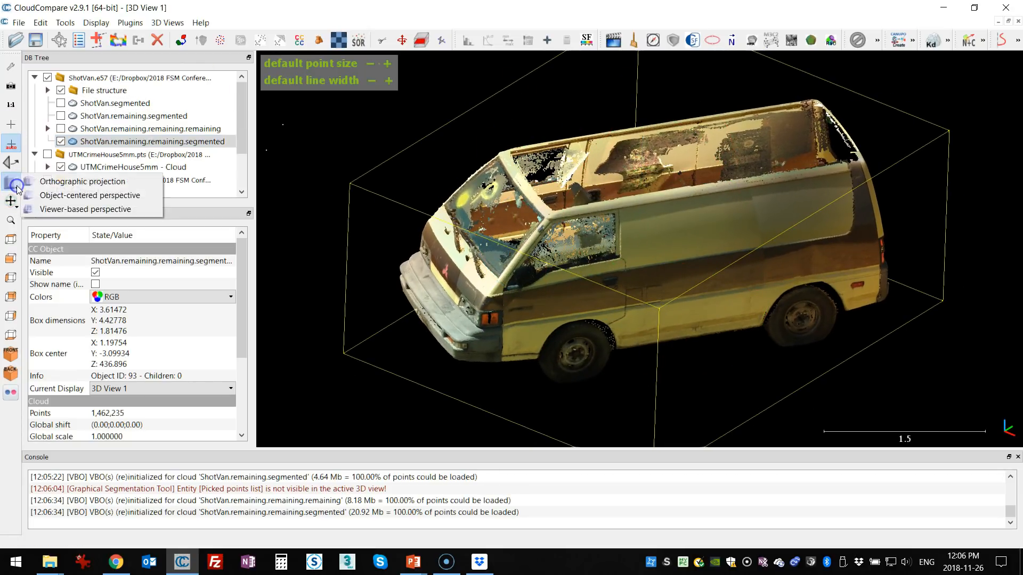
click(68, 196)
drag(521, 224, 613, 201)
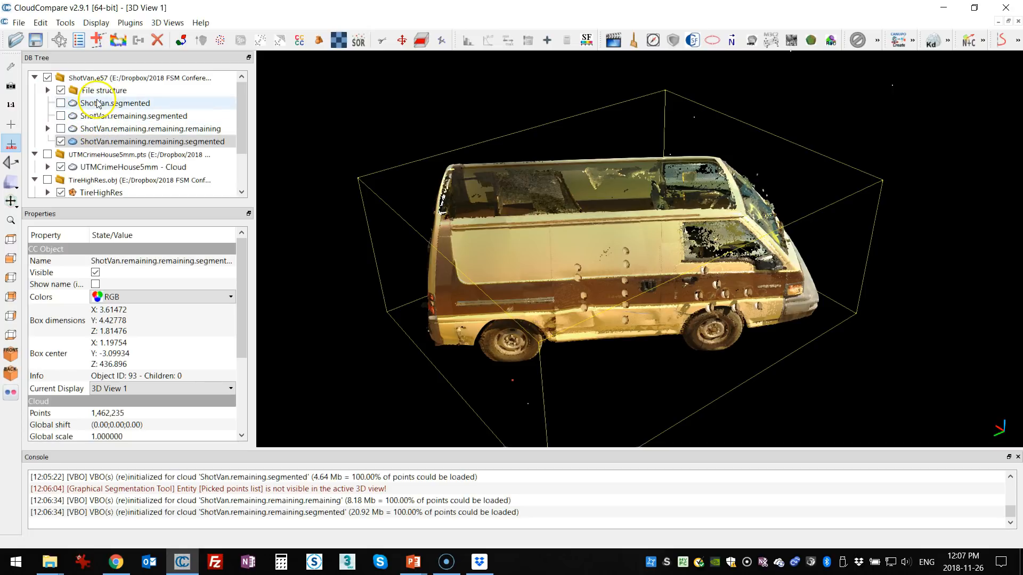
Hide the isolated van cloud and show the ground and two surrounding clouds to view the scene without the van
click(61, 141)
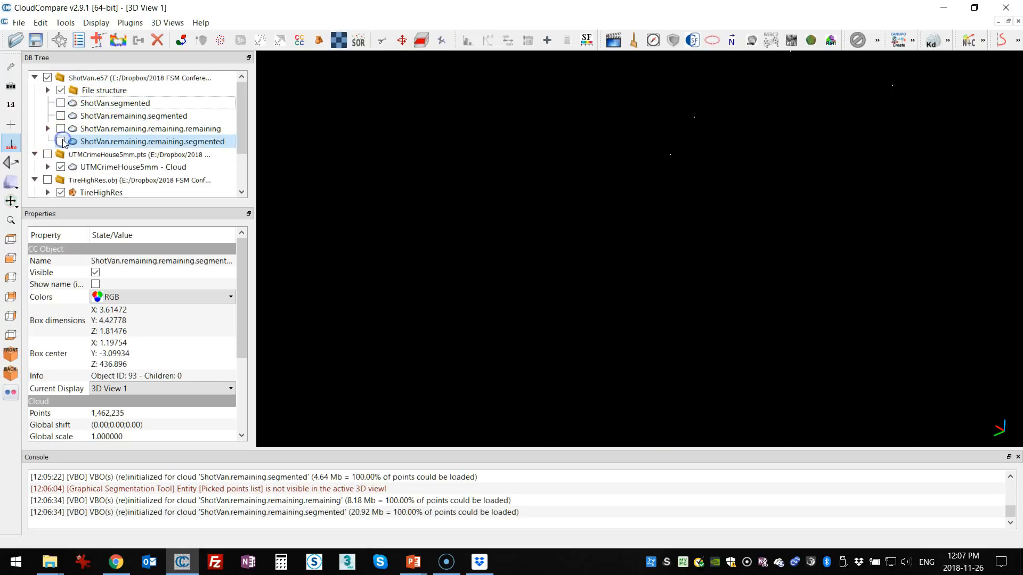
click(61, 129)
click(61, 116)
click(60, 103)
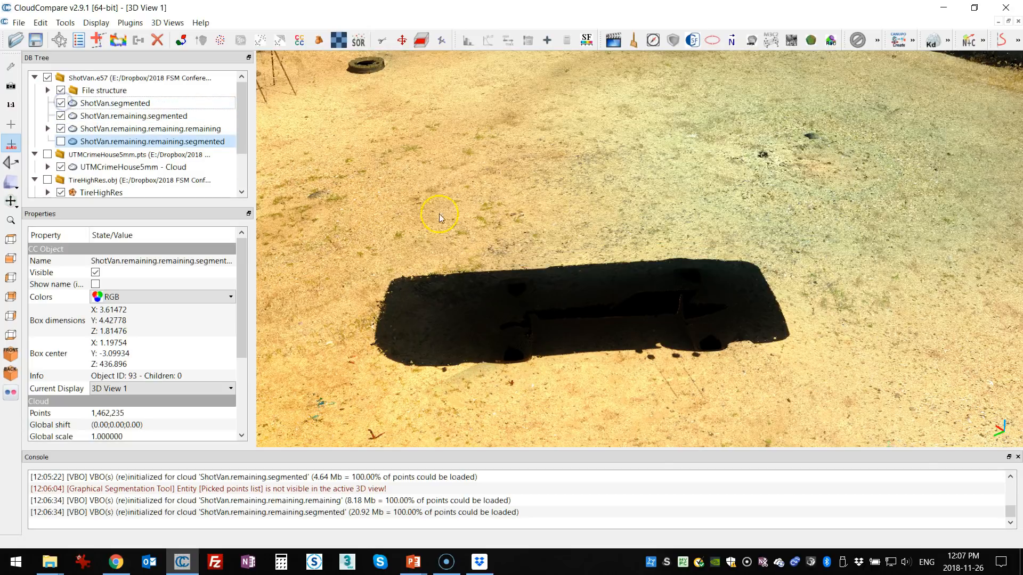
drag(456, 218, 481, 229)
scroll(481, 229, down, 8)
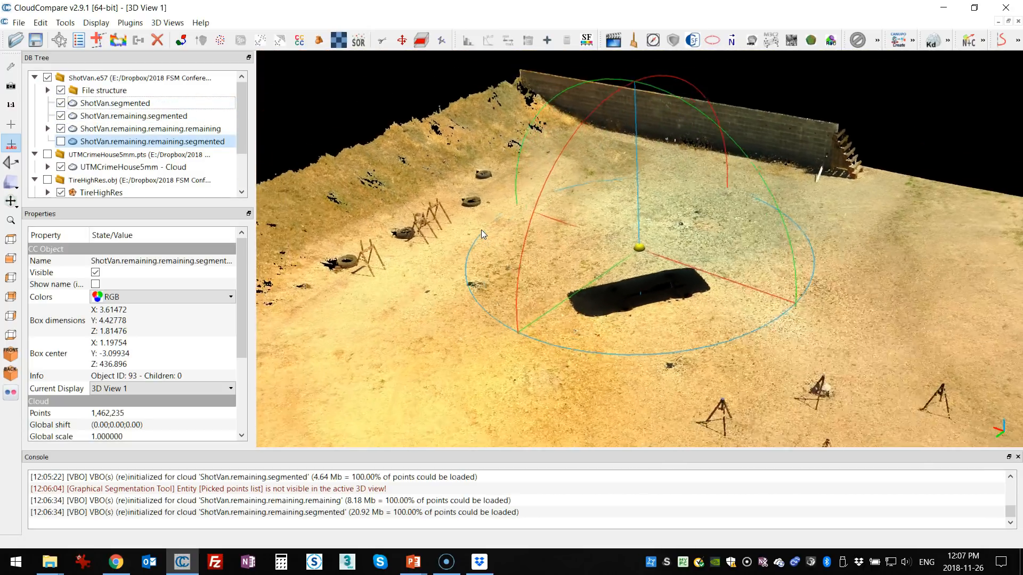
drag(311, 230, 12, 166)
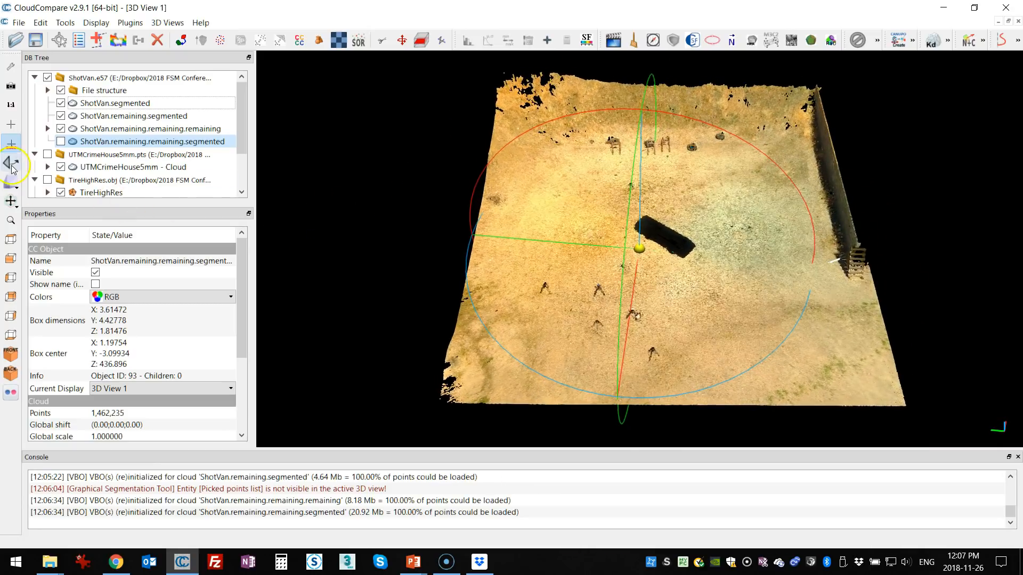
Select the ground and surrounding clouds one after another to compare their extents, and hide ShotVan.remaining.segmented
click(112, 130)
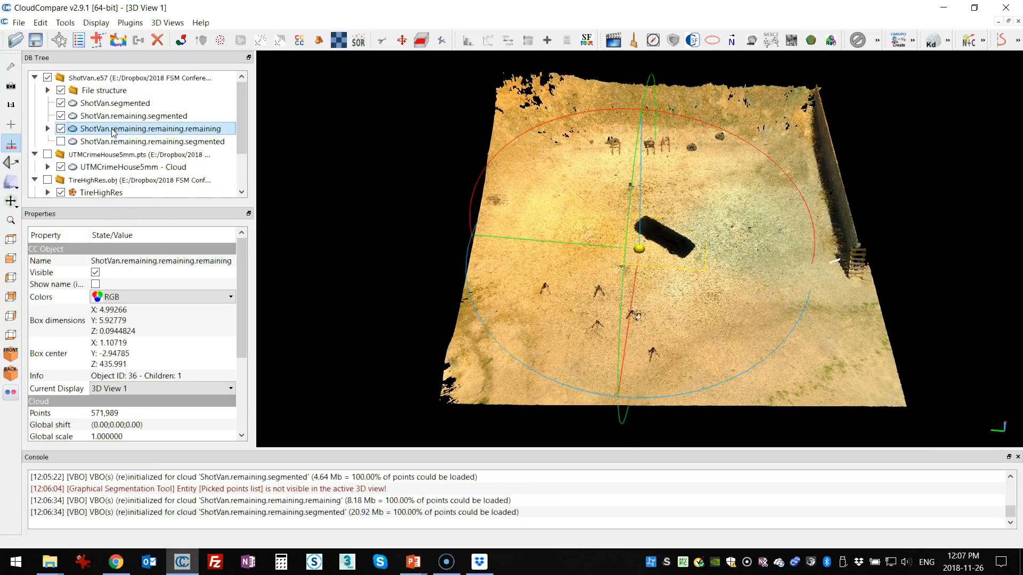
scroll(618, 206, up, 5)
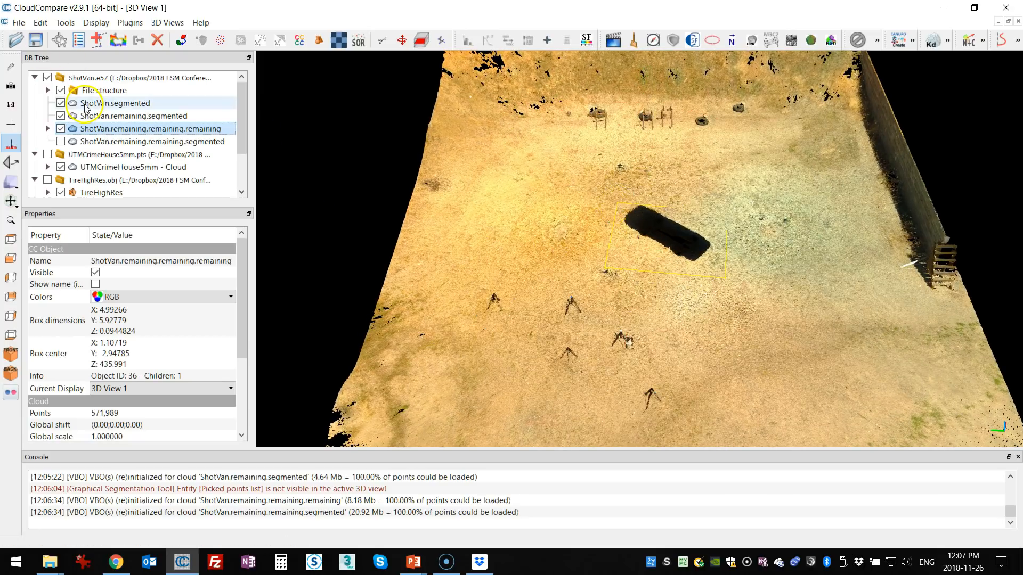
click(98, 117)
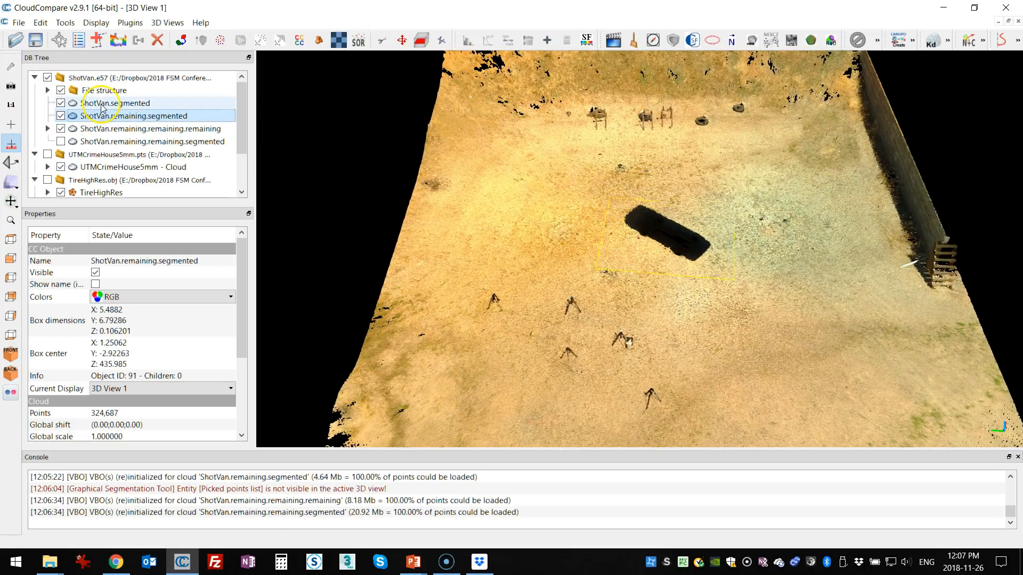
click(103, 105)
click(60, 116)
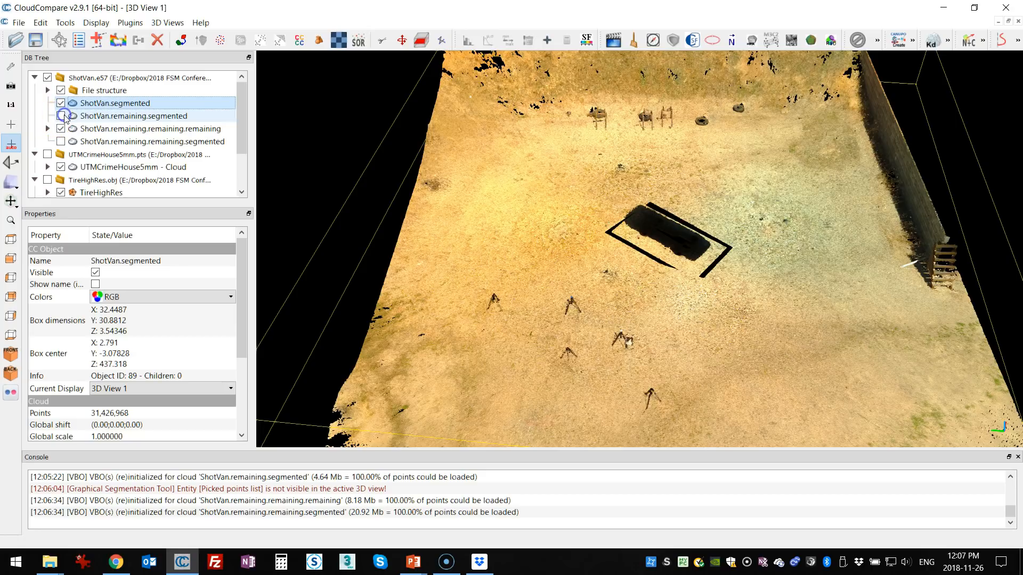
Show ShotVan.remaining.segmented and toggle ShotVan.remaining.remaining.remaining and ShotVan.segmented off and on to check the ground pieces' coverage
click(61, 116)
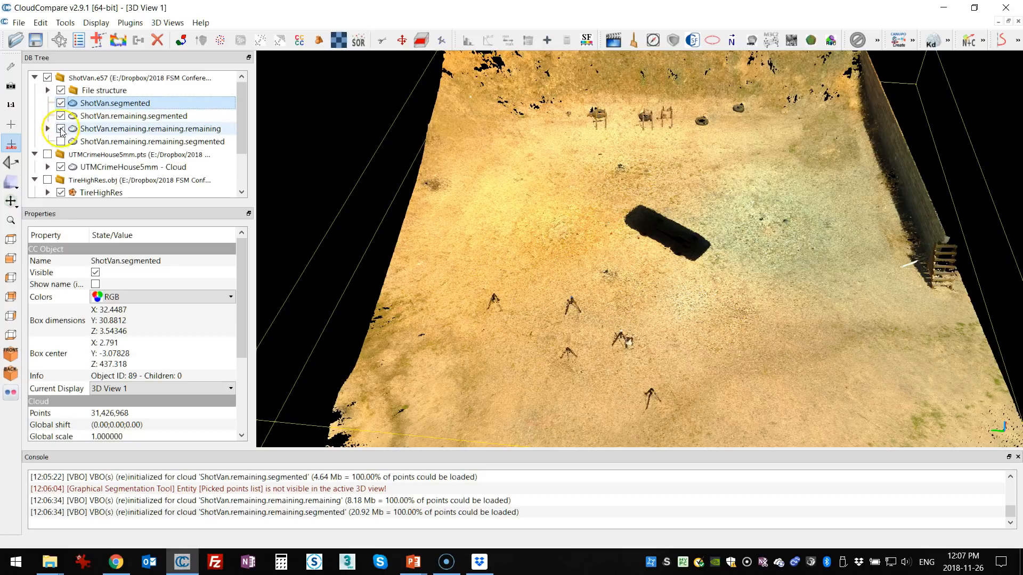
click(62, 130)
click(62, 130)
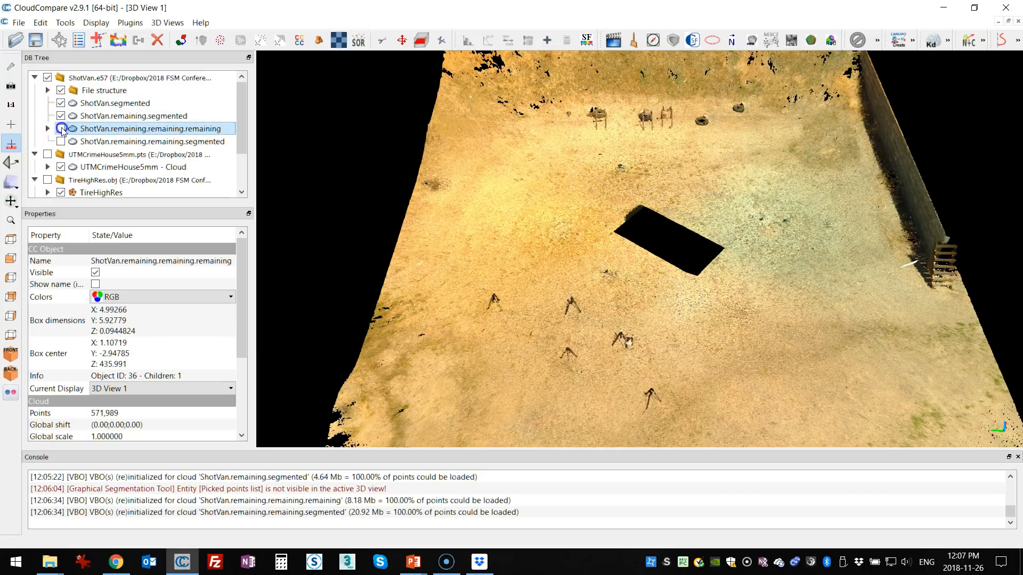
click(61, 129)
click(62, 102)
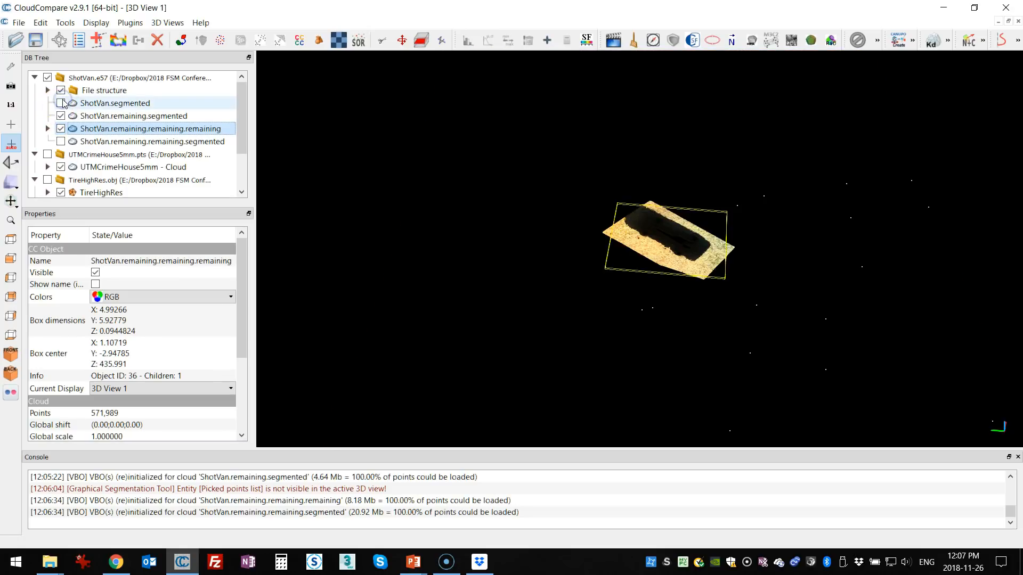
click(61, 102)
Merge ShotVan.segmented, ShotVan.remaining.segmented and ShotVan.remaining.remaining.remaining into one cloud, generating a scalar field with the original cloud index
click(107, 106)
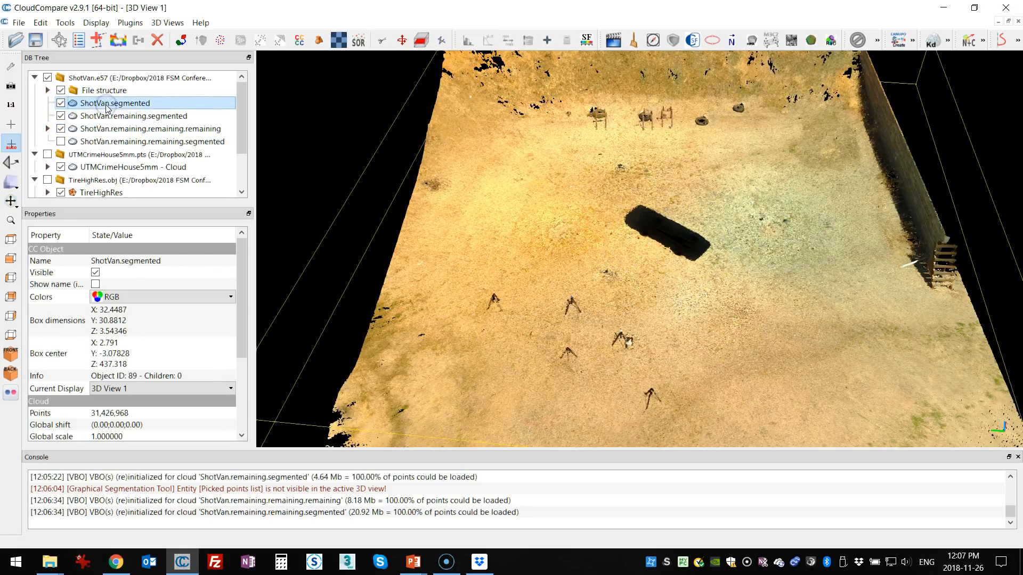
shift+click(107, 130)
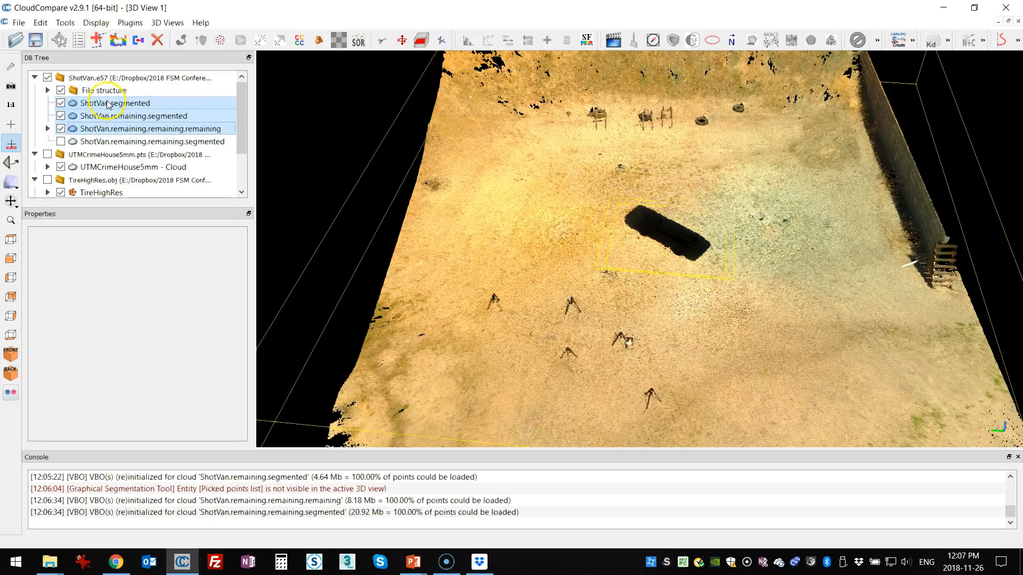
click(108, 105)
shift+click(100, 130)
click(139, 44)
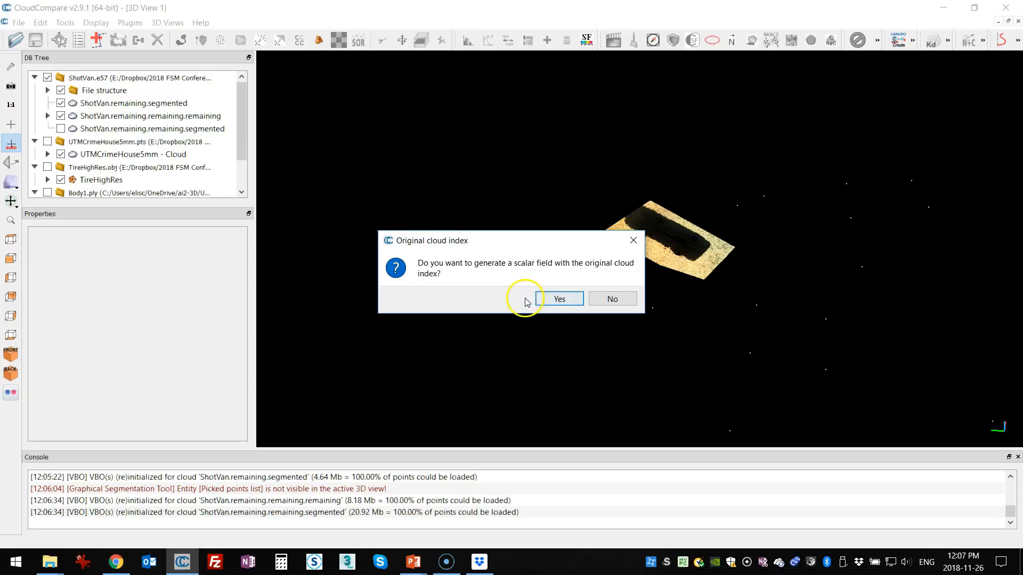
click(569, 300)
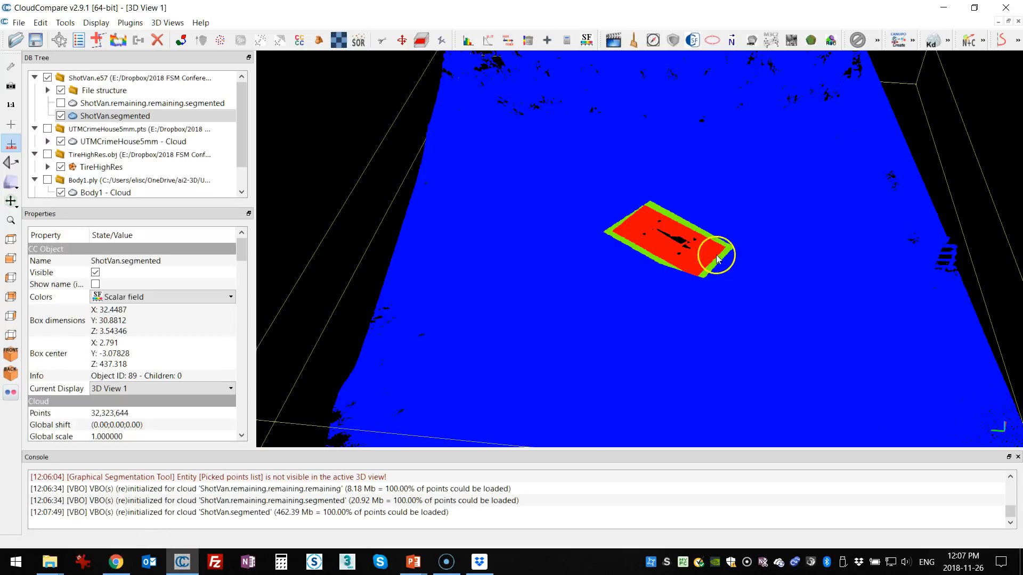
Set the merged cloud's colors to RGB and rename it Ground
click(136, 299)
click(131, 320)
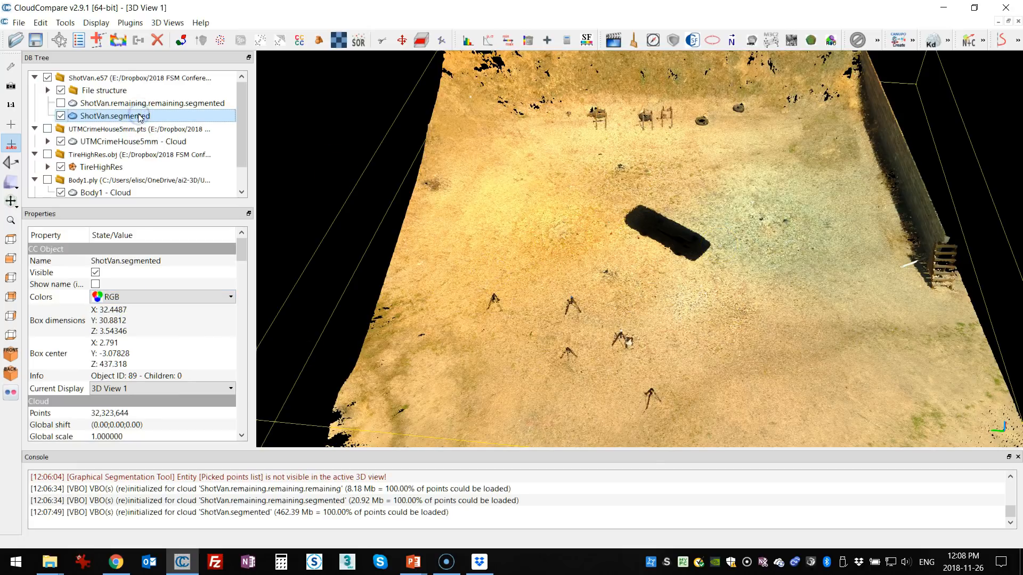
right_click(120, 120)
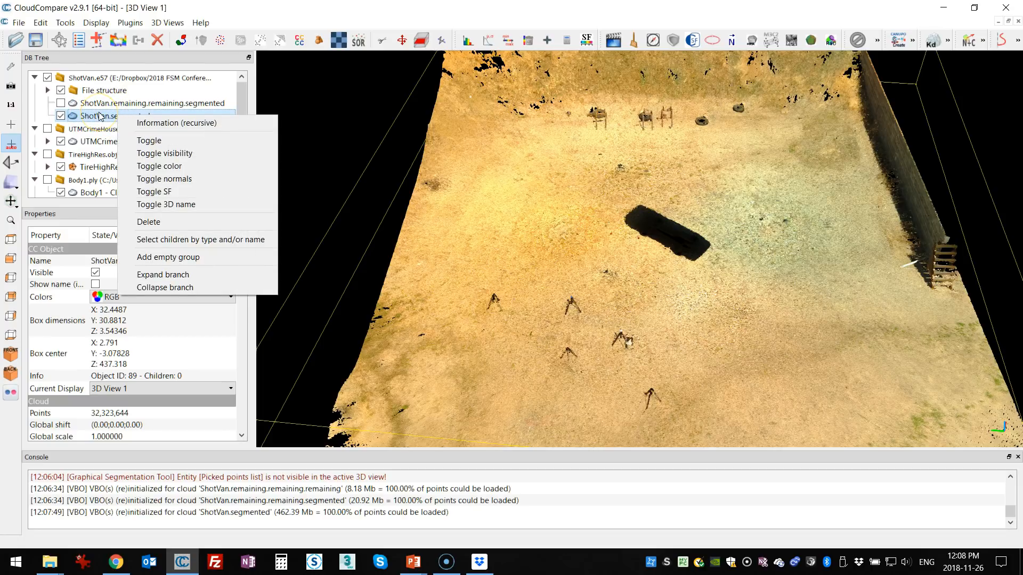
click(100, 117)
double_click(99, 116)
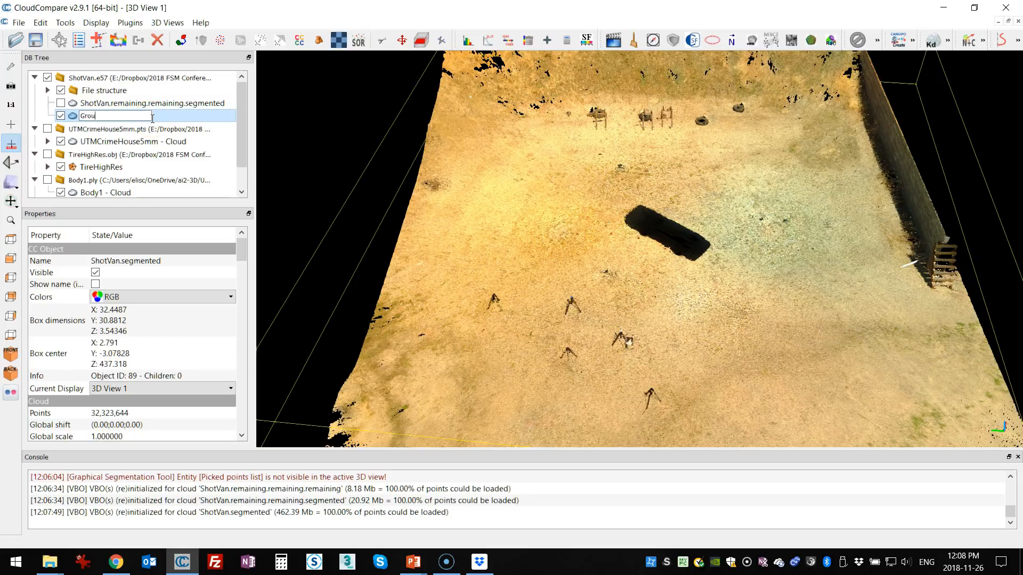
text(Ground)
key(Return)
Rename the ShotVan.remaining.remaining.segmented cloud as Van and make it visible together with the ground
click(118, 105)
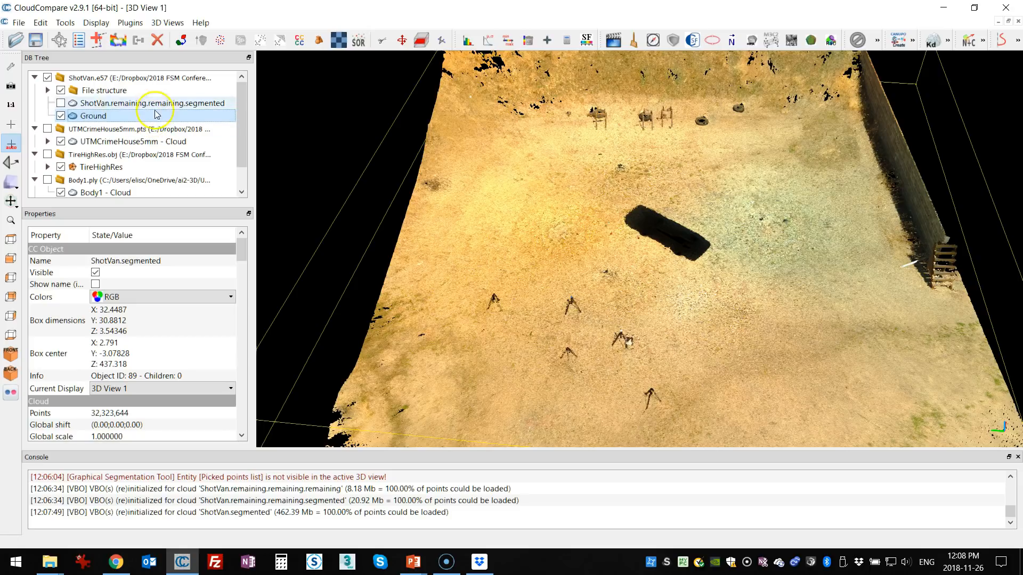
double_click(119, 105)
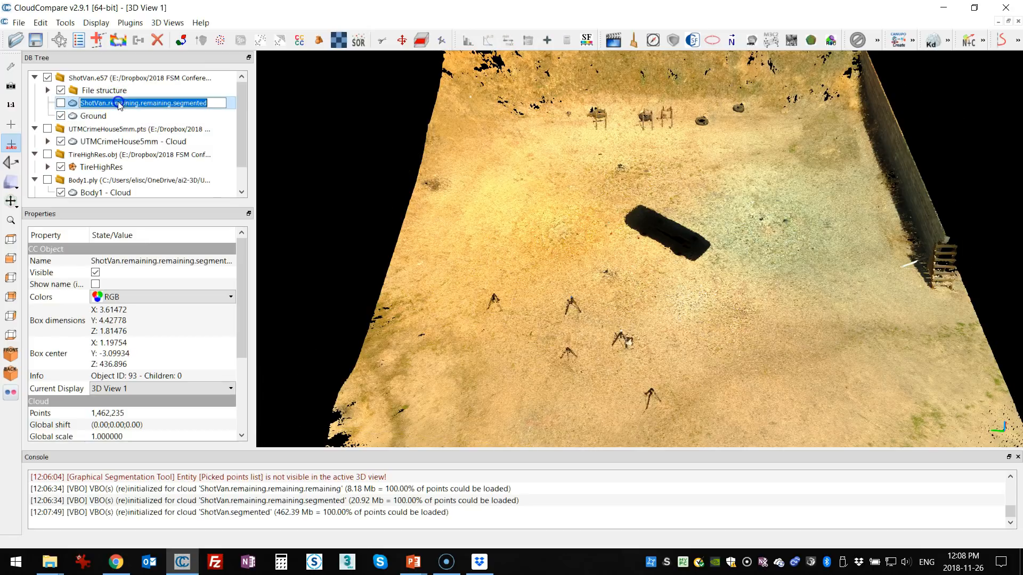
text(Van)
key(Return)
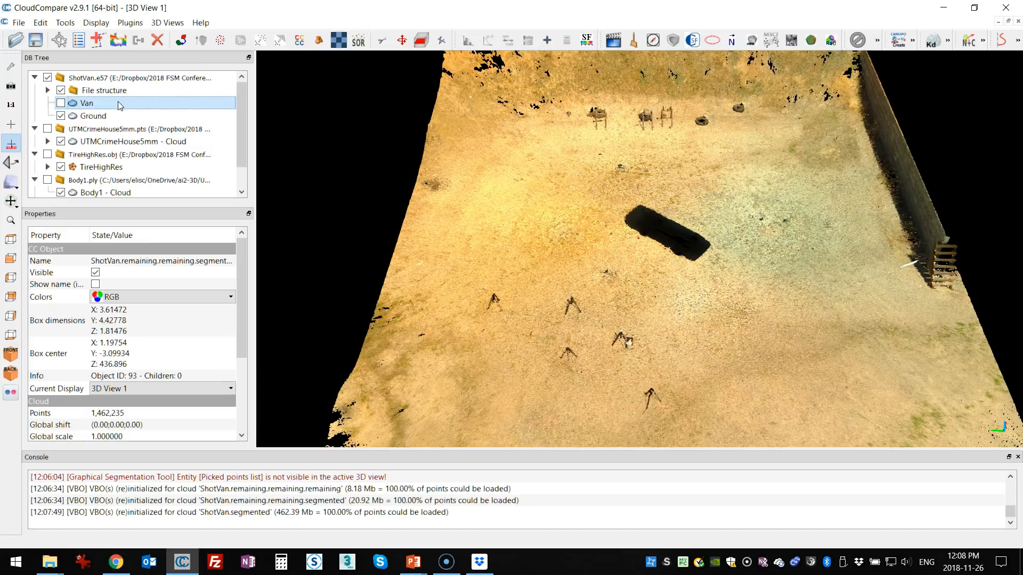
click(61, 103)
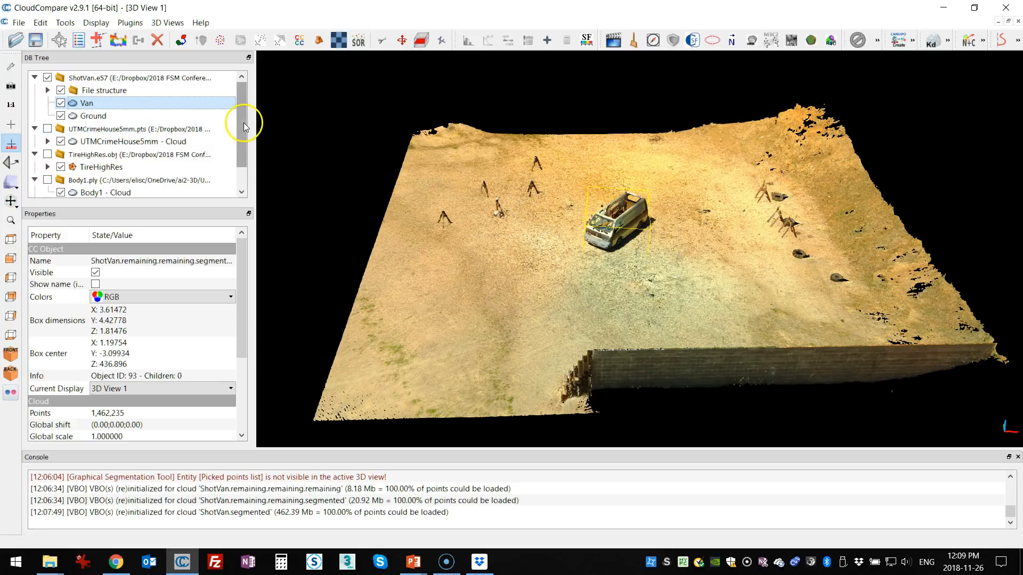
Hide the ShotVan.e57 group, show TireHighRes.obj, and fit the 3D view to the TireHighRes mesh
drag(242, 122, 242, 133)
scroll(69, 124, up, 1)
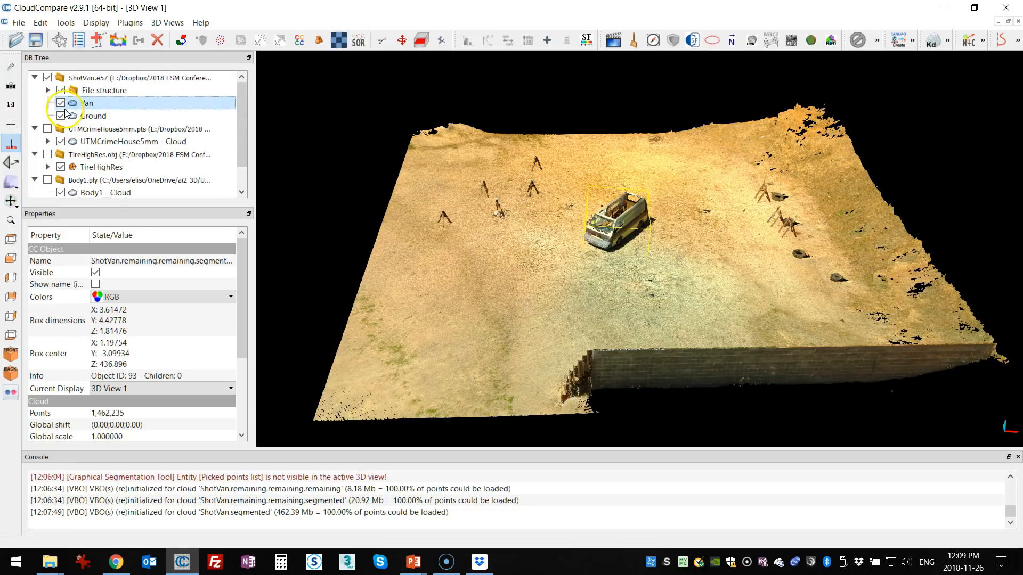
click(47, 78)
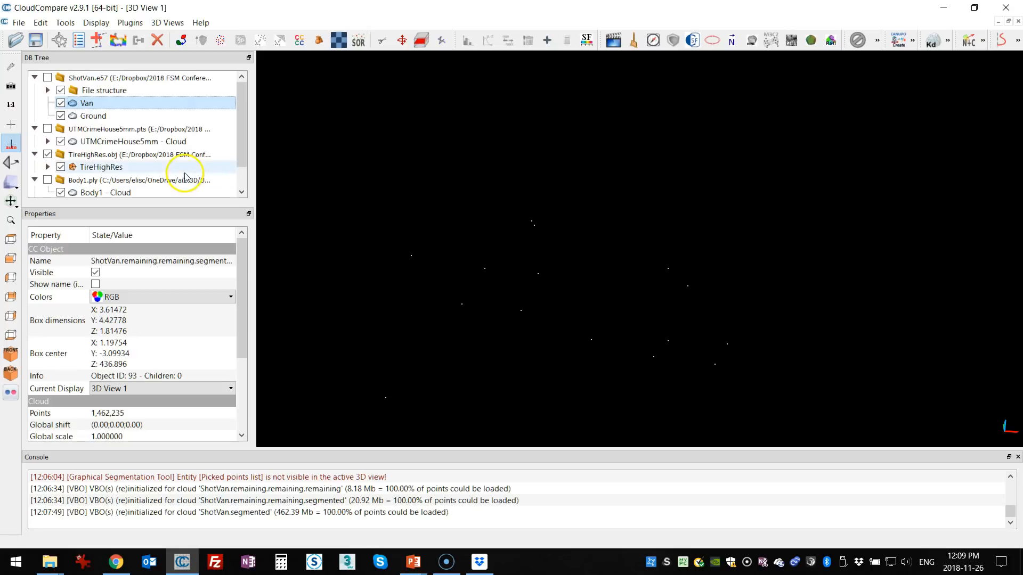
scroll(116, 180, down, 1)
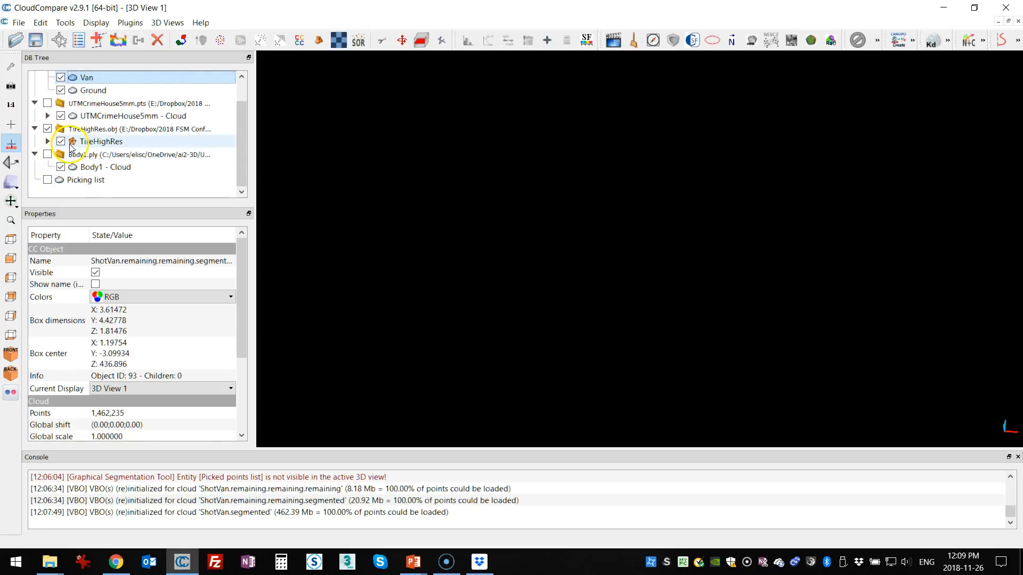
click(82, 141)
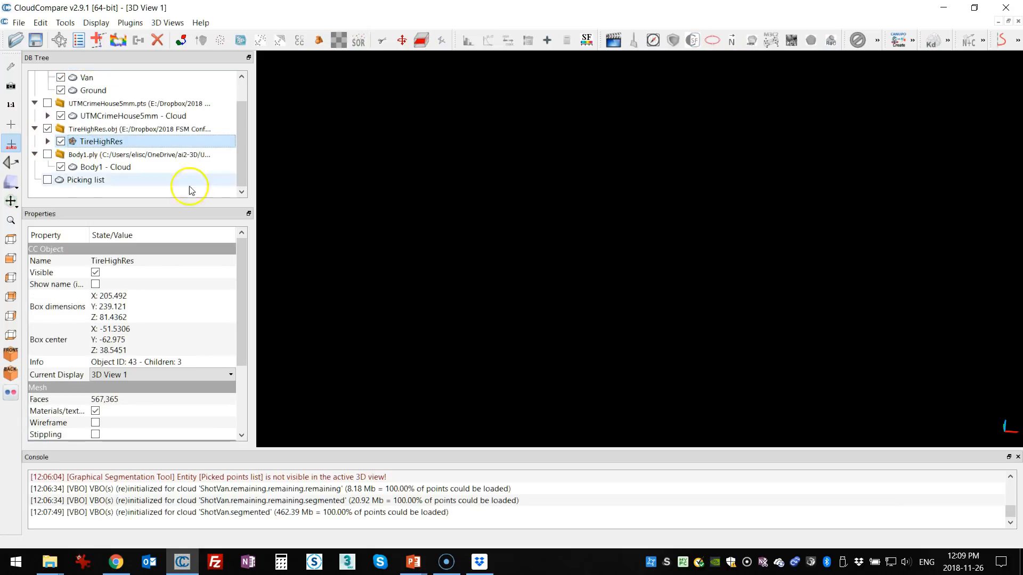
click(11, 222)
drag(423, 248, 487, 261)
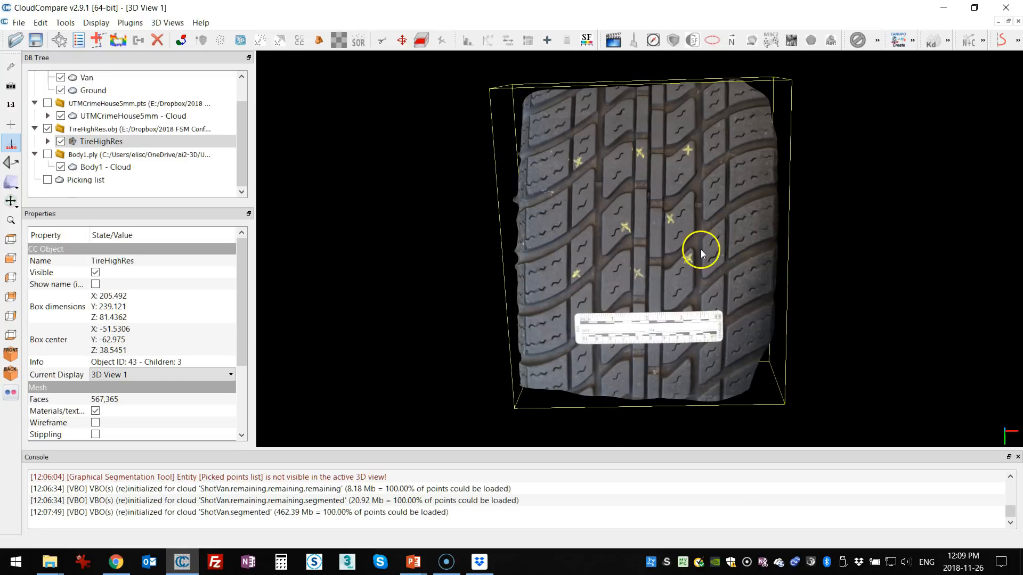
Examine the TireHighRes mesh's tread, chalk marks and scale ruler from close up and as a whole
scroll(689, 290, up, 10)
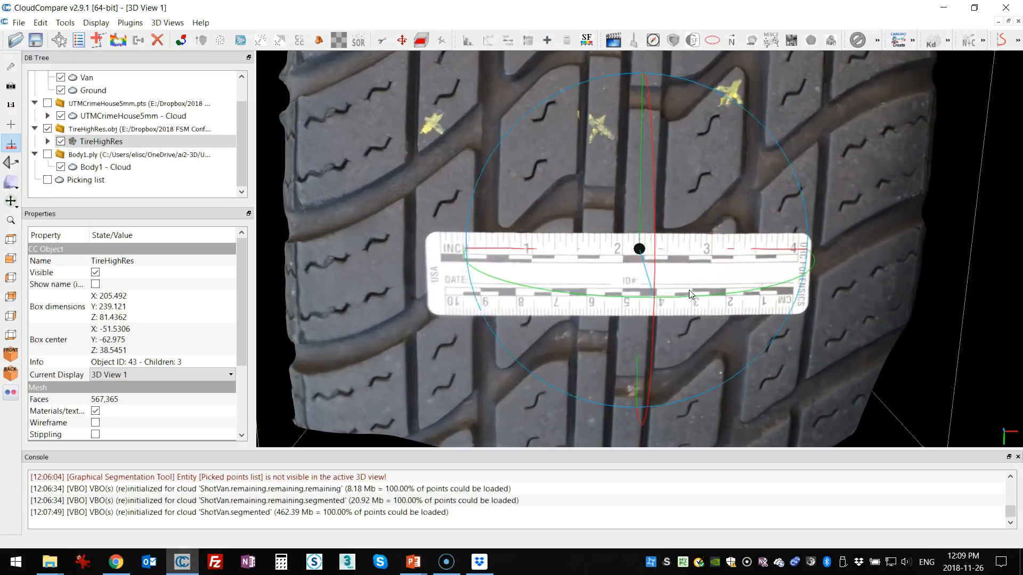
scroll(689, 289, up, 2)
click(98, 141)
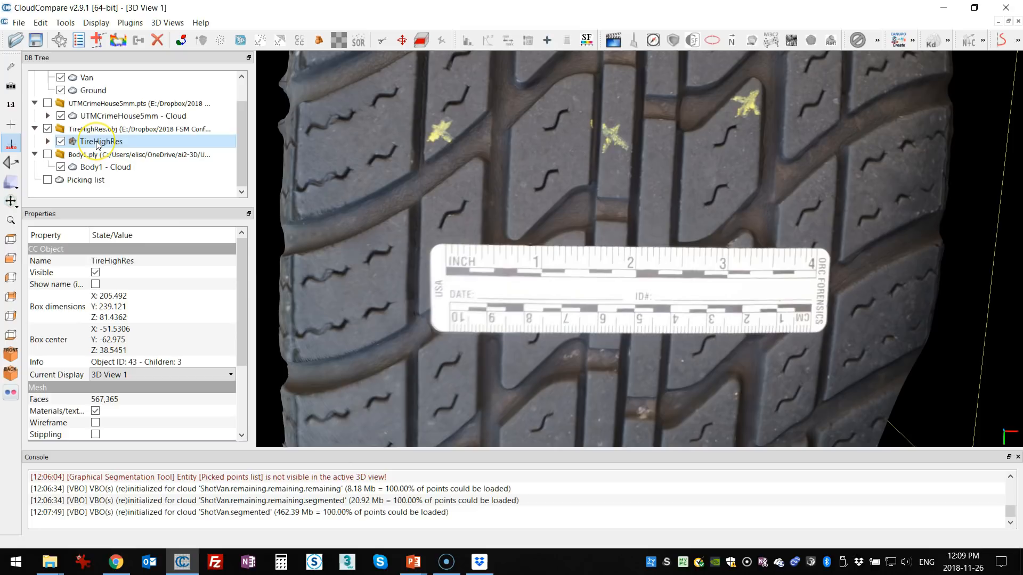
key(z)
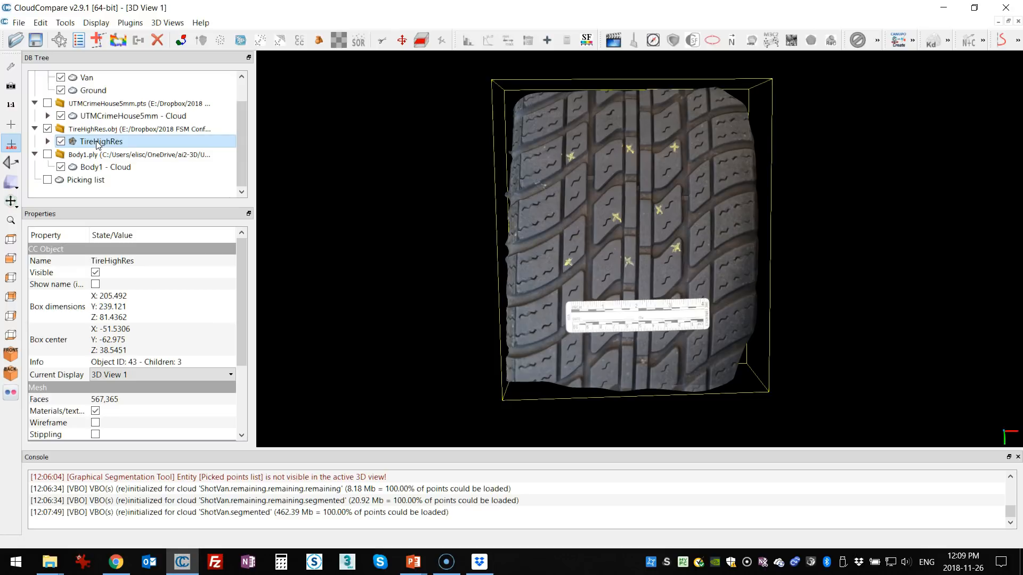
click(222, 205)
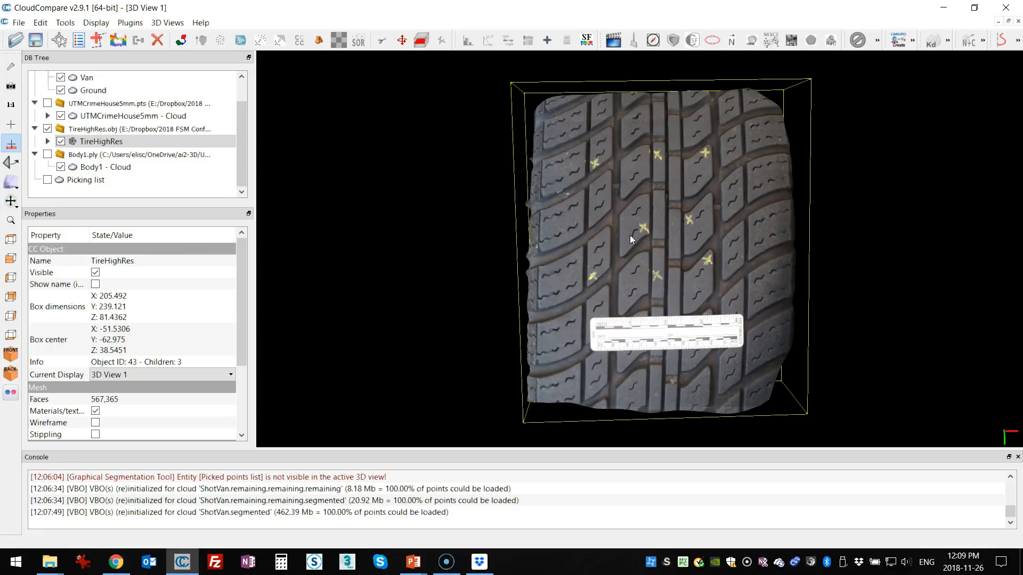
double_click(684, 245)
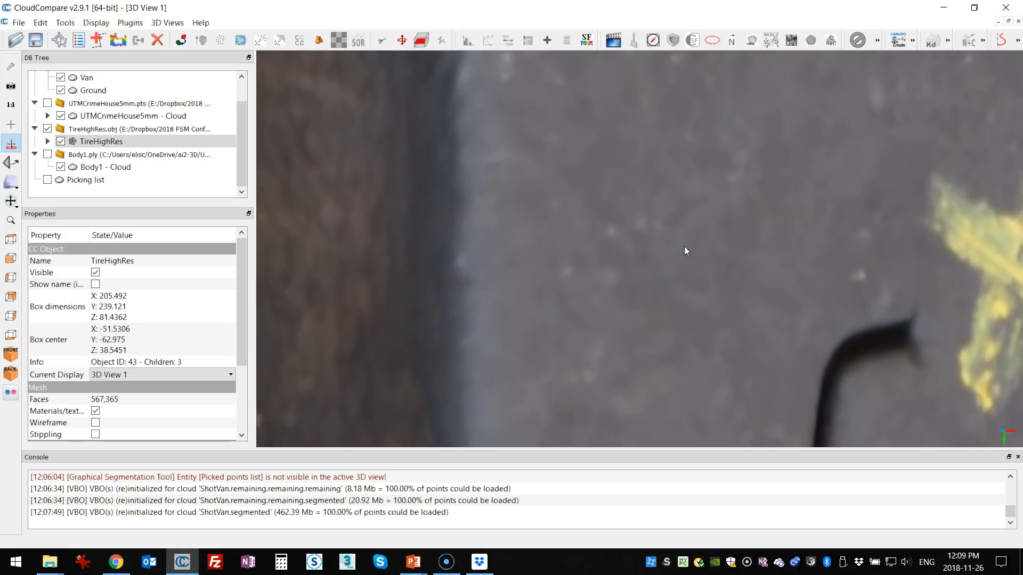
scroll(685, 250, down, 5)
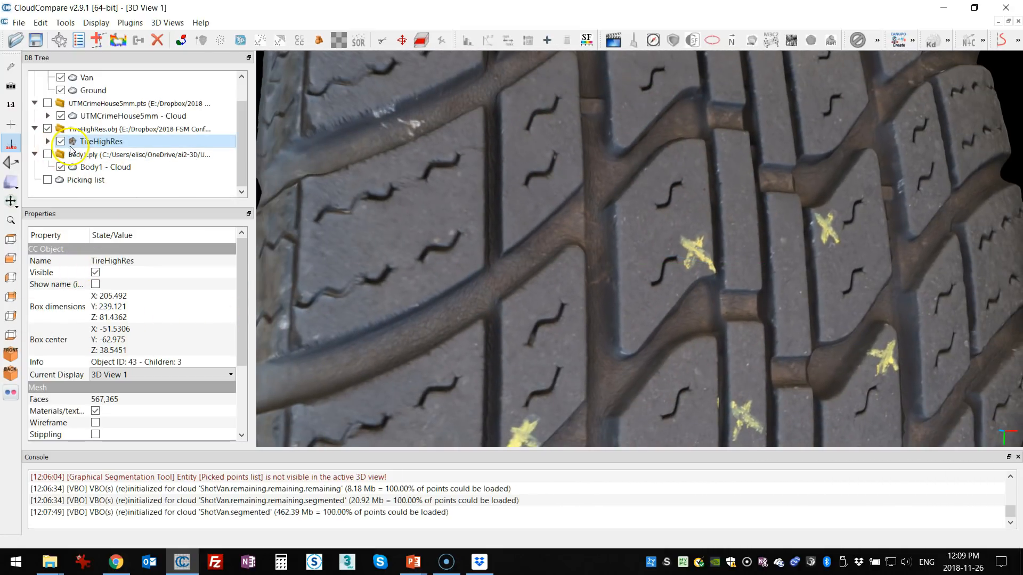
Turn on wireframe display for the TireHighRes mesh, examine its triangles up close, and turn wireframe off again
click(48, 142)
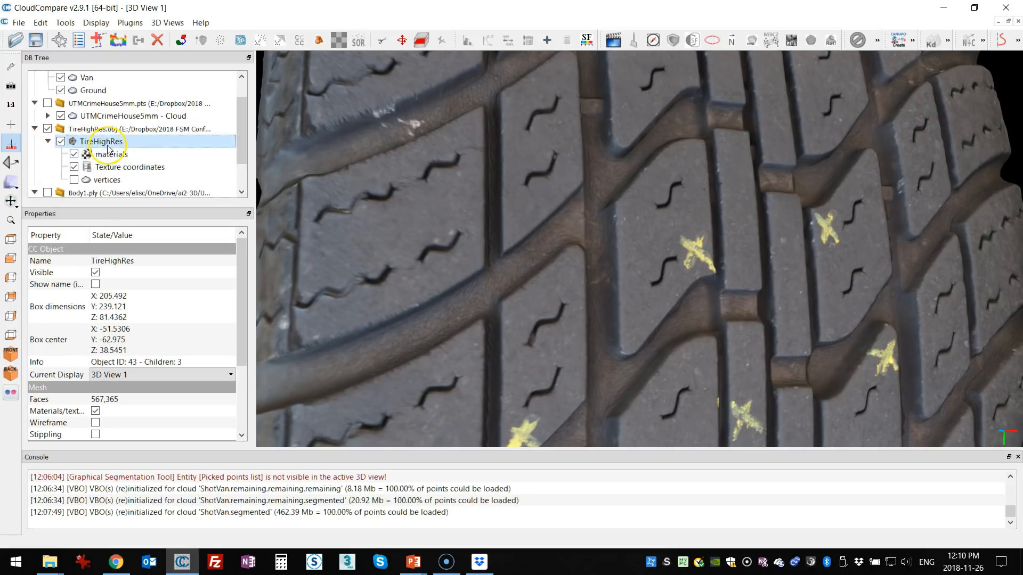
drag(241, 284, 240, 354)
click(95, 342)
drag(516, 295, 771, 241)
scroll(559, 272, up, 12)
scroll(771, 241, down, 10)
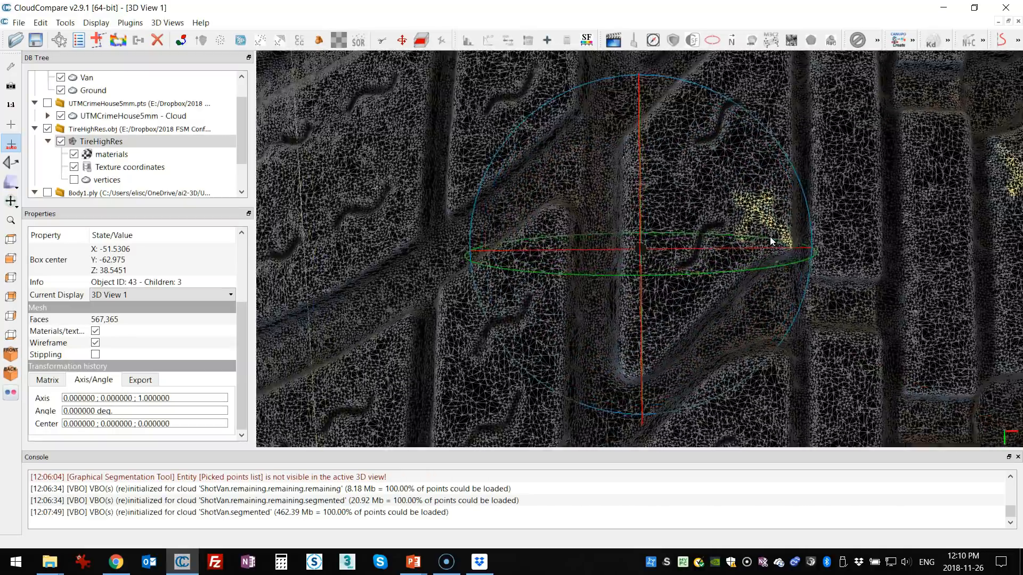
scroll(771, 241, down, 10)
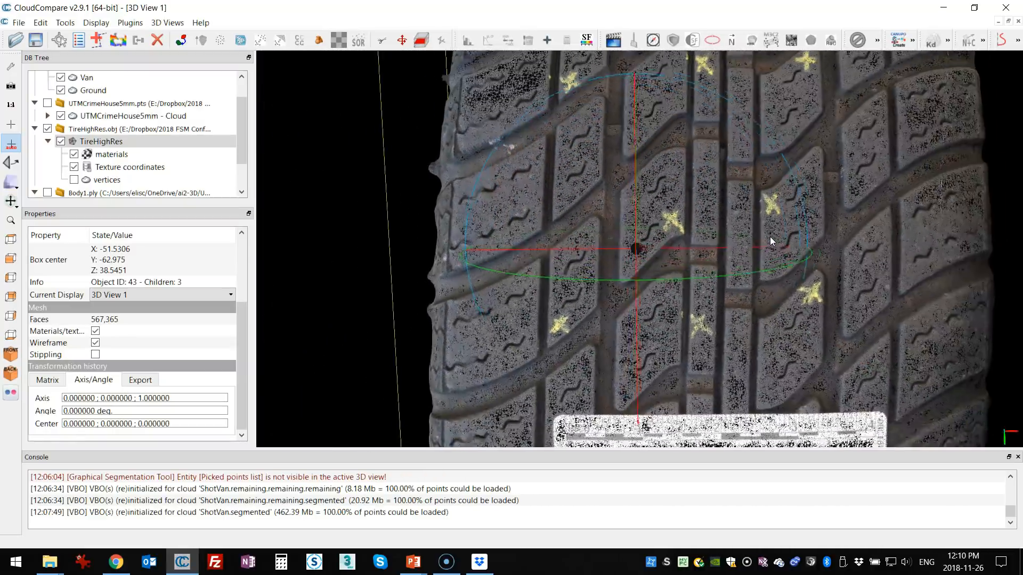
scroll(770, 241, down, 5)
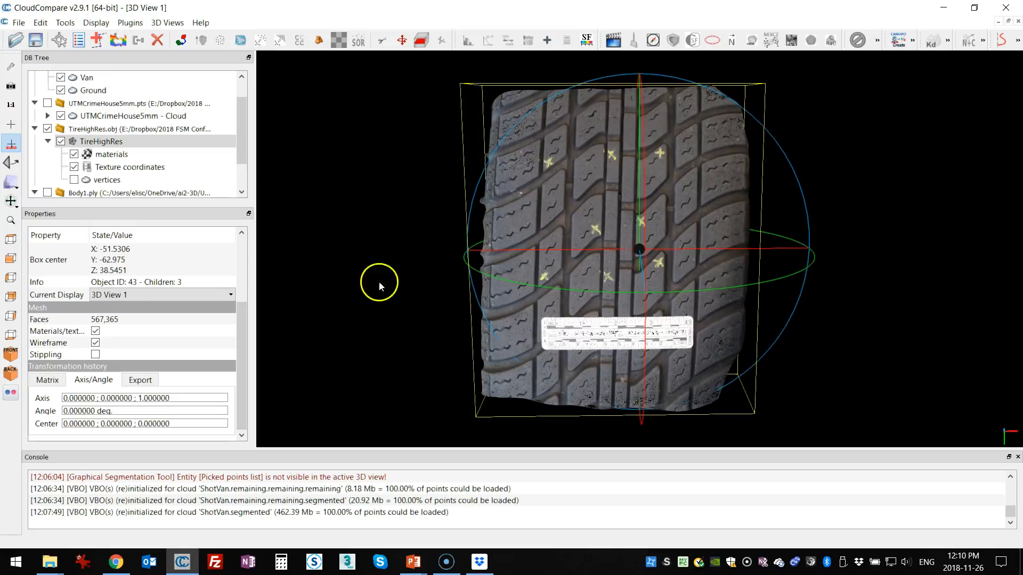
click(95, 343)
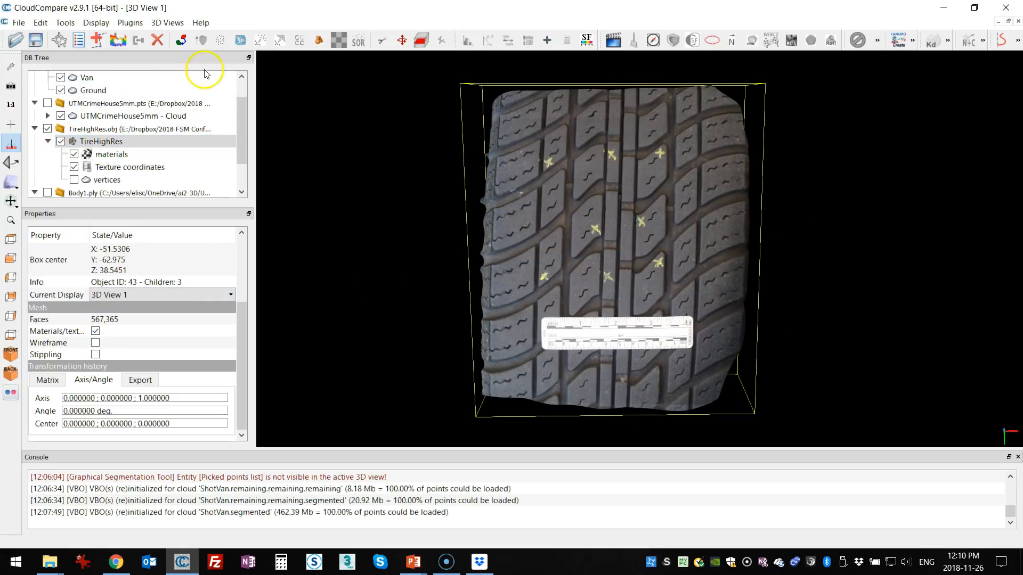
Sample 5000 points on the TireHighRes mesh, generating normals and taking colors from RGB or material/texture, and reselect the mesh
click(245, 43)
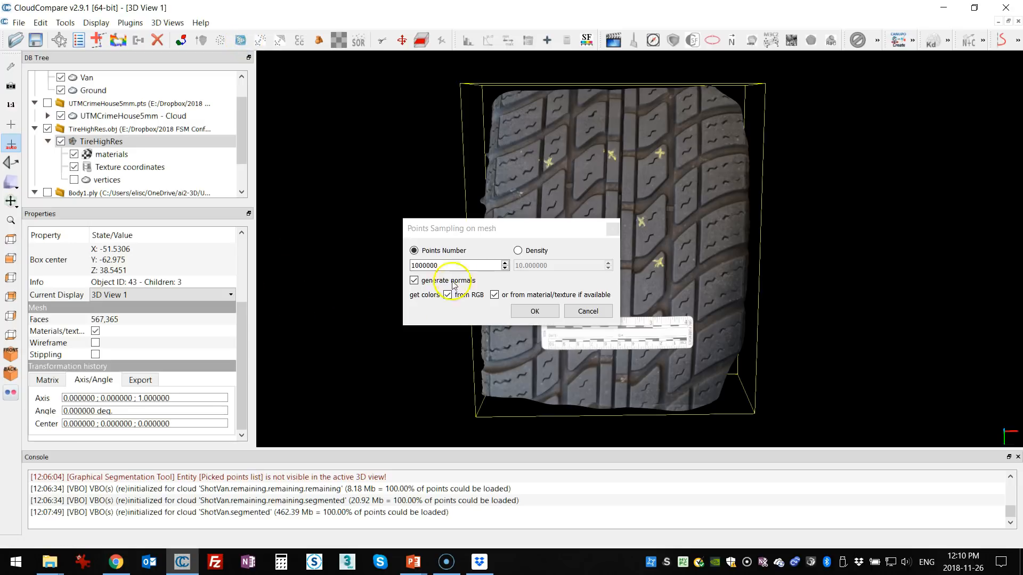
drag(500, 233, 426, 196)
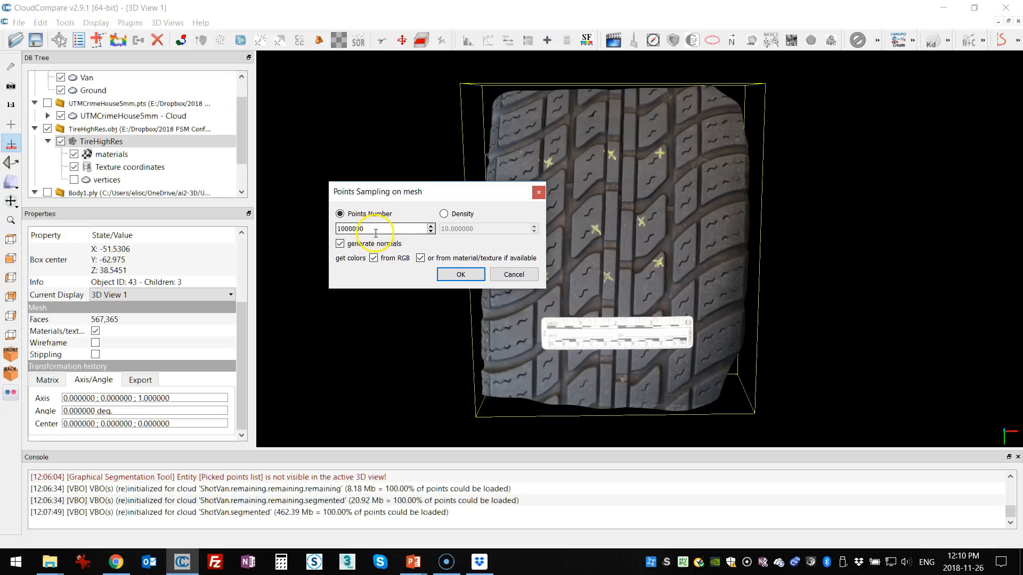
click(368, 228)
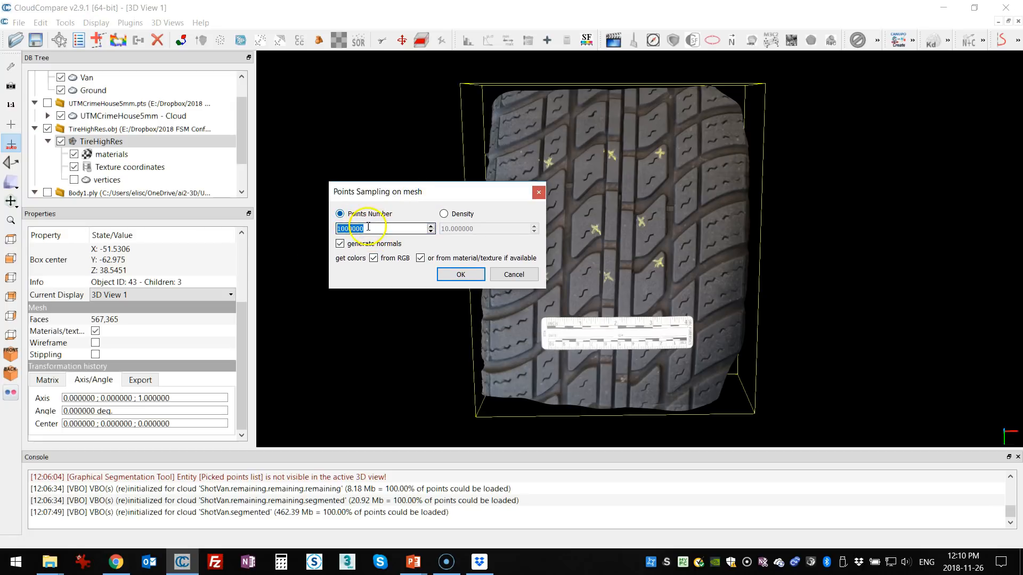
drag(379, 228, 324, 228)
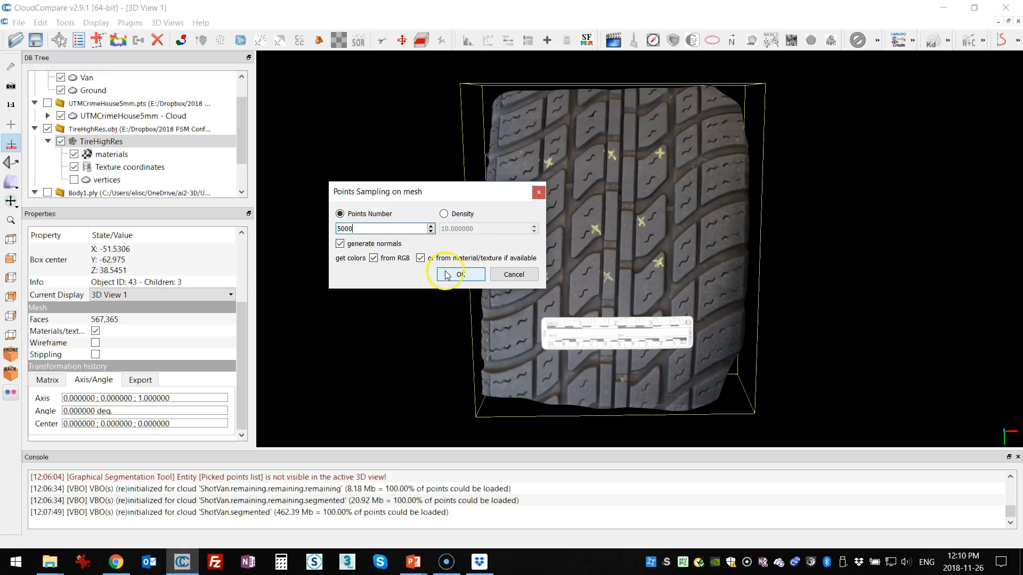
click(446, 275)
click(98, 143)
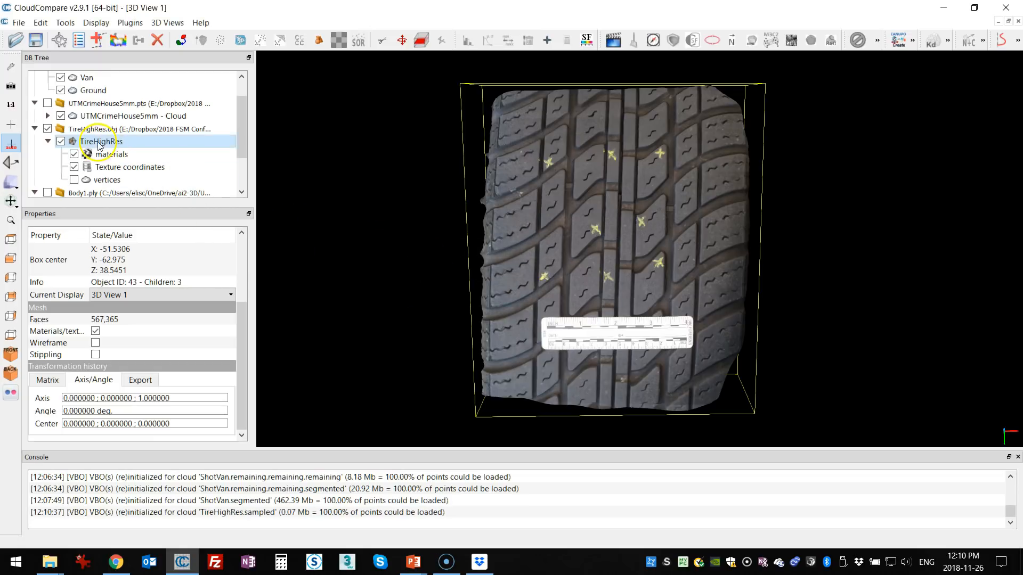
Hide the TireHighRes.obj group, set the default point size to 3, and examine the sparse sampled tire cloud
mouse_move(242, 133)
mouse_down()
mouse_move(243, 161)
mouse_move(245, 141)
mouse_up()
click(48, 129)
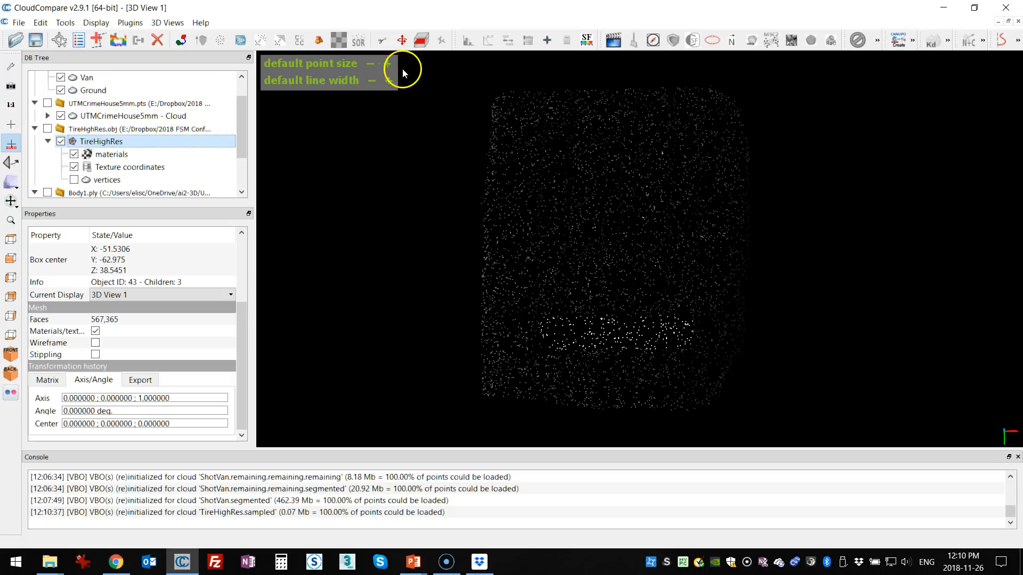
click(387, 63)
drag(622, 289, 637, 333)
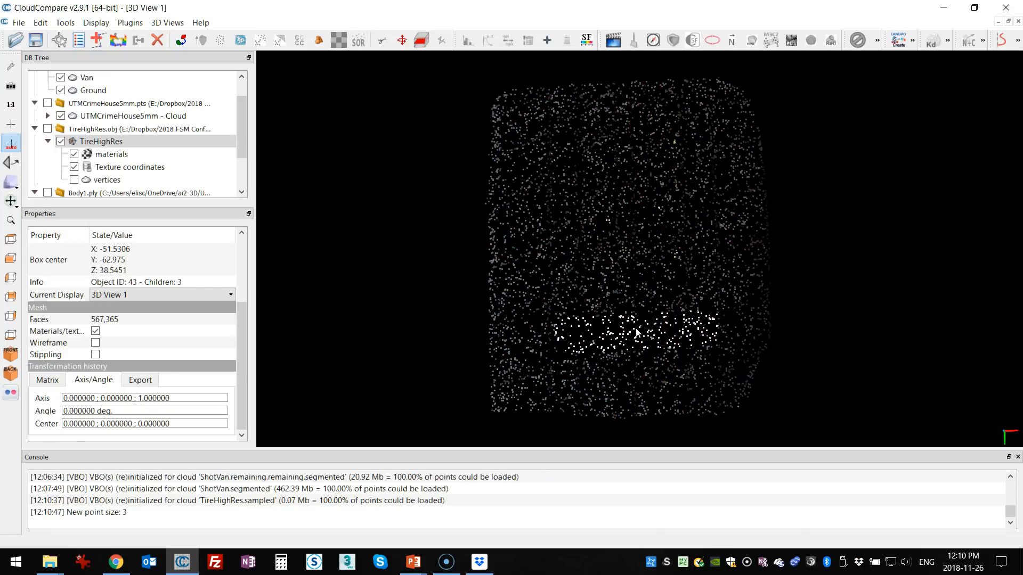
drag(489, 280, 488, 281)
drag(488, 286, 488, 281)
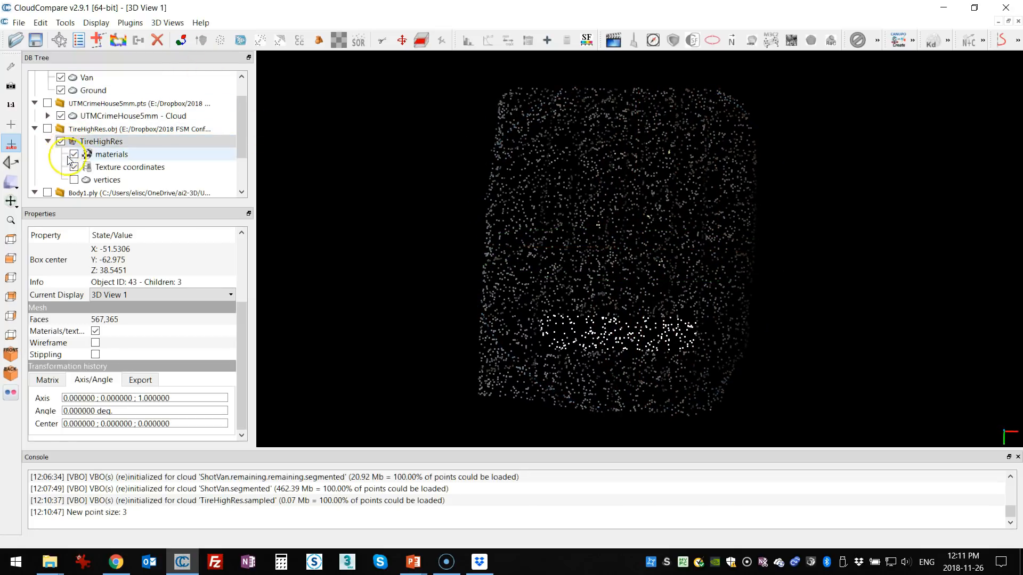
Hide the TireHighRes.sampled cloud and show the TireHighRes.obj group again
drag(240, 125, 240, 183)
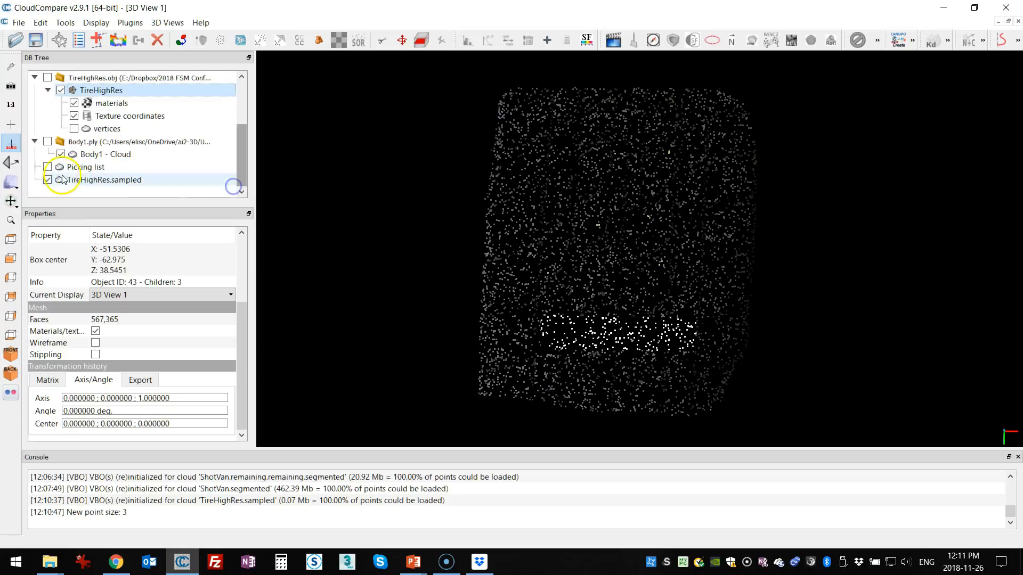
click(49, 181)
drag(243, 165, 235, 142)
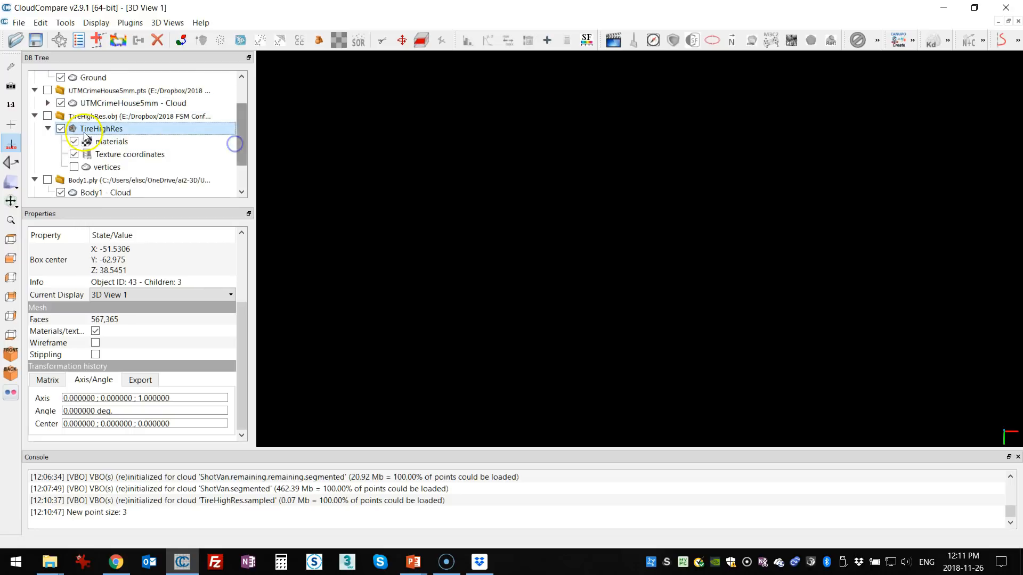
click(48, 115)
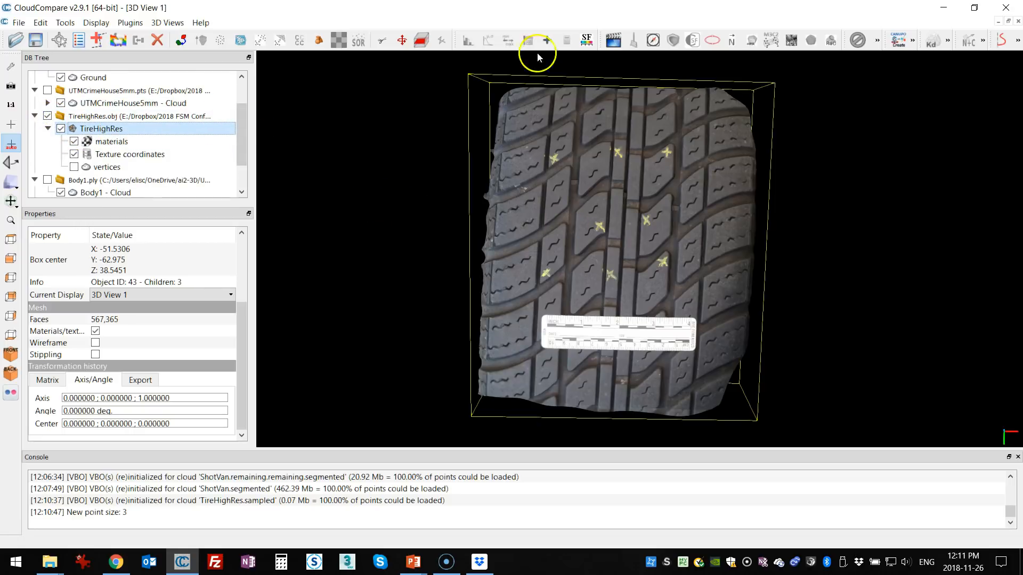
Sample 5000000 points on the TireHighRes mesh, generating normals and taking colors from RGB or material/texture
click(241, 40)
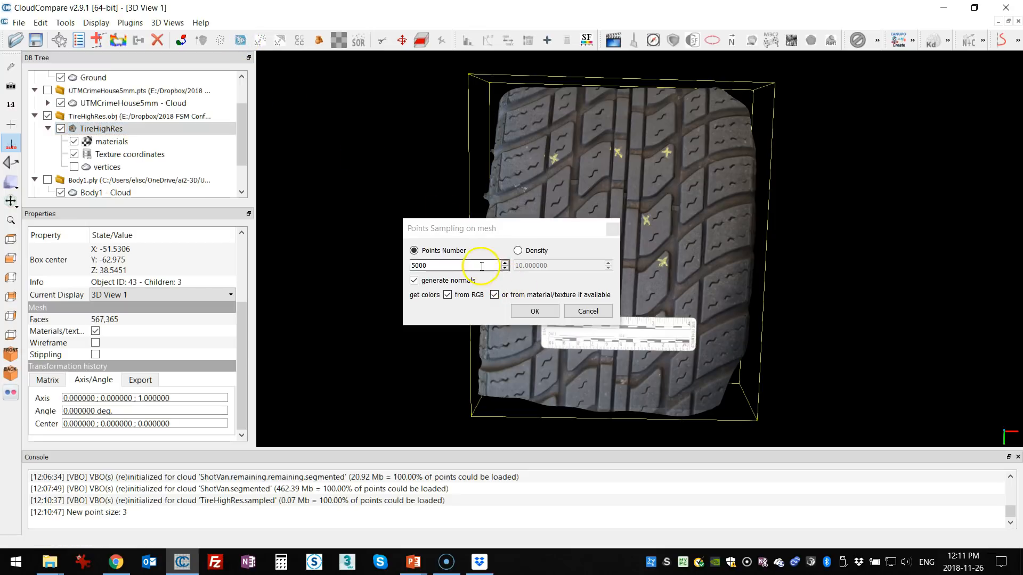
drag(482, 266, 400, 268)
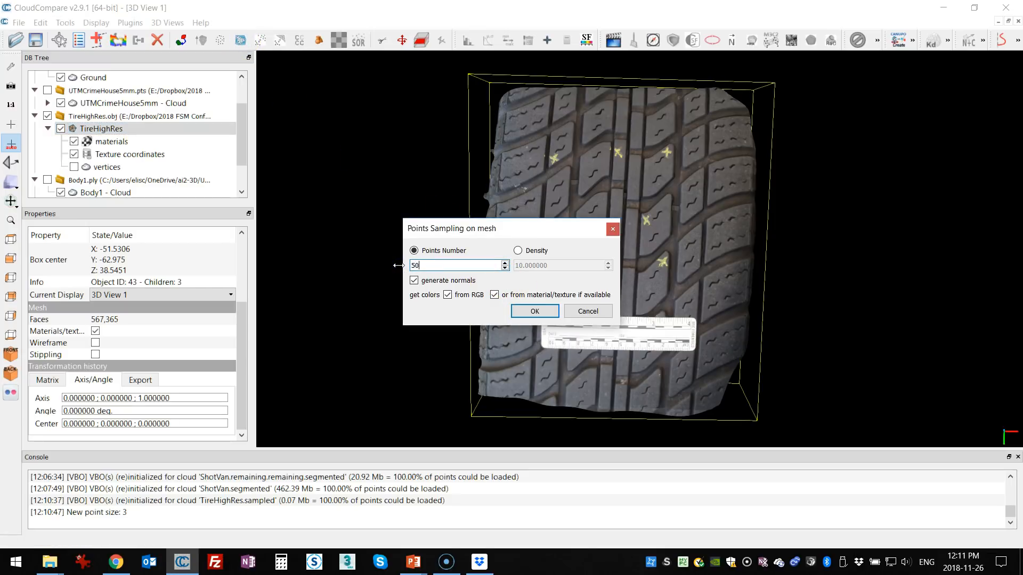
text(5000000)
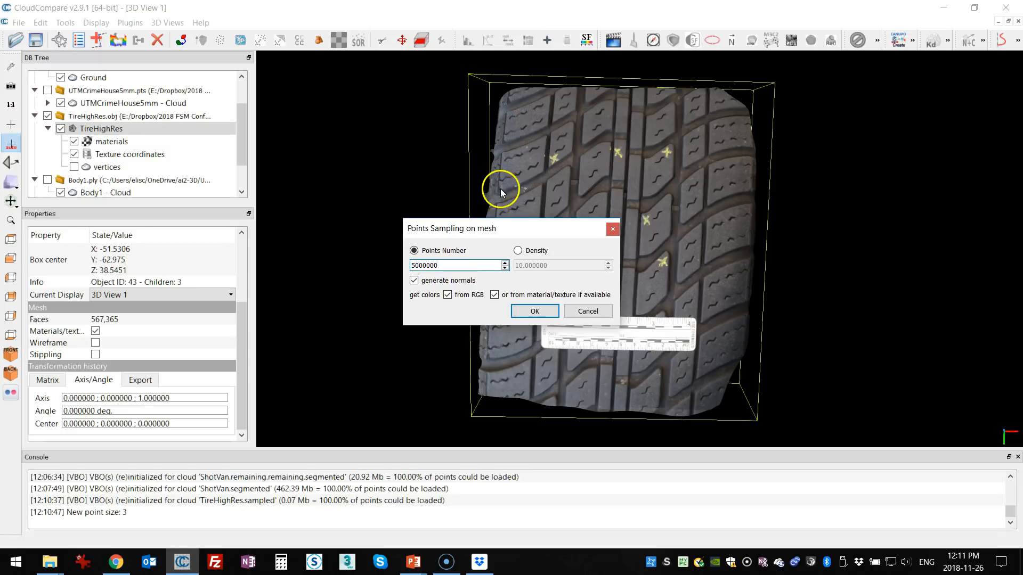
click(525, 312)
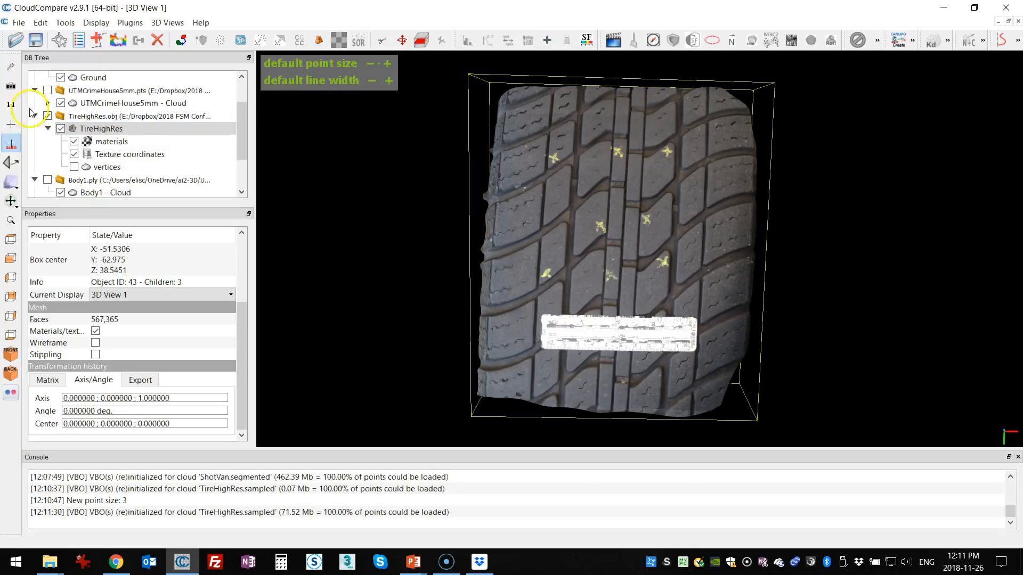
Hide the TireHighRes.obj group and examine the dense sampled cloud's ruler and tread from close up and as a whole
click(47, 116)
scroll(599, 245, up, 10)
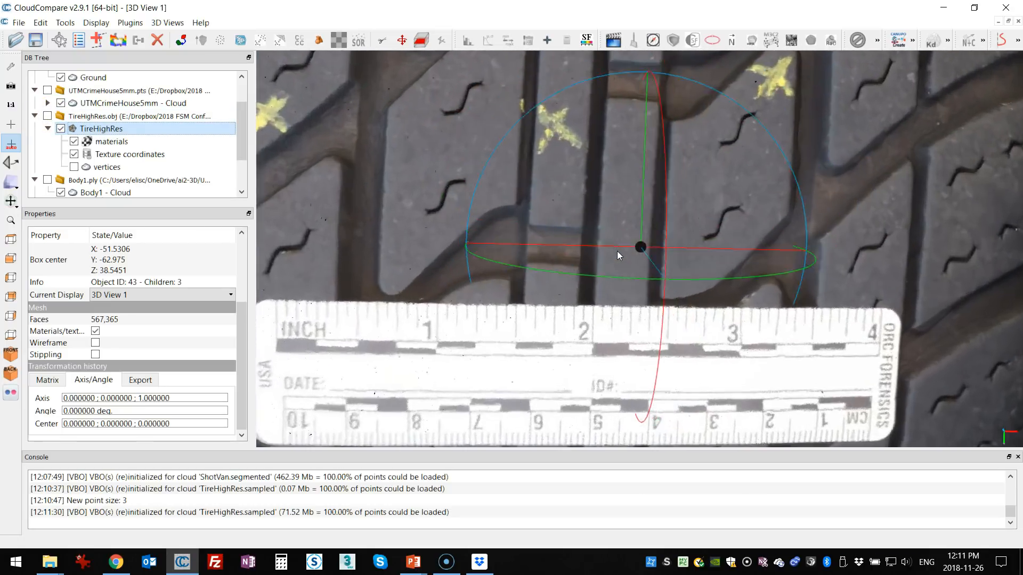
scroll(617, 251, up, 4)
drag(582, 273, 576, 278)
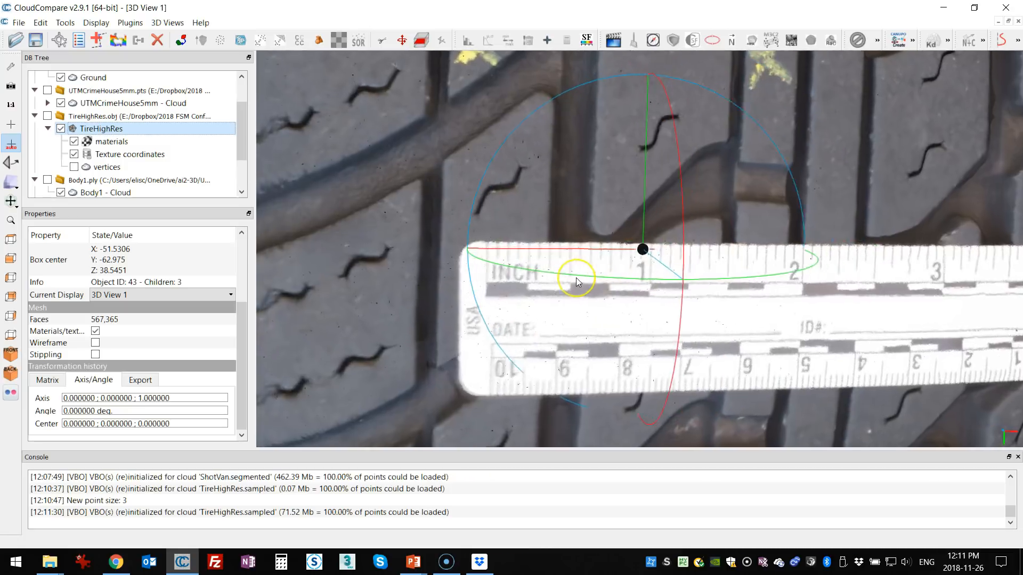
scroll(577, 278, down, 10)
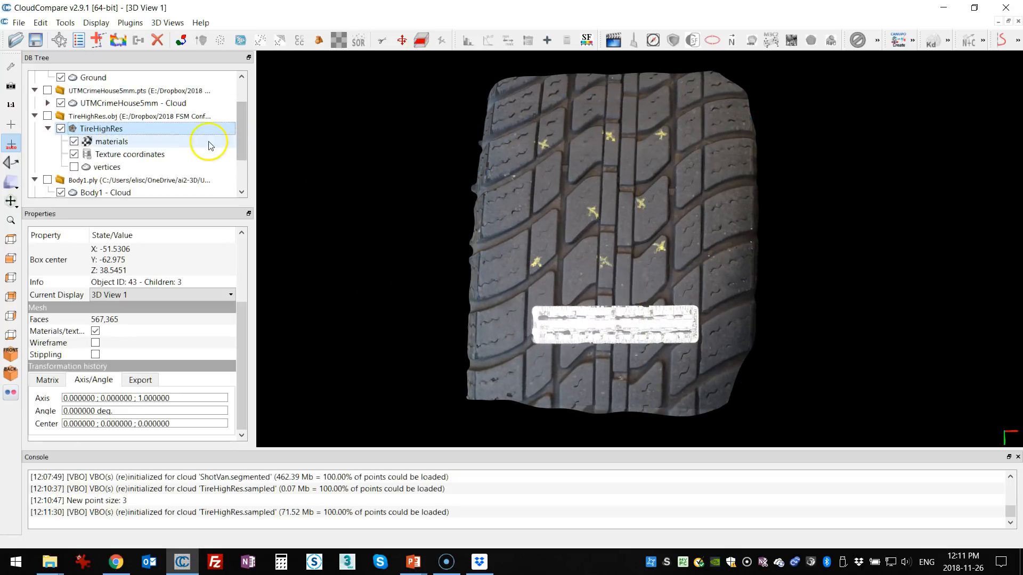
Rename the hidden, sparse TireHighRes.sampled cloud as TireHighRes.sampled5000
scroll(238, 133, down, 2)
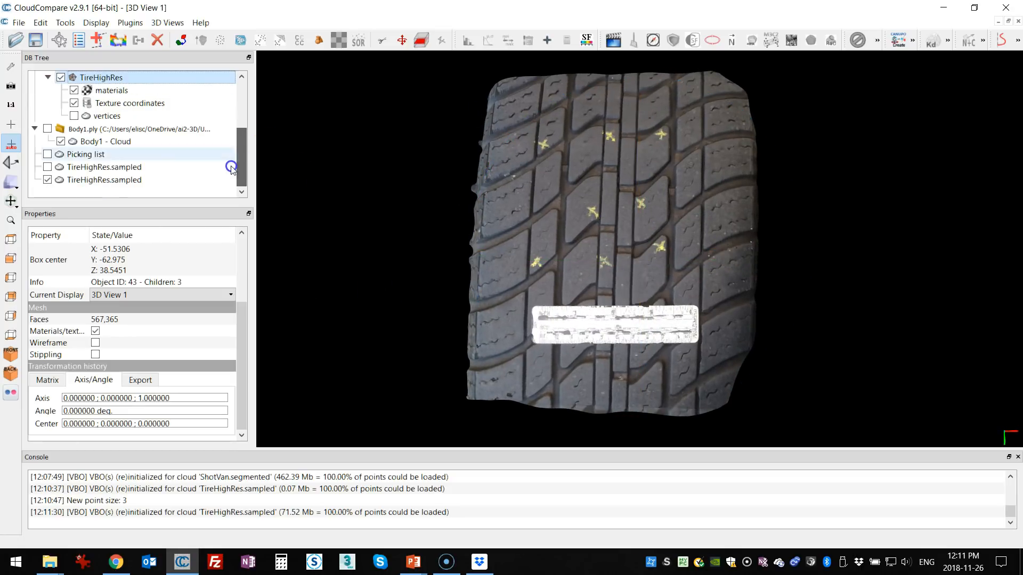
click(85, 182)
click(142, 168)
click(143, 167)
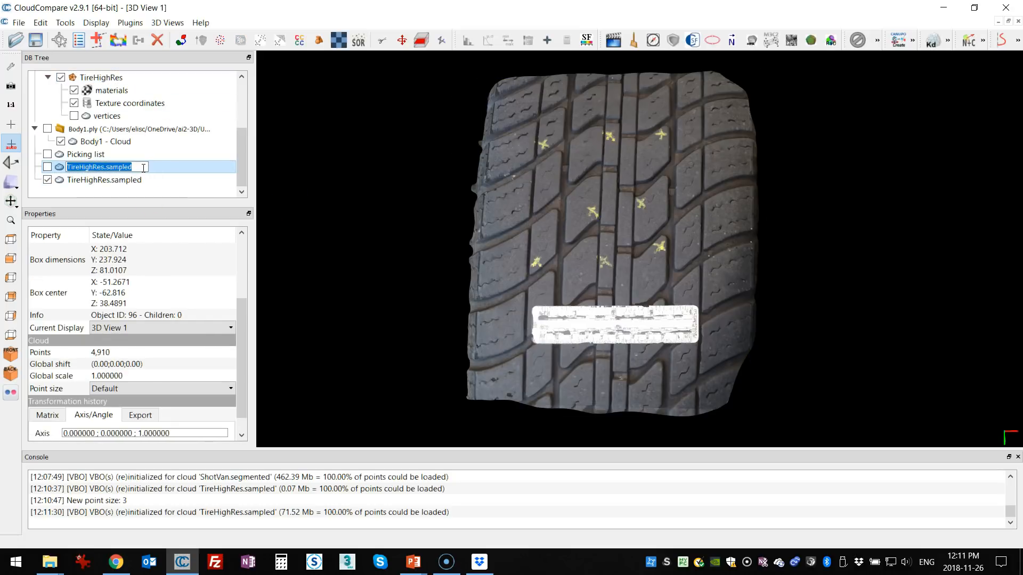
click(143, 167)
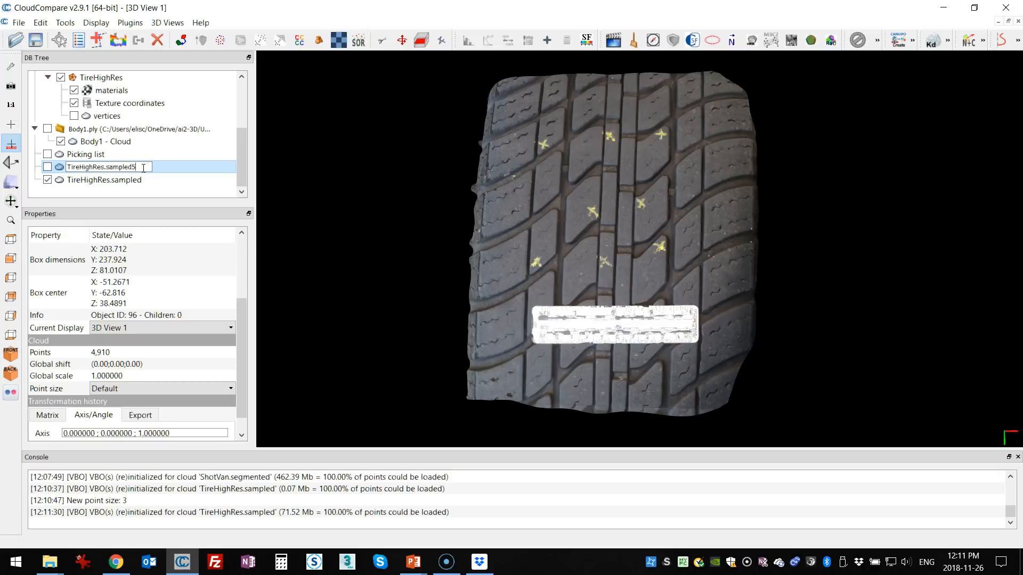
Rename the visible, dense TireHighRes.sampled cloud as TireHighRes.sampled5M
click(124, 183)
click(156, 181)
click(140, 182)
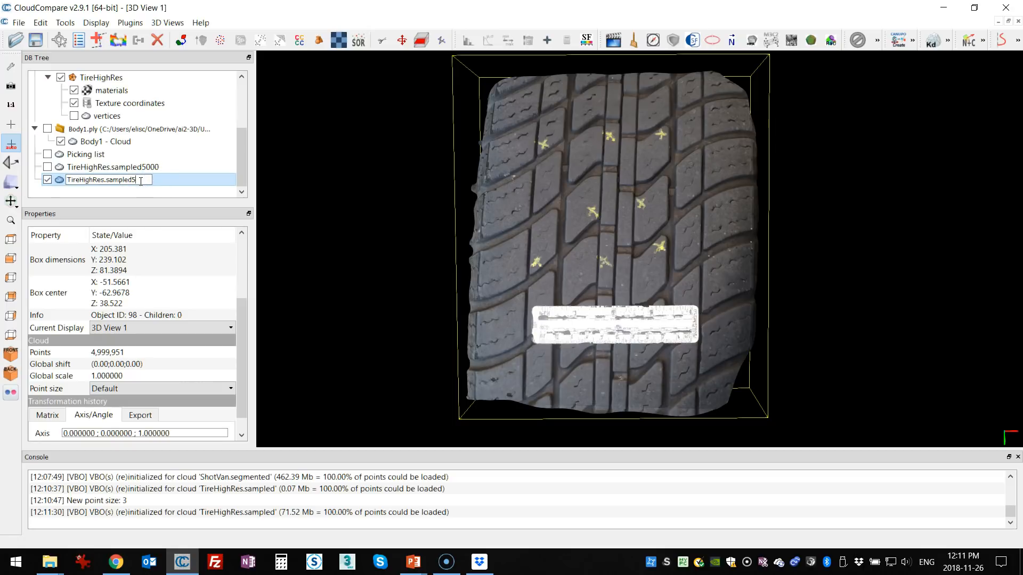
text(5M)
key(Return)
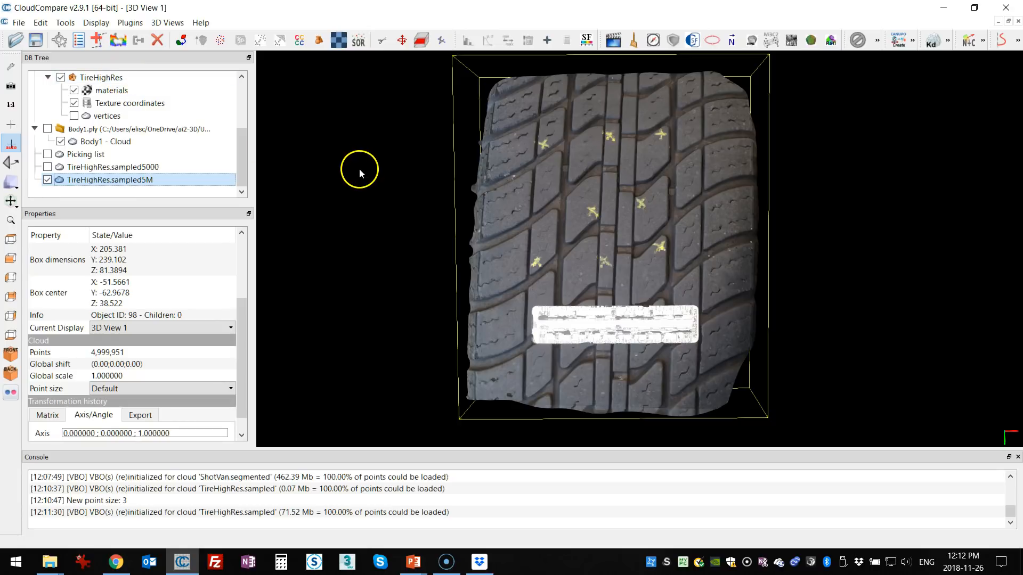
Scale the TireHighRes.sampled5M cloud by 0.01 in all dimensions, with the global shift rescaled as well
drag(547, 206, 427, 193)
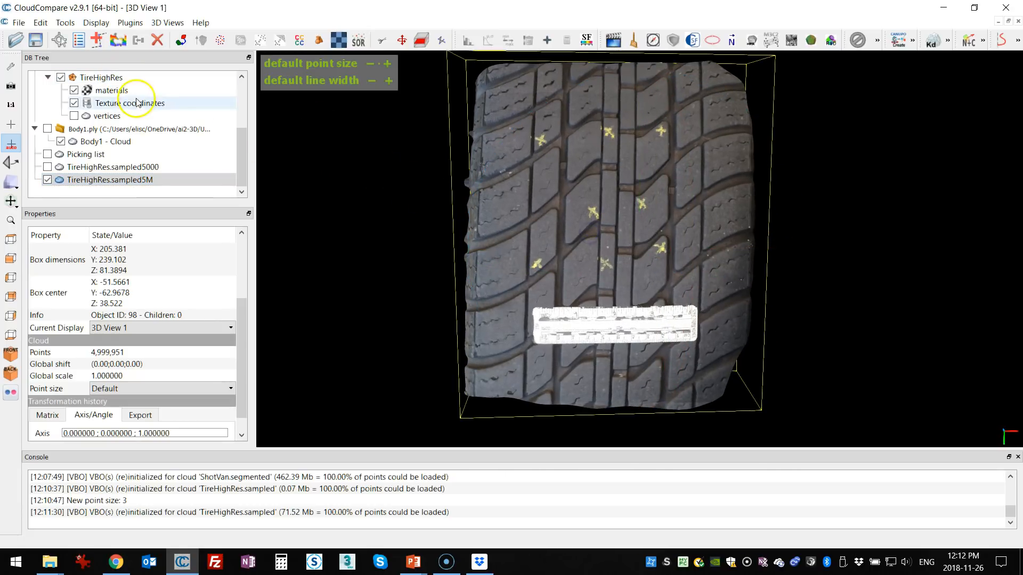
click(41, 22)
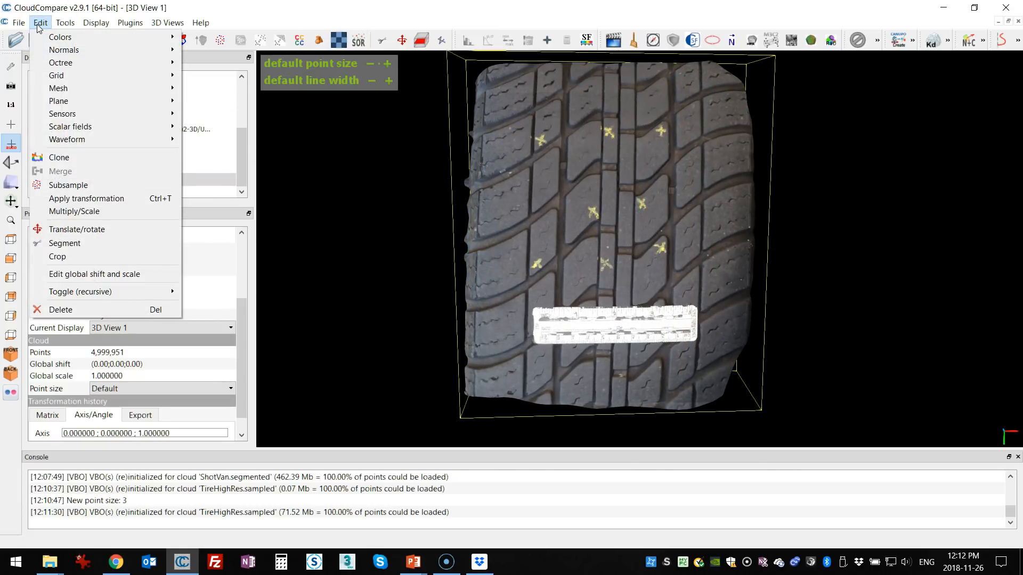
click(94, 212)
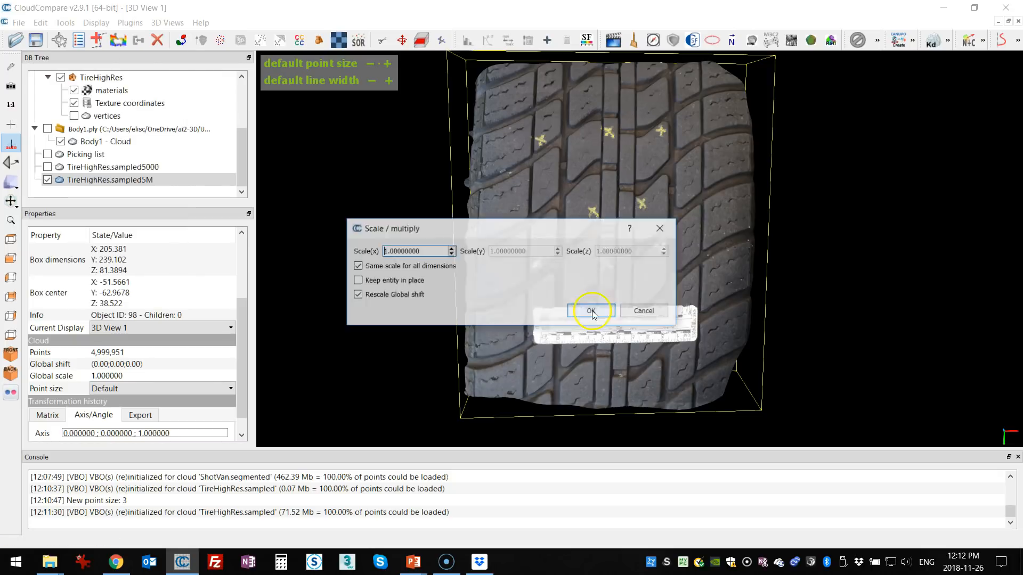
drag(555, 228, 325, 250)
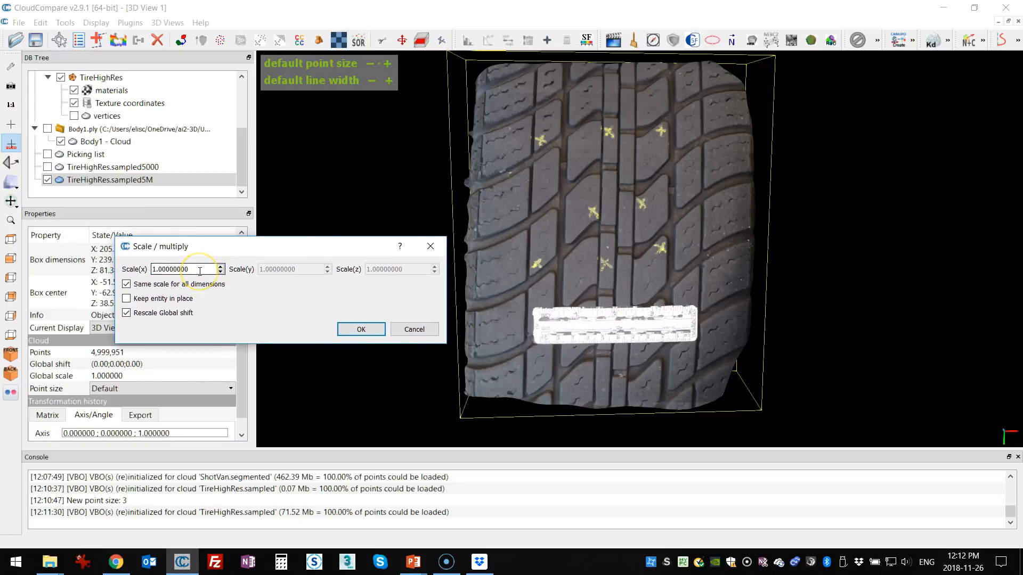
drag(200, 272, 88, 263)
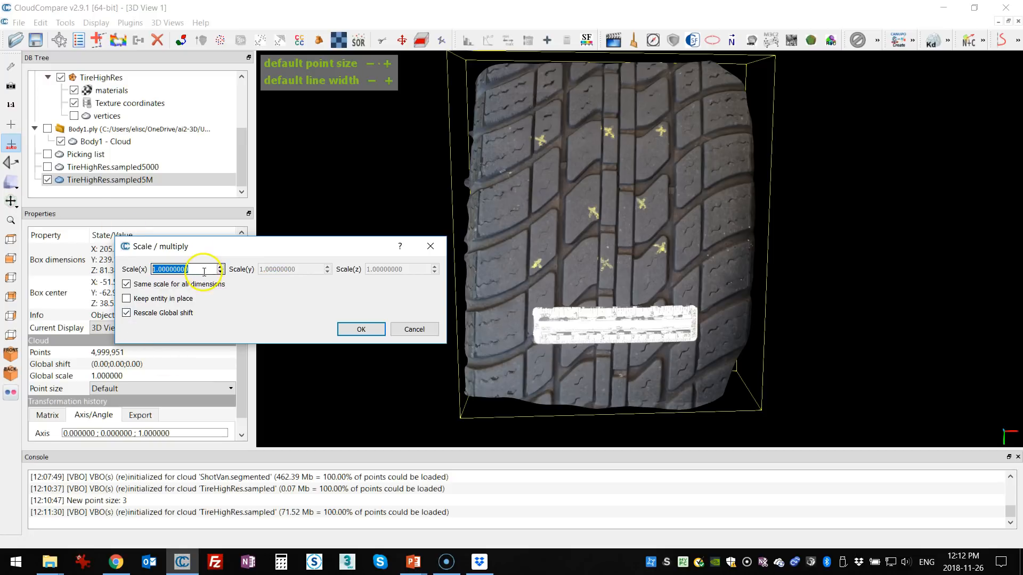
text(.0)
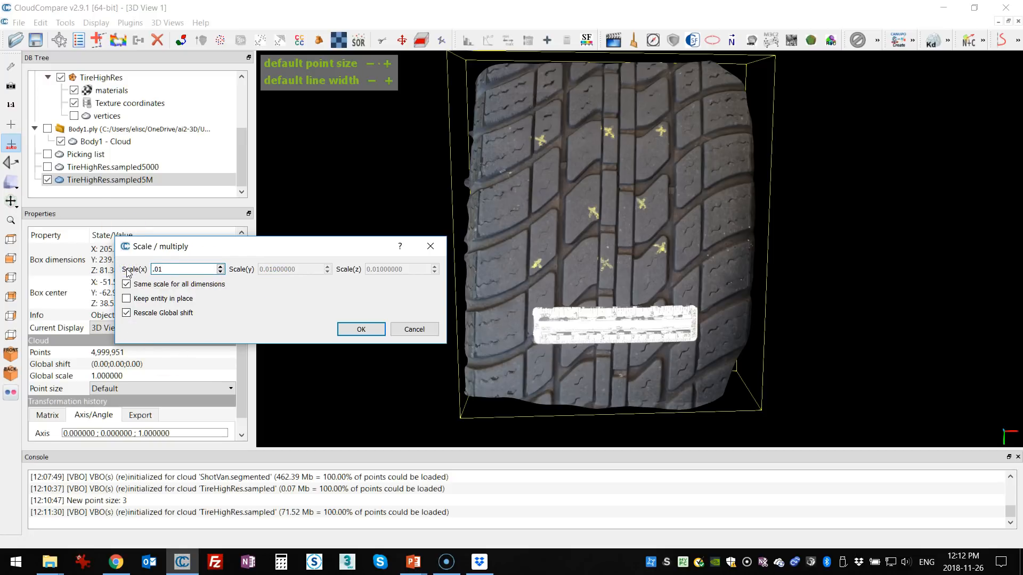
text(1)
click(353, 327)
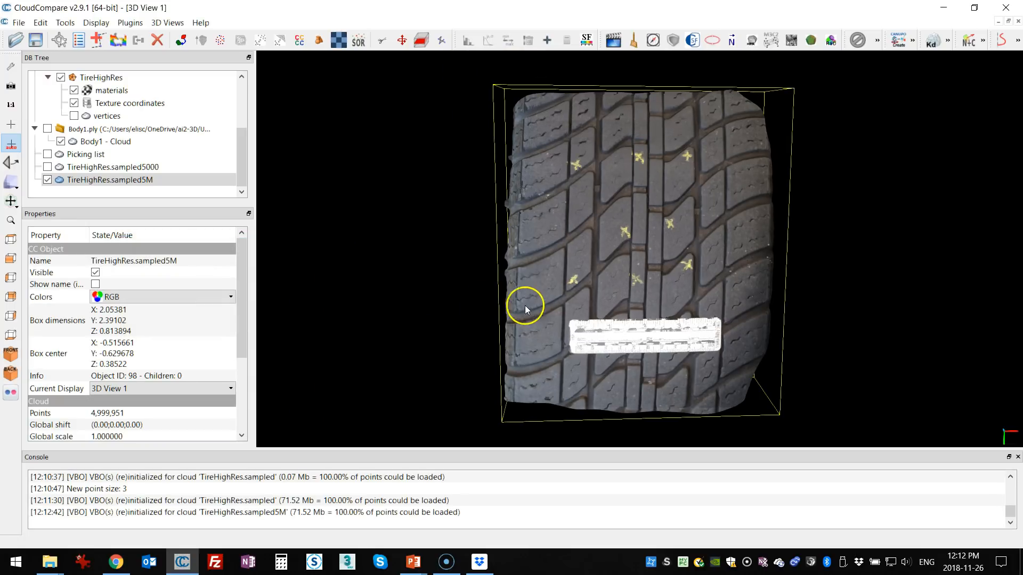
Show TireHighRes.sampled5000 alongside the scaled TireHighRes.sampled5M cloud and fit the 3D view to TireHighRes.sampled5000
scroll(568, 286, down, 5)
drag(569, 276, 626, 279)
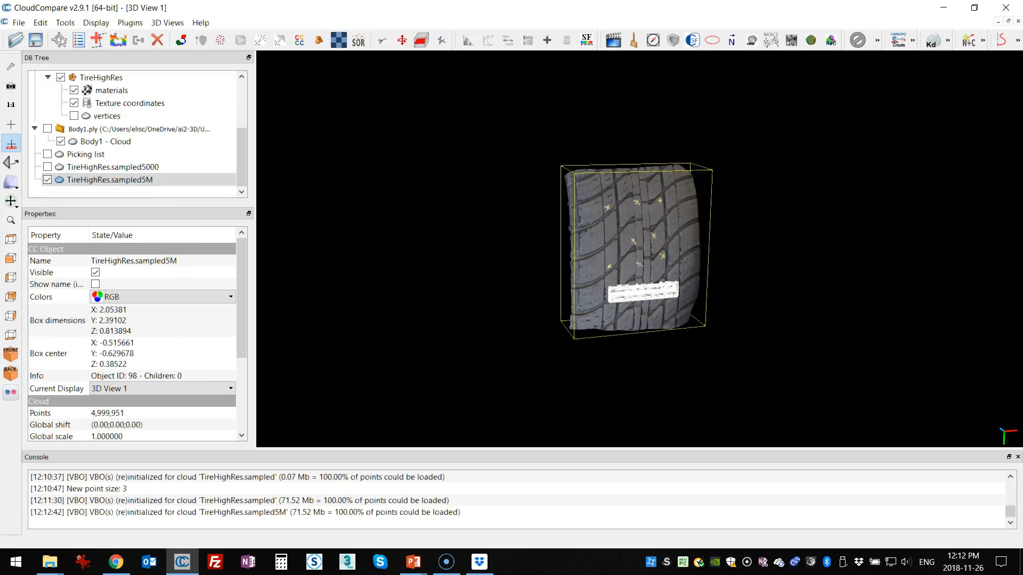
click(51, 170)
scroll(573, 190, down, 2)
scroll(586, 205, down, 6)
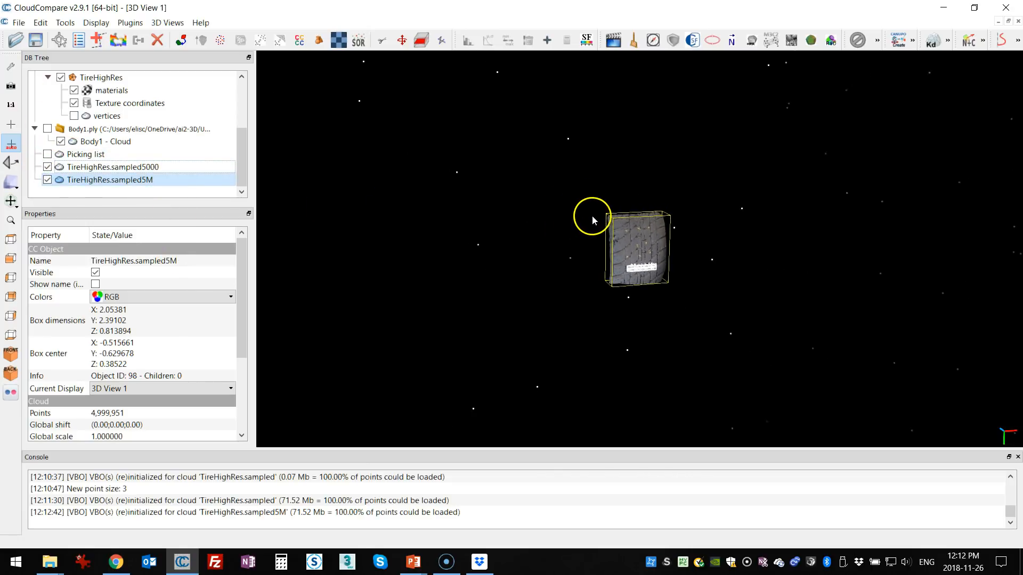
click(85, 167)
click(10, 221)
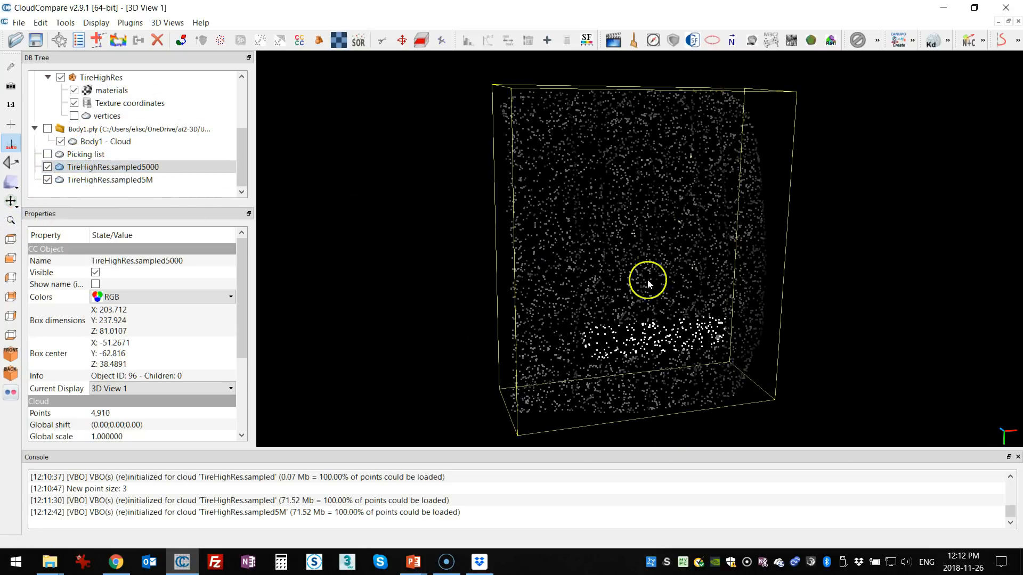
scroll(655, 256, down, 2)
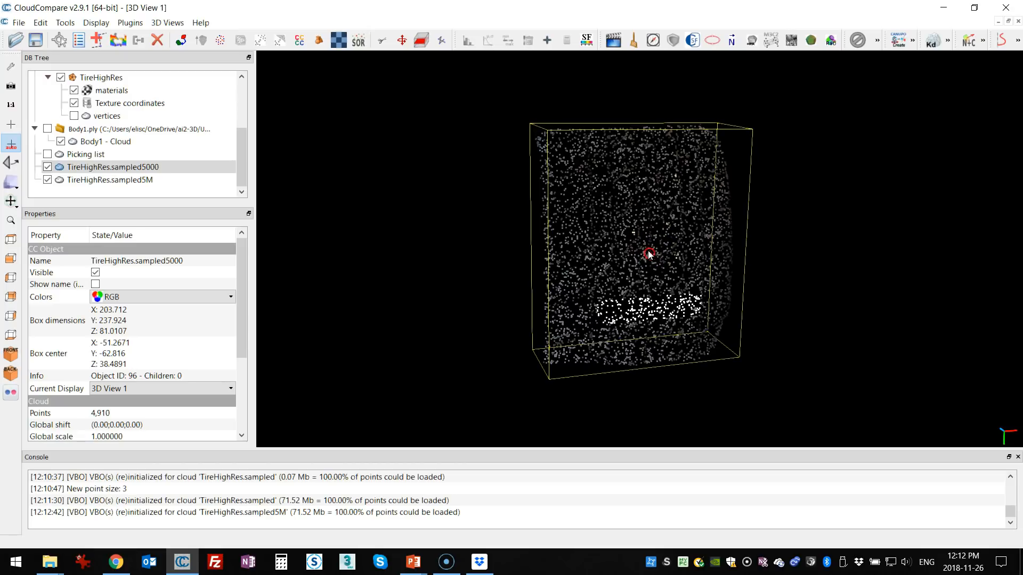
Fit the 3D view to TireHighRes.sampled5M and compare its size with the surrounding TireHighRes.sampled5000 points
click(88, 180)
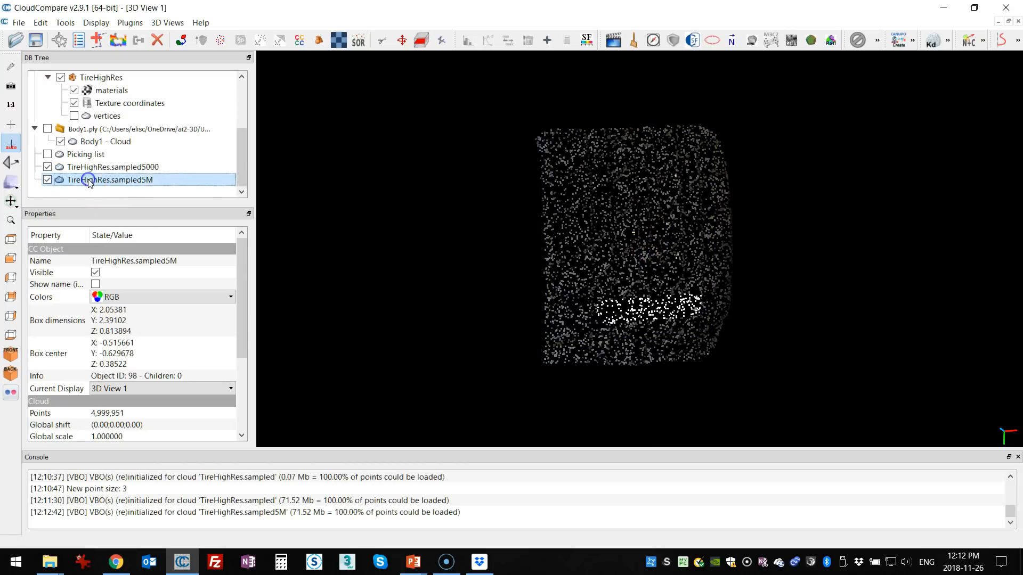
drag(507, 247, 797, 290)
scroll(673, 274, down, 6)
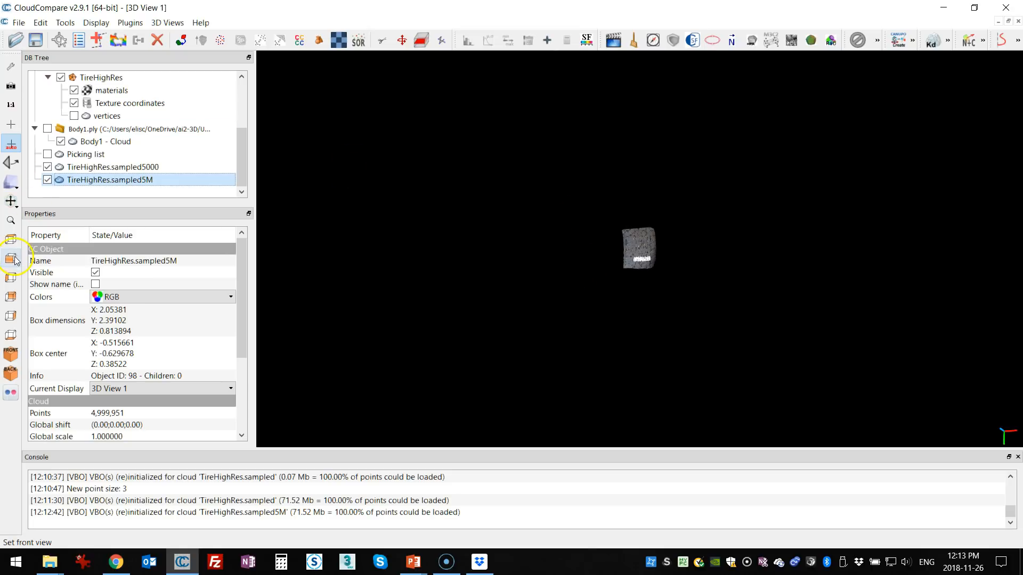
click(10, 220)
scroll(680, 250, down, 10)
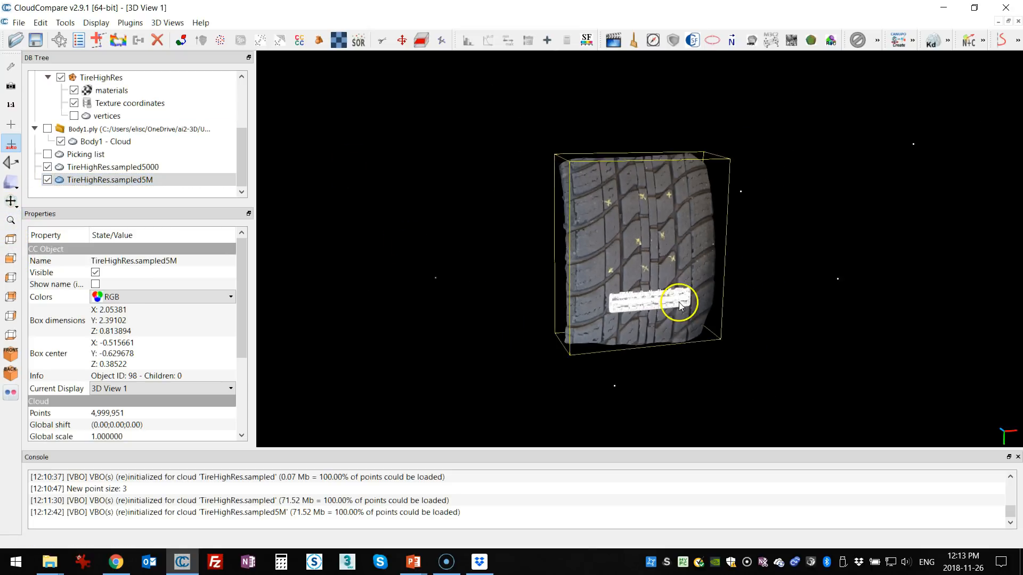
scroll(646, 282, down, 5)
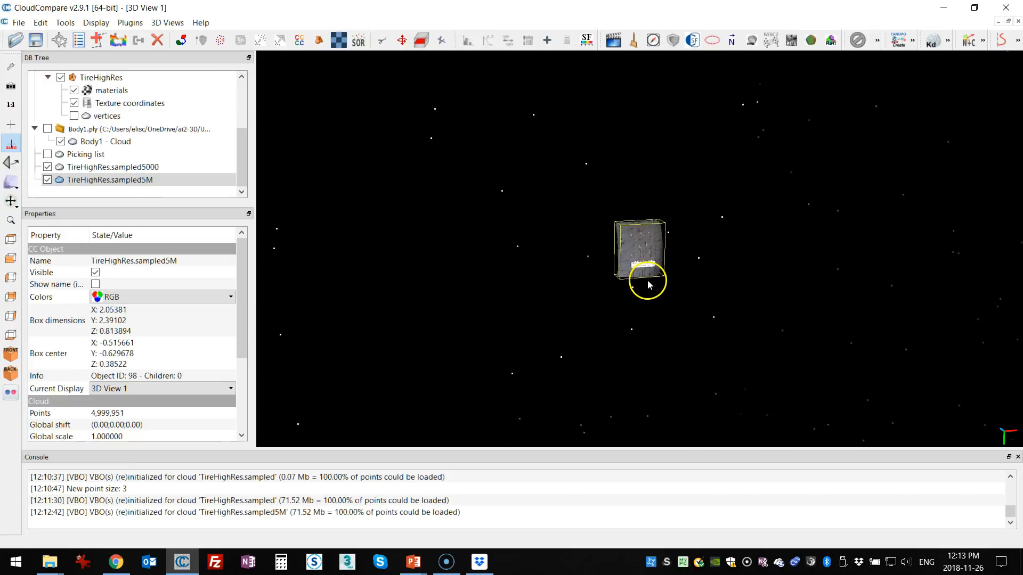
scroll(649, 294, down, 2)
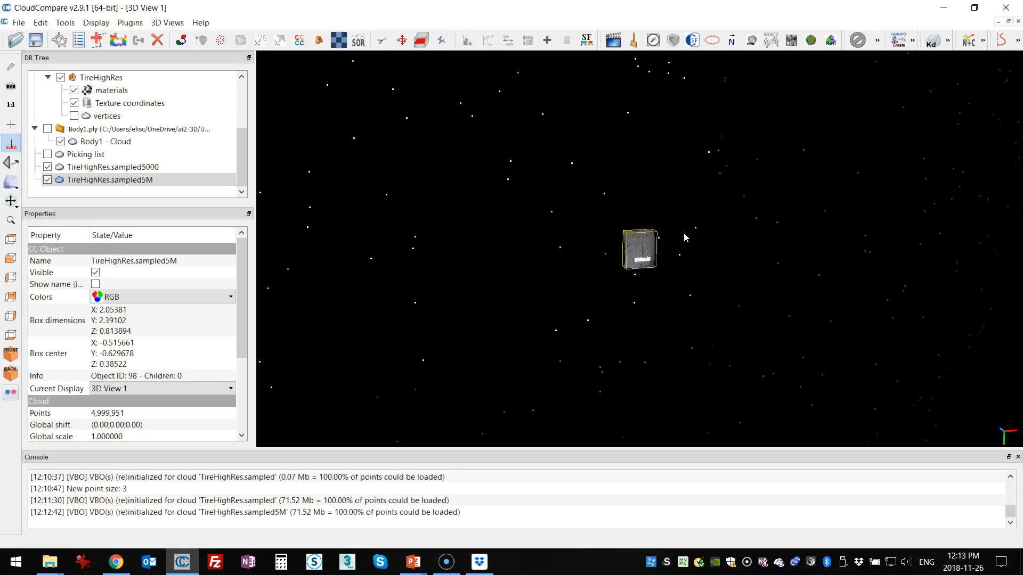
drag(628, 246, 665, 243)
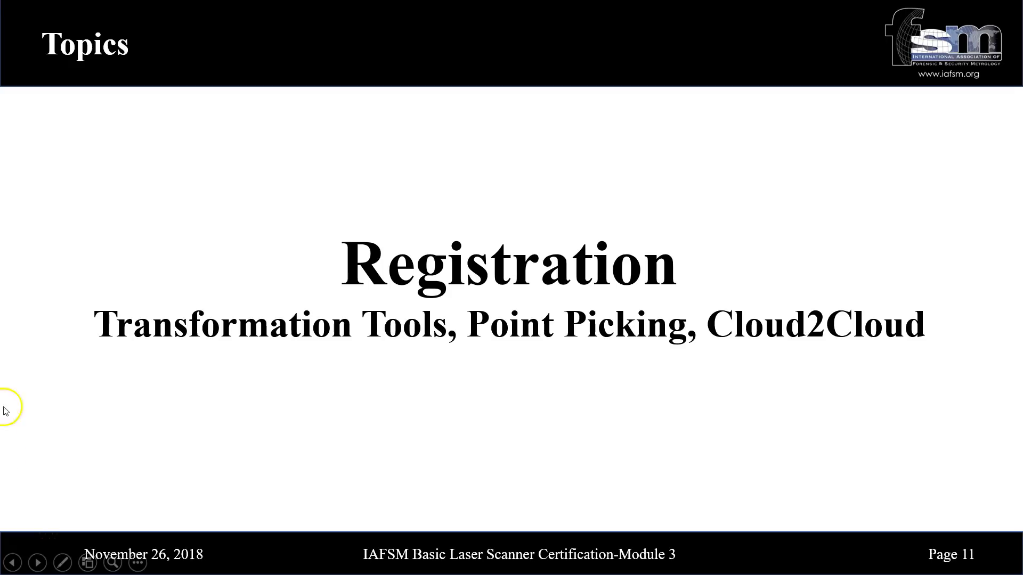
Switch to CloudCompare and close all loaded entities, confirming their removal
key(alt+Tab)
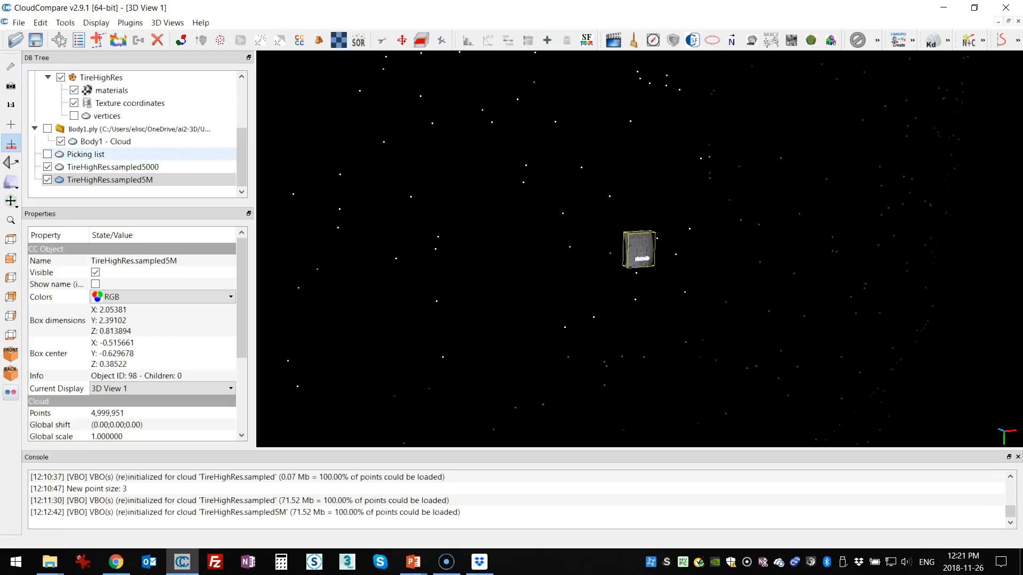
drag(128, 204, 115, 290)
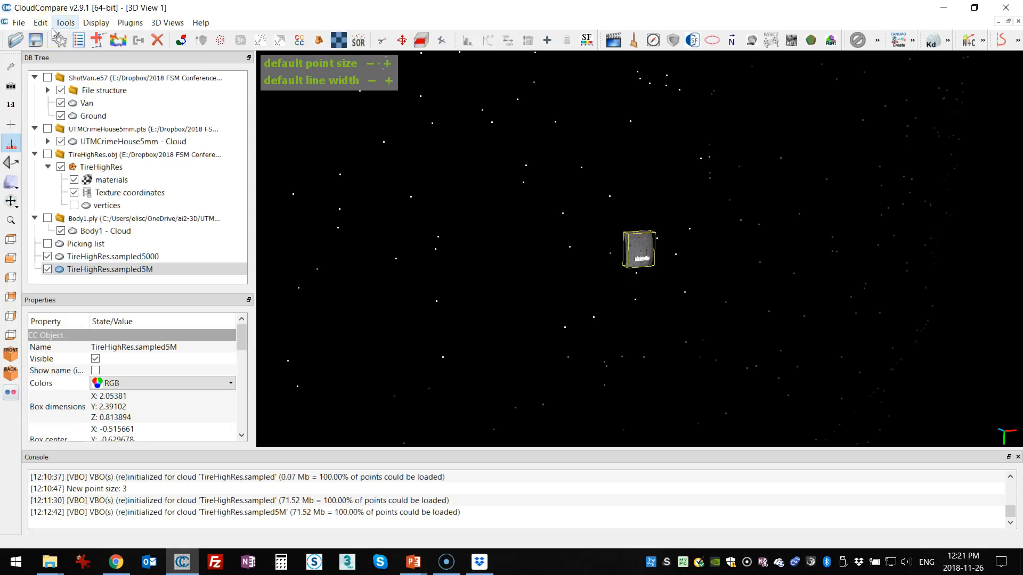
click(18, 22)
click(43, 146)
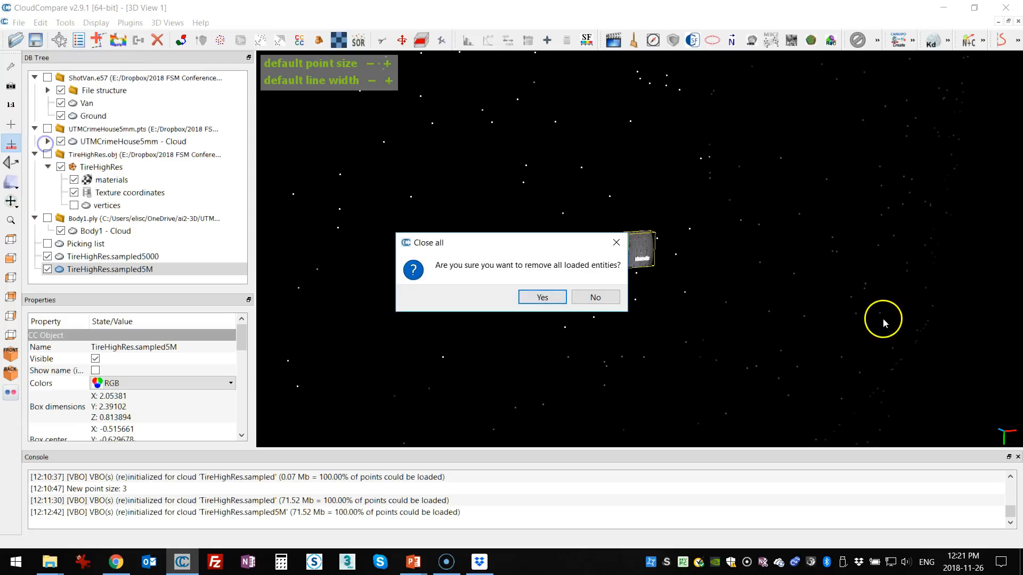
click(554, 300)
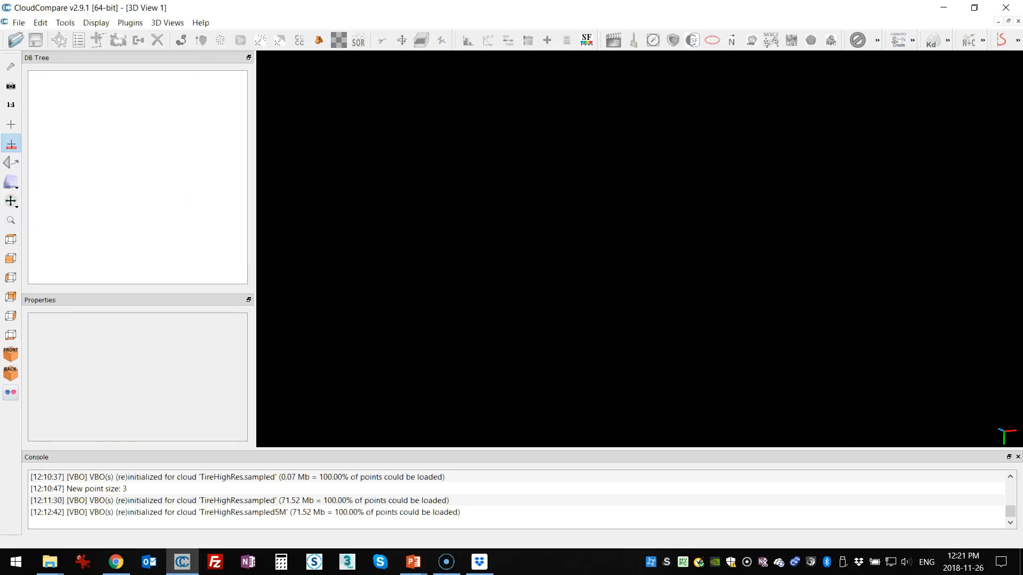
Open Empty Room.ply and Body1.ply together from the Body CC folder
click(16, 40)
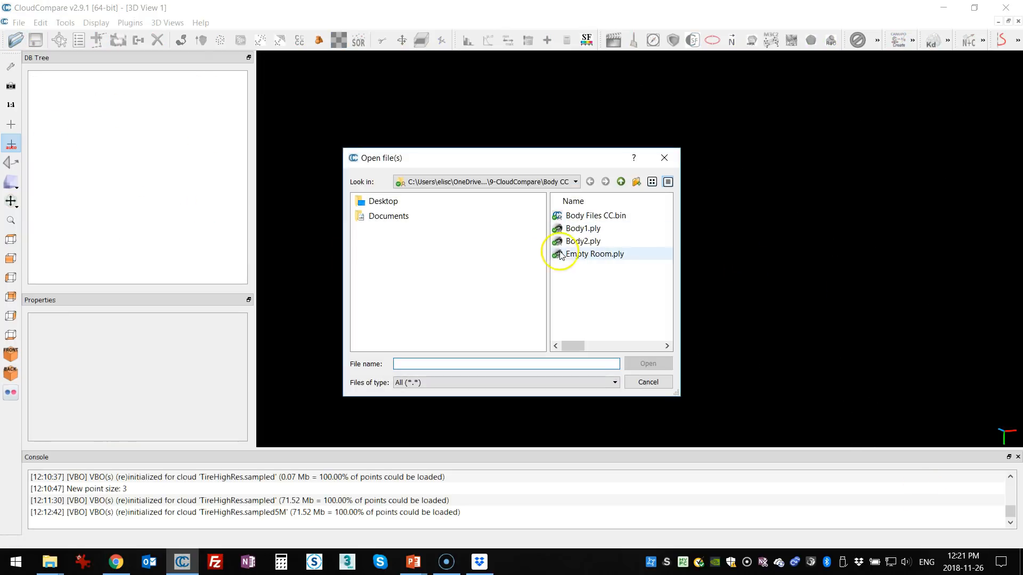
click(586, 228)
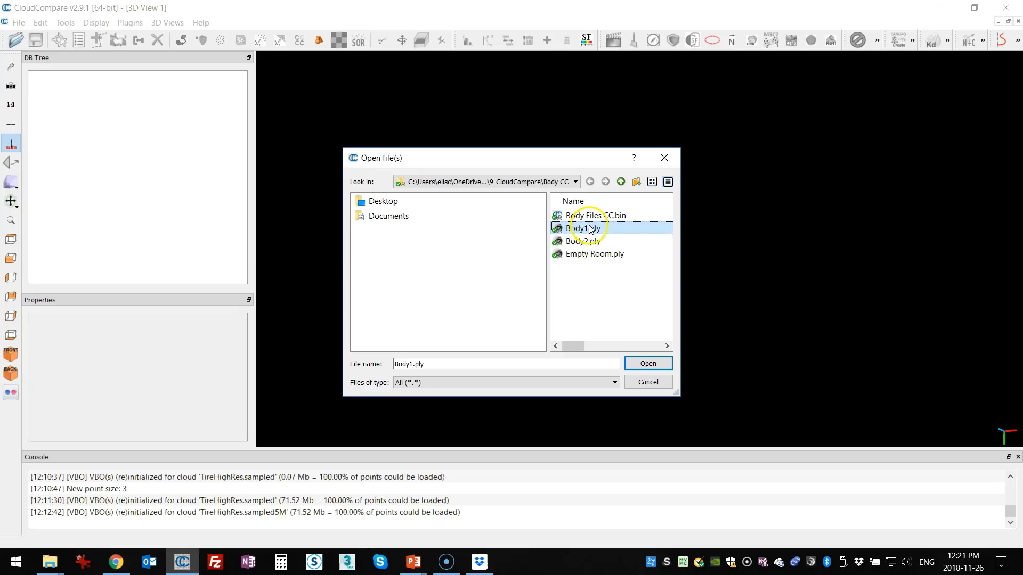
click(584, 254)
ctrl+click(583, 229)
click(646, 362)
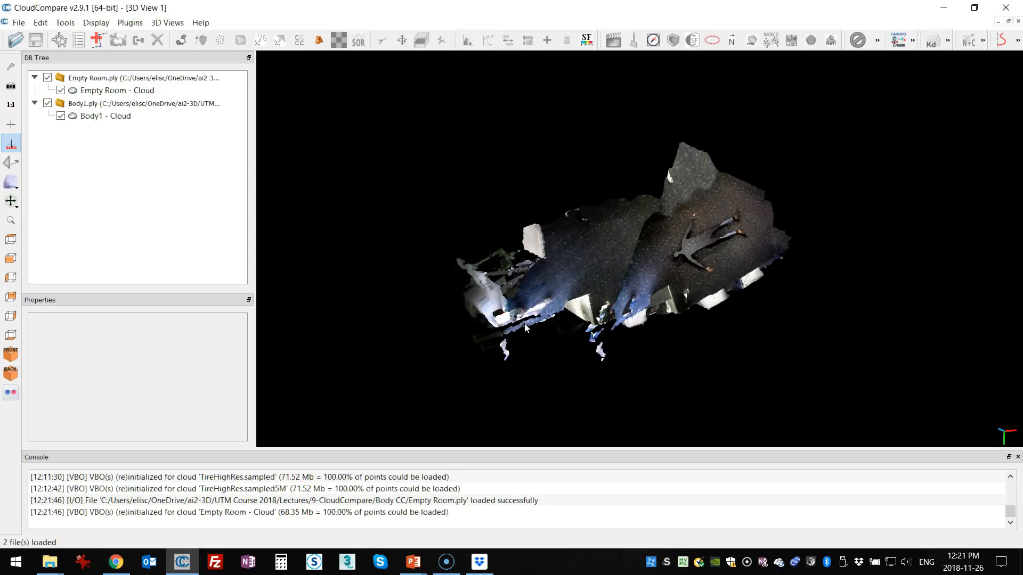
Compare the extents and content of the Empty Room and Body1 clouds, showing each one alone in turn
mouse_move(524, 323)
mouse_down()
mouse_move(675, 320)
mouse_move(662, 331)
mouse_move(399, 229)
mouse_move(545, 220)
mouse_move(690, 244)
mouse_move(666, 257)
mouse_up()
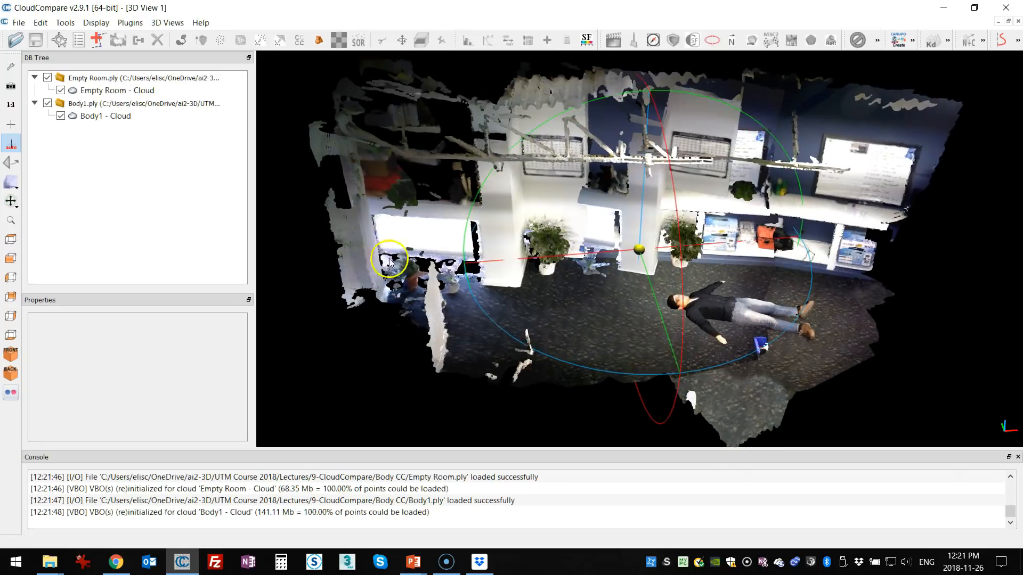
click(120, 116)
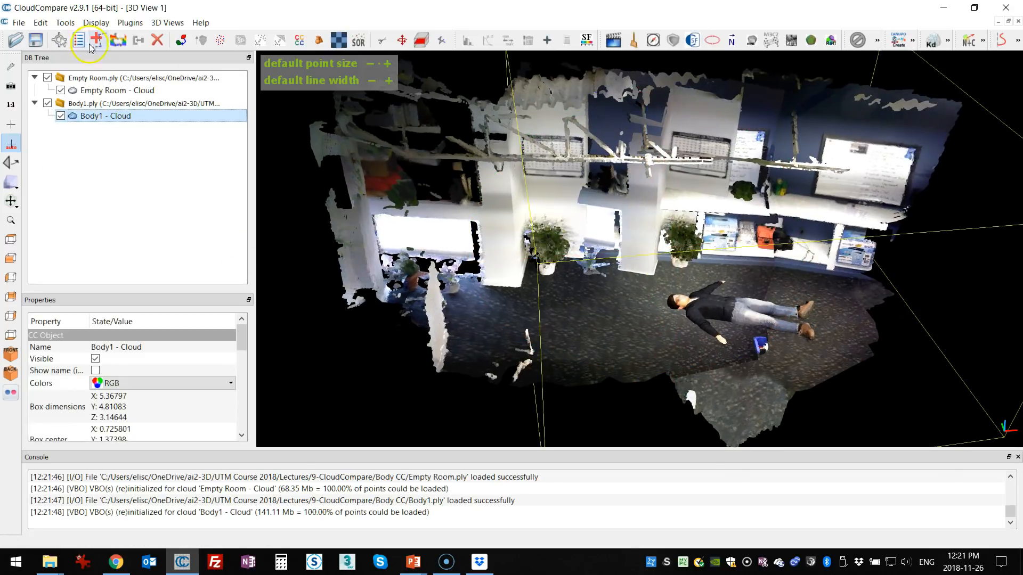
click(106, 88)
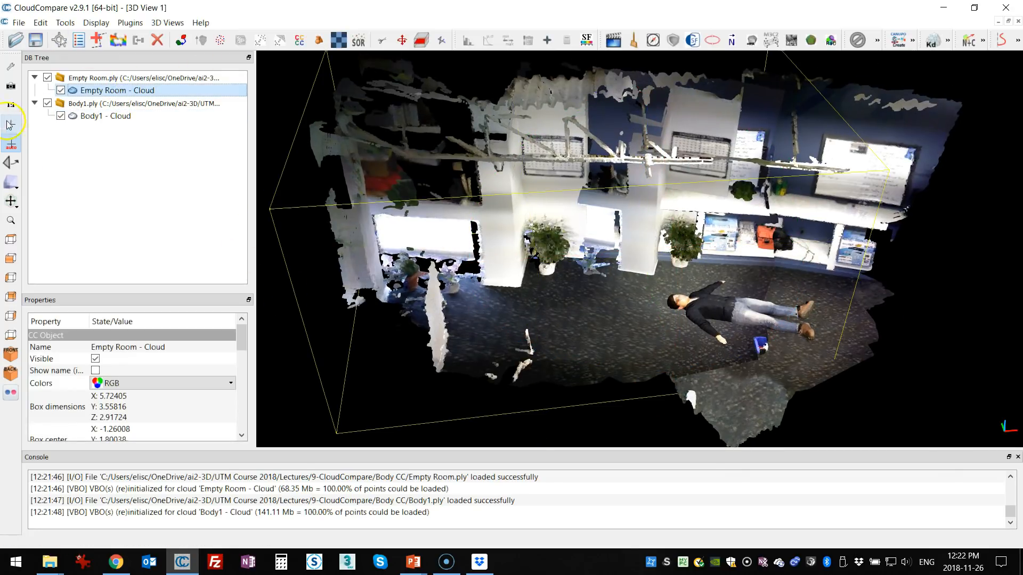
click(48, 103)
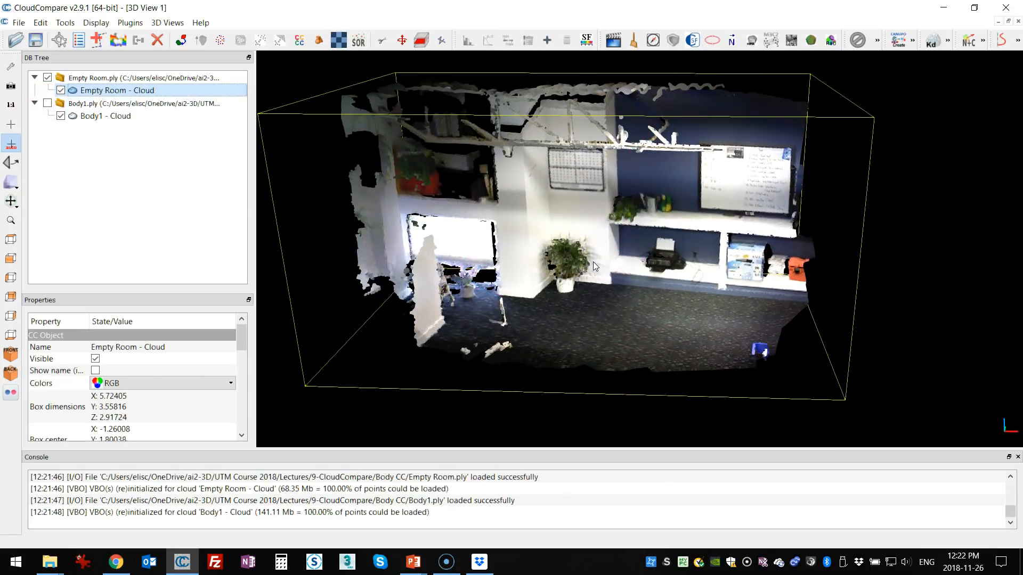
click(51, 103)
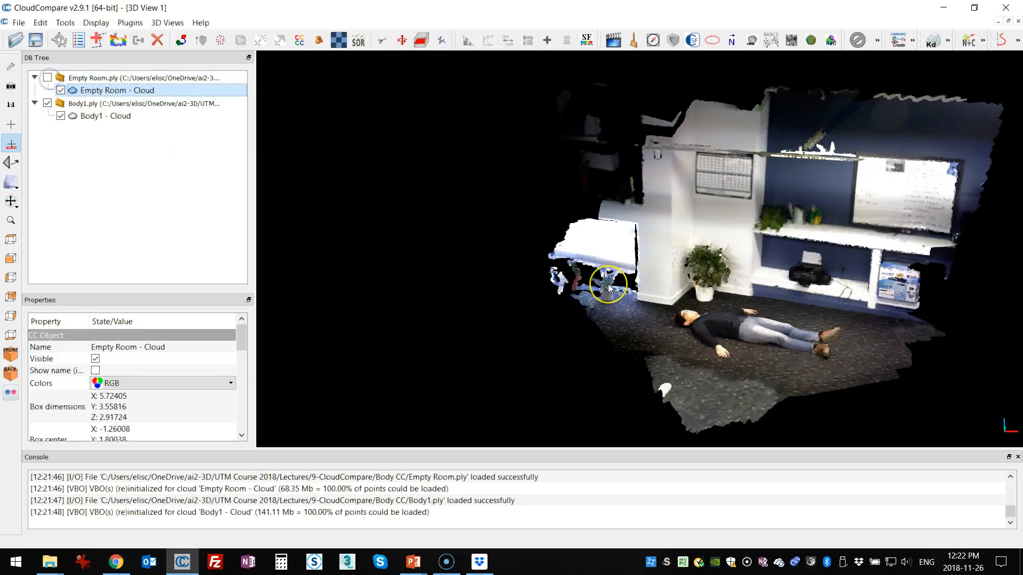
scroll(608, 285, down, 6)
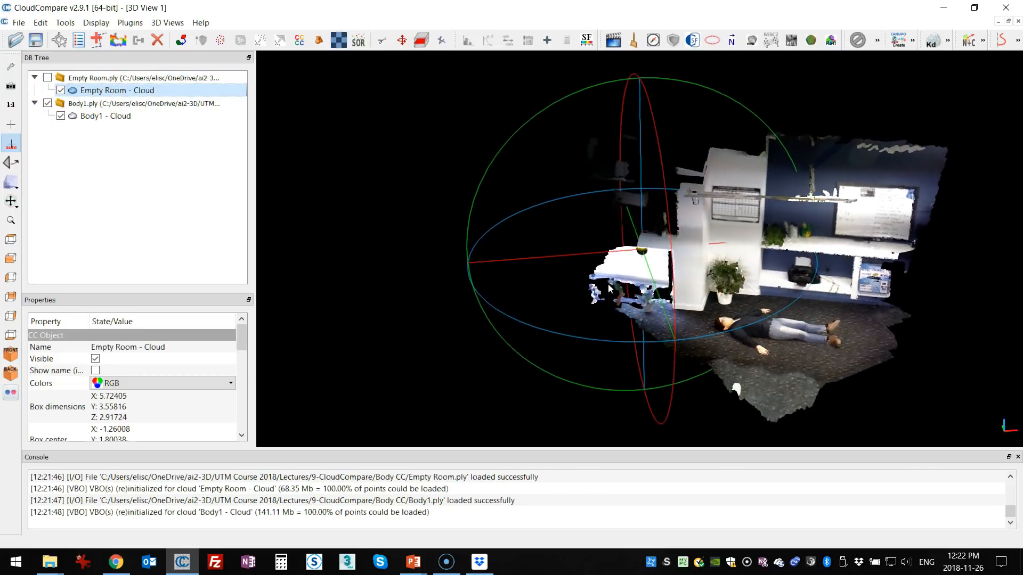
scroll(609, 288, down, 3)
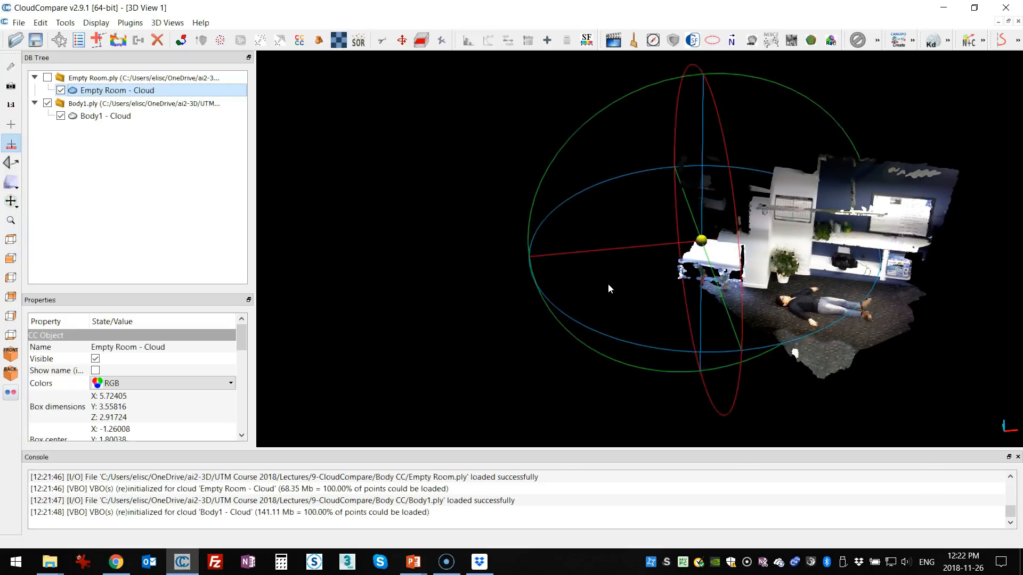
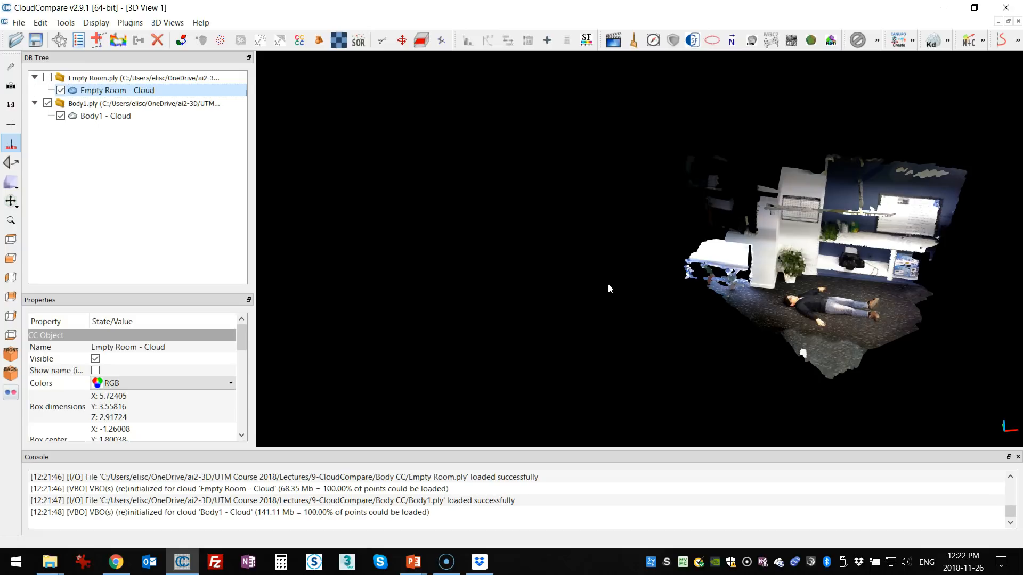
Show the Empty Room cloud alongside Body1 and start the Translate/Rotate tool on Empty Room
click(48, 79)
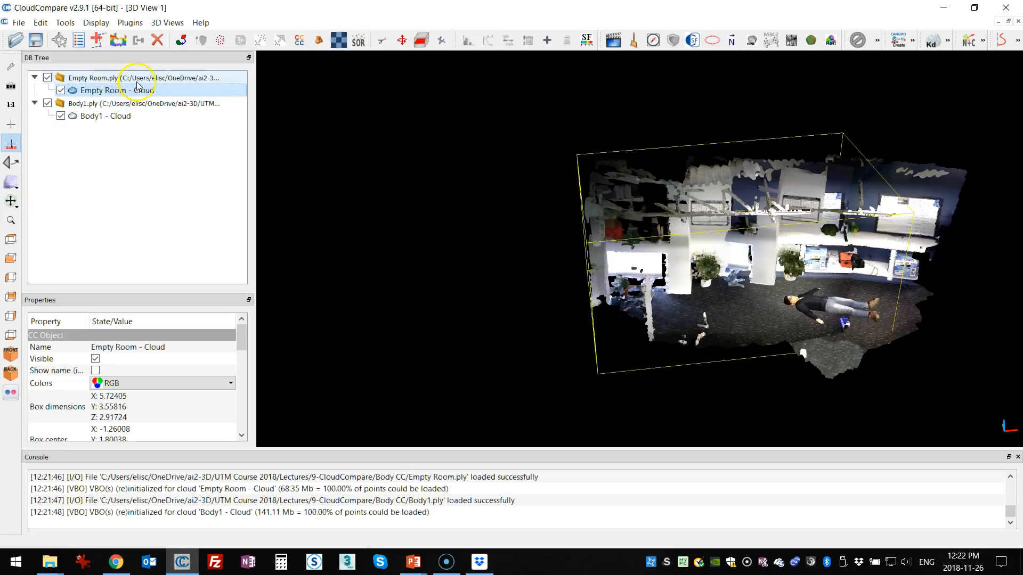
click(403, 41)
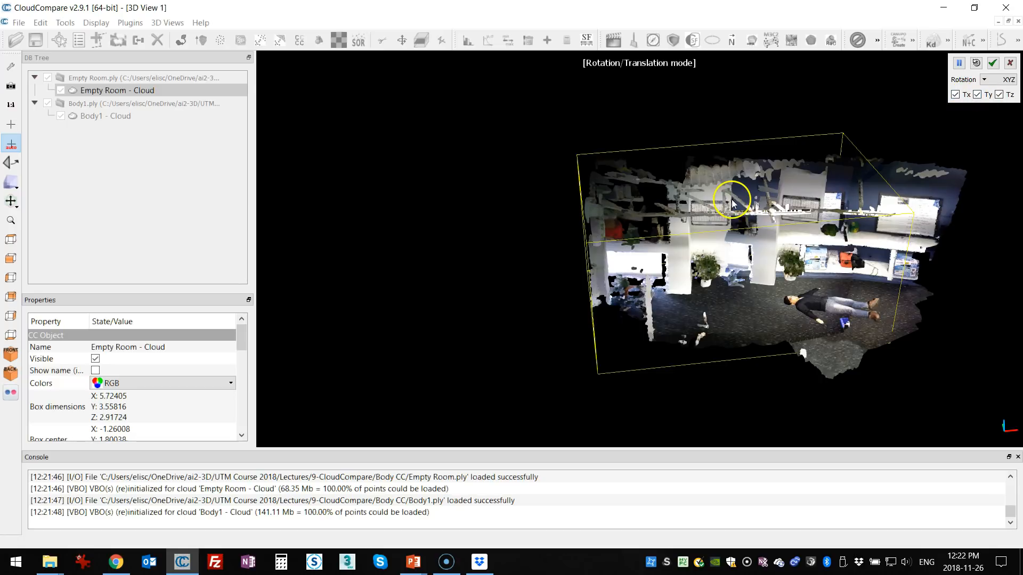
Try rotating and moving the Empty Room cloud freely in all axes, and reset its transformation
drag(778, 223, 813, 244)
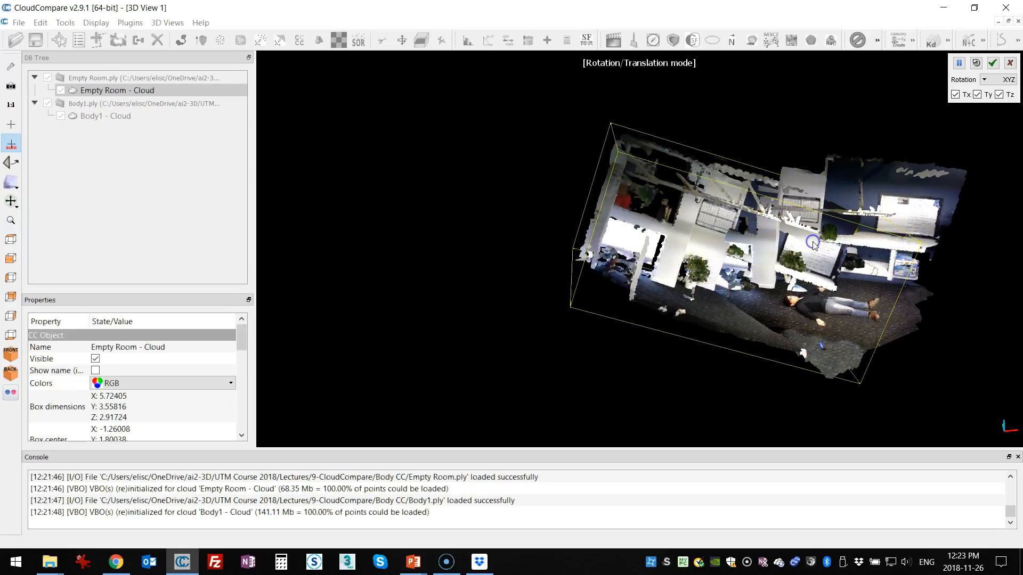
right_drag(816, 246, 604, 217)
drag(604, 217, 851, 257)
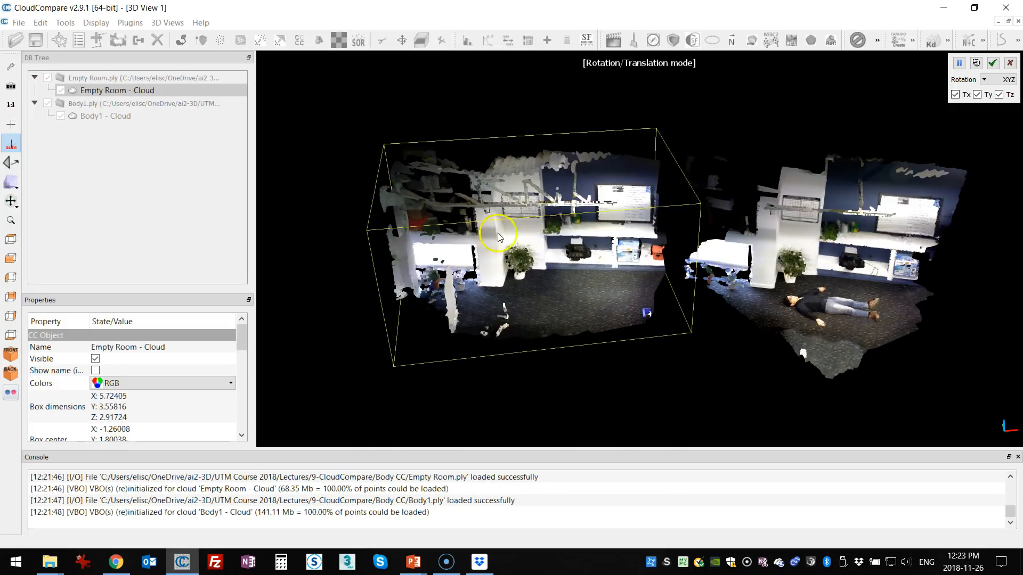
click(976, 63)
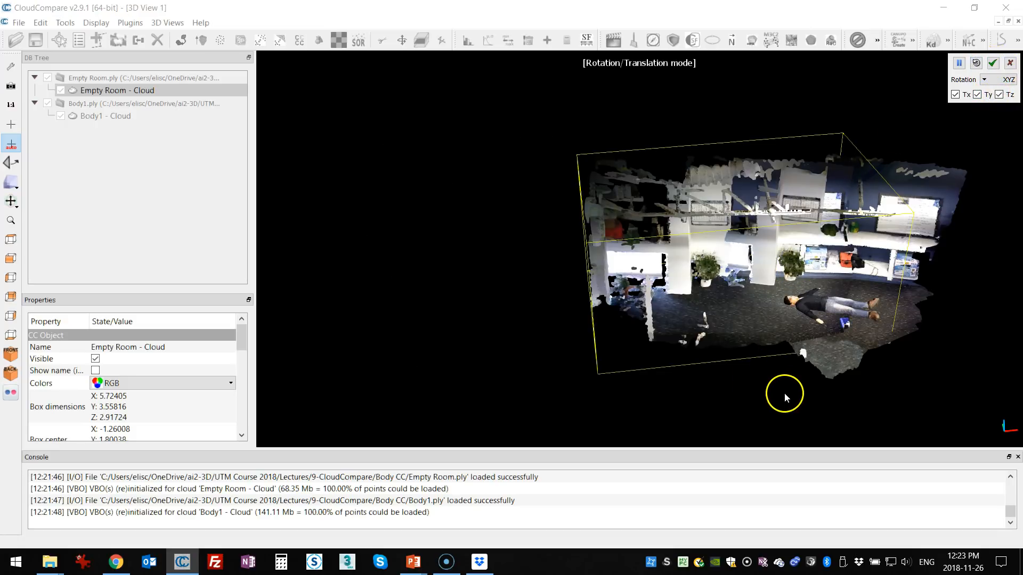
Pause the transformation and restrict it to rotation about Z with translation along Z (Tz) disabled
click(959, 64)
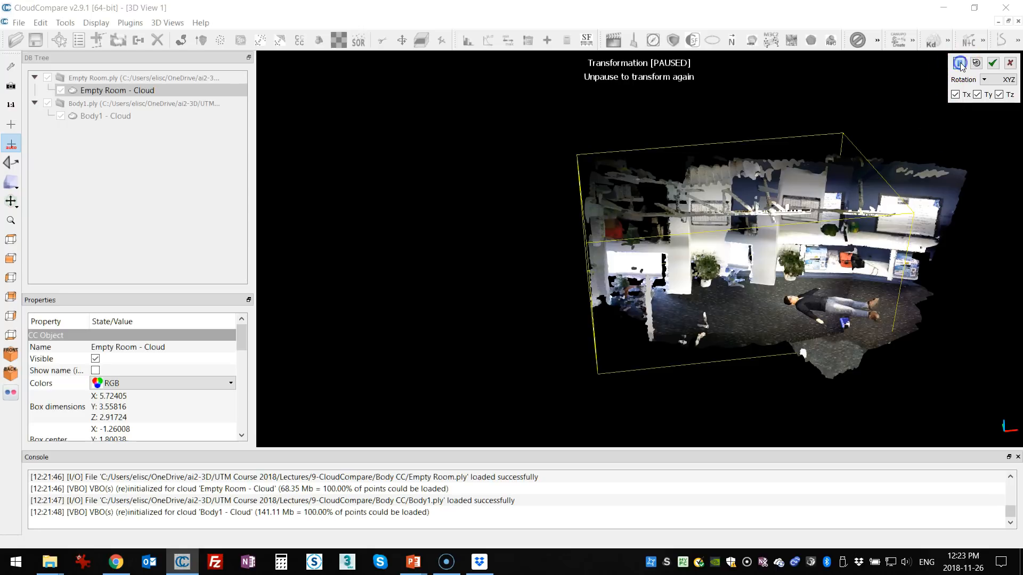
drag(767, 394, 707, 363)
drag(756, 296, 808, 322)
right_drag(807, 323, 687, 296)
scroll(686, 275, up, 4)
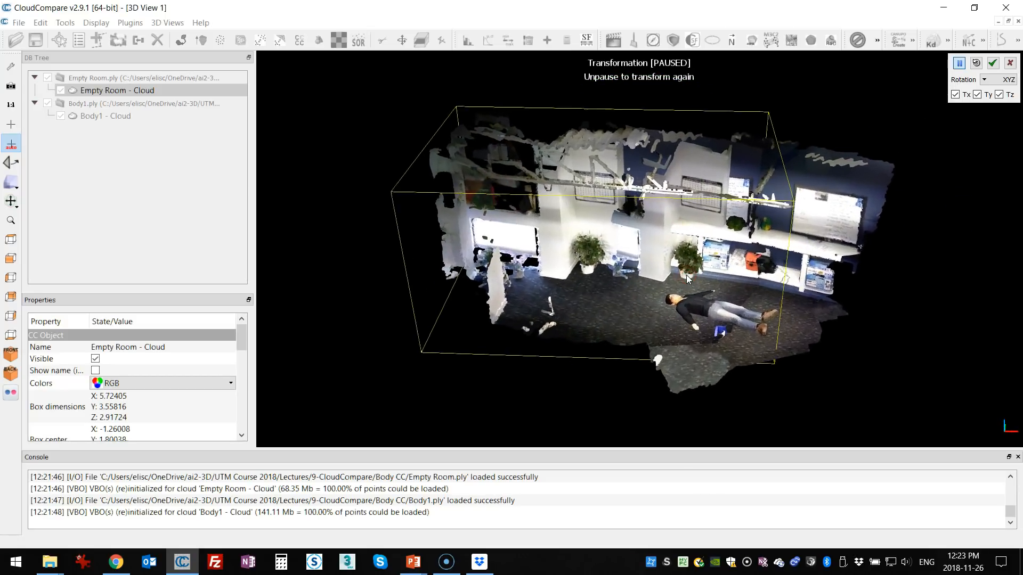
drag(686, 275, 704, 280)
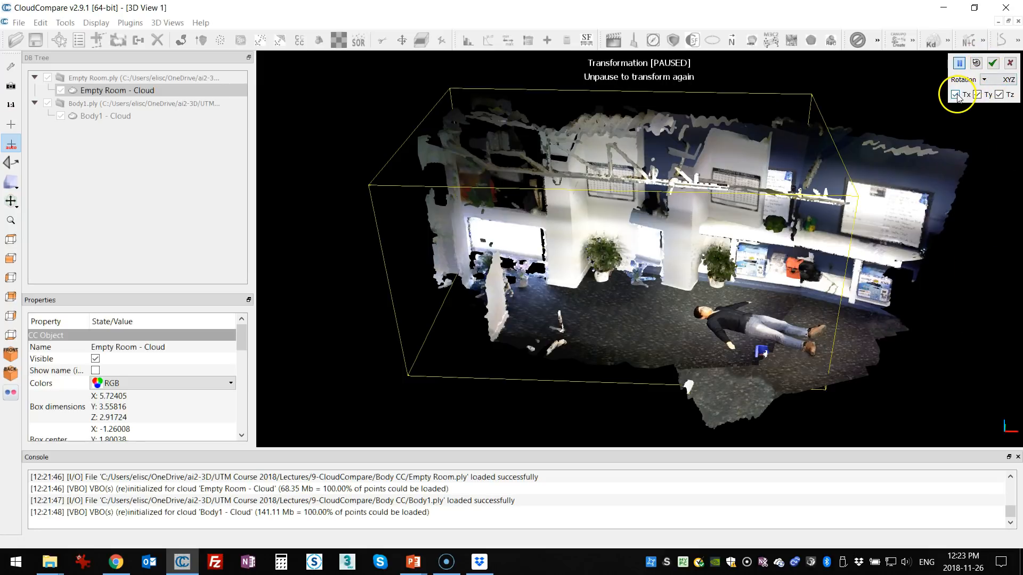
click(1000, 94)
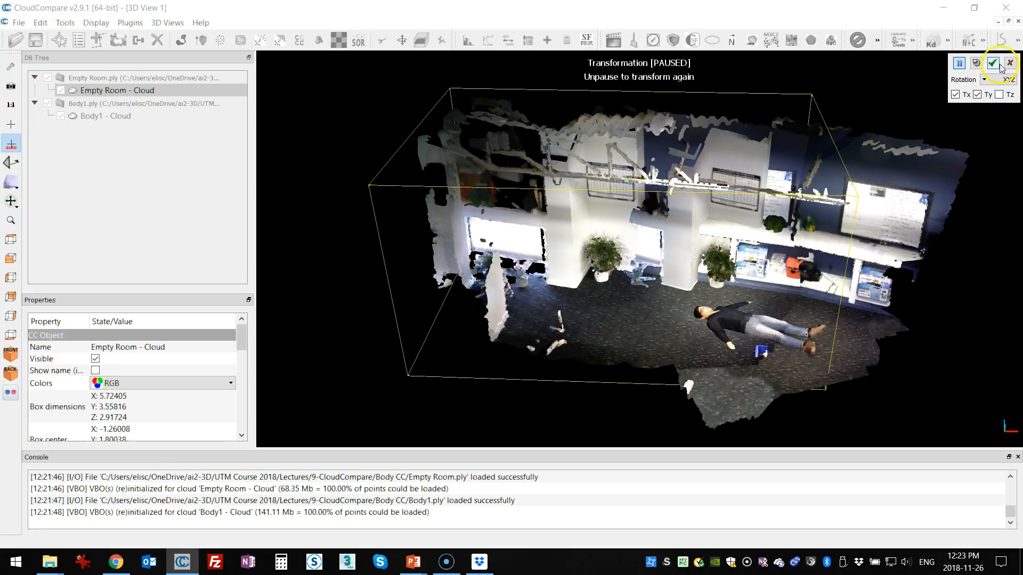
click(1000, 80)
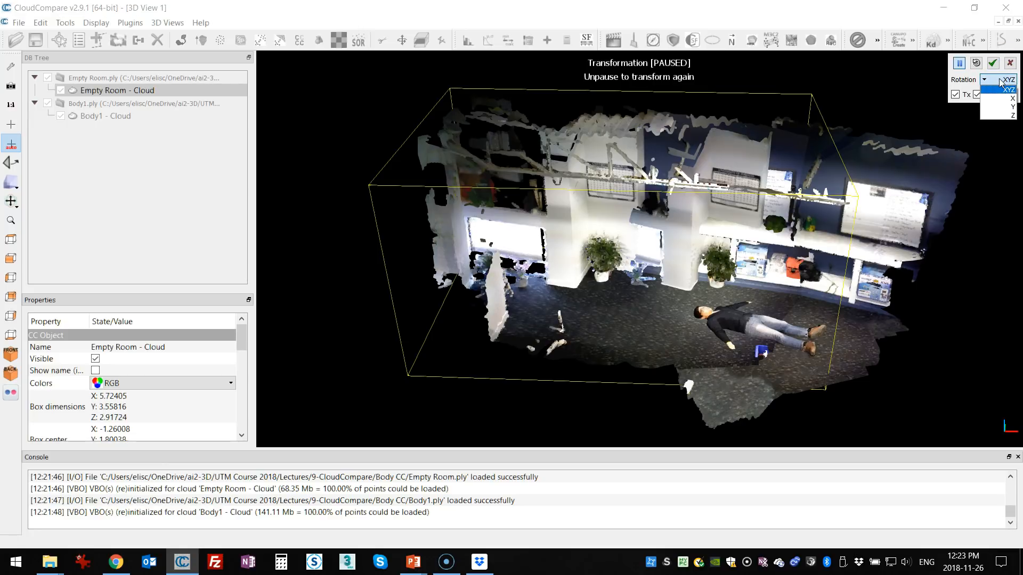
click(1005, 115)
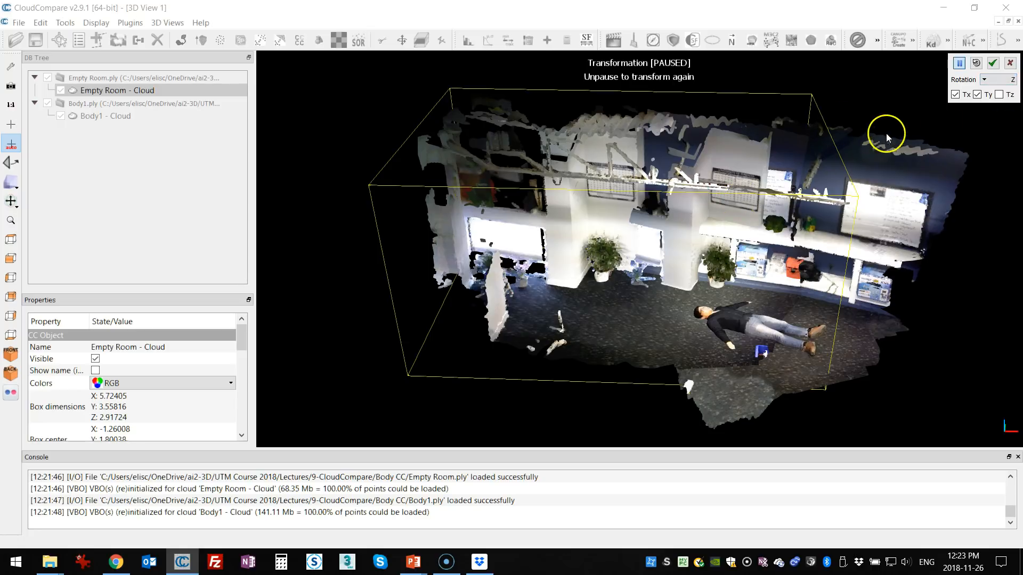
right_drag(744, 220, 793, 208)
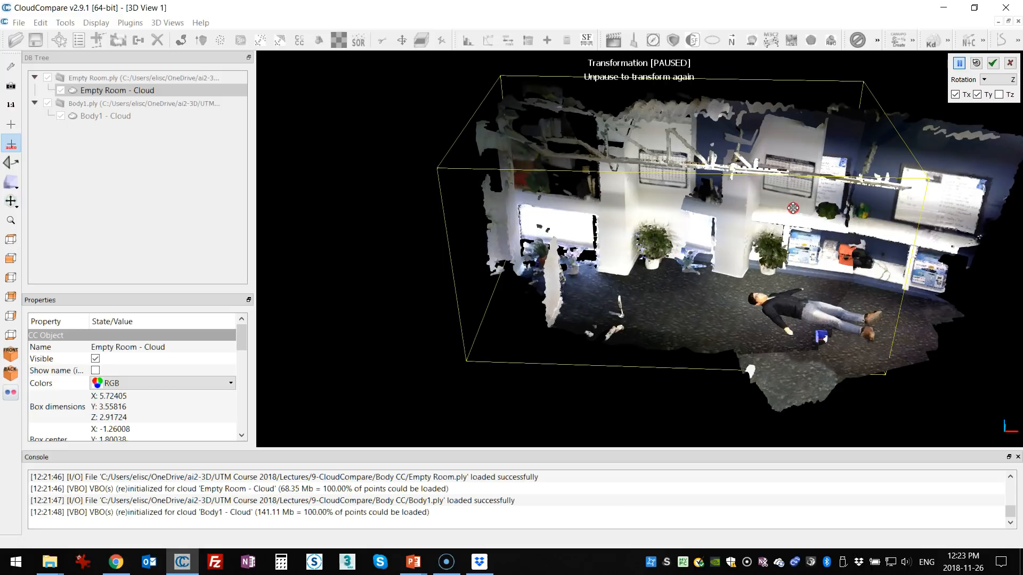
Resume the transformation, move the Empty Room cloud clear of Body1 and rotate it slightly about Z
click(959, 63)
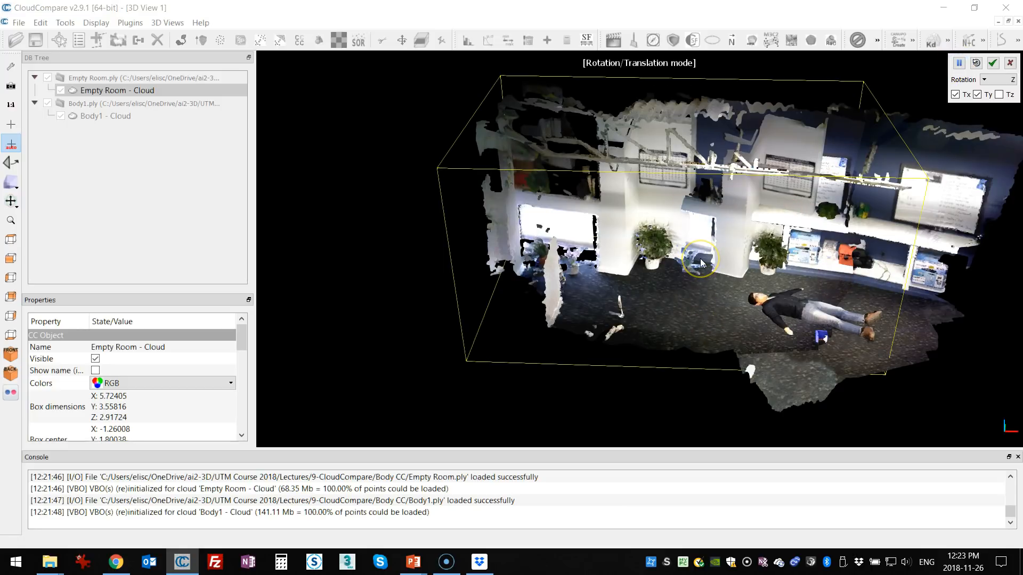
right_drag(702, 262, 477, 256)
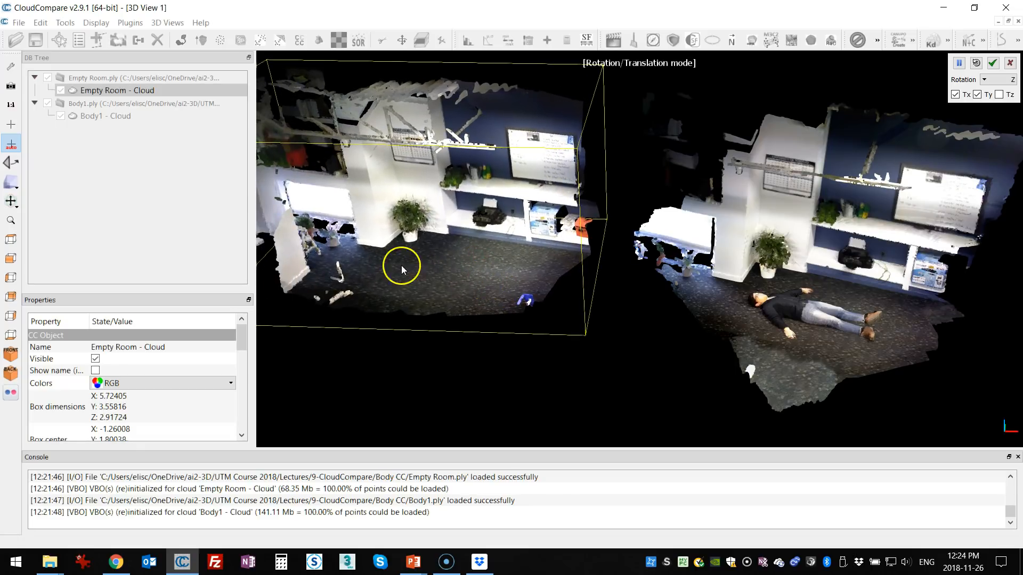
click(997, 79)
click(994, 101)
drag(666, 172, 549, 259)
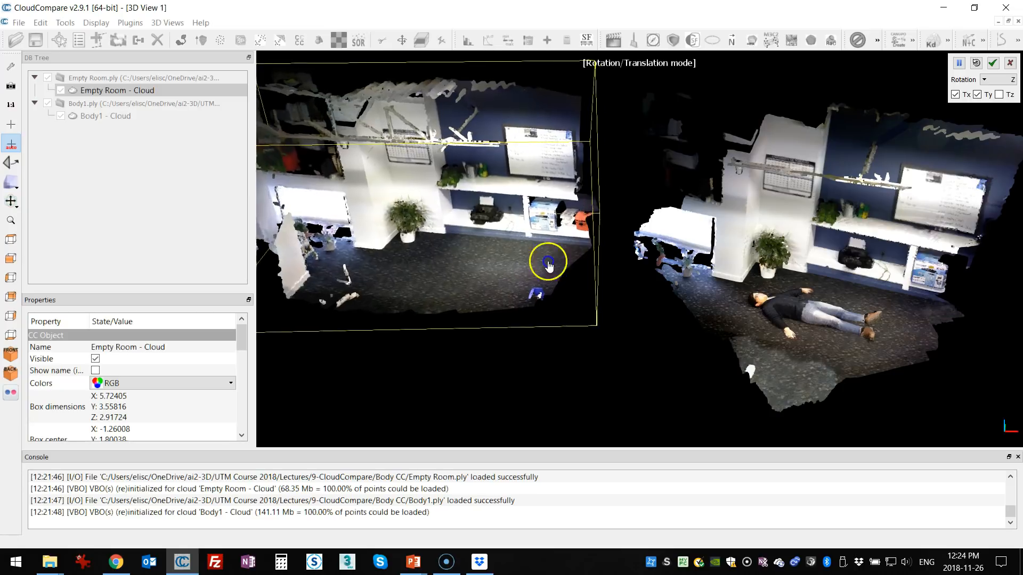
Pause the transformation and set the 3D view to a top view in orthographic projection
click(959, 63)
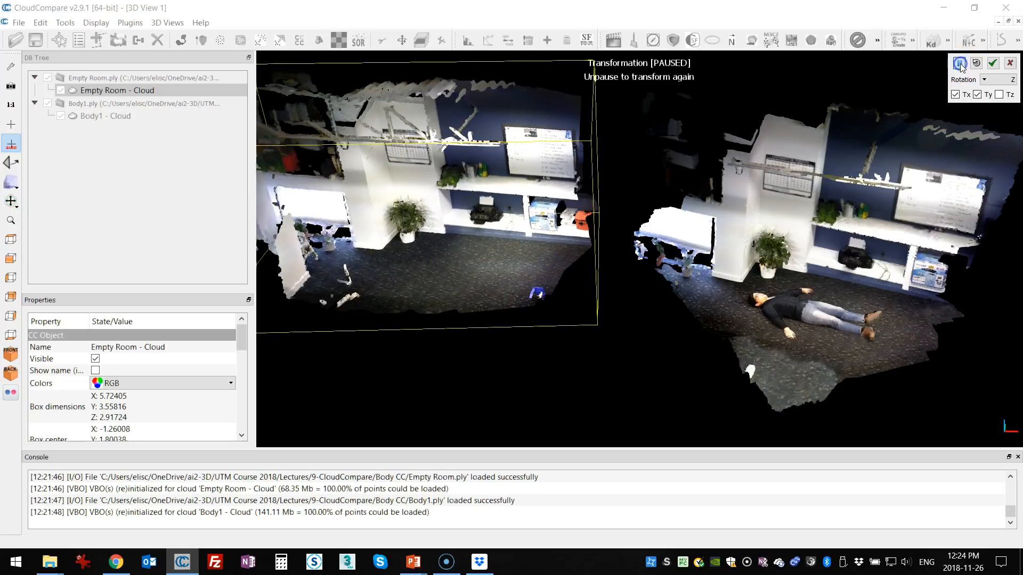
click(9, 241)
drag(541, 260, 668, 261)
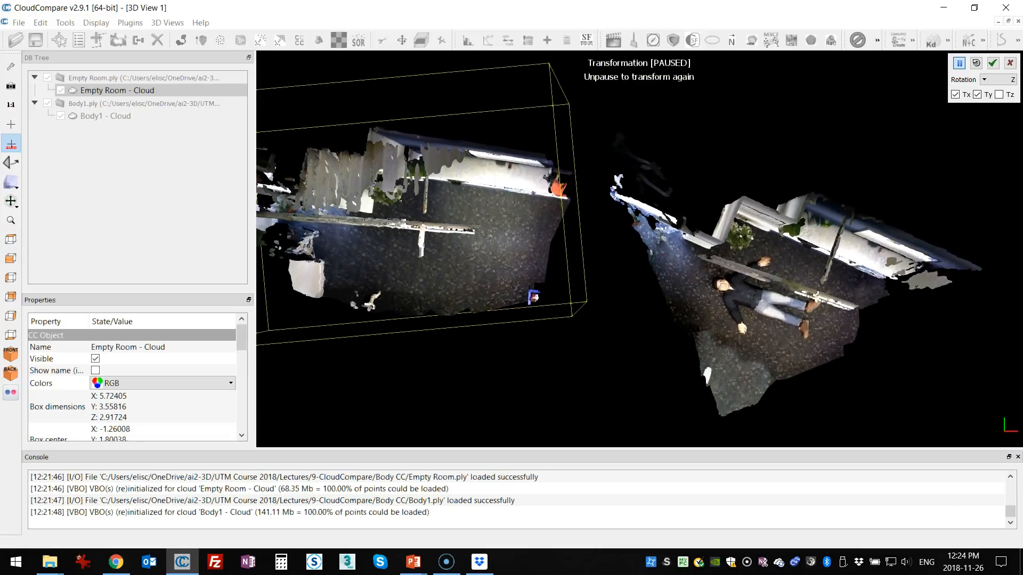
click(11, 181)
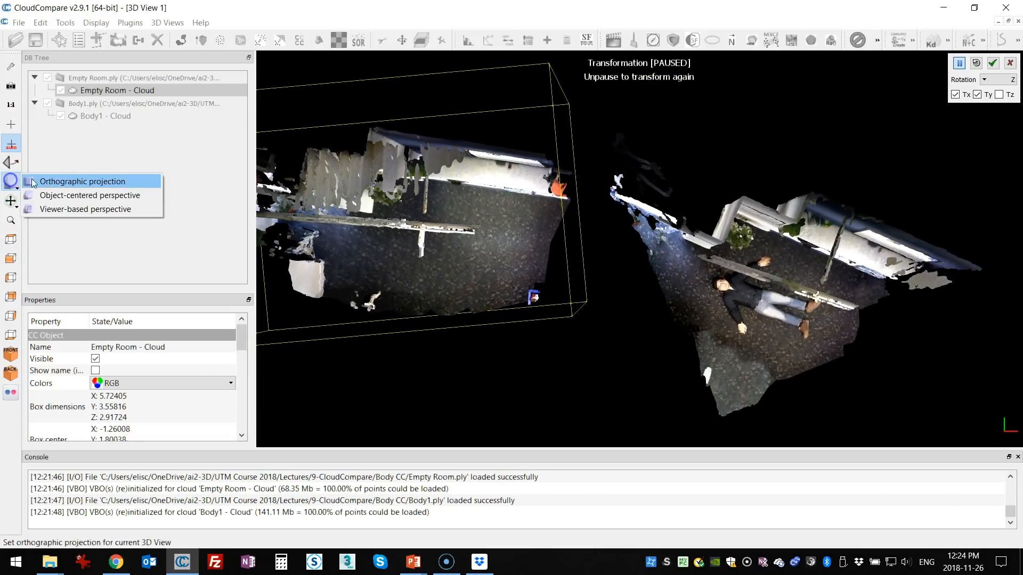
click(63, 181)
drag(425, 261, 822, 286)
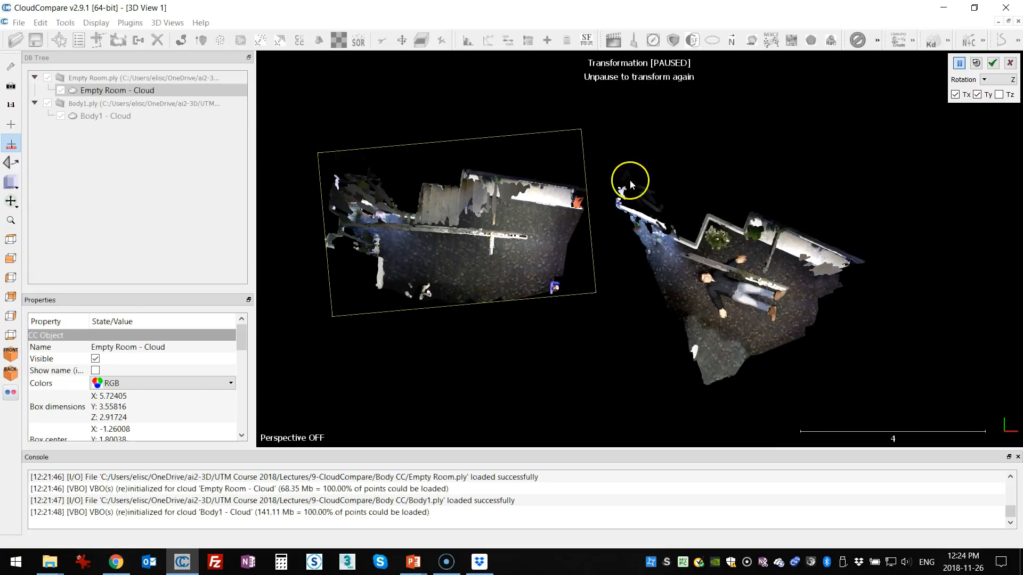
Resume the transformation, move the Empty Room cloud over Body1, rotate it about Z to match, and pause
click(959, 63)
drag(421, 258, 767, 294)
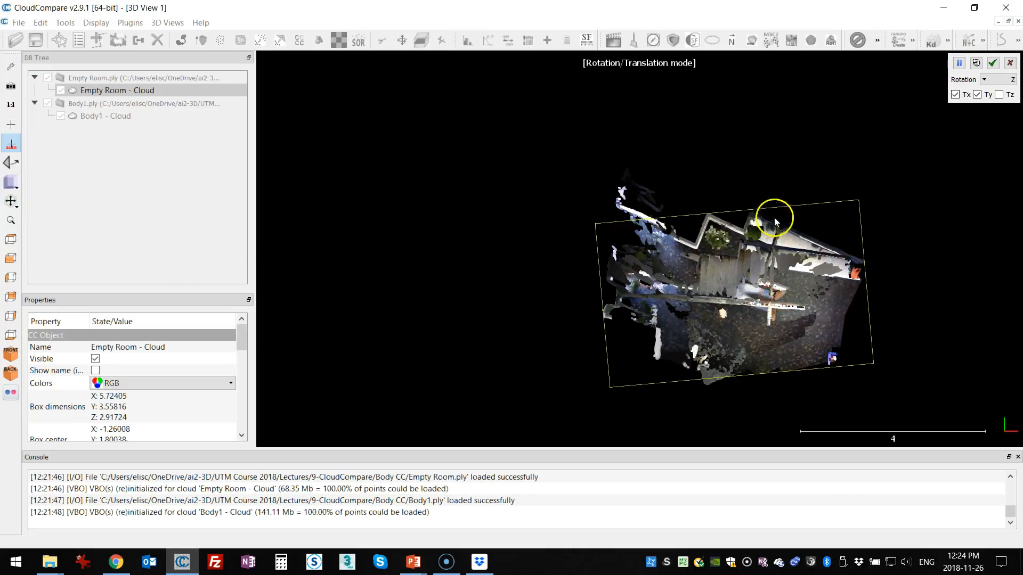
drag(751, 187, 811, 291)
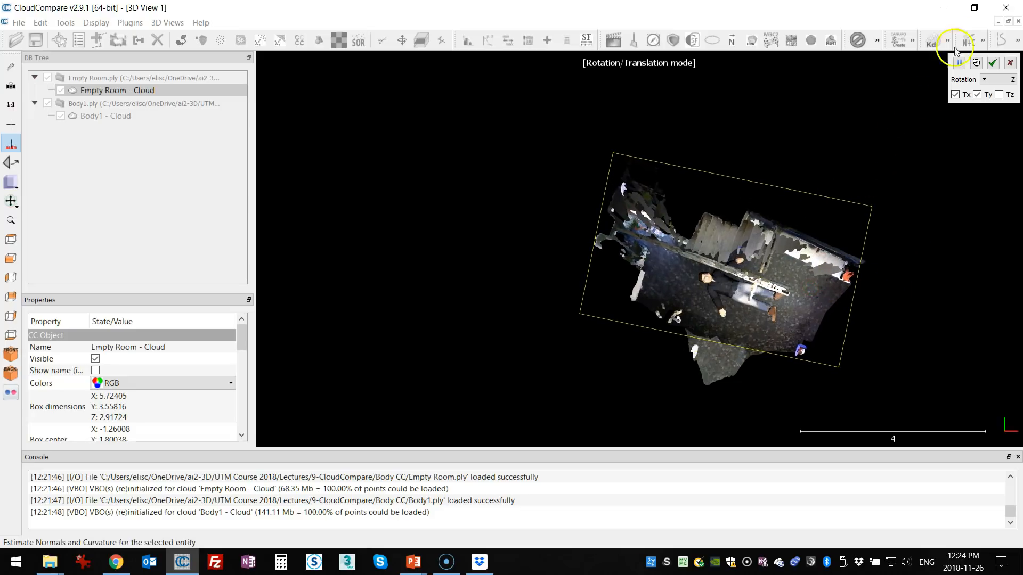
click(959, 63)
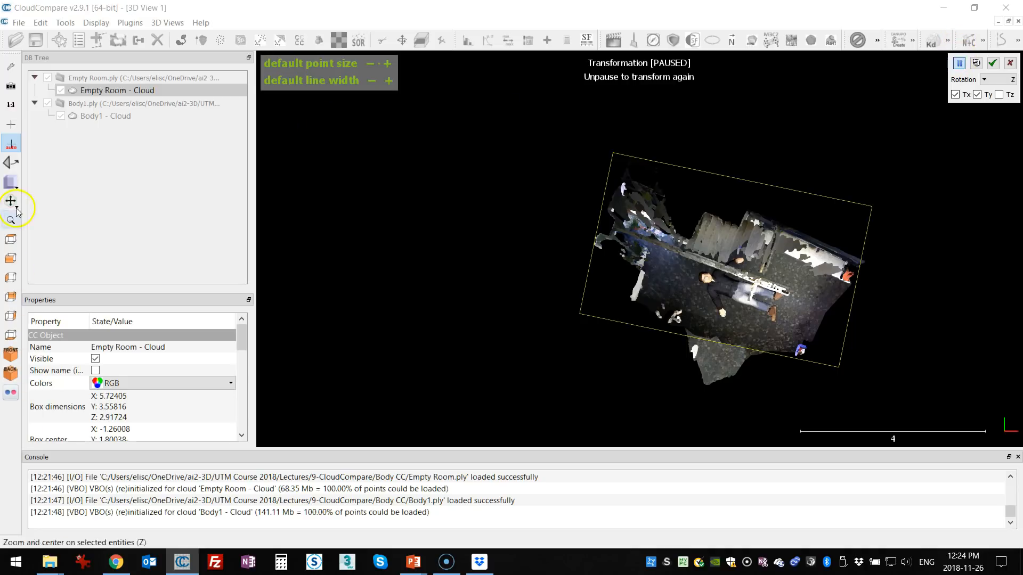
Check the overlap from the front and shift the Empty Room cloud slightly sideways to fit Body1
click(11, 258)
scroll(702, 365, up, 8)
right_drag(709, 363, 512, 294)
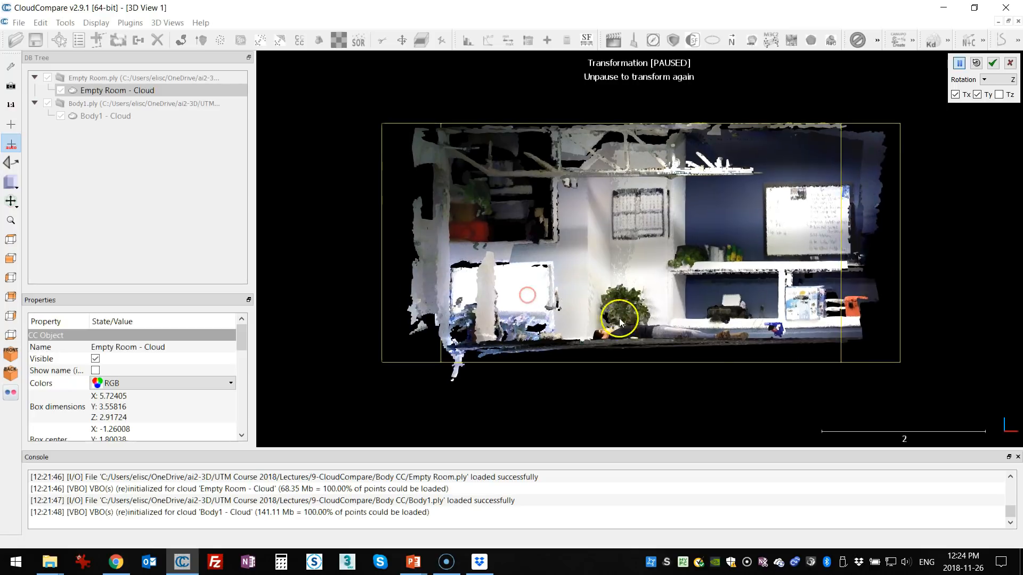
drag(525, 296, 711, 256)
scroll(693, 288, up, 5)
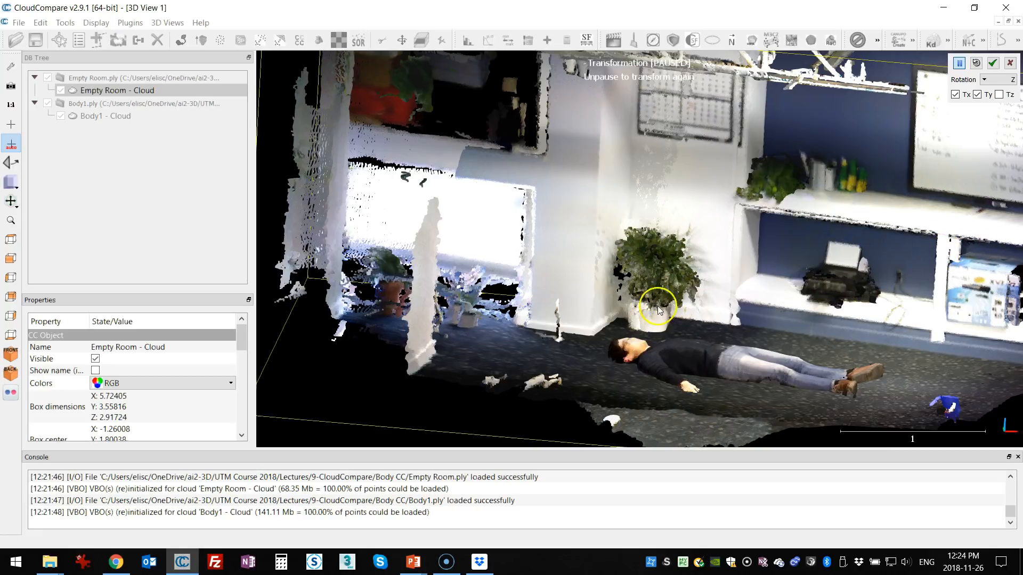
scroll(658, 308, down, 4)
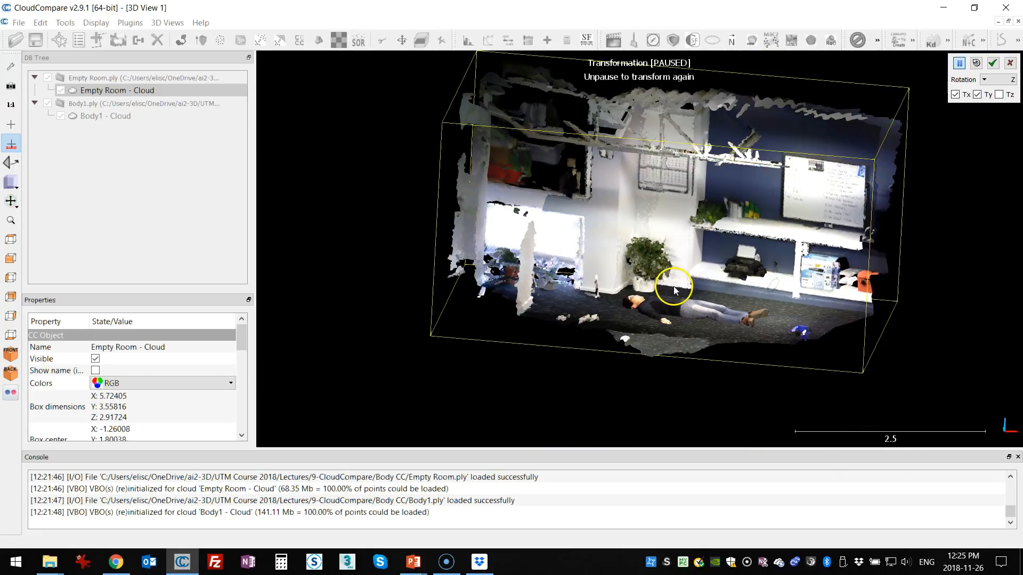
click(962, 63)
right_drag(668, 302, 674, 303)
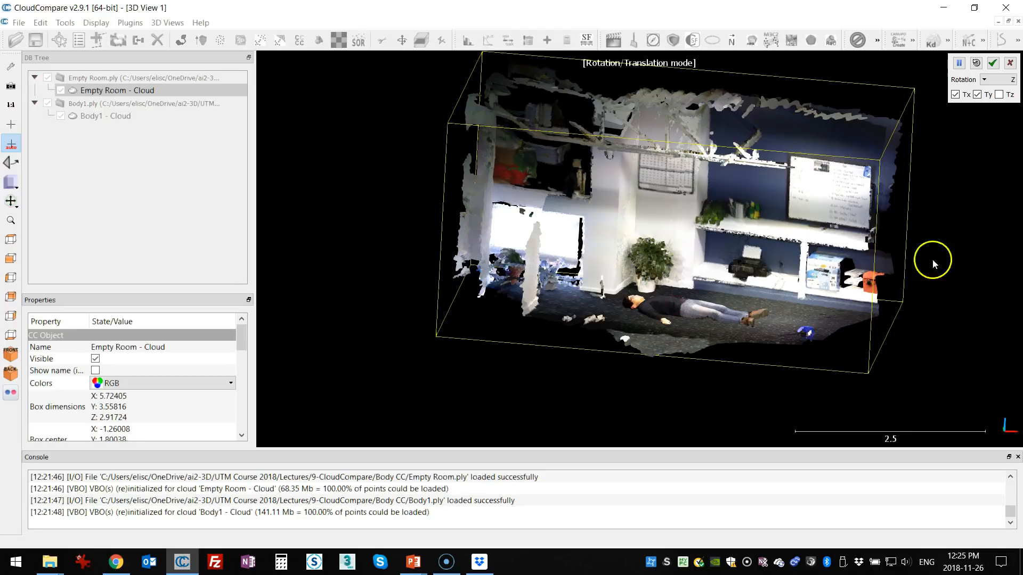
click(958, 63)
Switch the 3D view to object-centered perspective and apply the Empty Room cloud's transformation
drag(940, 304, 726, 252)
drag(459, 221, 473, 387)
right_drag(641, 192, 641, 306)
scroll(602, 214, down, 4)
drag(599, 215, 610, 154)
click(12, 183)
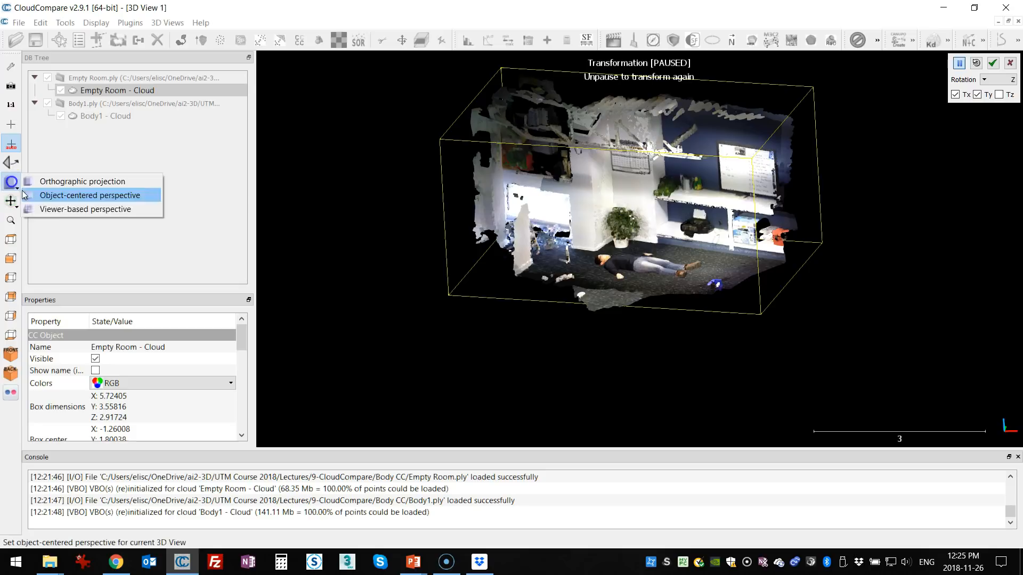
click(99, 196)
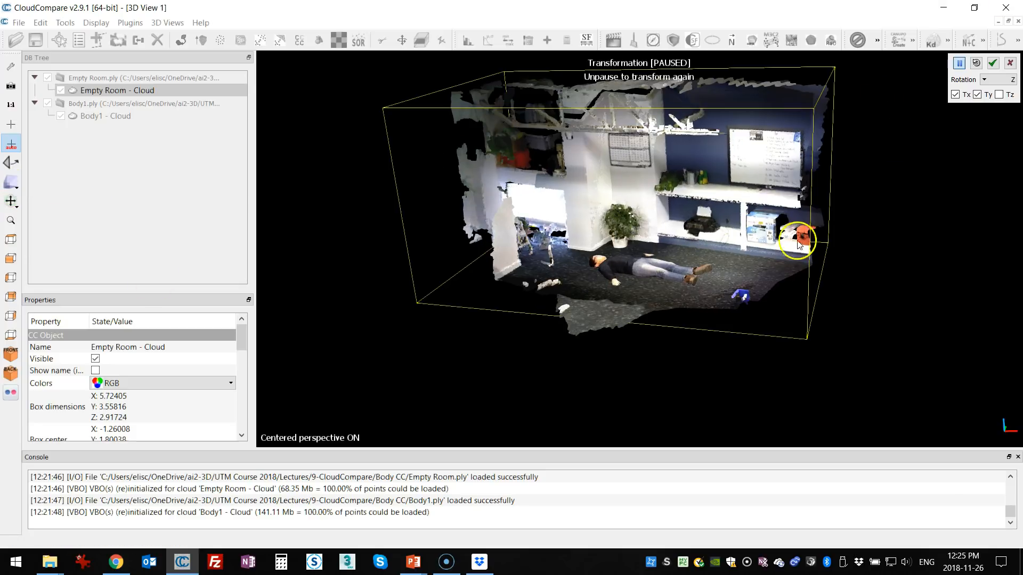
click(992, 63)
right_drag(678, 230, 698, 255)
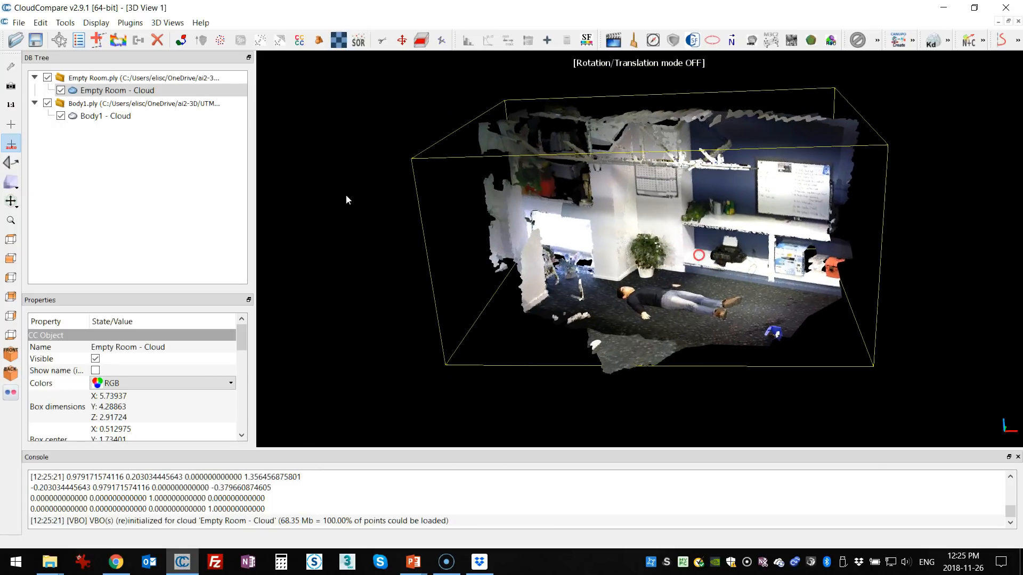
Toggle the visibility of the Empty Room and Body1 groups to compare the aligned clouds
click(48, 77)
click(48, 77)
click(48, 103)
click(48, 103)
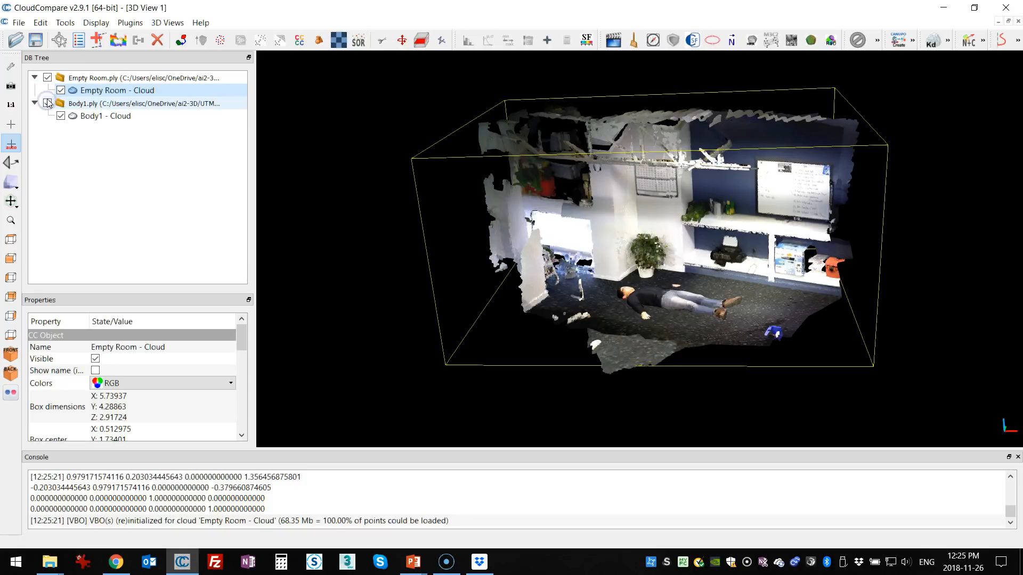
drag(769, 353, 707, 241)
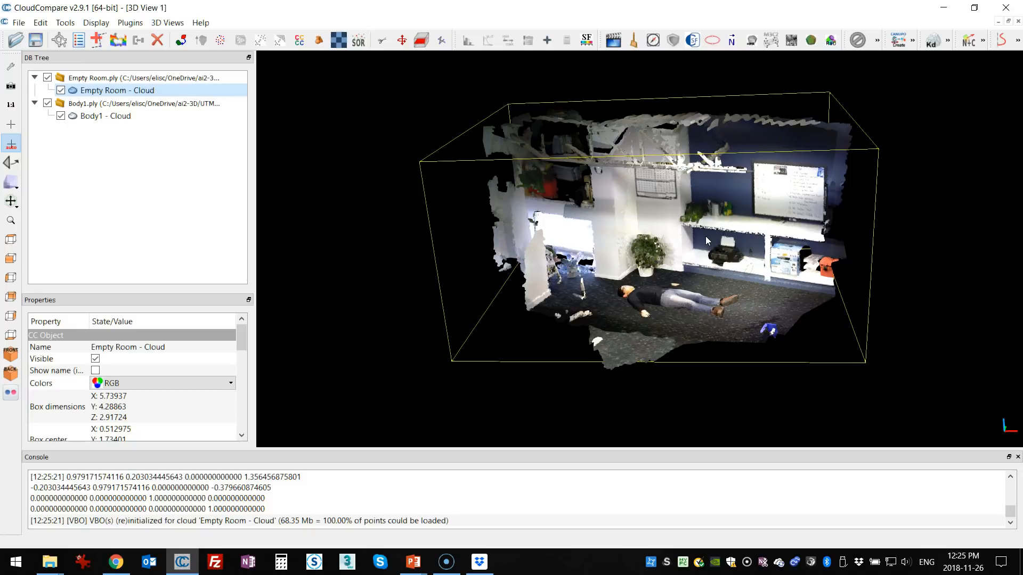
Use Translate/Rotate to move the Empty Room cloud clear of Body1, turn it slightly about Z, and apply the transformation
scroll(681, 234, down, 3)
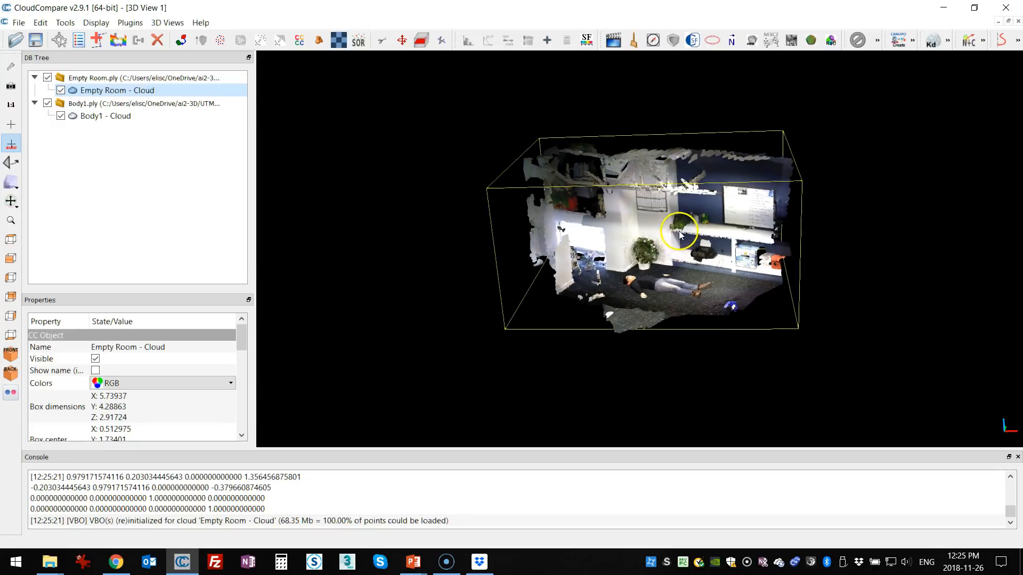
right_drag(680, 234, 782, 231)
drag(782, 231, 762, 285)
drag(686, 193, 557, 293)
drag(813, 374, 872, 343)
drag(587, 363, 611, 365)
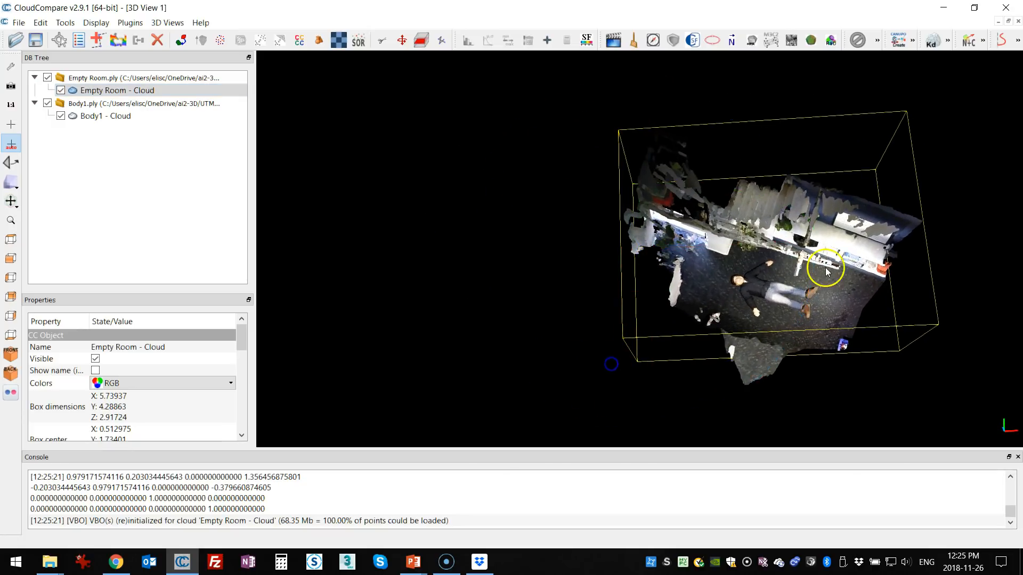
right_drag(826, 272, 868, 283)
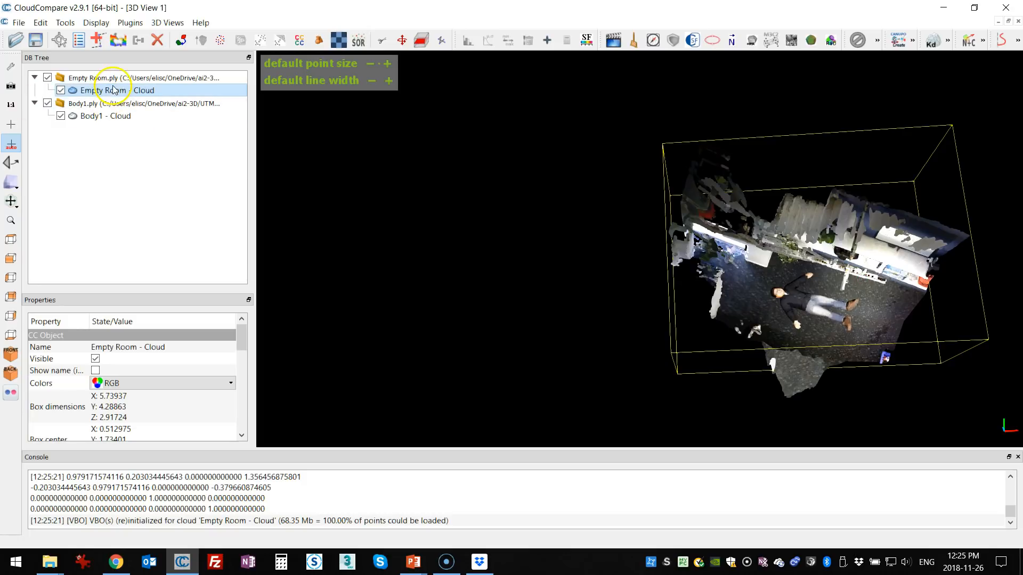
click(400, 41)
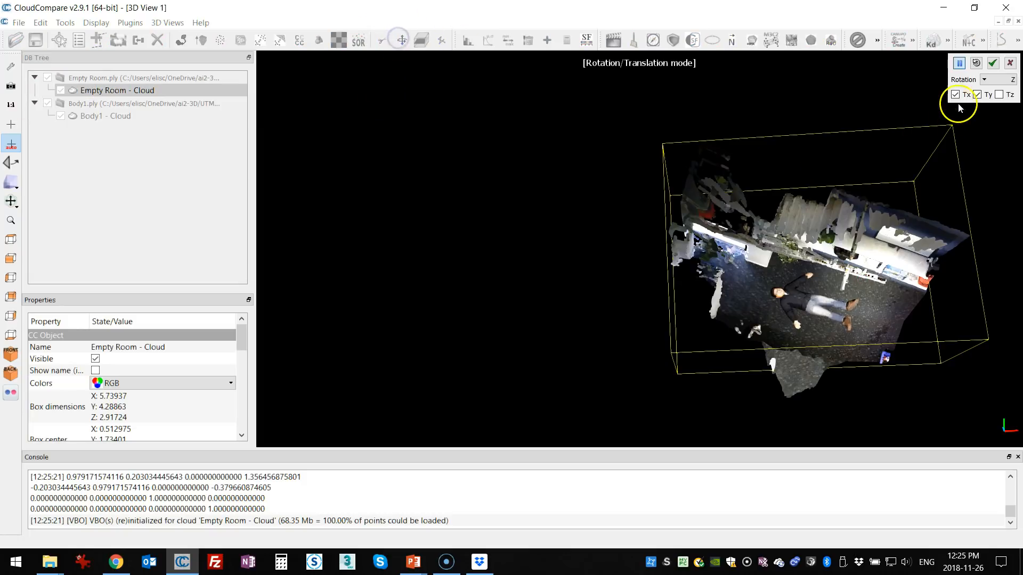
drag(919, 212, 574, 155)
drag(713, 427, 557, 392)
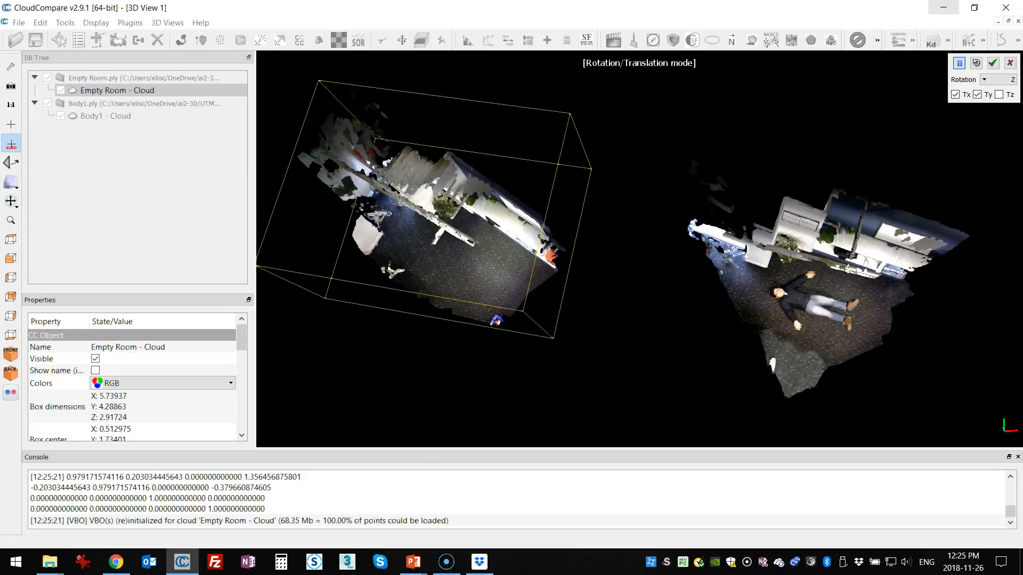
click(993, 63)
Select the Empty Room and Body1 clouds together
drag(855, 146, 719, 307)
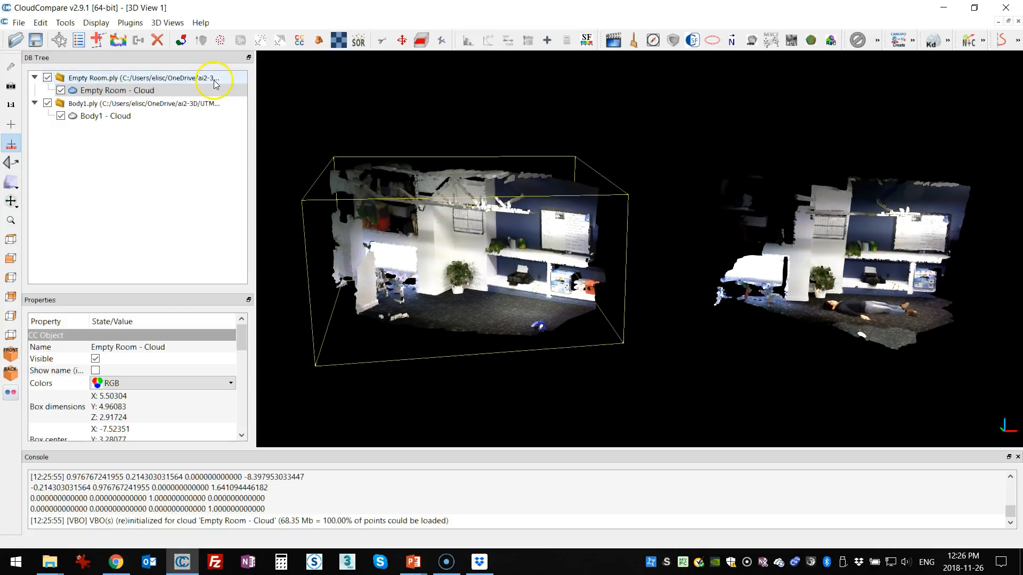
click(139, 90)
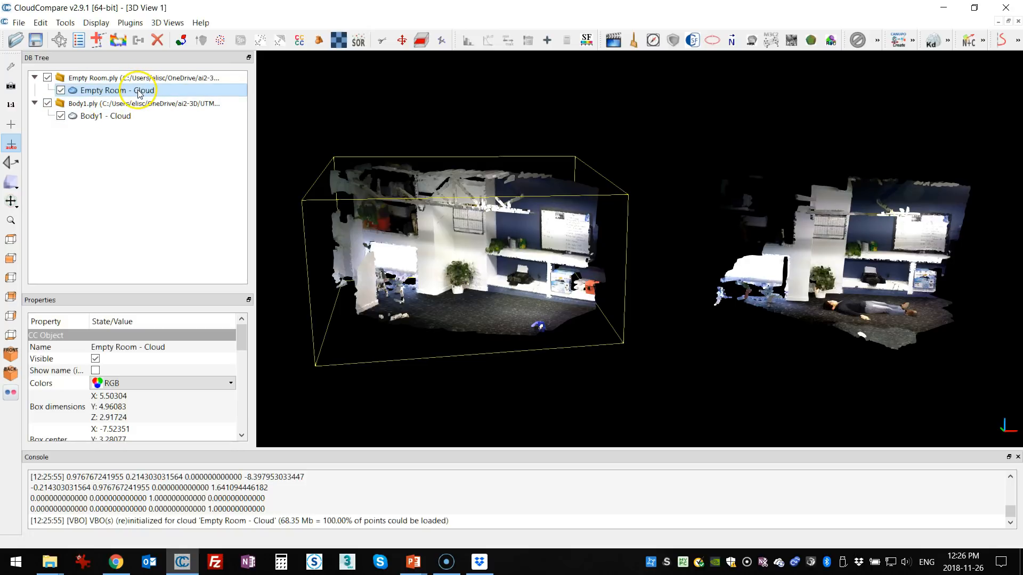
ctrl+click(123, 117)
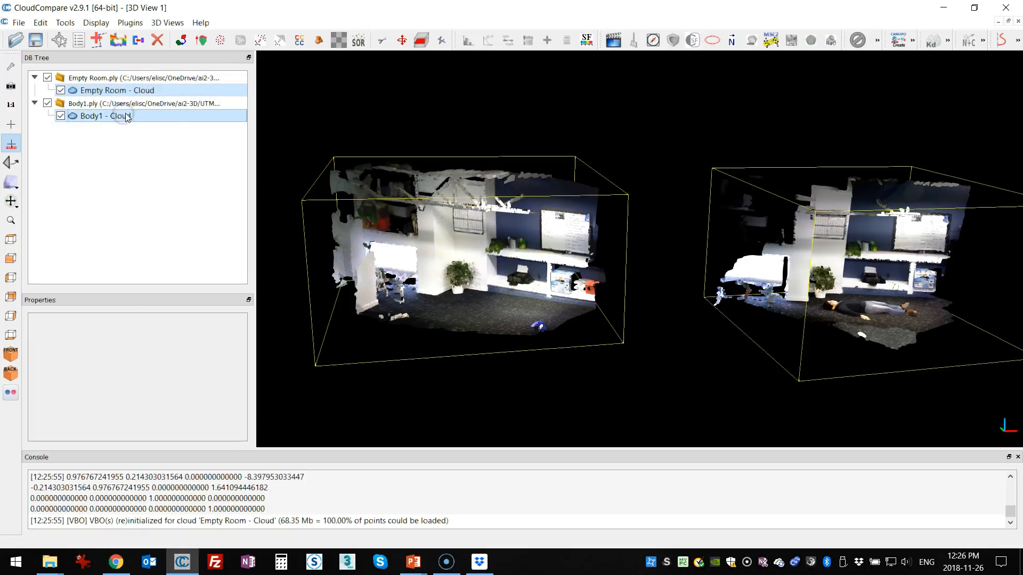
click(127, 121)
ctrl+click(125, 117)
ctrl+click(125, 116)
Start point-pair registration with Body1 as the aligned cloud and Empty Room as the reference
click(180, 43)
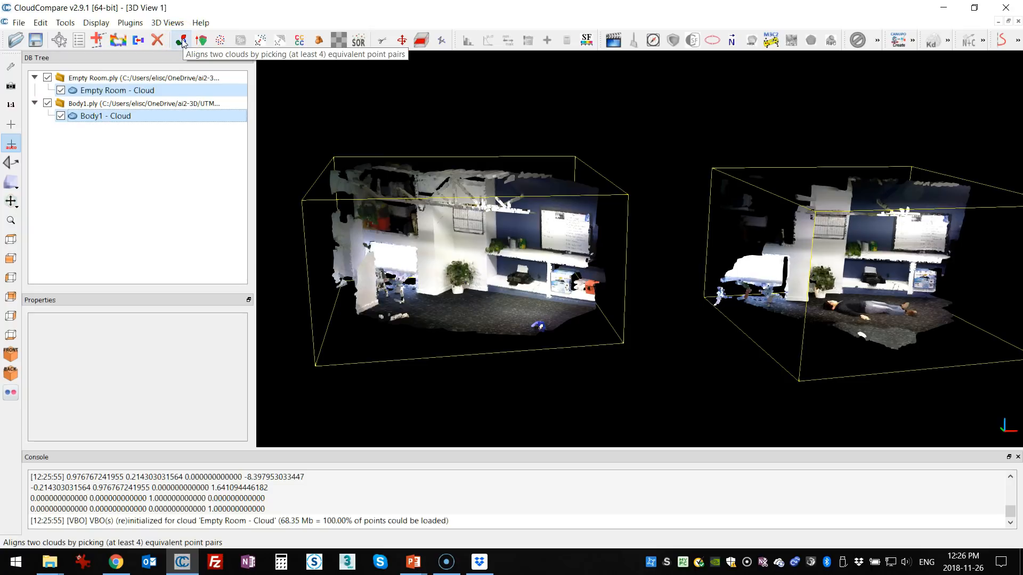
click(181, 41)
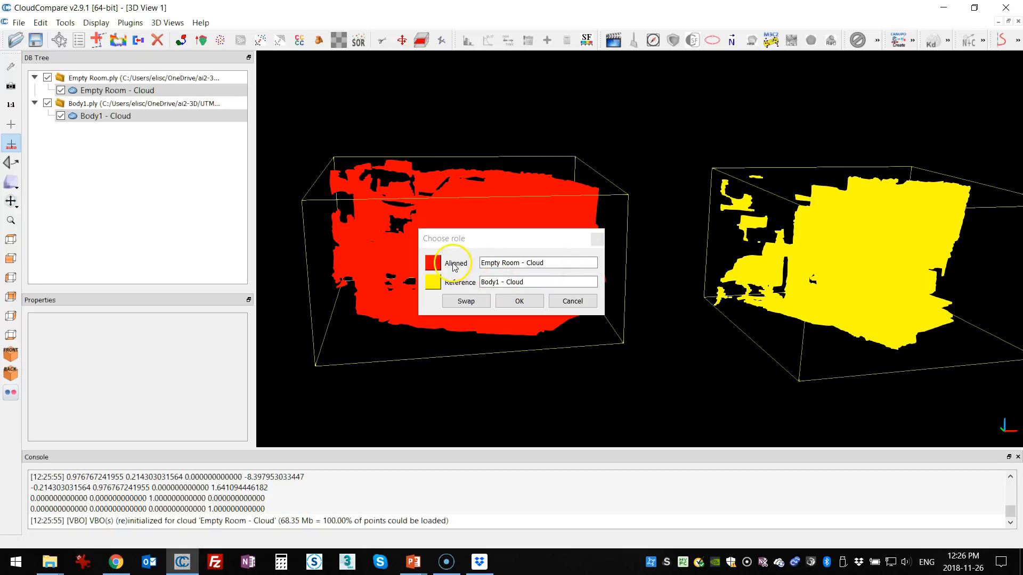
click(465, 301)
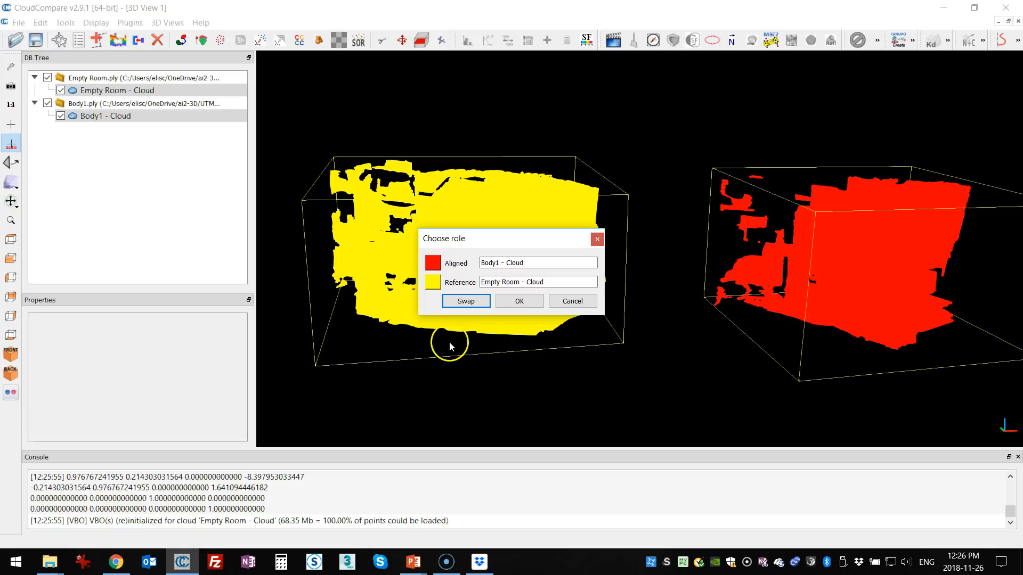
click(513, 303)
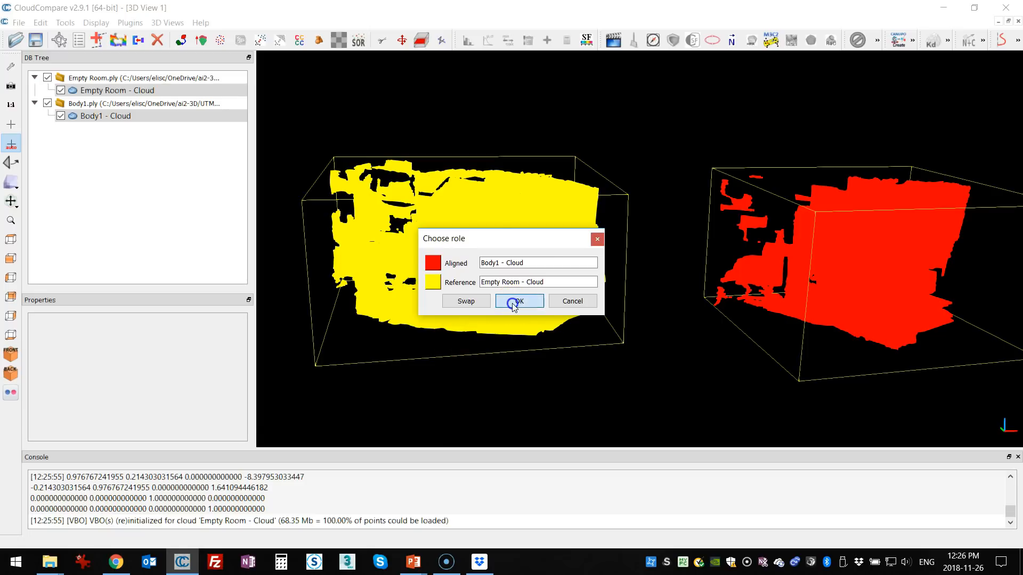
Examine the Empty Room cloud around the wall calendar for distinct corners usable as registration points
drag(698, 314, 632, 362)
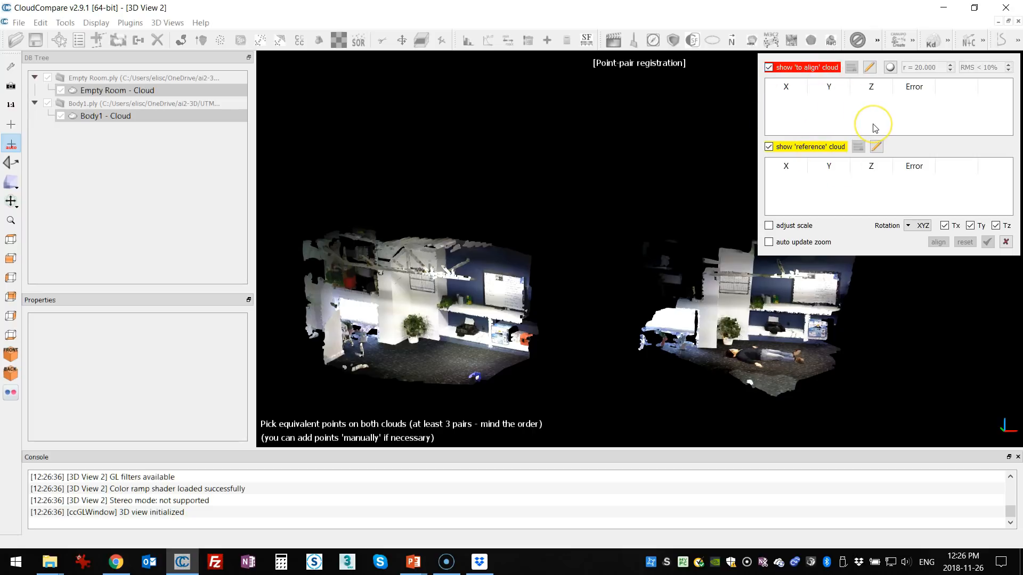
scroll(438, 368, up, 2)
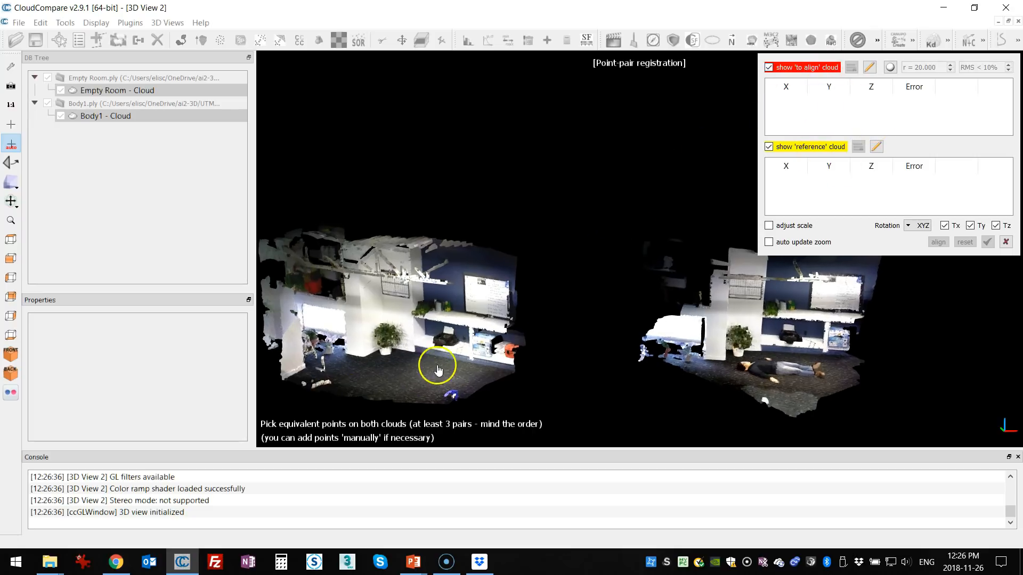
right_drag(392, 299, 544, 292)
drag(544, 292, 586, 301)
scroll(580, 308, up, 2)
scroll(580, 308, up, 5)
right_drag(553, 319, 607, 273)
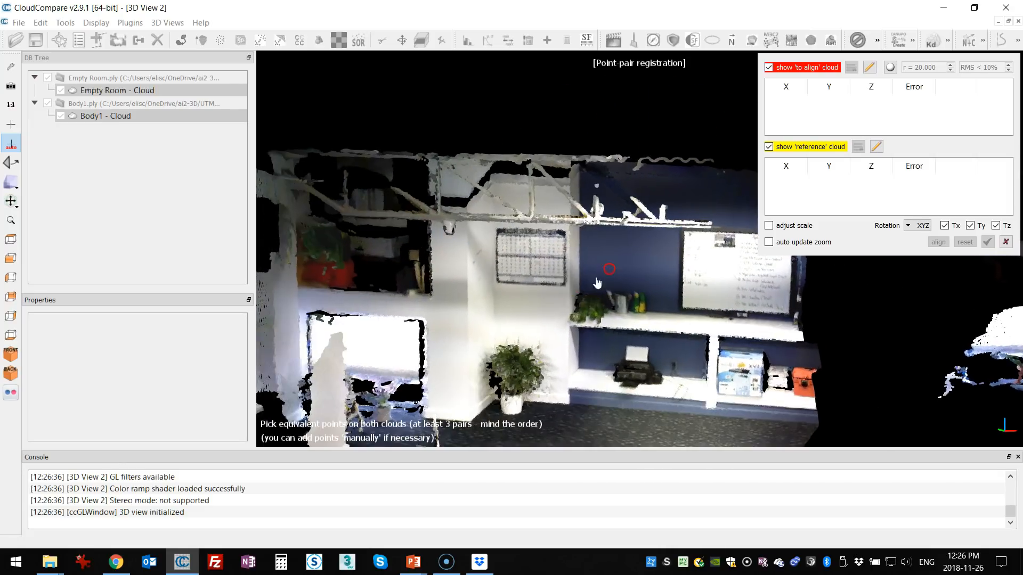
scroll(554, 292, up, 7)
right_drag(552, 292, 592, 277)
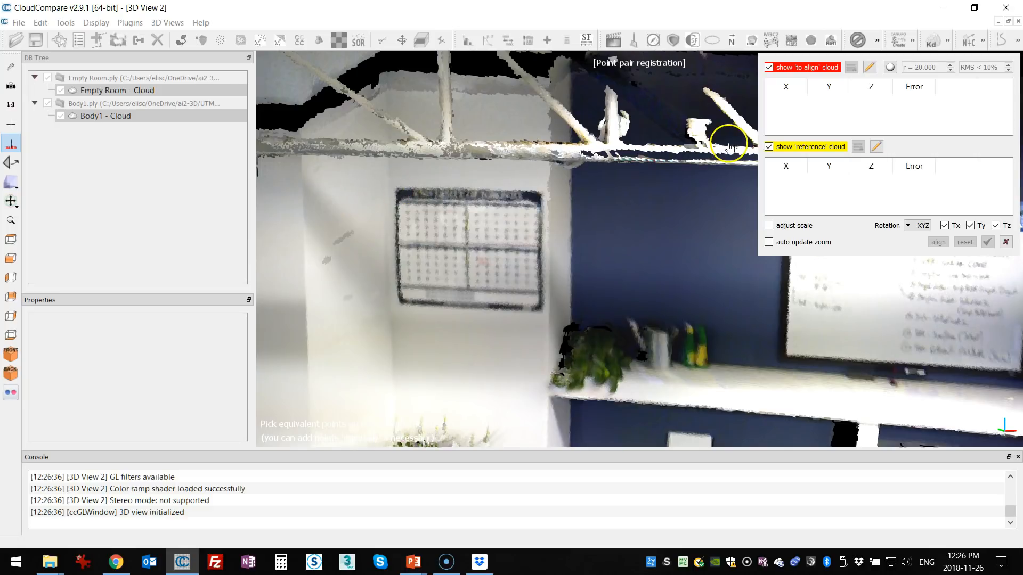
scroll(586, 203, up, 2)
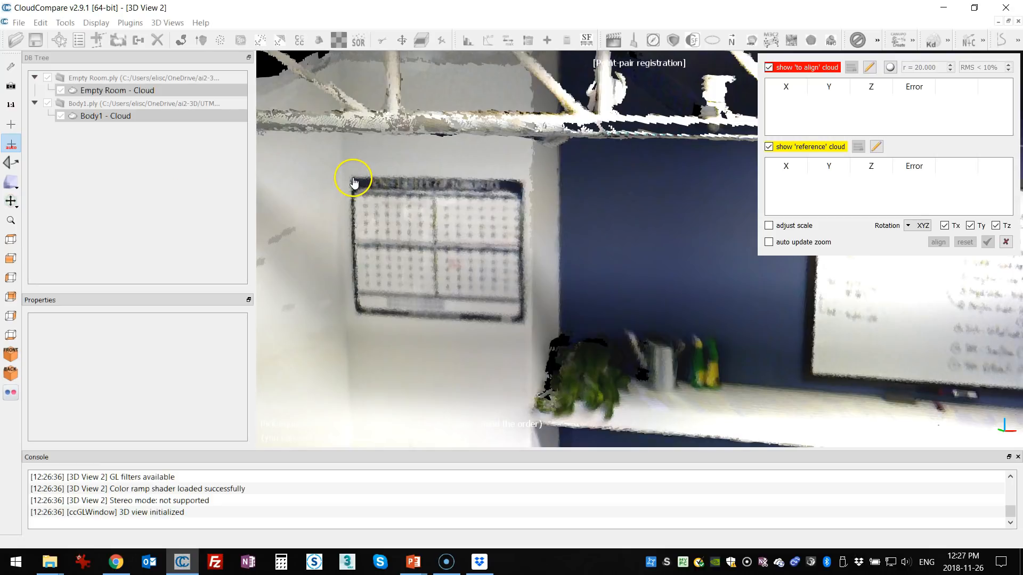
scroll(468, 180, down, 14)
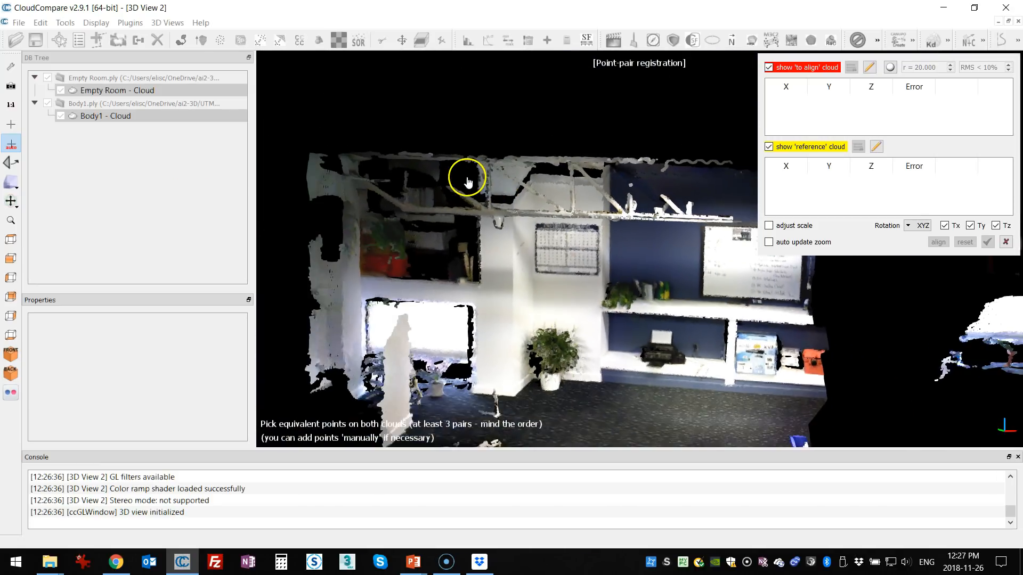
Pick the upper-left corner of the whiteboard in the Empty Room cloud as reference point R0
right_drag(489, 222, 409, 212)
scroll(452, 200, up, 4)
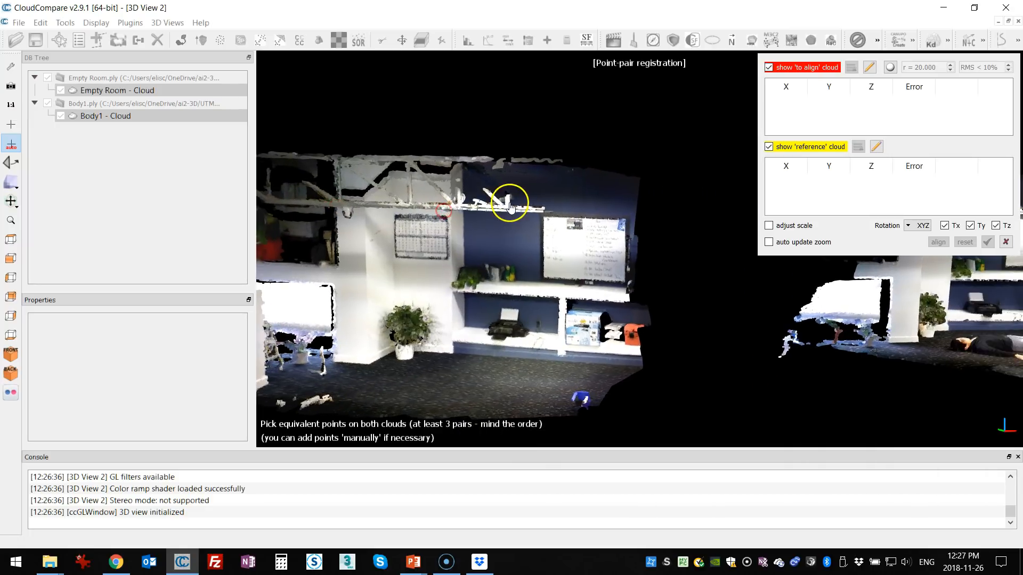
scroll(487, 193, up, 2)
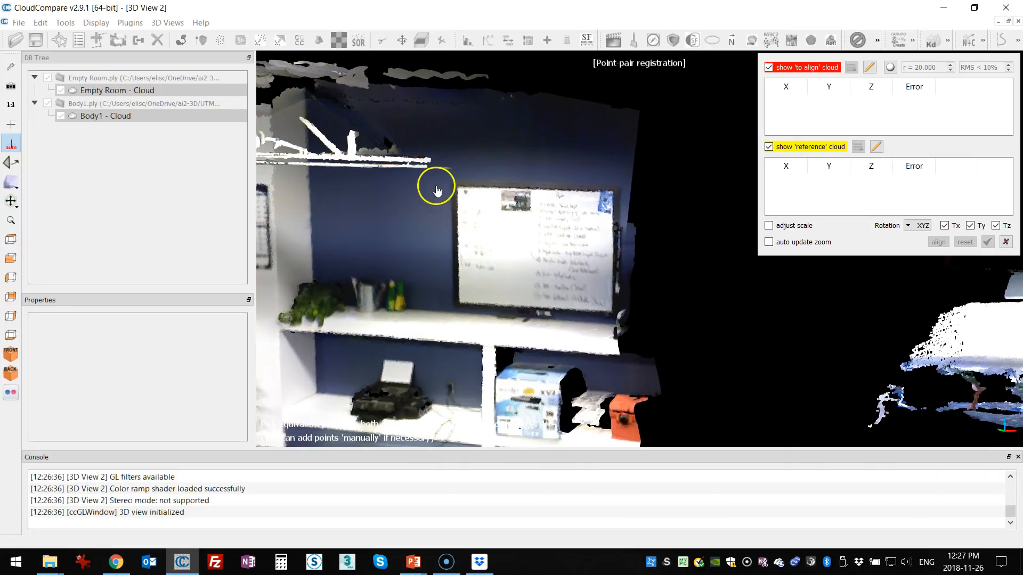
click(453, 185)
click(449, 207)
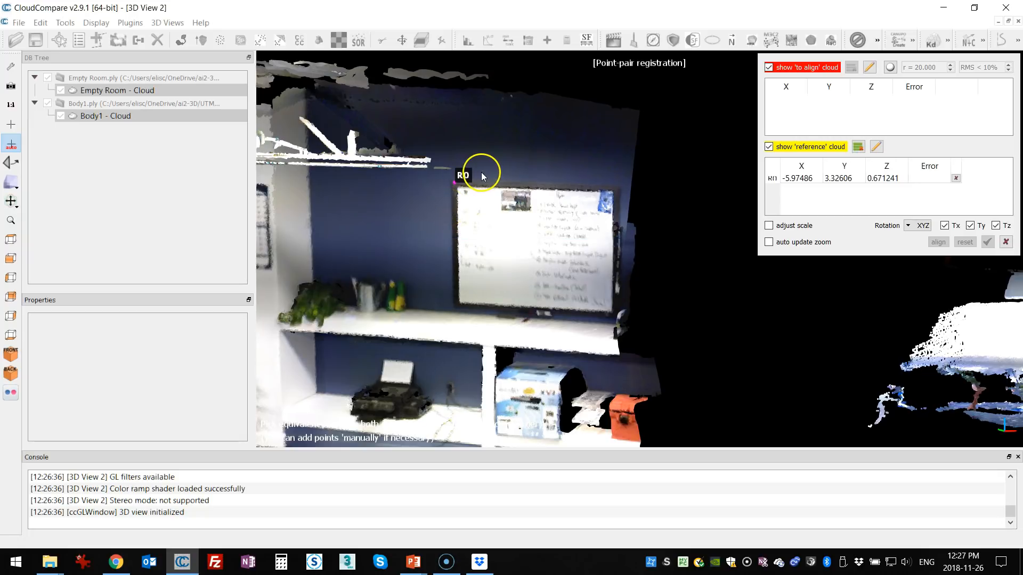
Pick the matching upper-left whiteboard corner in the Body1 cloud as alignment point A0
scroll(488, 172, down, 3)
drag(916, 316, 433, 330)
scroll(523, 267, up, 5)
scroll(560, 204, up, 4)
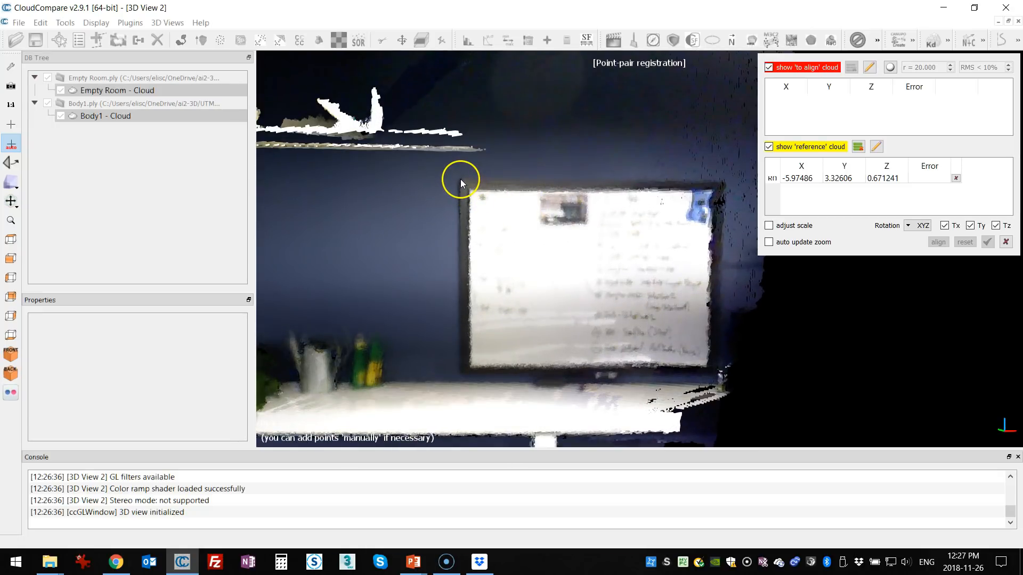
click(461, 182)
scroll(462, 182, down, 5)
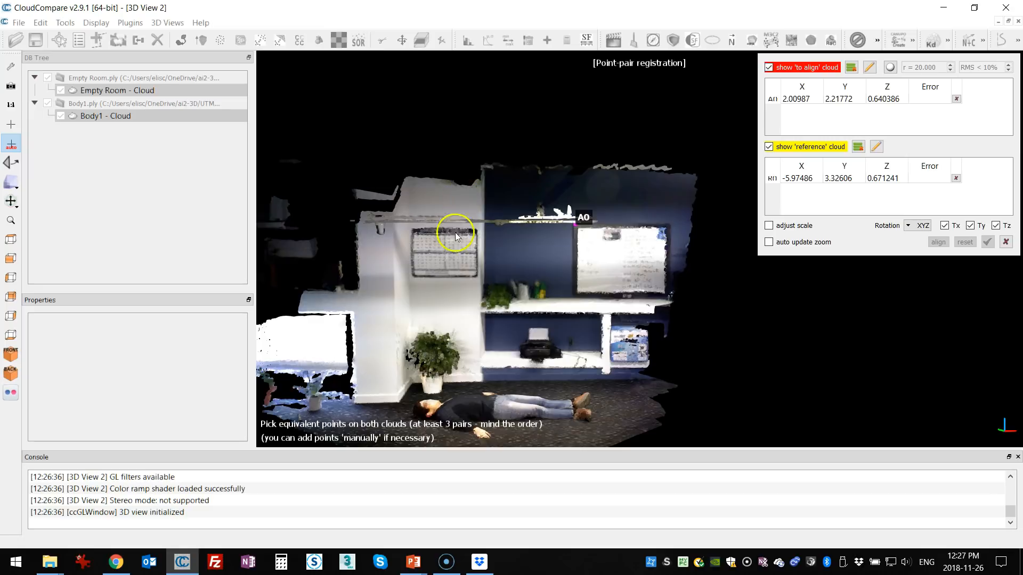
Pick the upper-left corner of the wall calendar in the Body1 cloud as alignment point A1
right_drag(450, 228, 541, 223)
scroll(494, 203, up, 5)
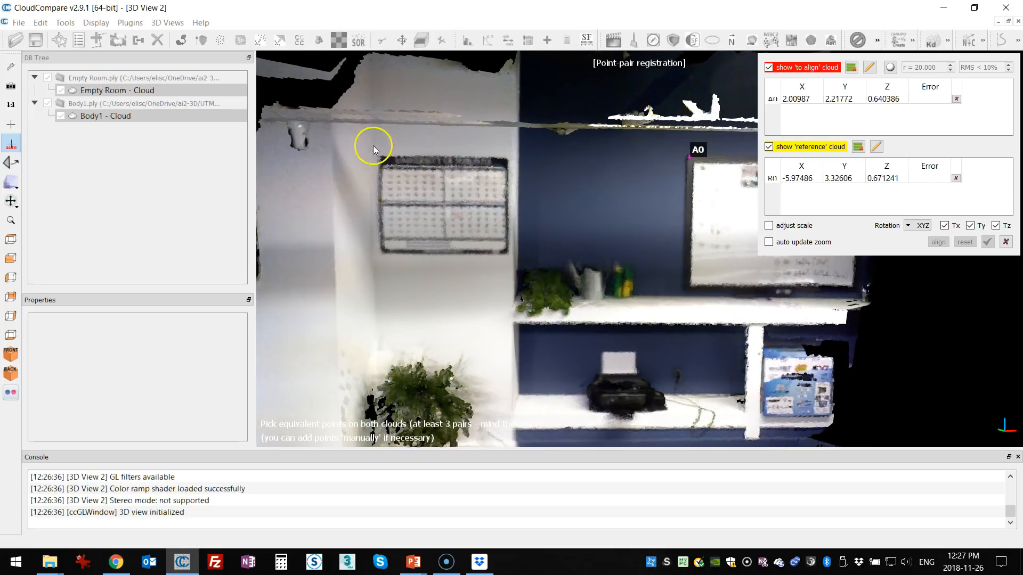
click(380, 158)
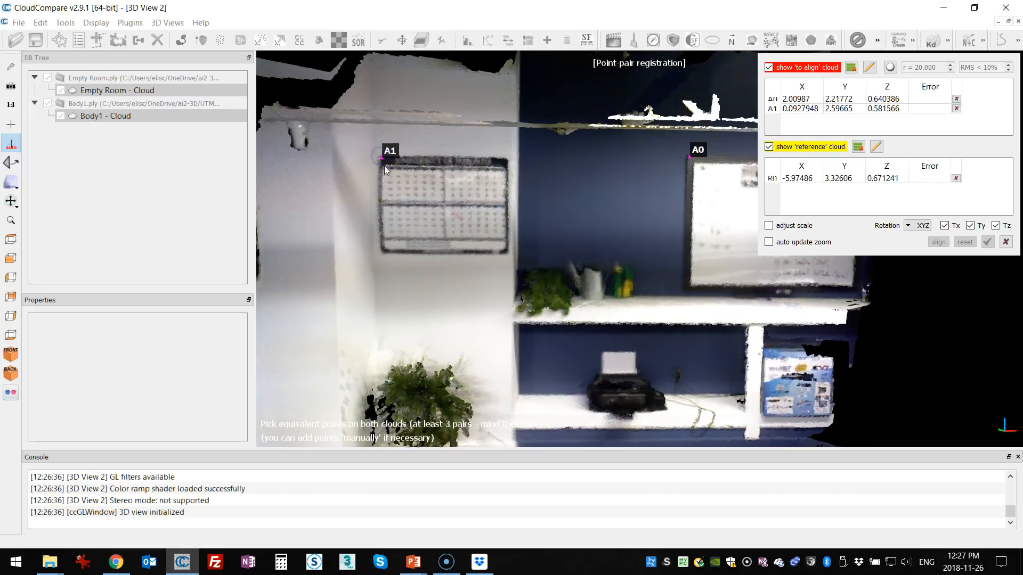
Pick the matching upper-left calendar corner in the Empty Room cloud as reference point R1
scroll(385, 165, down, 5)
scroll(493, 258, up, 6)
scroll(454, 259, up, 2)
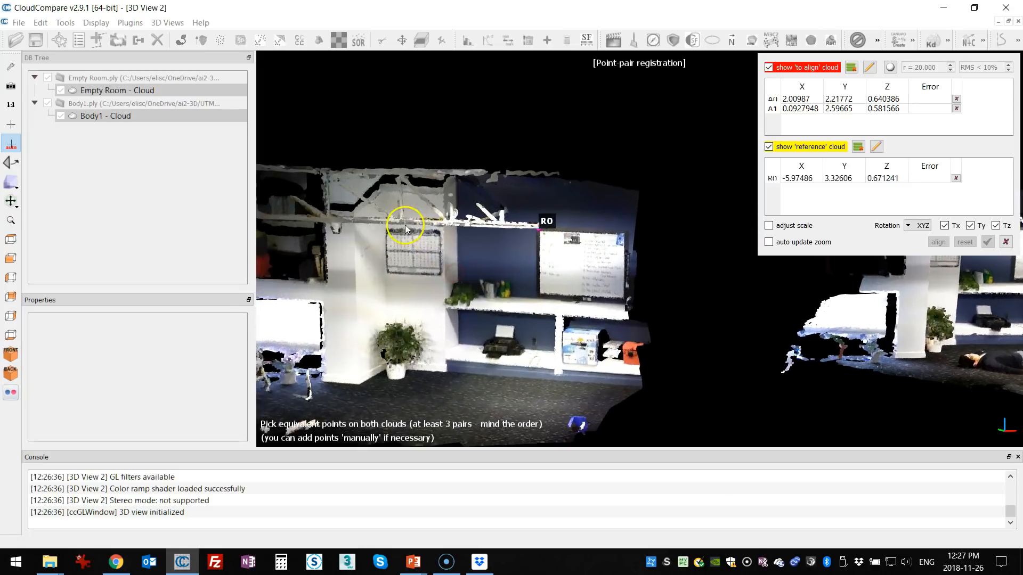
right_drag(455, 259, 666, 236)
scroll(701, 218, up, 5)
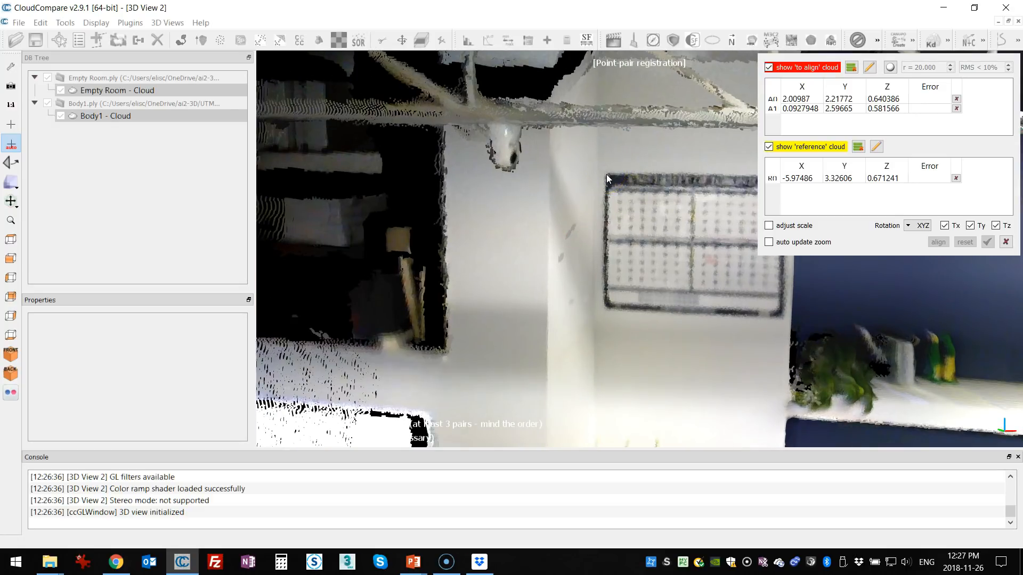
click(606, 174)
Pick the floor-level corner of the white pillar beside the potted plant in the Empty Room cloud as reference point R2
scroll(600, 173, down, 5)
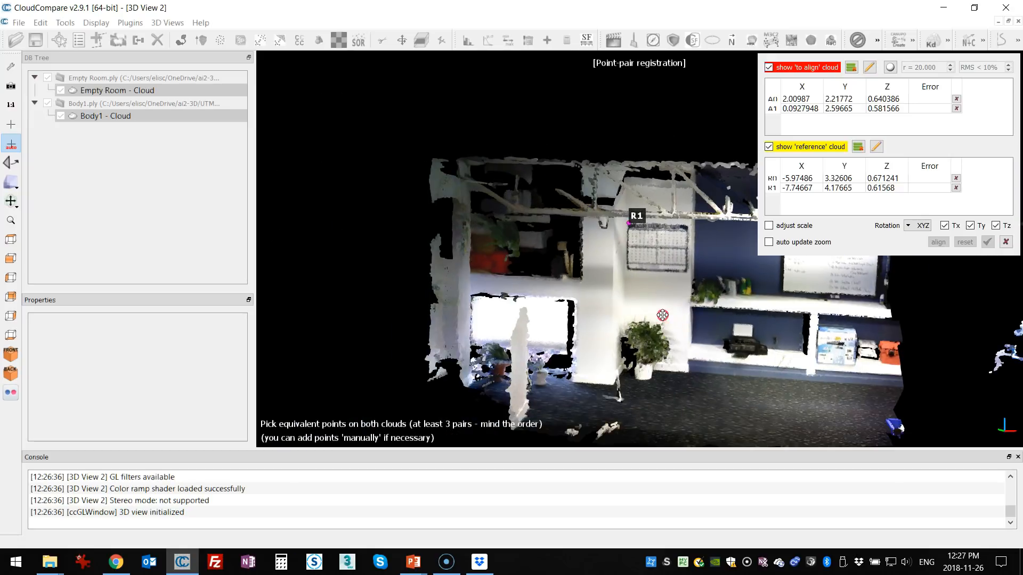
right_drag(662, 314, 592, 212)
drag(619, 263, 493, 316)
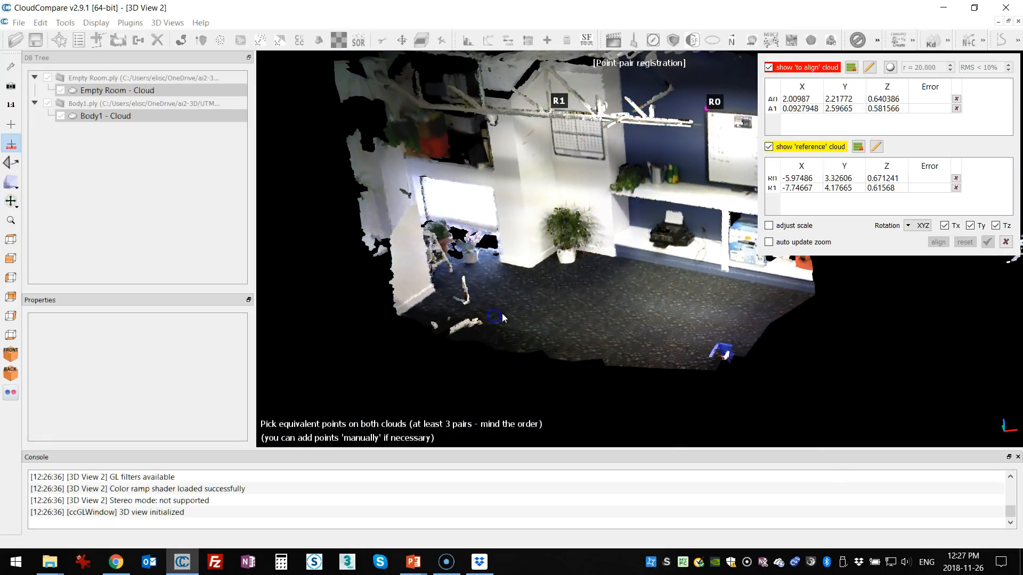
scroll(660, 306, down, 5)
right_drag(770, 326, 570, 366)
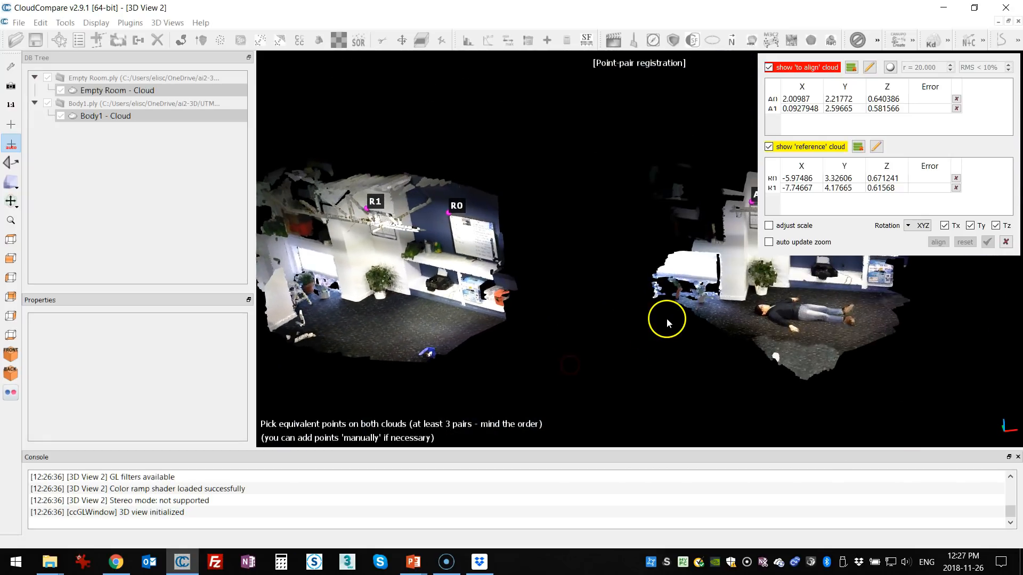
scroll(361, 299, up, 3)
right_drag(302, 307, 418, 261)
scroll(418, 261, up, 5)
right_drag(331, 283, 538, 282)
scroll(510, 280, up, 6)
right_drag(444, 286, 526, 266)
scroll(524, 267, up, 2)
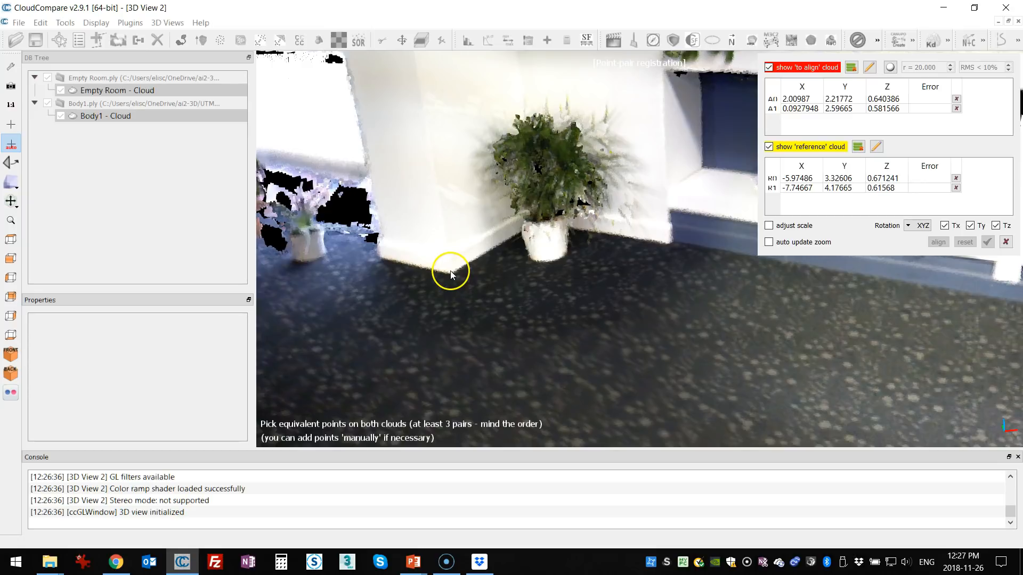
click(449, 273)
Pick the matching floor-level pillar corner near the person's head in the Body1 cloud as alignment point A2
scroll(448, 269, down, 5)
right_drag(437, 257, 646, 284)
right_drag(811, 301, 463, 325)
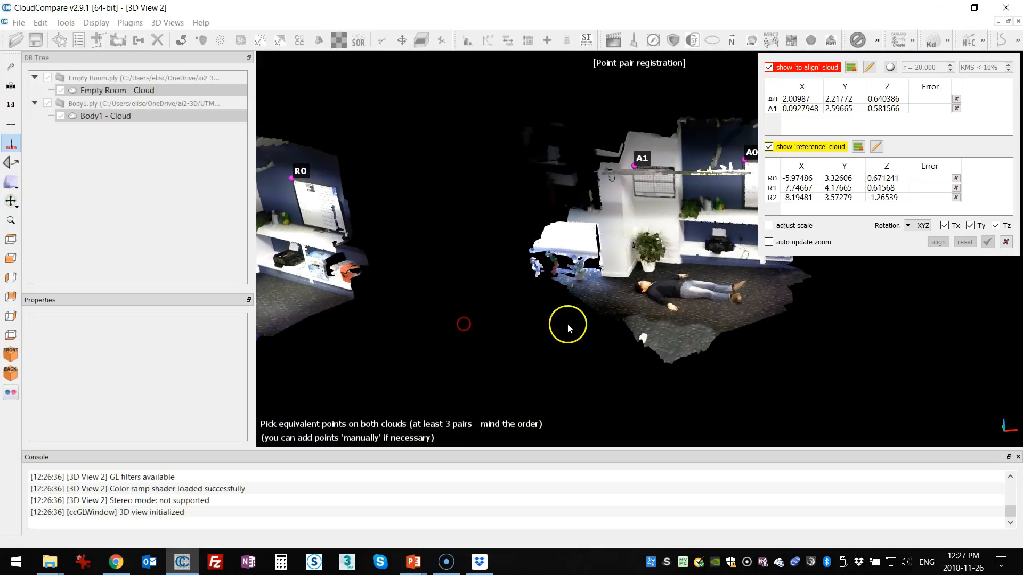
right_drag(592, 323, 536, 319)
scroll(530, 301, up, 6)
scroll(529, 296, up, 4)
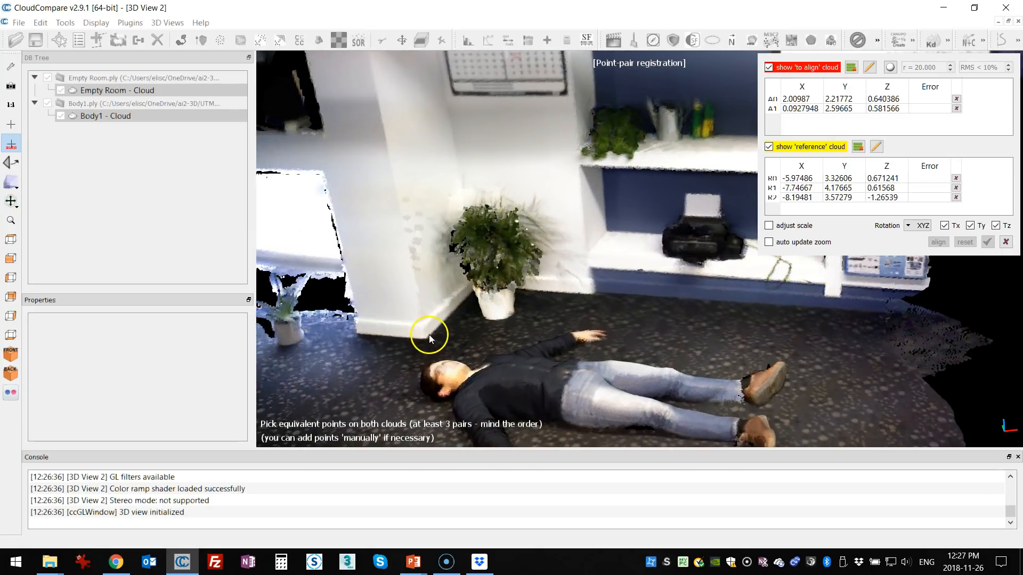
click(424, 339)
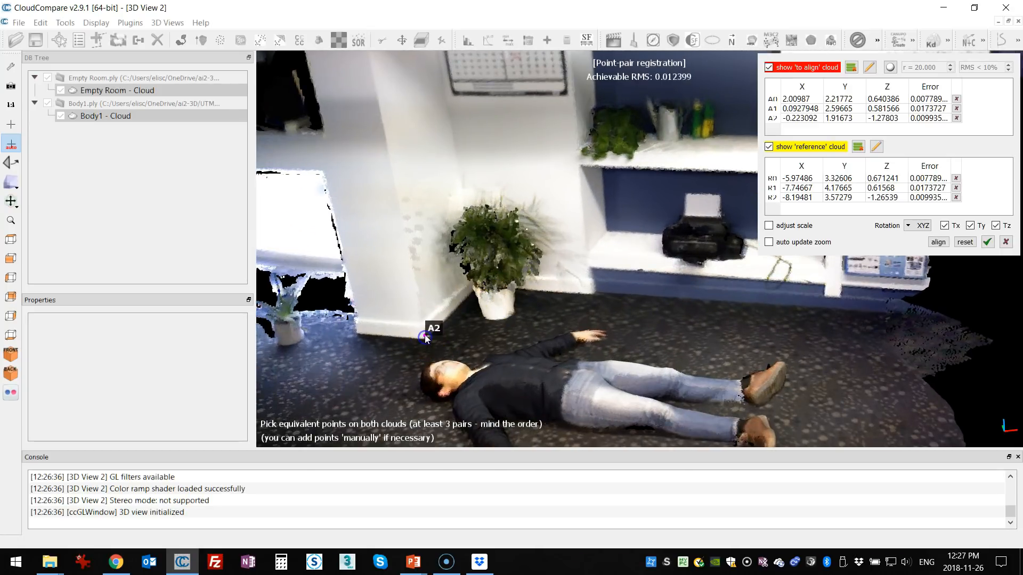
Pick the base of the white vertical shelf divider in the Body1 cloud as alignment point A3
scroll(769, 303, down, 4)
scroll(769, 302, up, 6)
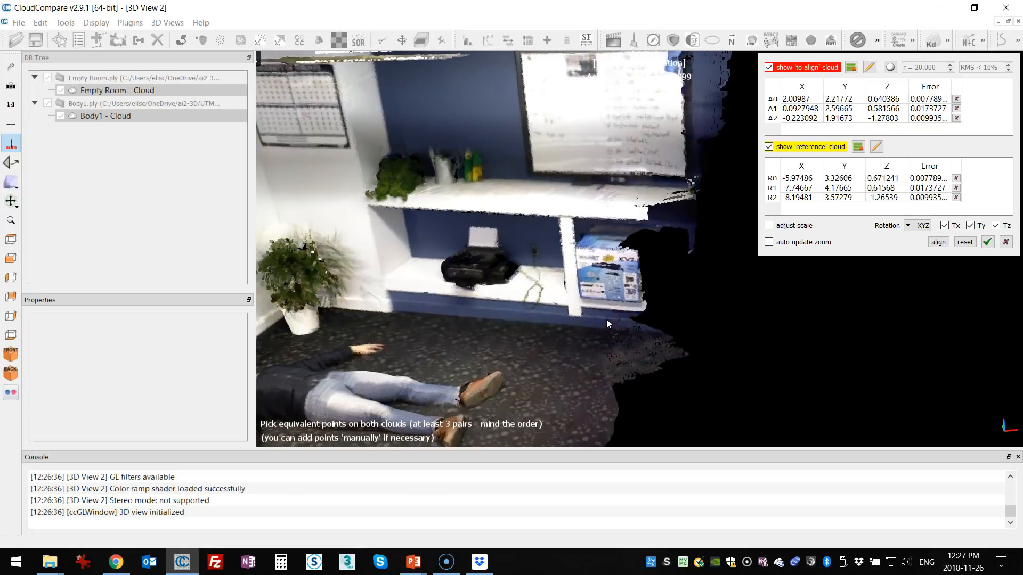
click(567, 331)
Pick the matching base of the shelf divider in the Empty Room cloud as reference point R3
scroll(564, 309, down, 8)
right_drag(322, 370, 482, 317)
scroll(650, 318, up, 10)
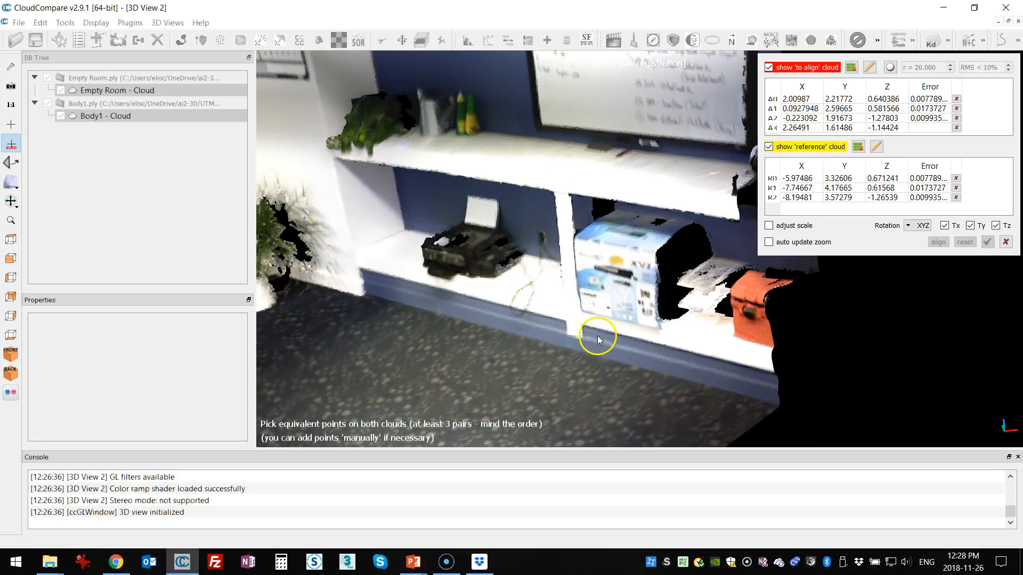
click(579, 337)
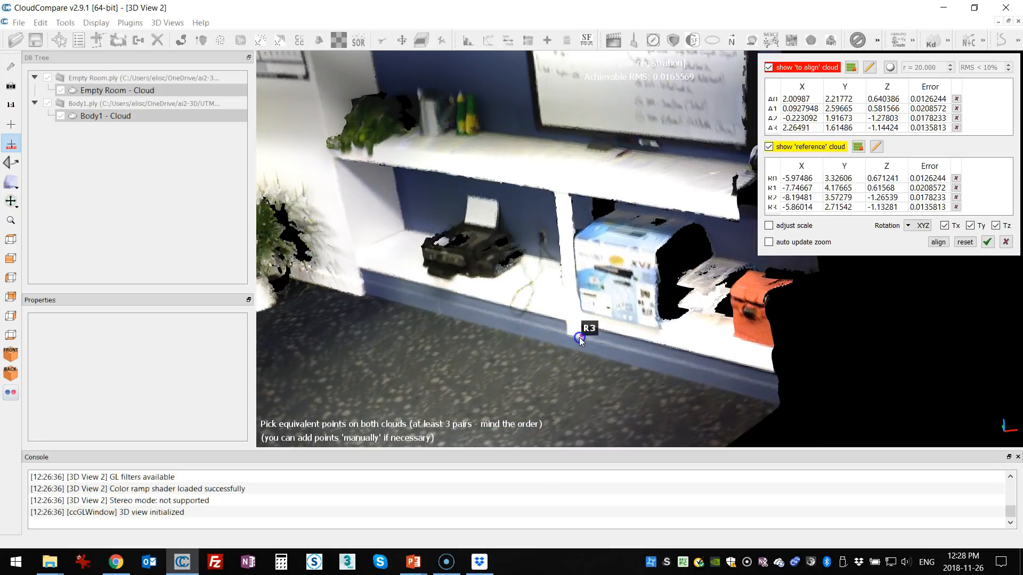
Examine the distribution of the four picked point pairs across the Empty Room and Body1 clouds
scroll(551, 280, down, 8)
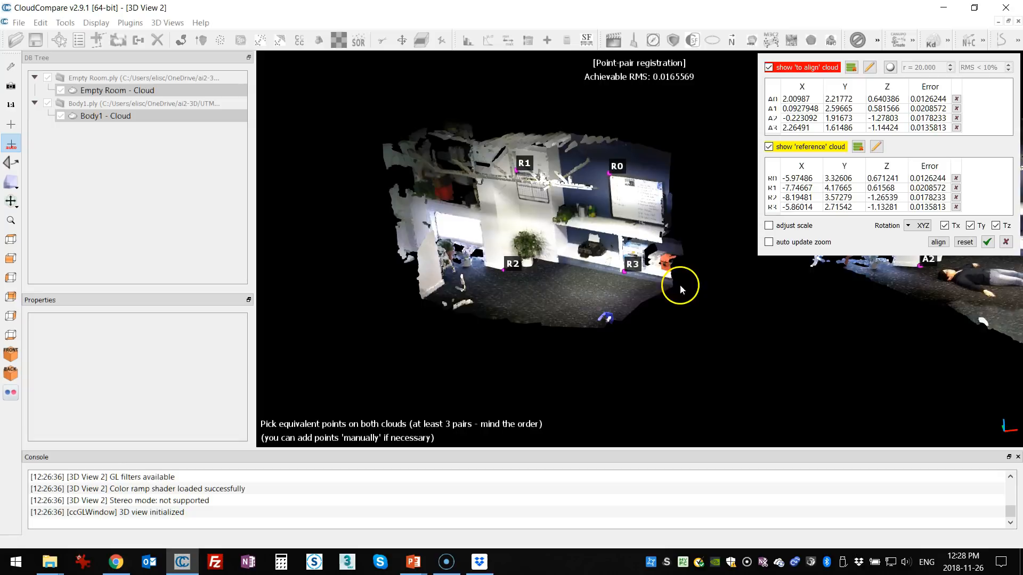
right_drag(678, 283, 564, 292)
scroll(588, 295, down, 3)
drag(591, 295, 491, 238)
drag(447, 175, 461, 142)
scroll(619, 274, down, 1)
right_drag(613, 275, 635, 277)
drag(659, 303, 600, 299)
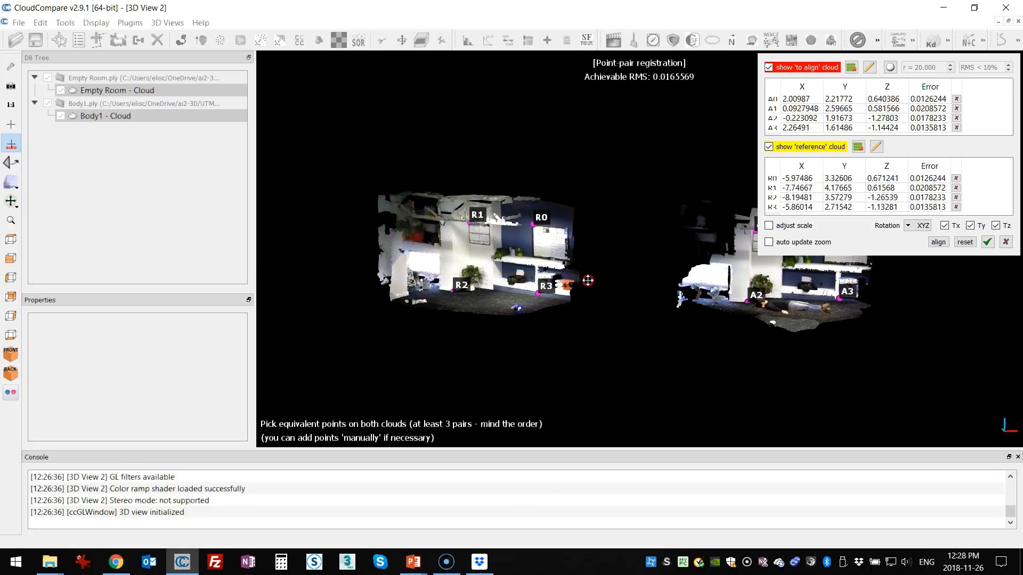
scroll(355, 309, up, 4)
scroll(355, 309, up, 8)
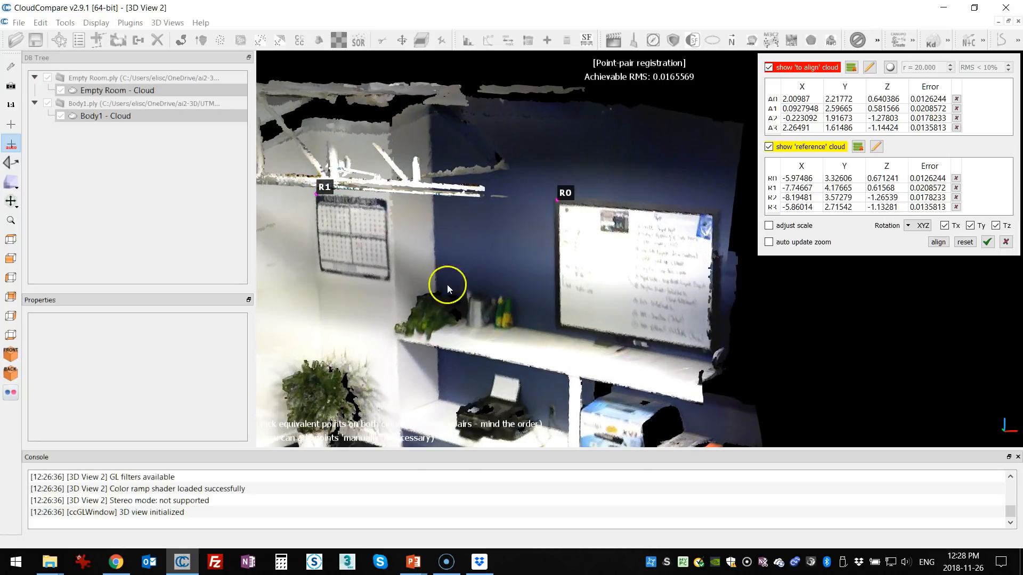
scroll(532, 235, down, 8)
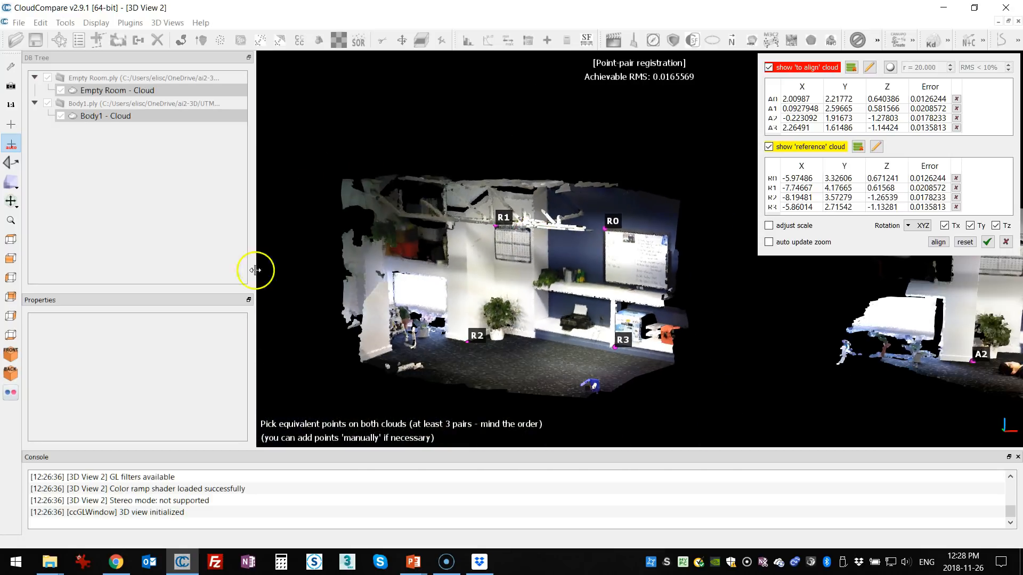
scroll(453, 399, down, 2)
right_drag(694, 361, 497, 365)
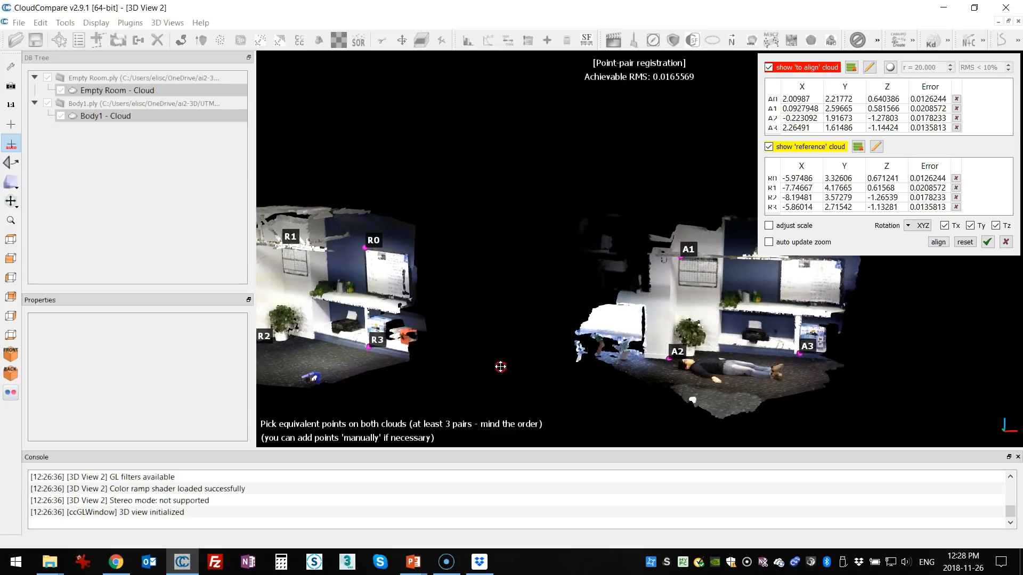
Align Body1 to the Empty Room cloud using the four point pairs with fixed scale, and accept the registration
click(939, 243)
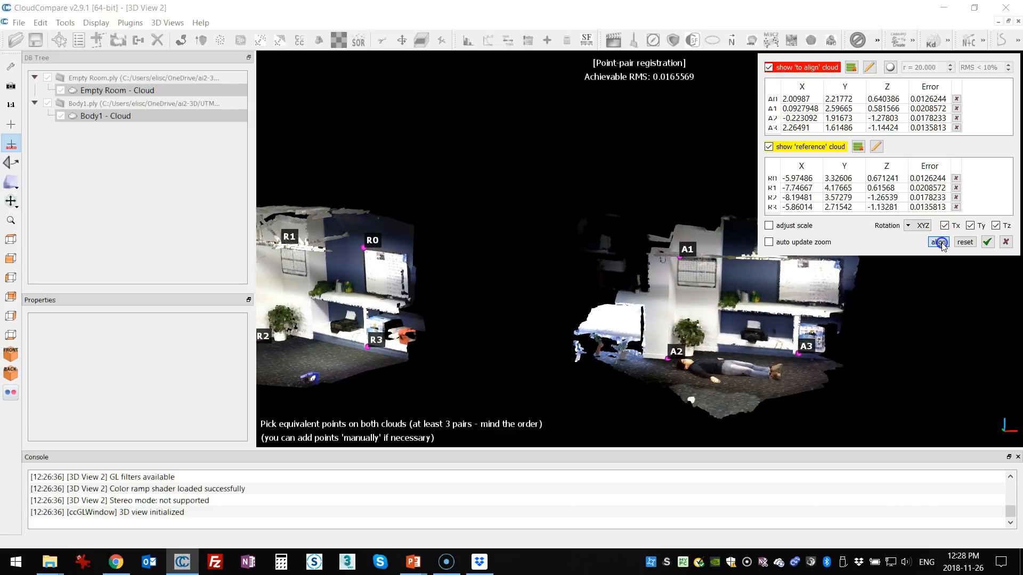
right_drag(365, 348, 616, 318)
scroll(616, 320, up, 2)
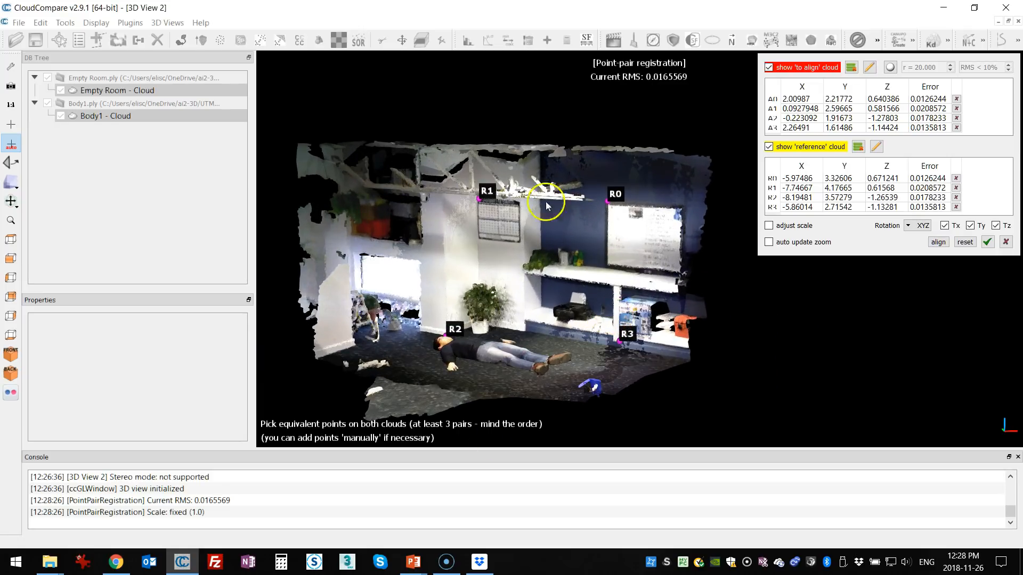
scroll(631, 270, down, 2)
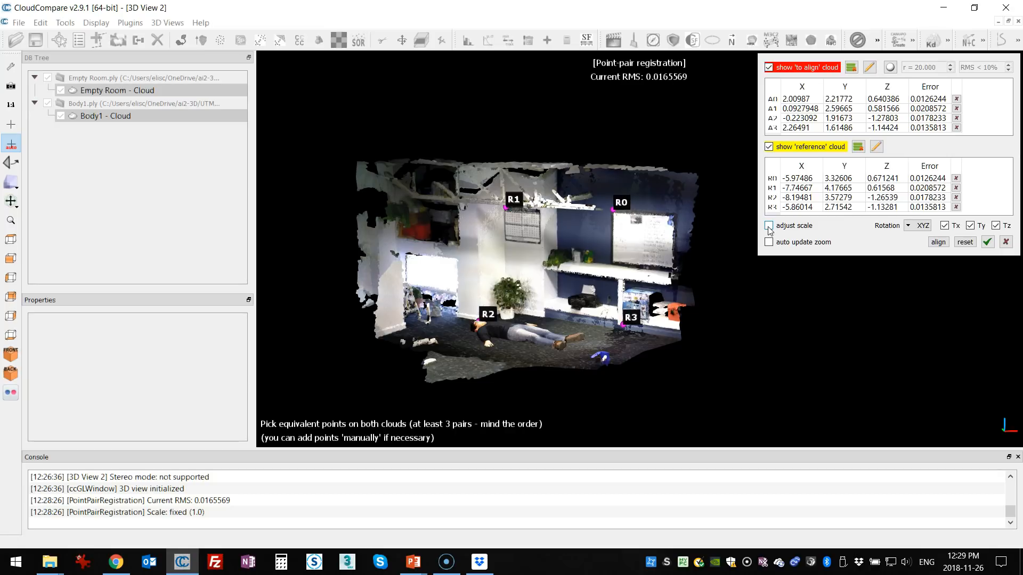
click(987, 243)
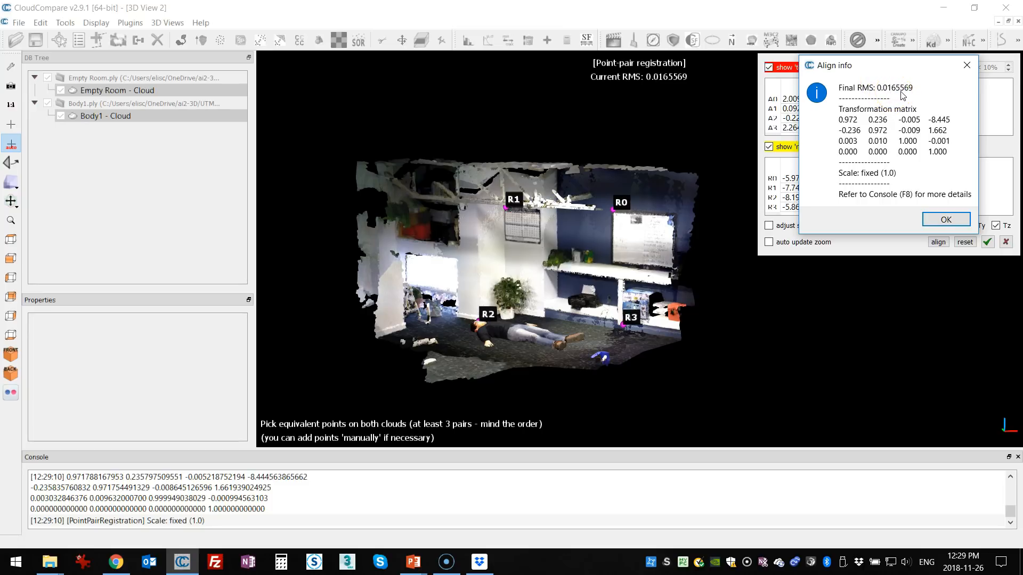
click(937, 222)
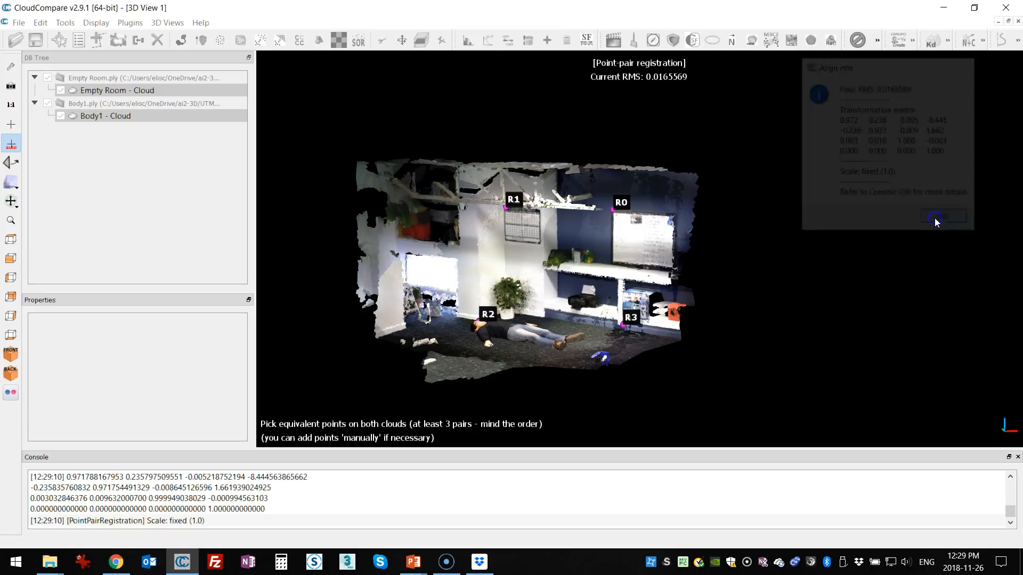
Examine the merged Body1 and Empty Room clouds from several angles to judge how well they are aligned
click(660, 268)
scroll(660, 267, up, 1)
click(467, 306)
drag(729, 339, 585, 249)
scroll(654, 328, up, 5)
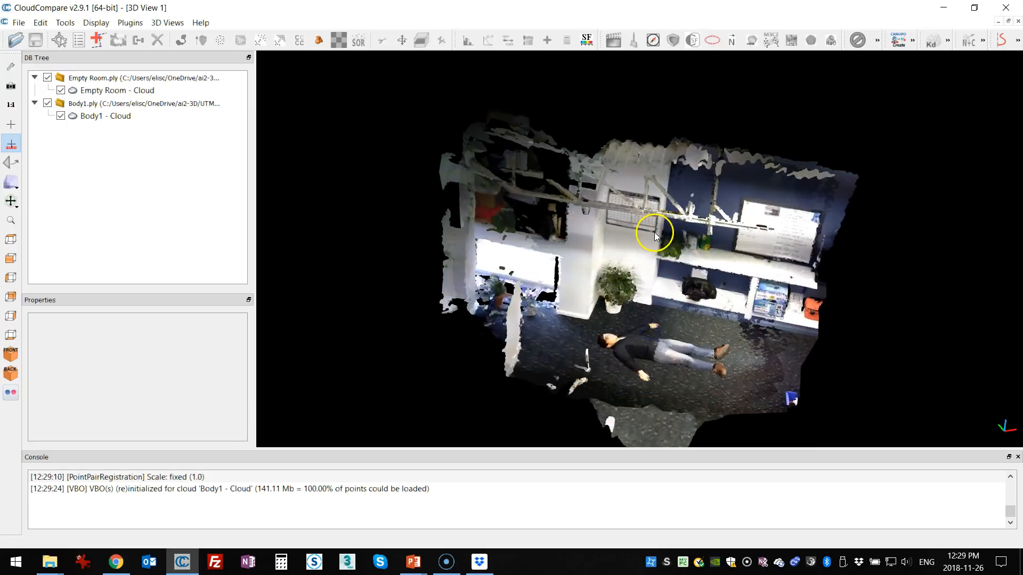
drag(416, 234, 631, 302)
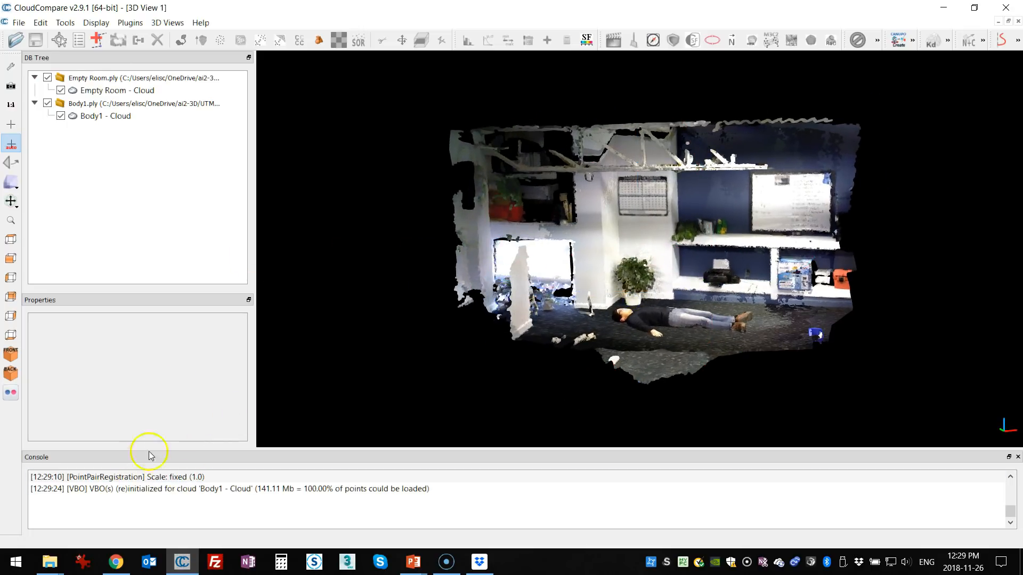
drag(541, 313, 635, 316)
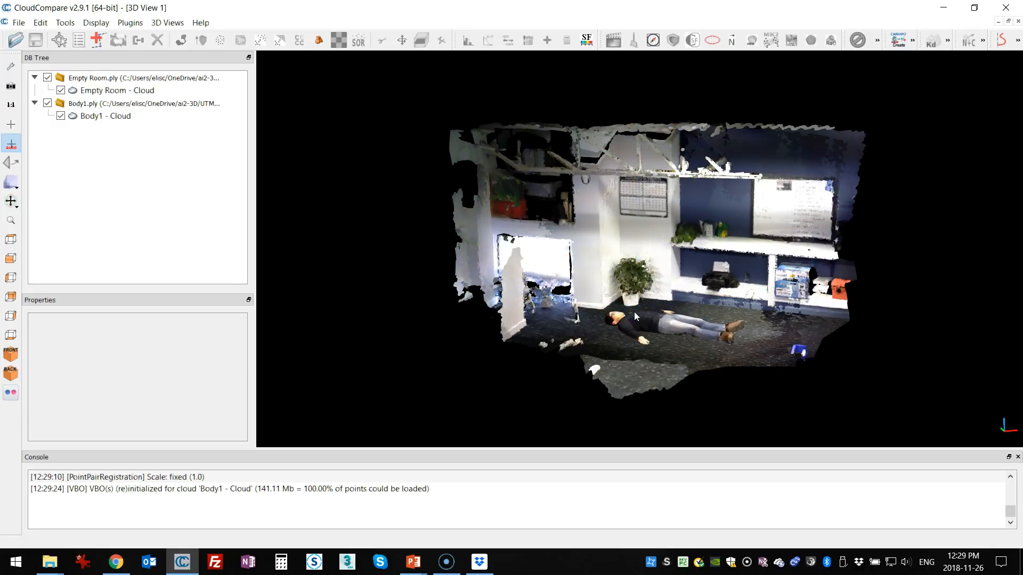
scroll(640, 315, up, 2)
right_drag(639, 311, 643, 308)
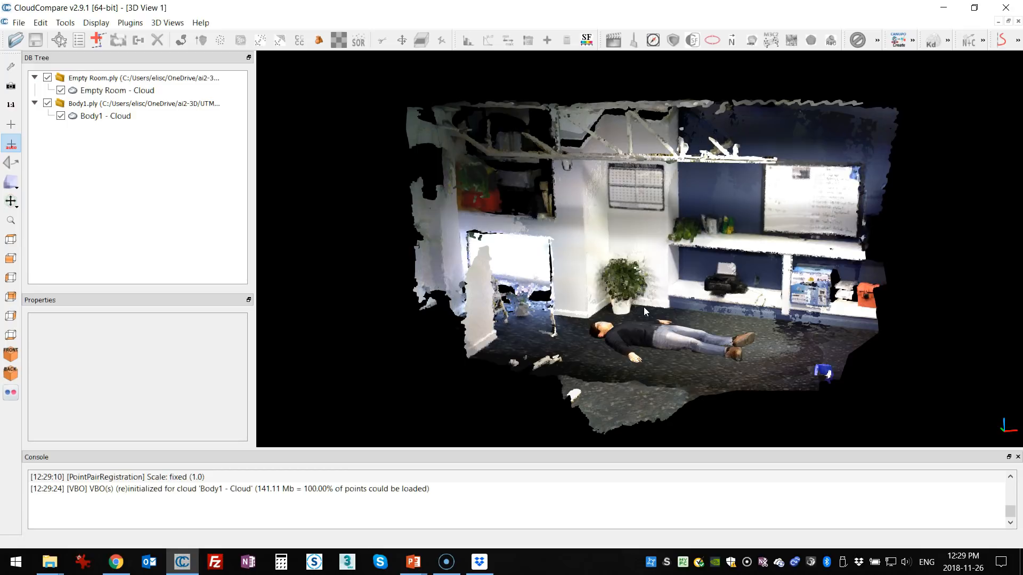
scroll(644, 307, down, 3)
drag(644, 307, 634, 244)
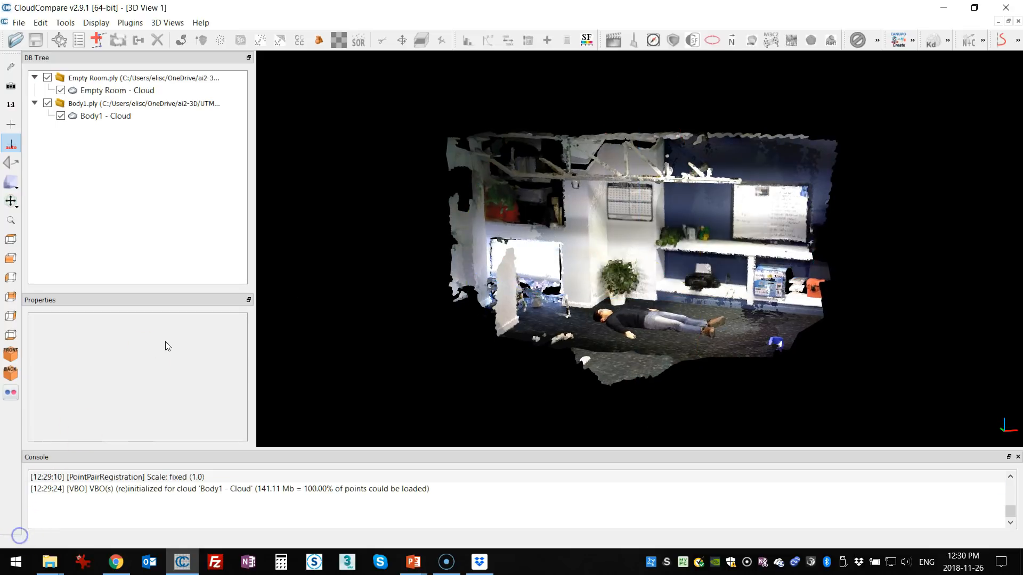
Set up fine registration of both clouds, swapping roles so Body1 is the aligned cloud and Empty Room the reference
click(114, 117)
ctrl+click(113, 90)
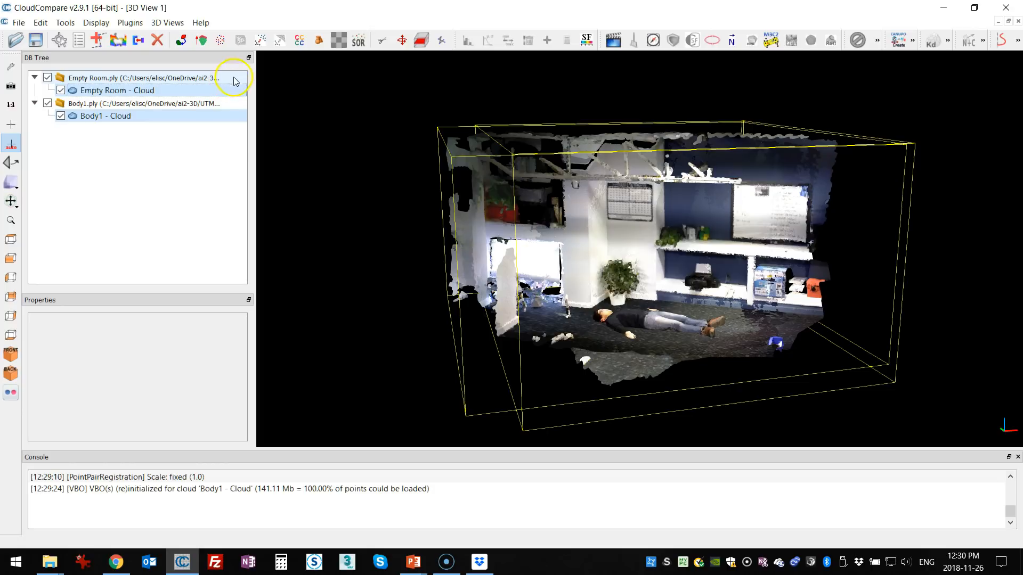
click(201, 43)
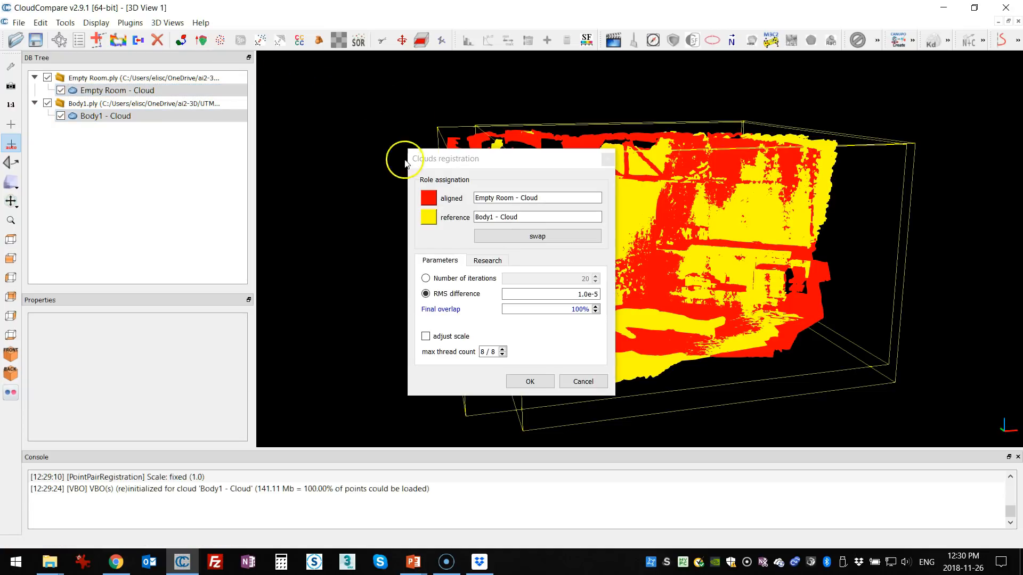
drag(472, 159, 282, 137)
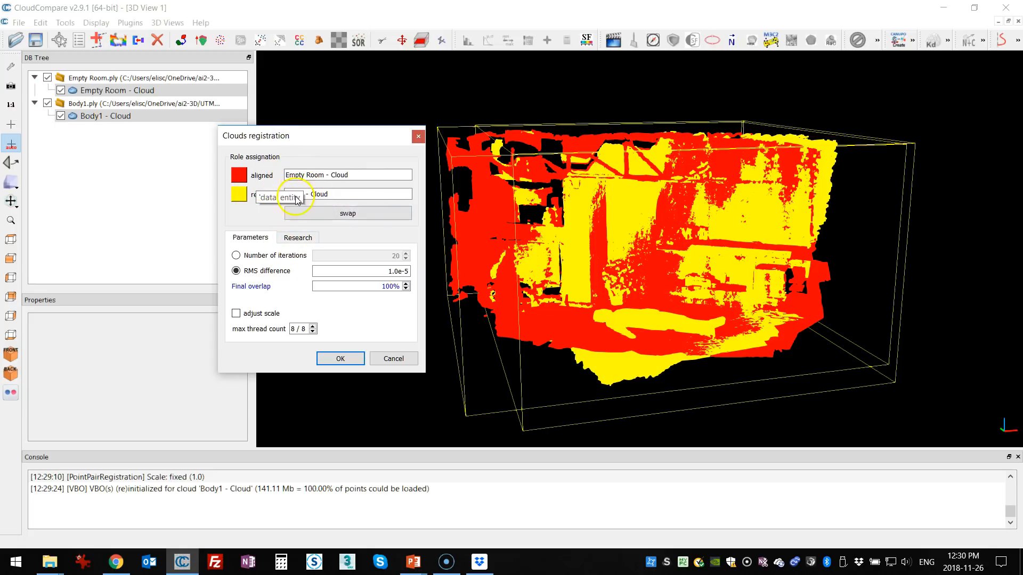
click(320, 212)
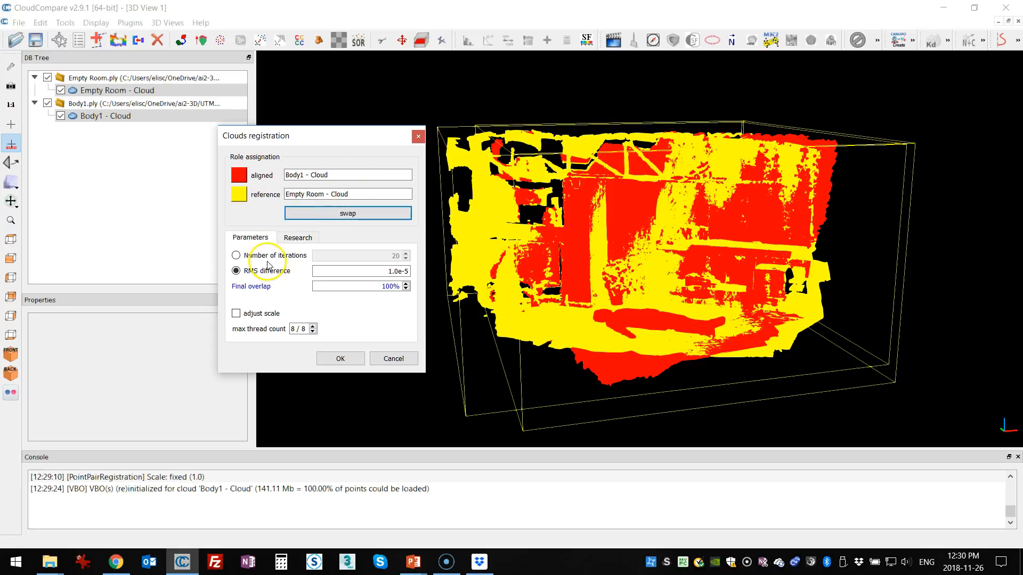
Run the fine registration with an RMS difference of 1.0e-5 and 100% final overlap, and move its report off the clouds
click(334, 357)
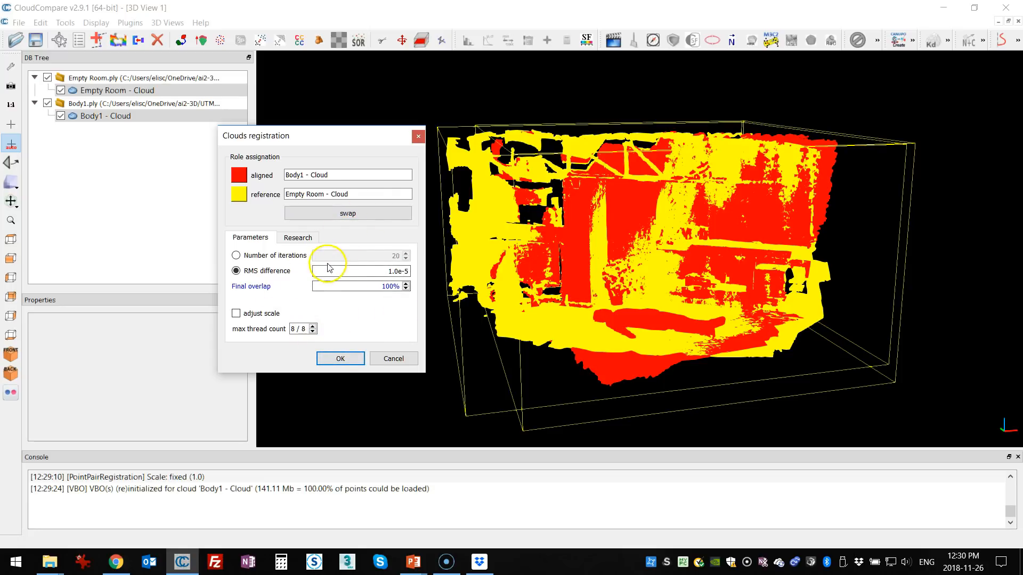
click(337, 357)
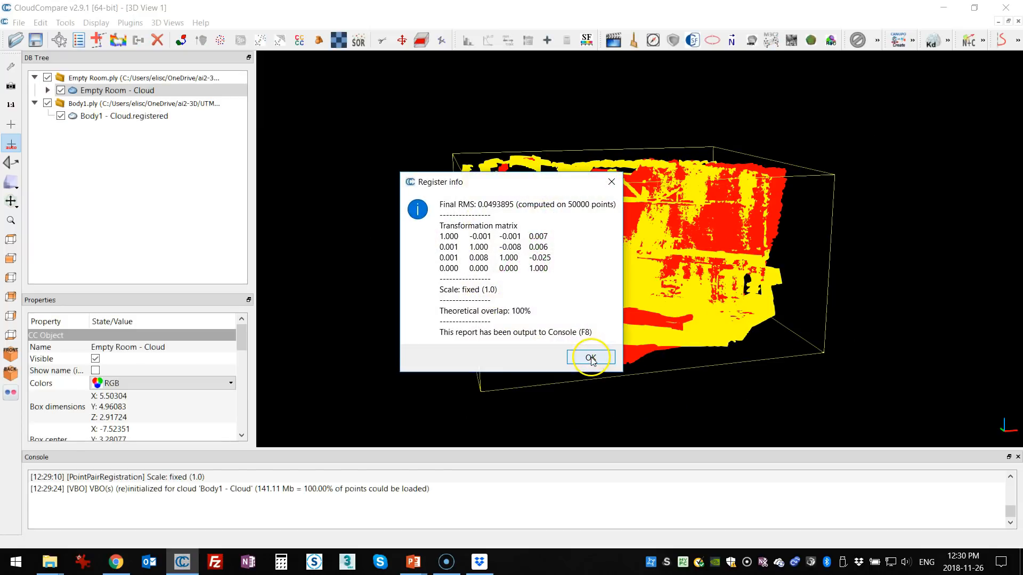
drag(520, 180, 305, 163)
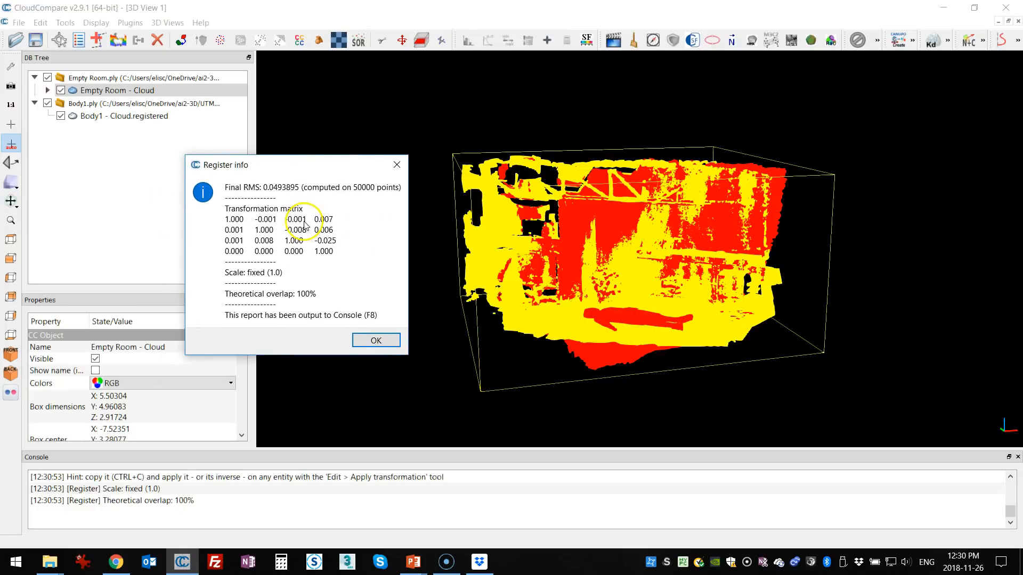